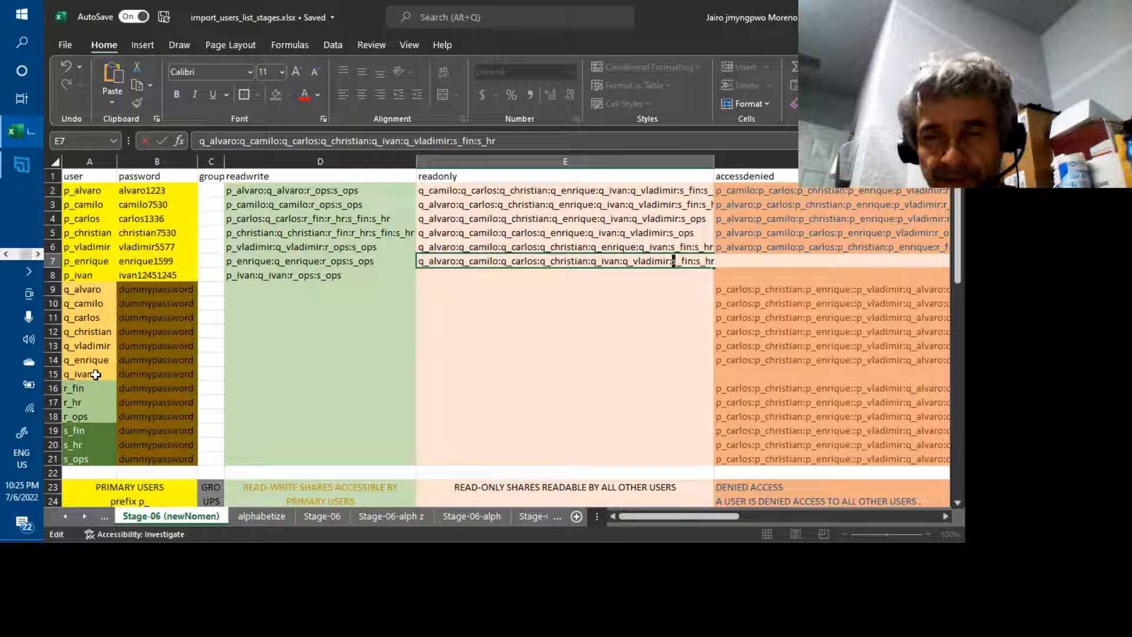
# Step: Commit the readonly list in E7 and copy it into E8
pyautogui.press('Return')
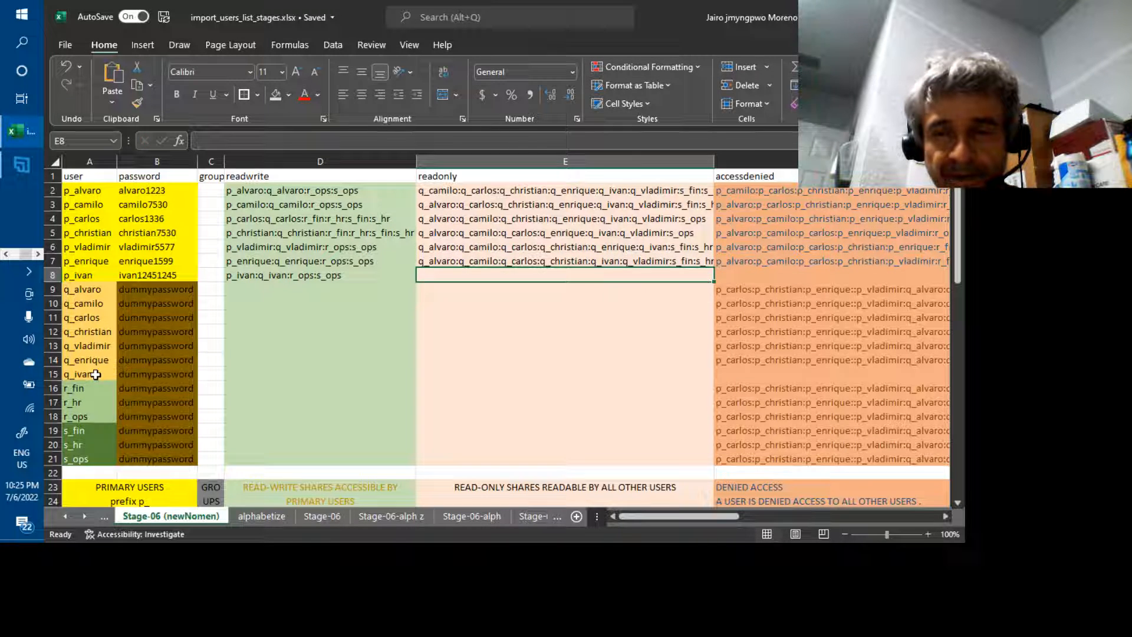
pyautogui.press('Up')
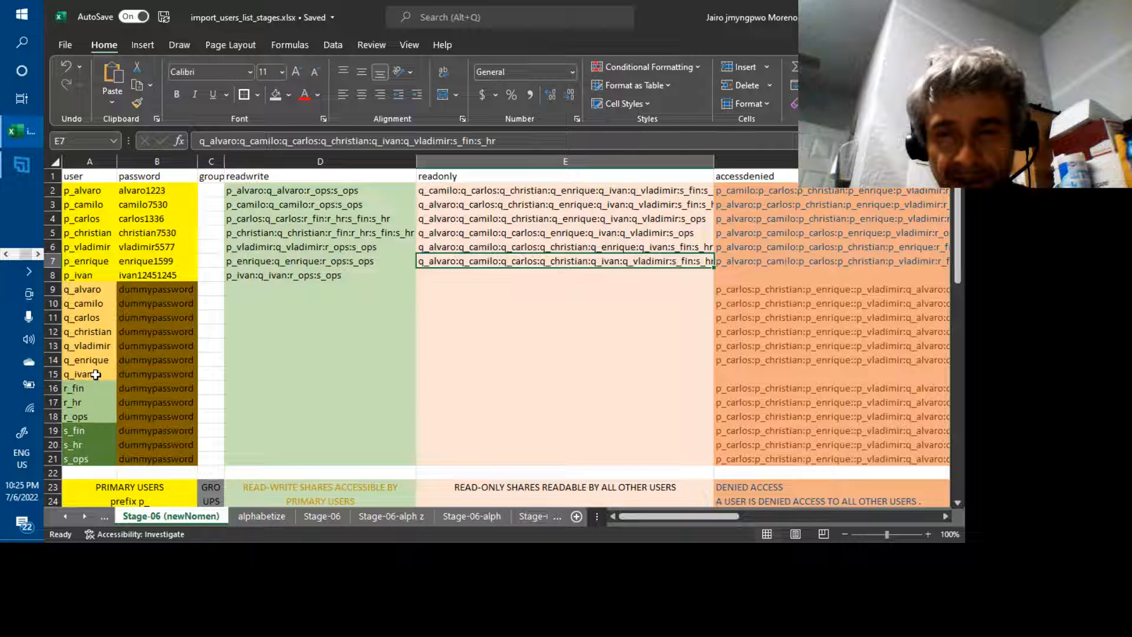
pyautogui.hotkey('ctrl', 'c')
pyautogui.press('Down')
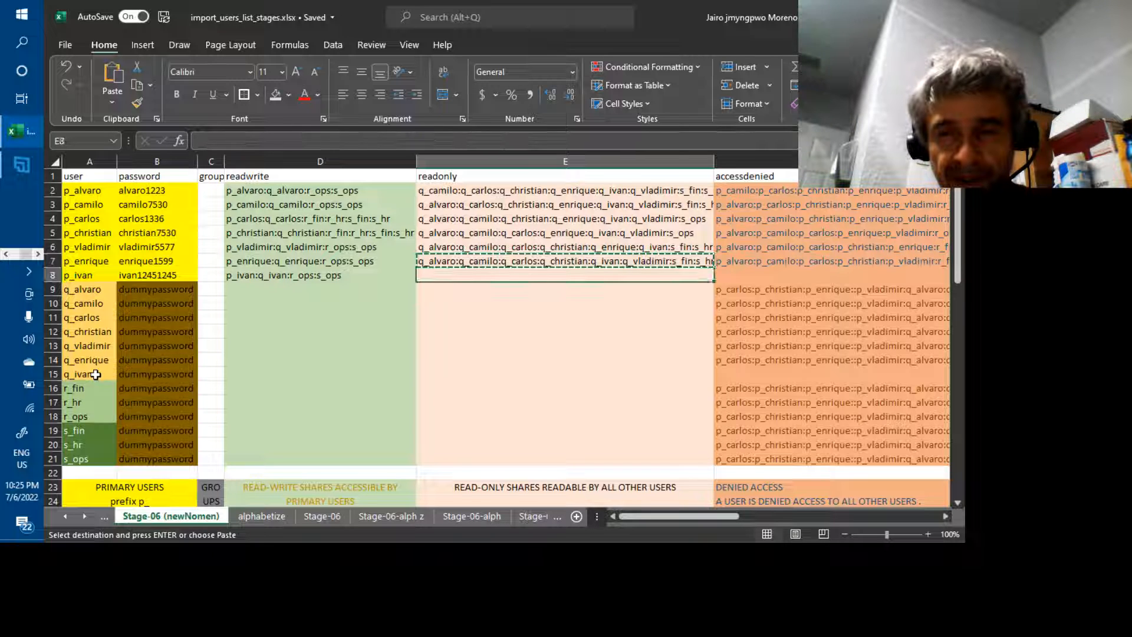
pyautogui.hotkey('ctrl', 'v')
pyautogui.press('Left')
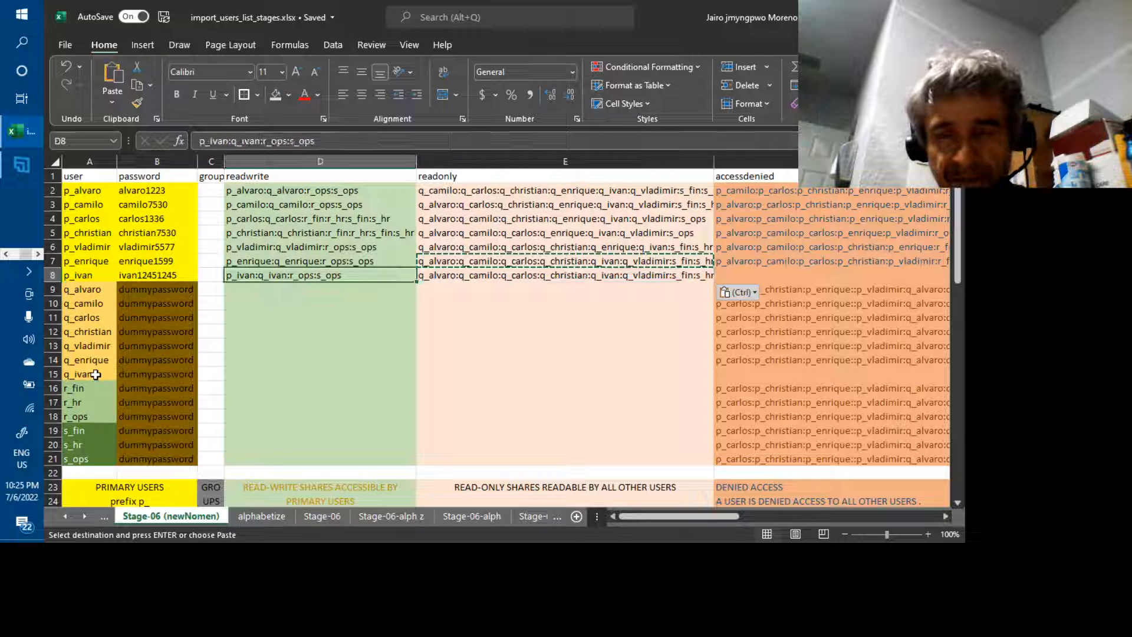
pyautogui.press('Right')
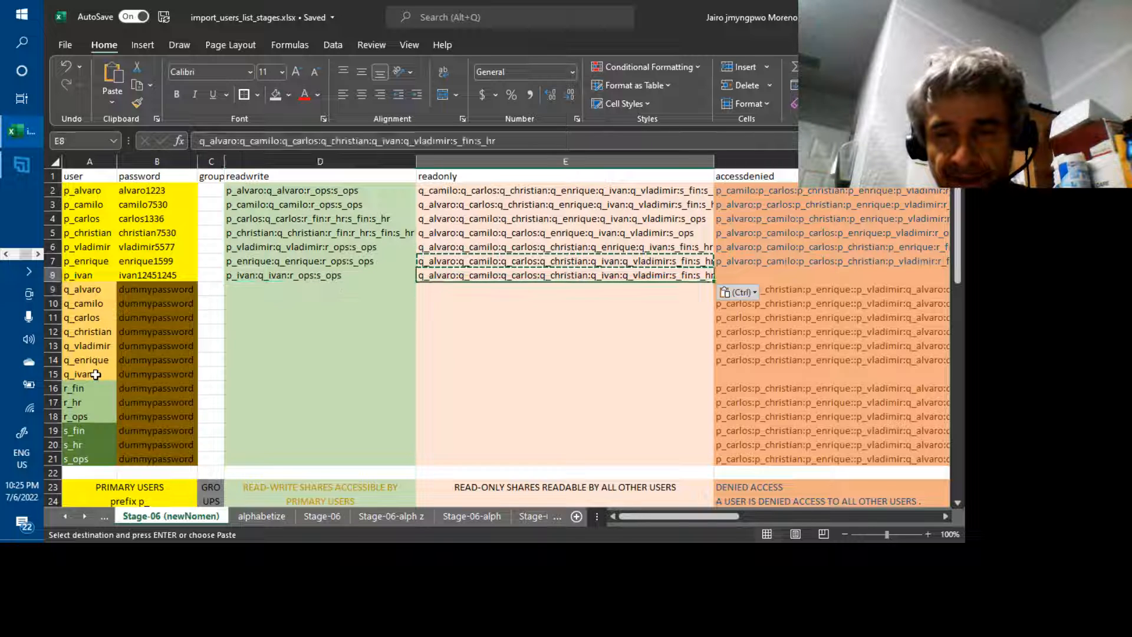
# Step: In E8's readonly list, replace the username from A15 with the username from A14
pyautogui.press('F2')
pyautogui.press('Left')
pyautogui.press('Left')
pyautogui.press('Left')
pyautogui.press('Left')
pyautogui.press('Left')
pyautogui.press('Left')
pyautogui.press('Left')
pyautogui.press('Left')
pyautogui.press('Left')
pyautogui.press('Left')
pyautogui.press('Left')
pyautogui.press('Left')
pyautogui.press('Left')
pyautogui.press('Left')
pyautogui.press('Left')
pyautogui.press('Left')
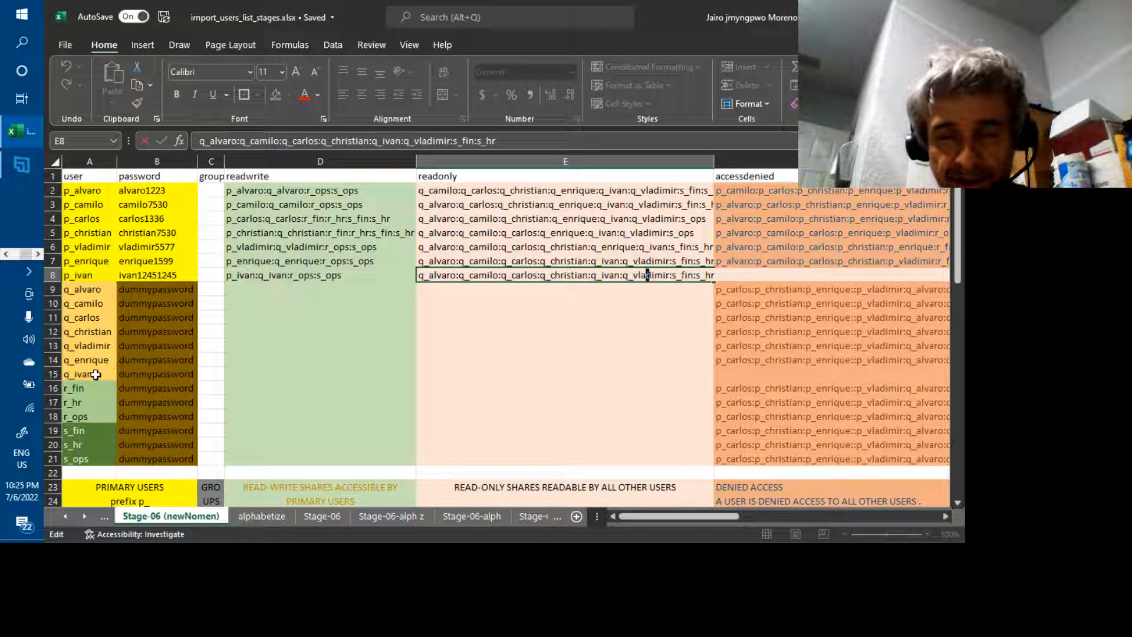
pyautogui.press('Left')
pyautogui.press('Left')
pyautogui.press('Left')
pyautogui.press('Left')
pyautogui.press('Left')
pyautogui.press('Left')
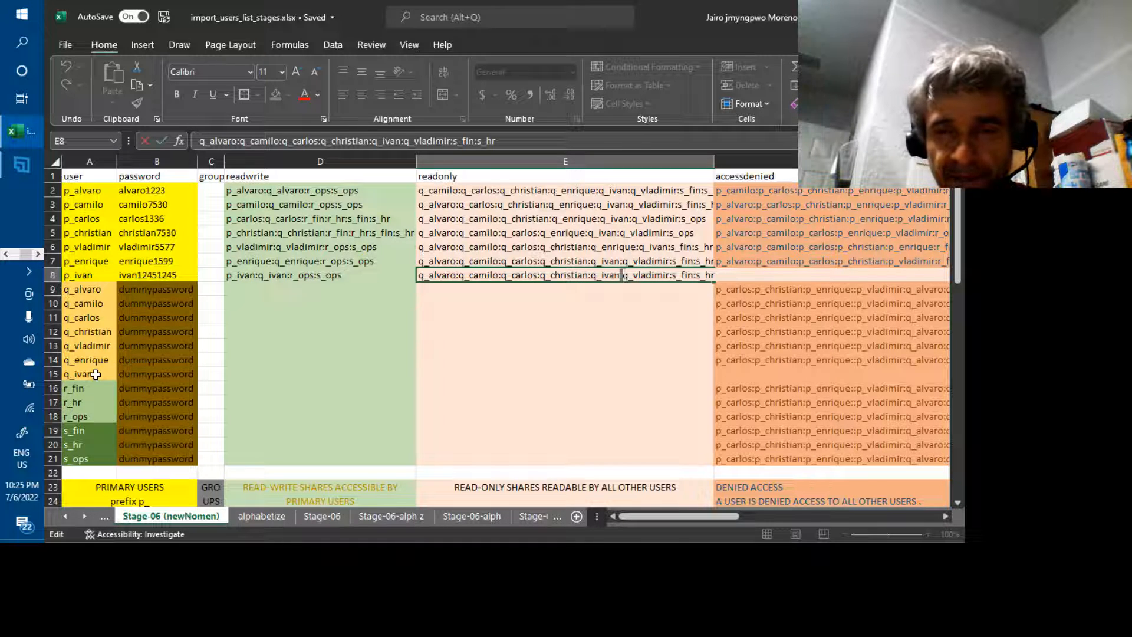
pyautogui.press('BackSpace')
pyautogui.press('BackSpace')
pyautogui.press('BackSpace')
pyautogui.press('BackSpace')
pyautogui.write('enr')
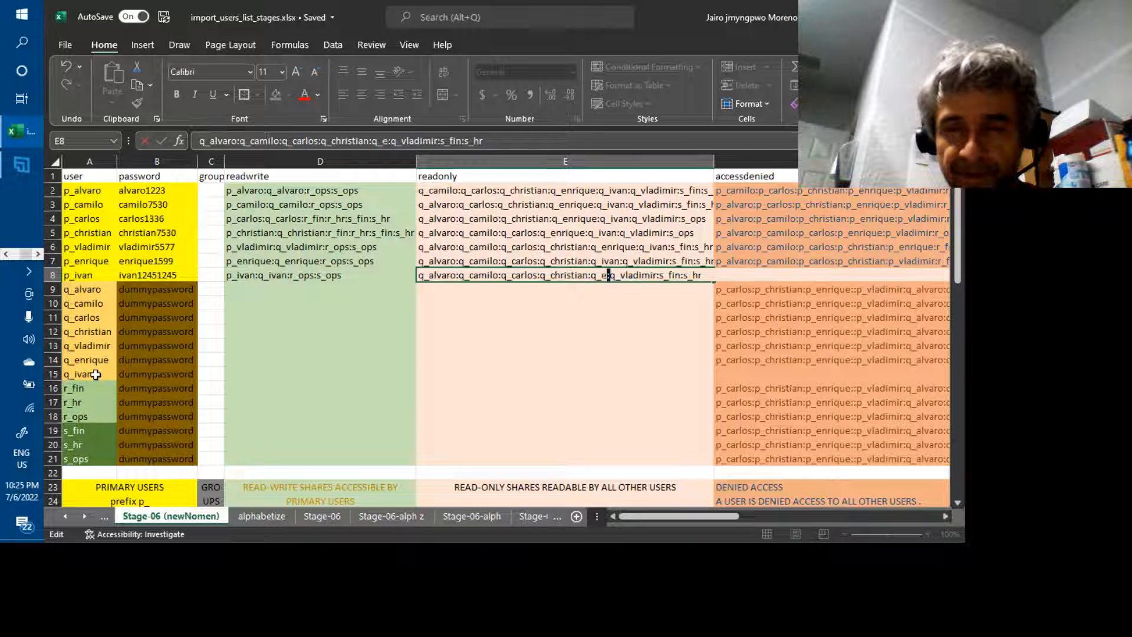
pyautogui.write('iqe')
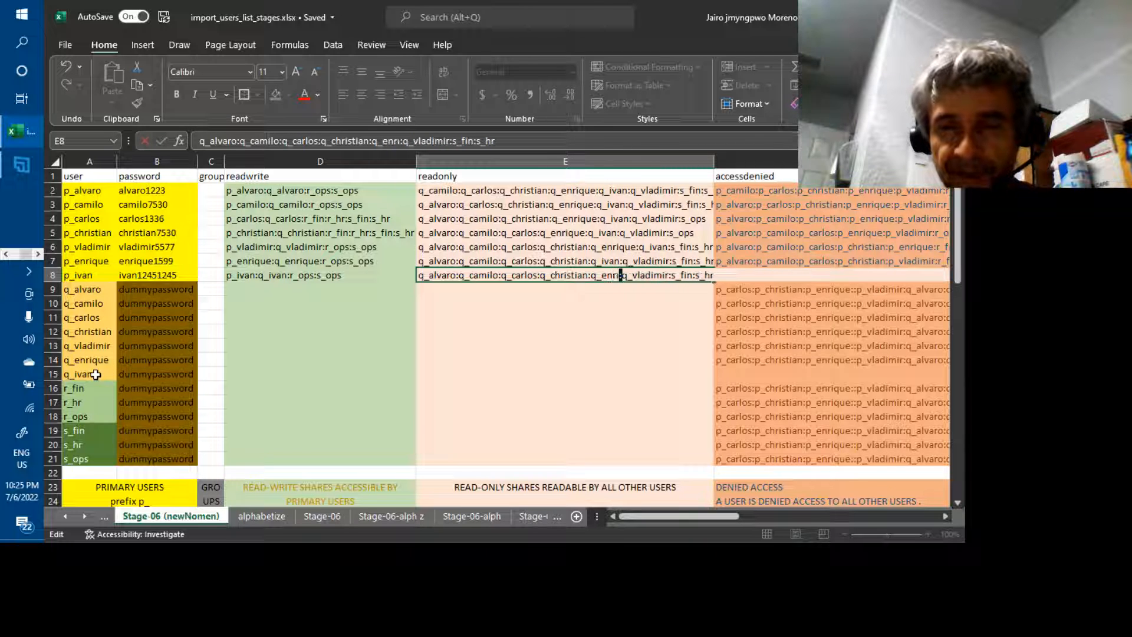
pyautogui.press('BackSpace')
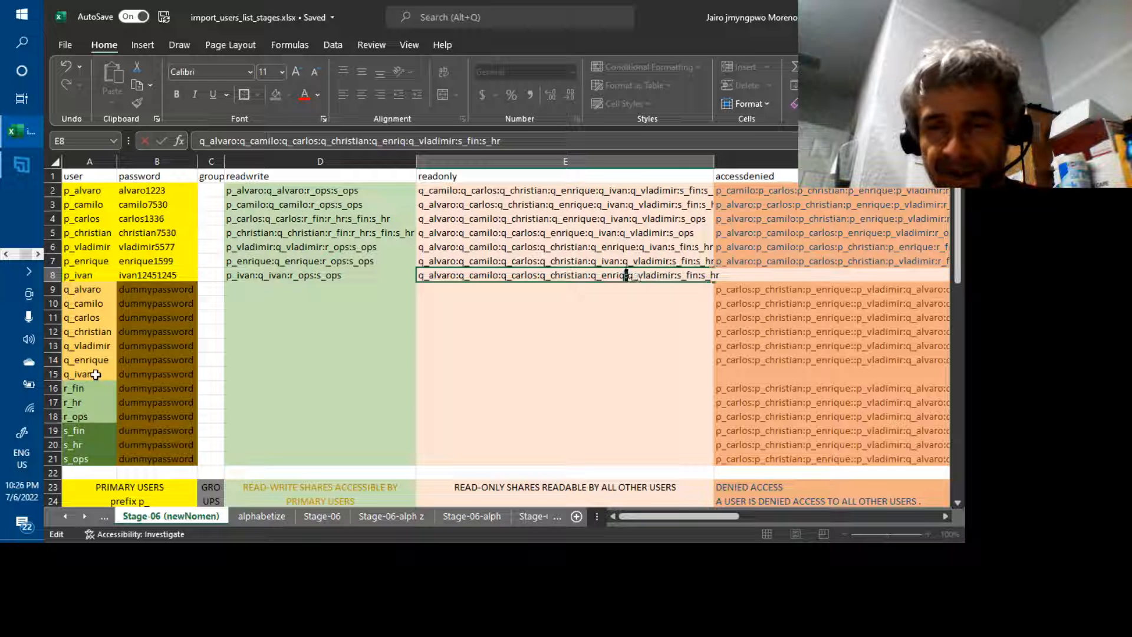
pyautogui.write('ue')
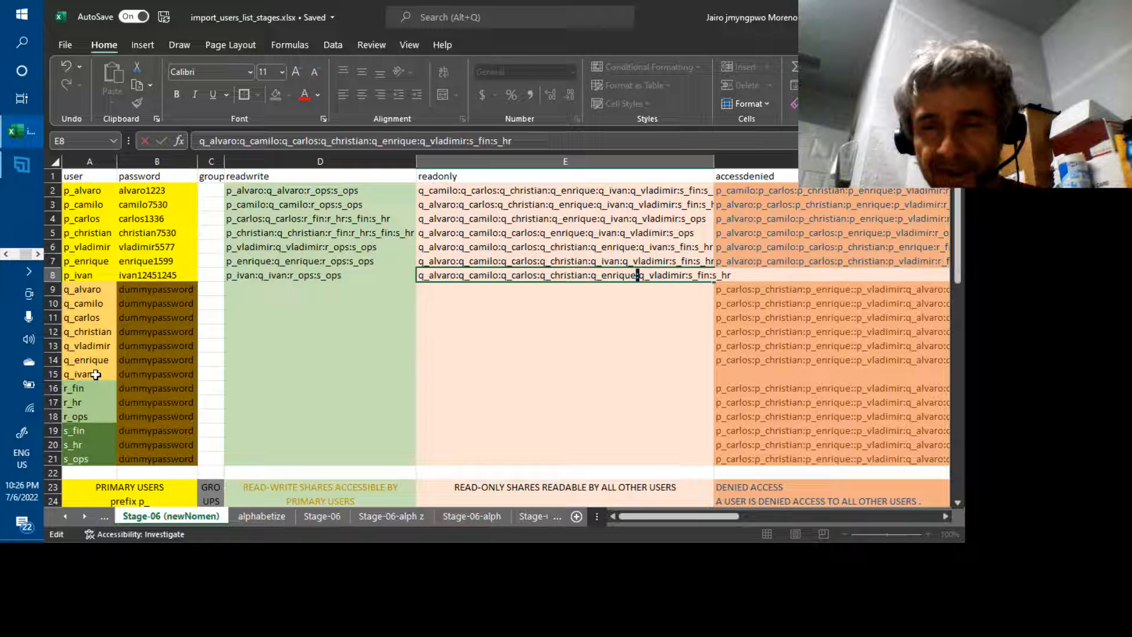
pyautogui.press('Return')
pyautogui.press('Up')
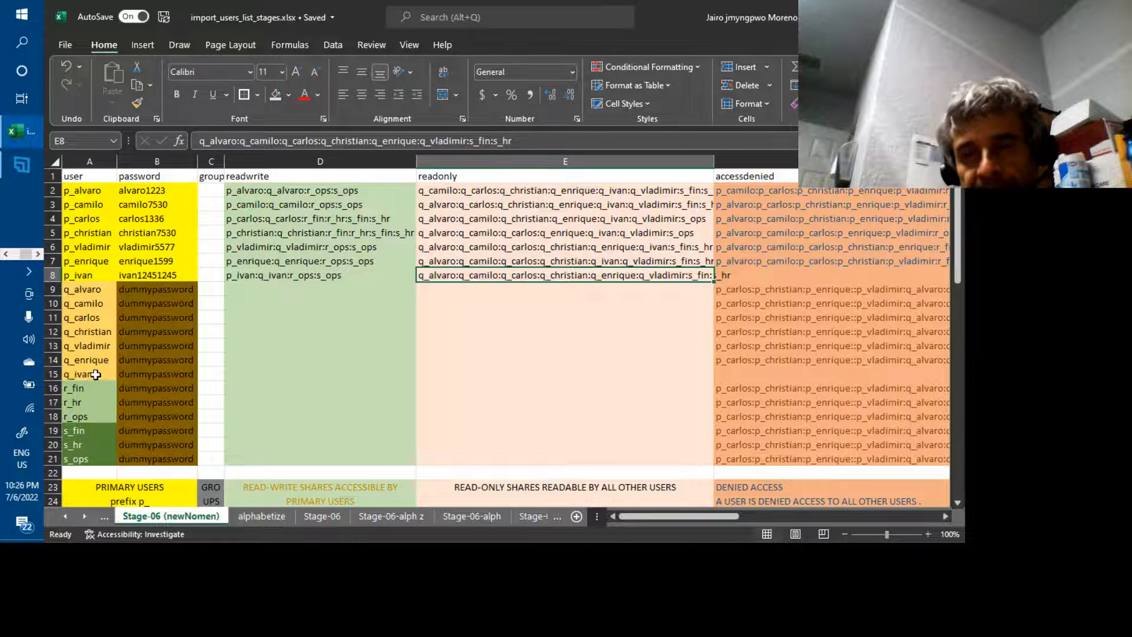
# Step: In F2's accessdenied list, insert the username from A8 and a colon before the username from A6
pyautogui.press('Right')
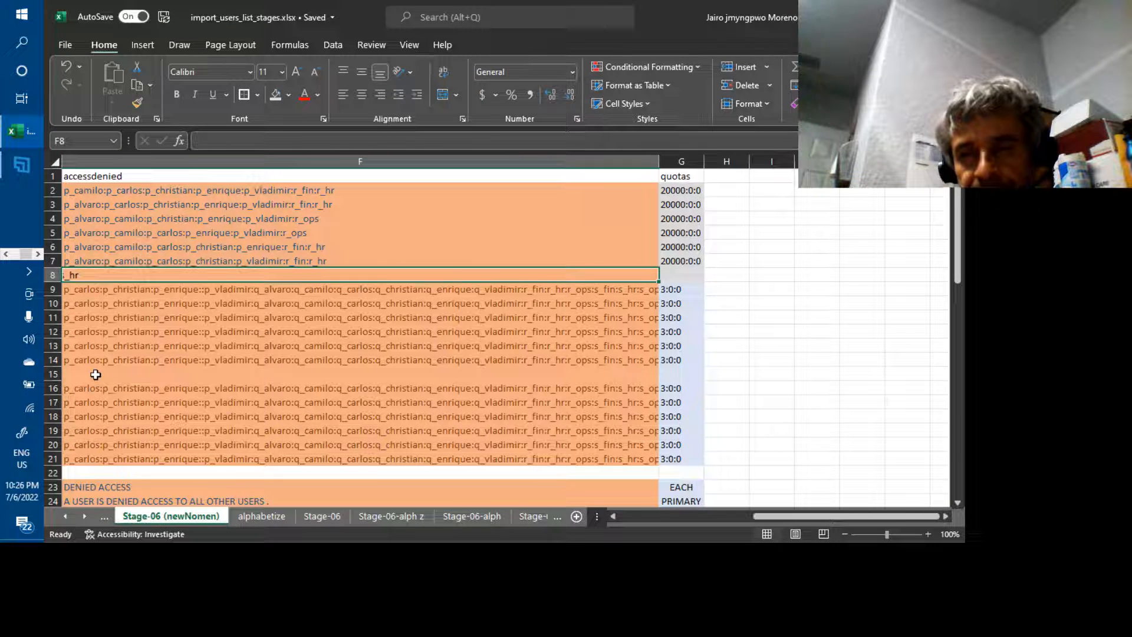
pyautogui.press('Up')
pyautogui.press('Left')
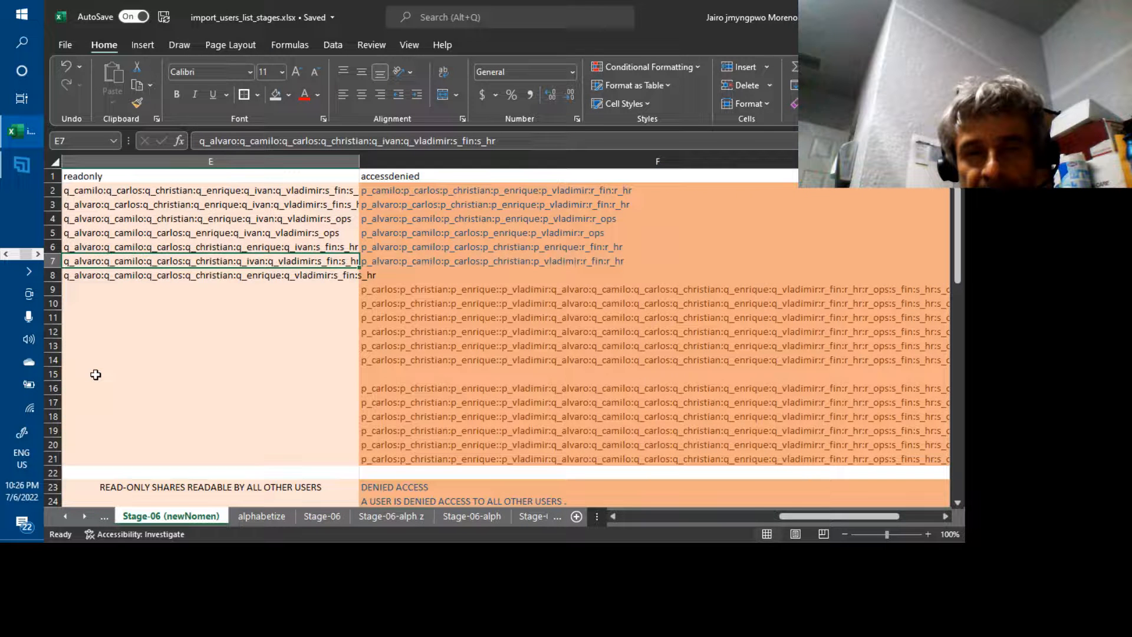
pyautogui.press('Right')
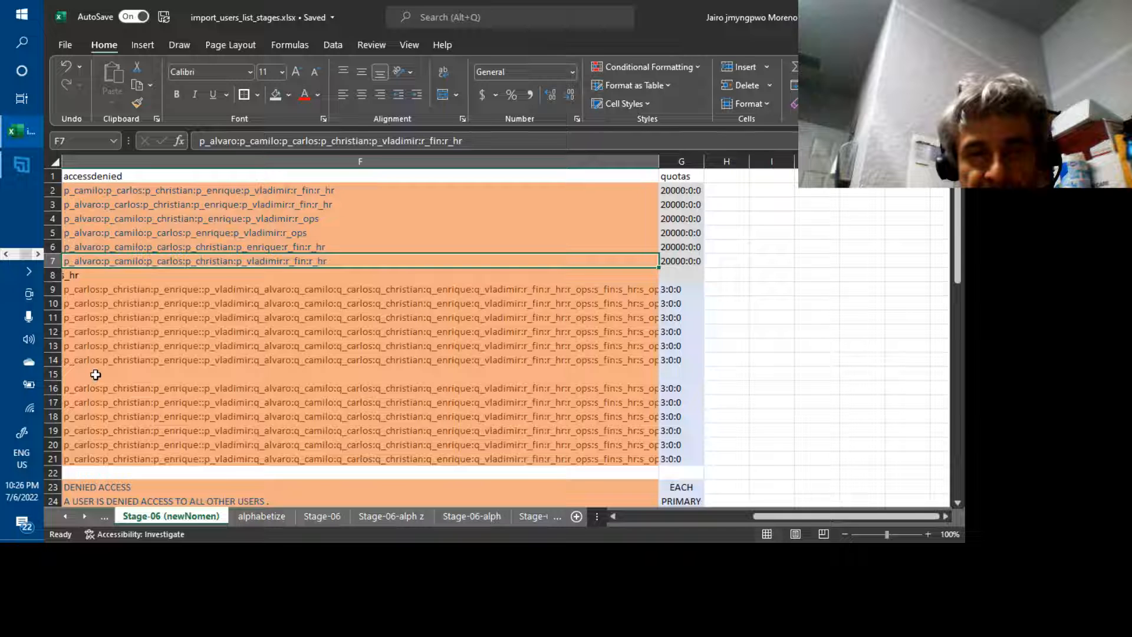
pyautogui.press('Up')
pyautogui.press('Up')
pyautogui.press('Up')
pyautogui.press('Up')
pyautogui.press('Up')
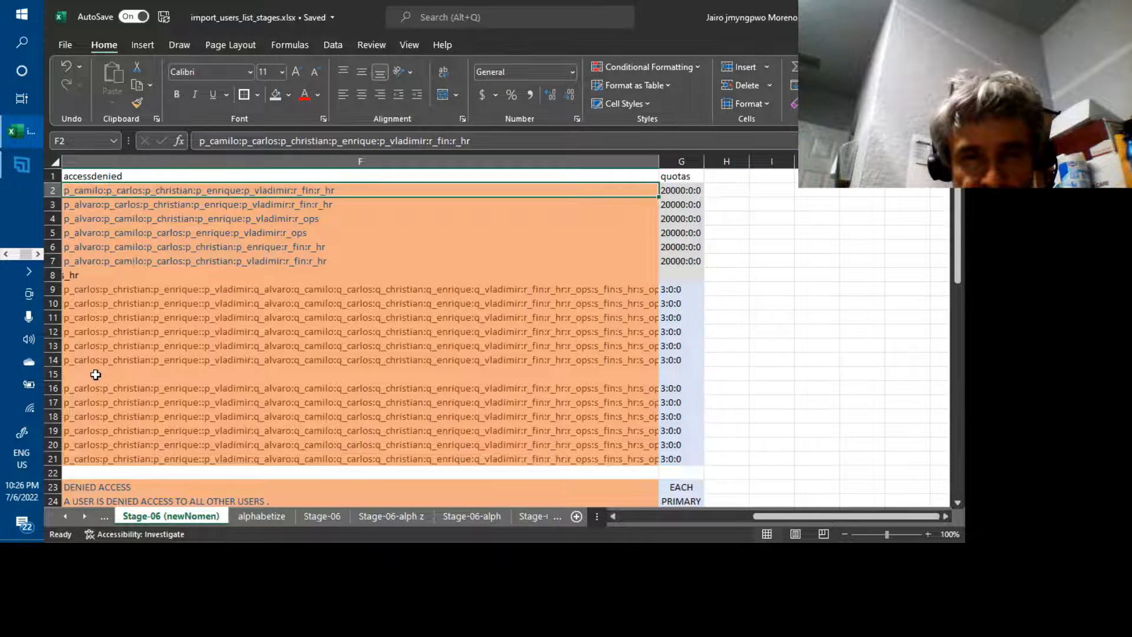
pyautogui.press('Left')
pyautogui.press('Right')
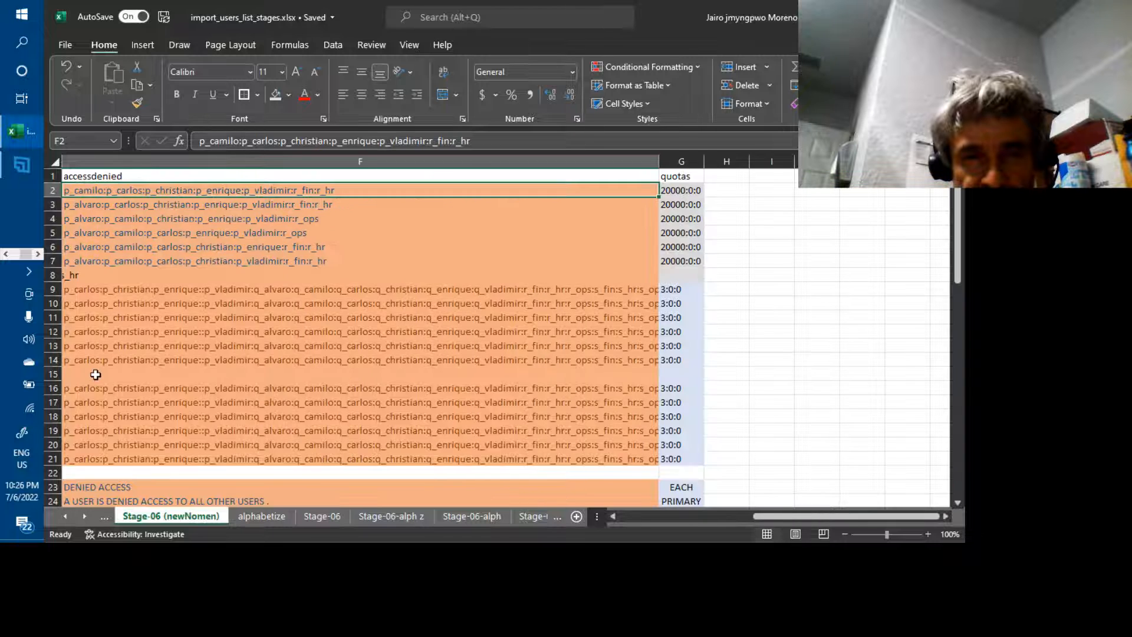
pyautogui.press('F2')
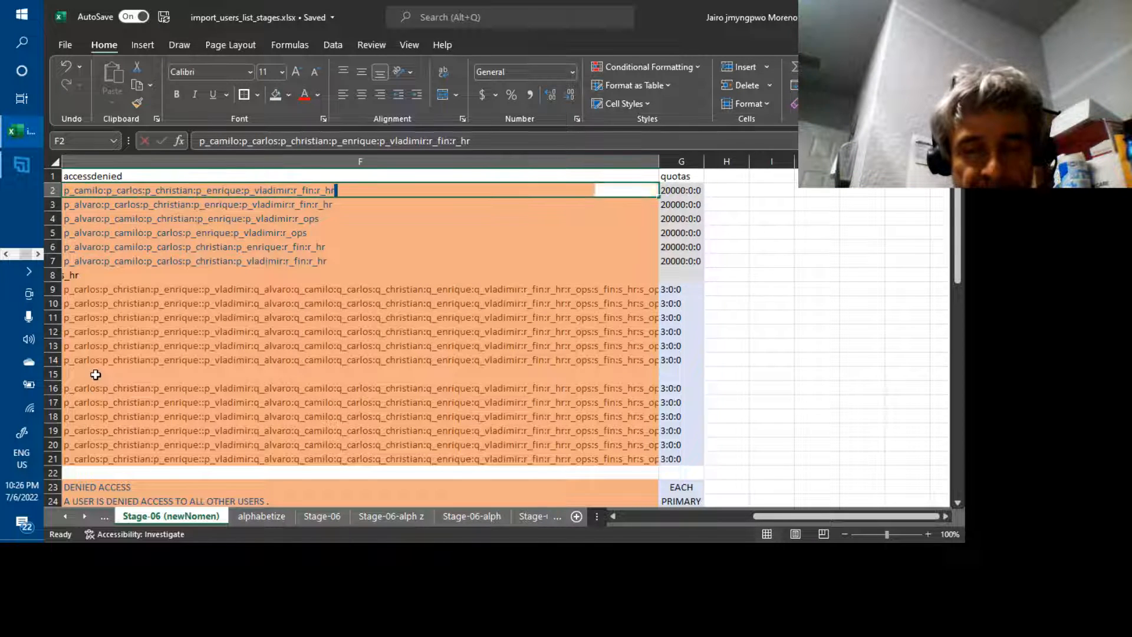
pyautogui.press('Left')
pyautogui.press('Left')
pyautogui.press('Left')
pyautogui.press('Left')
pyautogui.press('Left')
pyautogui.press('Left')
pyautogui.press('Left')
pyautogui.press('Left')
pyautogui.press('Left')
pyautogui.press('Left')
pyautogui.press('Left')
pyautogui.press('Left')
pyautogui.press('Left')
pyautogui.press('Left')
pyautogui.press('Left')
pyautogui.press('Left')
pyautogui.press('Left')
pyautogui.press('Left')
pyautogui.press('Left')
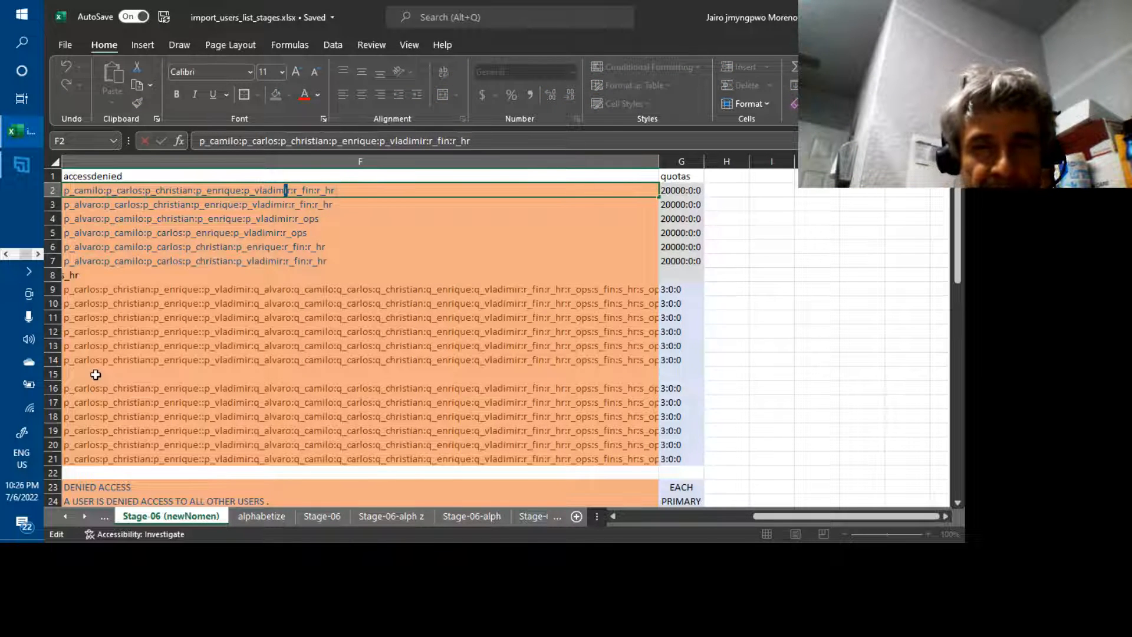
pyautogui.press('Left')
pyautogui.press('Left')
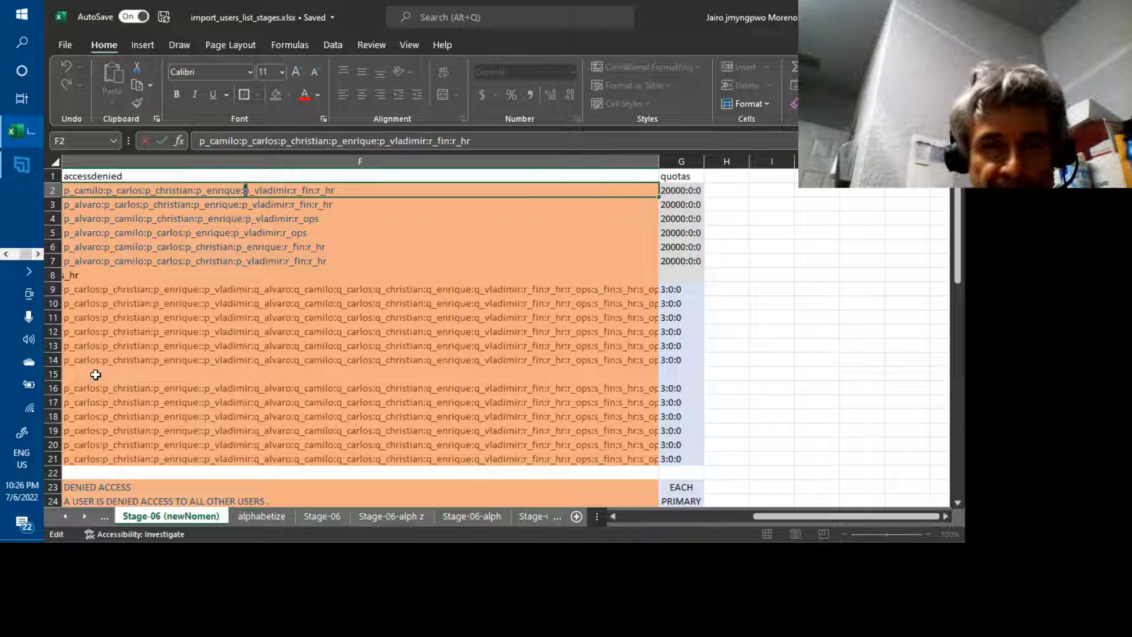
pyautogui.write('p_ivan')
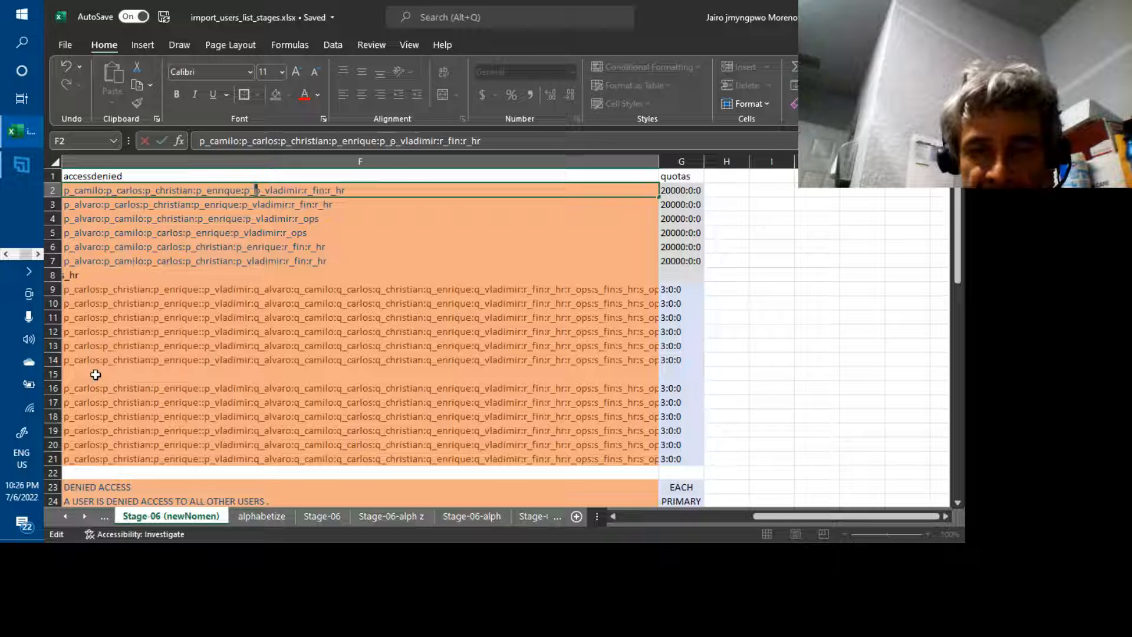
pyautogui.press('BackSpace')
pyautogui.press('BackSpace')
pyautogui.press('BackSpace')
pyautogui.press('BackSpace')
pyautogui.press('BackSpace')
pyautogui.press('BackSpace')
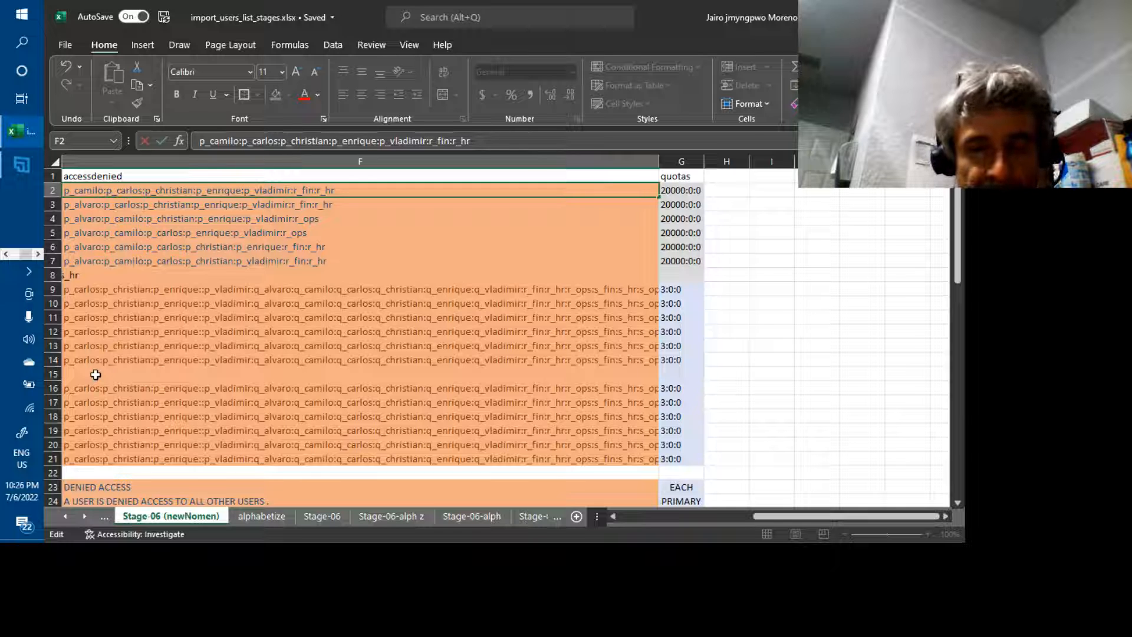
pyautogui.write('p')
pyautogui.press('BackSpace')
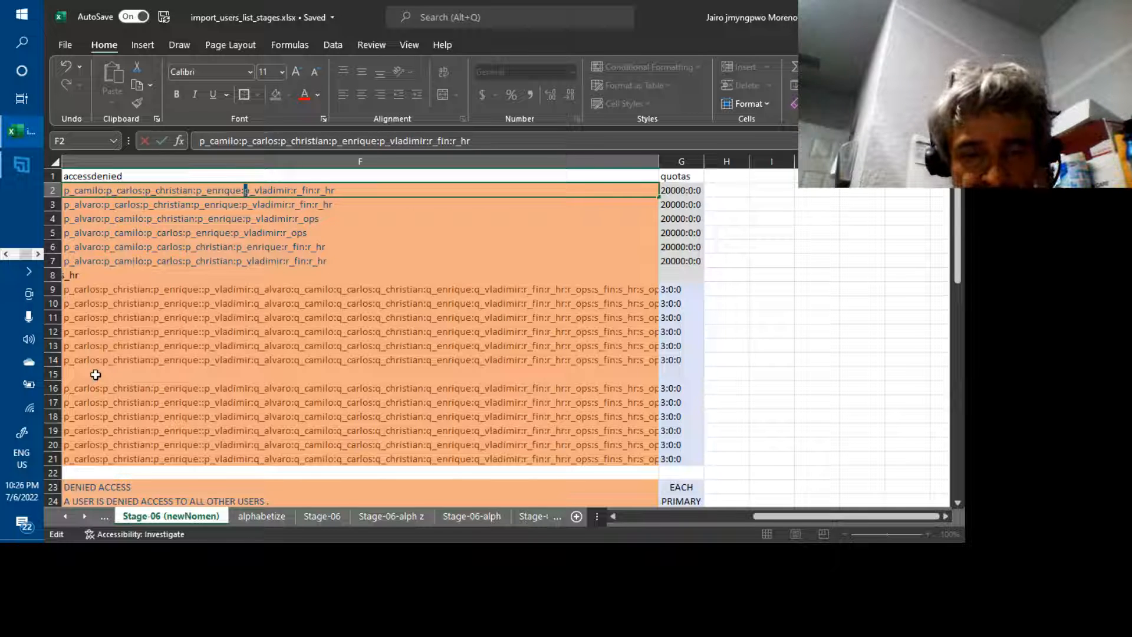
pyautogui.write('p_')
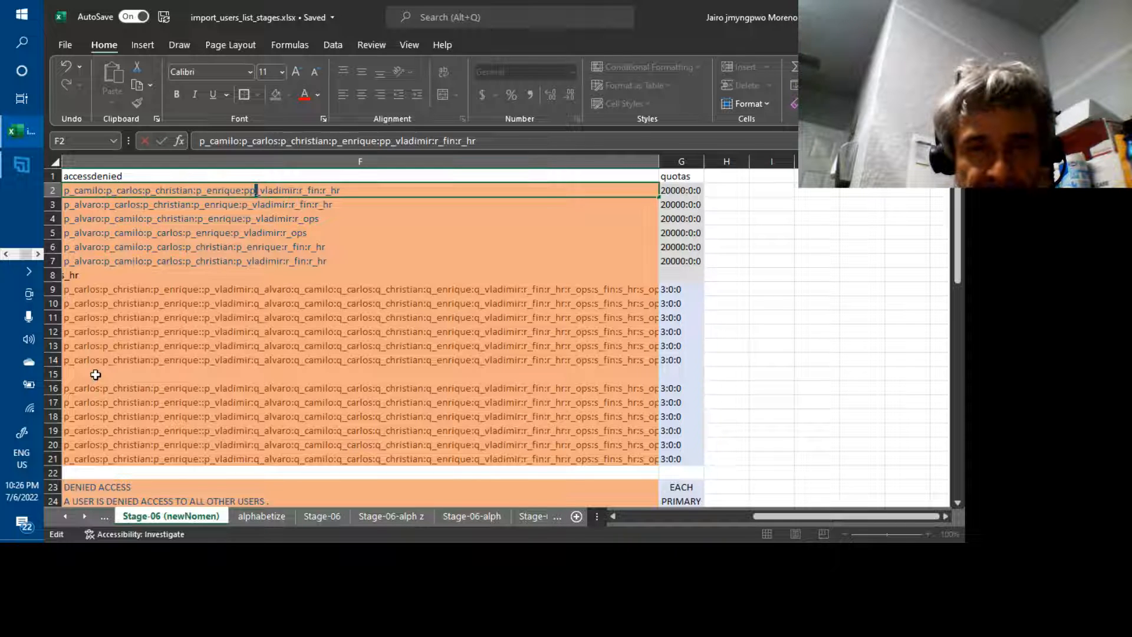
pyautogui.write('ivan:')
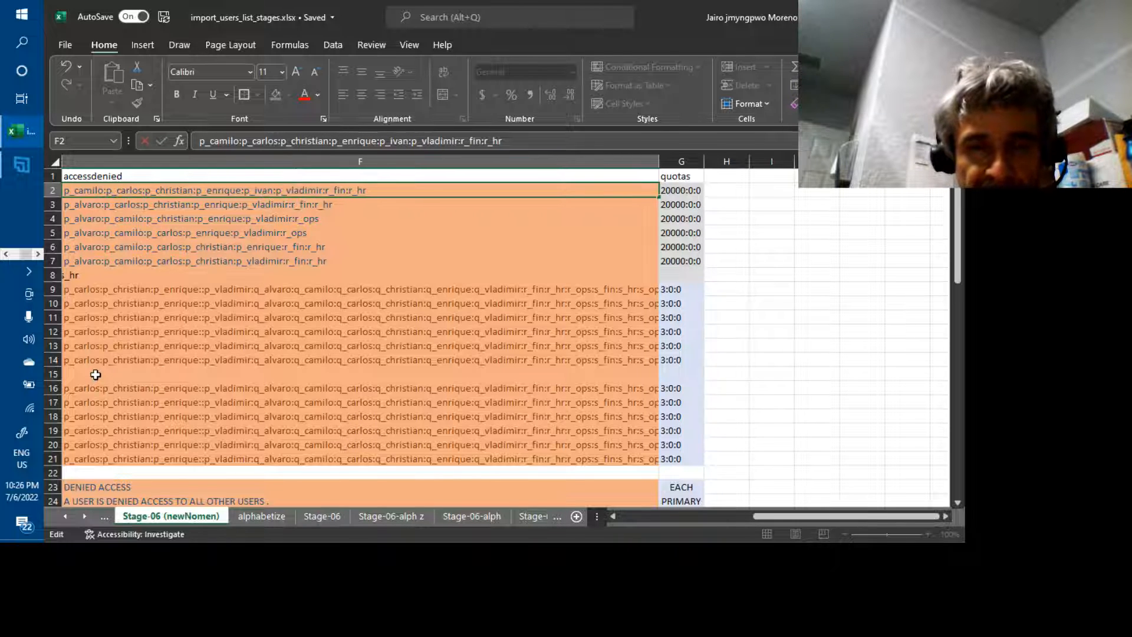
# Step: Copy the newly inserted username with its trailing colon within F2 and commit the cell
pyautogui.hotkey('shift', 'Left')
pyautogui.hotkey('shift', 'Left')
pyautogui.hotkey('shift', 'Left')
pyautogui.hotkey('shift', 'Left')
pyautogui.hotkey('shift', 'Left')
pyautogui.hotkey('shift', 'Left')
pyautogui.hotkey('shift', 'Left')
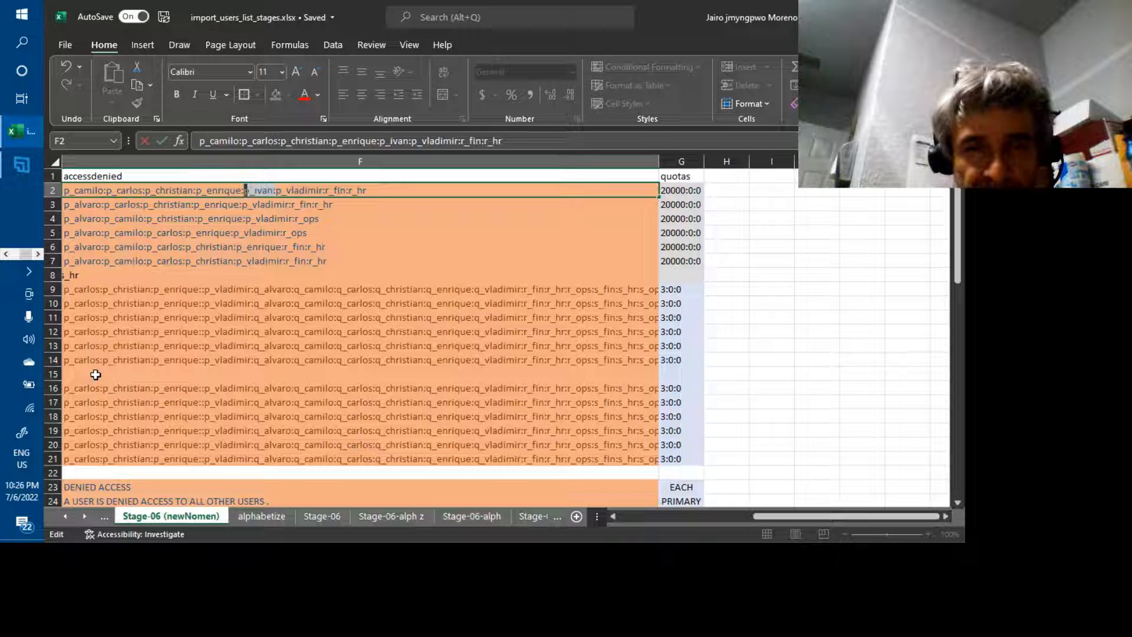
pyautogui.hotkey('ctrl', 'c')
pyautogui.hotkey('ctrl', 'Return')
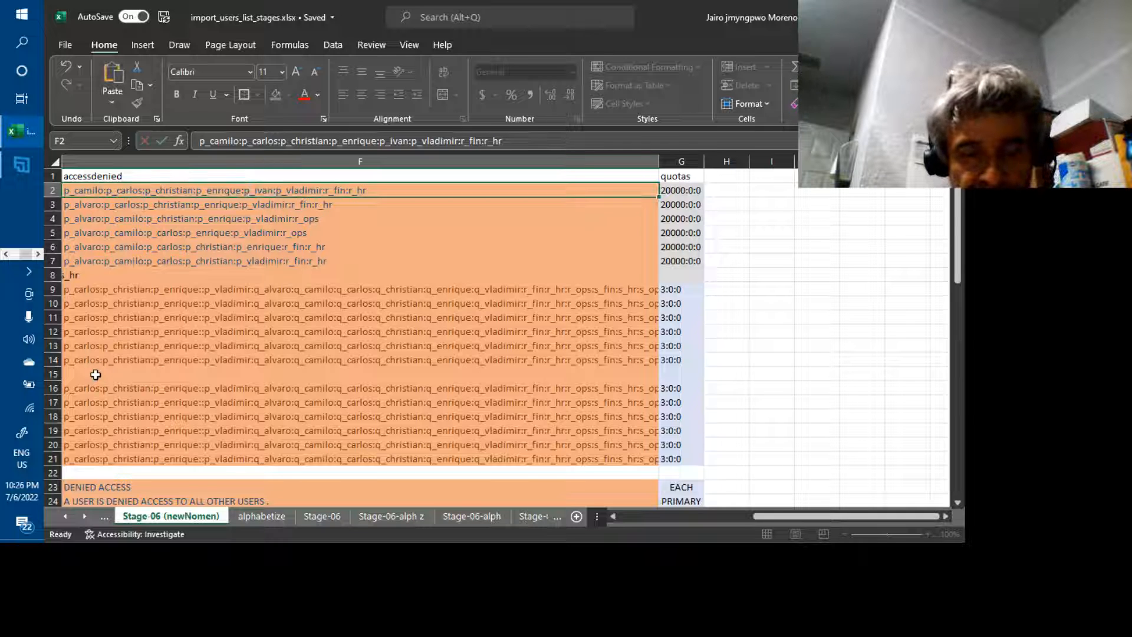
# Step: In F3's accessdenied list, insert the A8 username and a colon before the A6 username
pyautogui.press('Down')
pyautogui.press('F2')
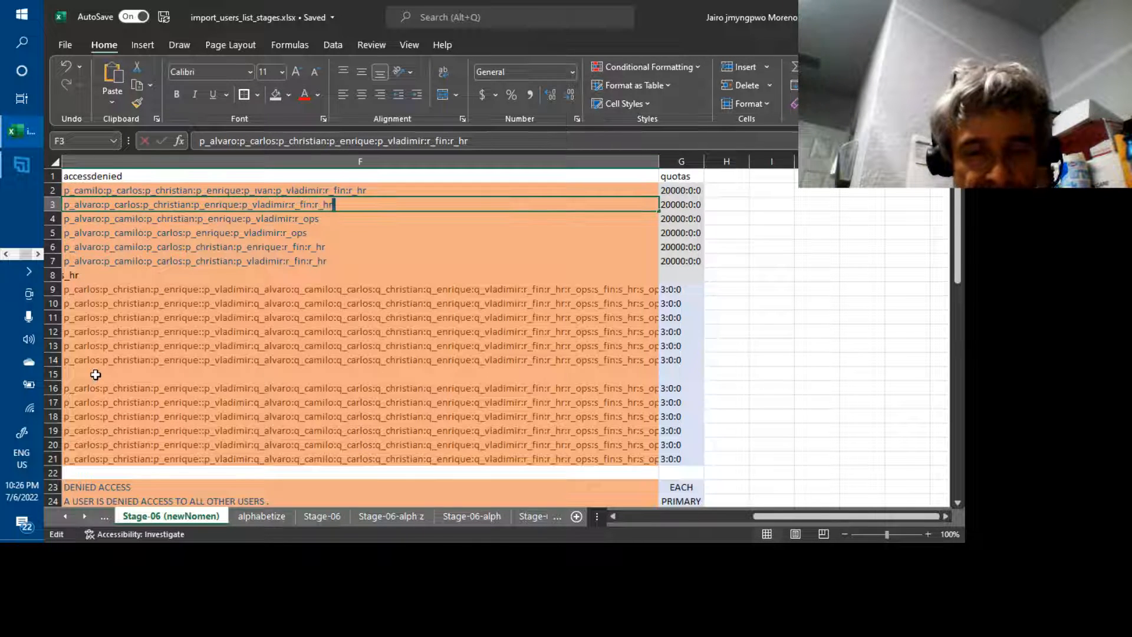
pyautogui.press('Left')
pyautogui.press('Left')
pyautogui.press('Left')
pyautogui.press('Left')
pyautogui.press('Left')
pyautogui.press('Left')
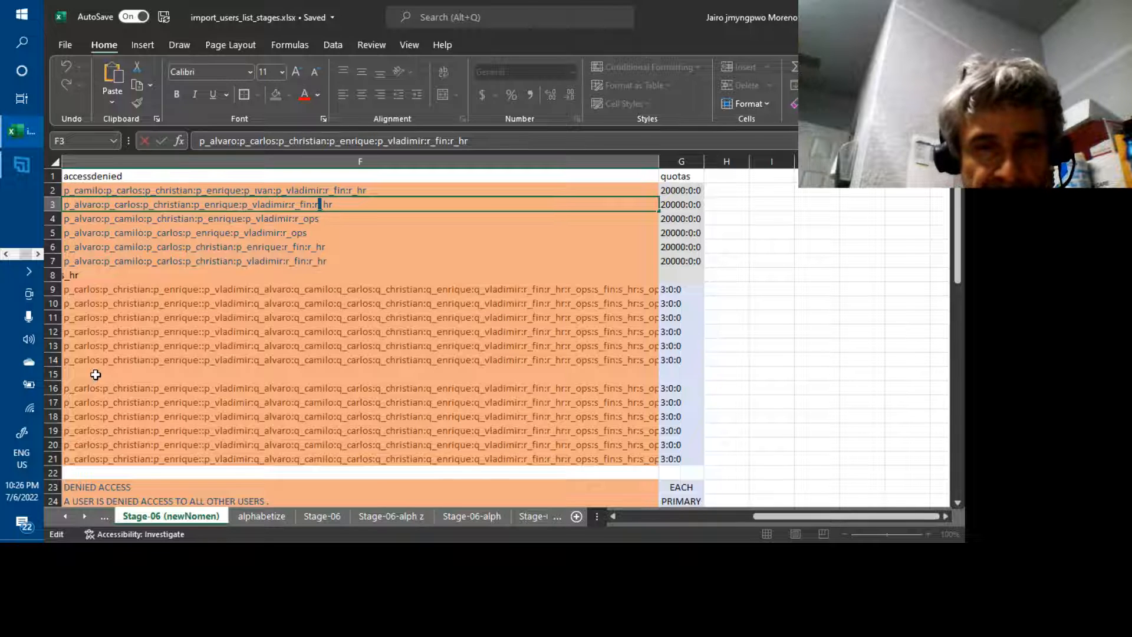
pyautogui.press('Left')
pyautogui.press('Left')
pyautogui.press('Left')
pyautogui.press('Left')
pyautogui.press('Left')
pyautogui.press('Left')
pyautogui.press('Left')
pyautogui.press('Left')
pyautogui.press('Left')
pyautogui.press('Left')
pyautogui.press('Left')
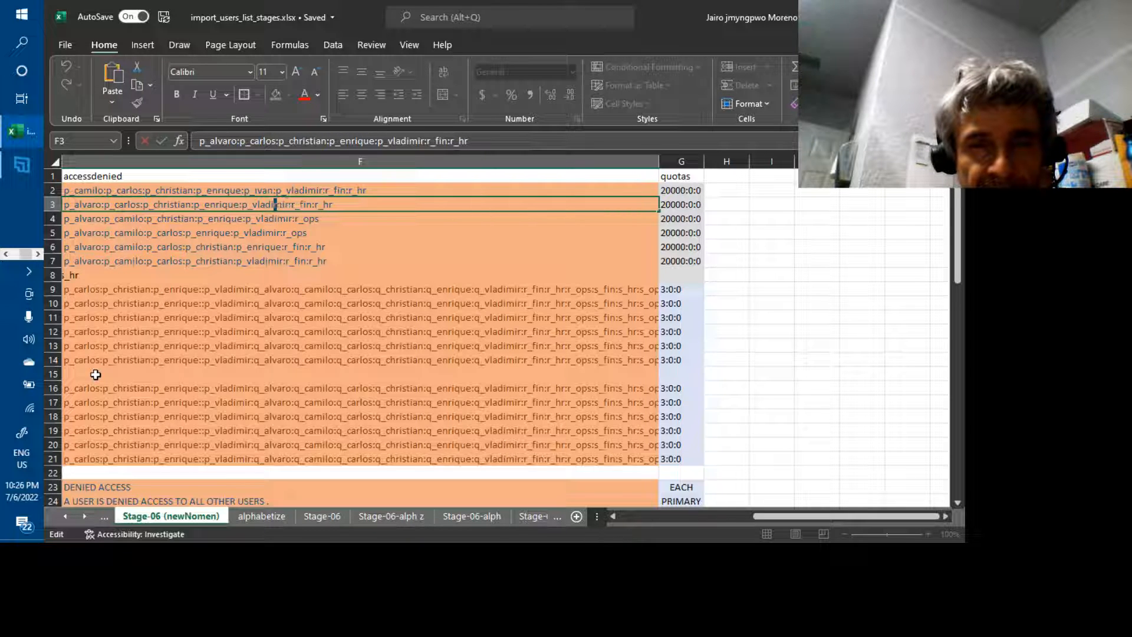
pyautogui.press('Left')
pyautogui.press('Left')
pyautogui.press('Left')
pyautogui.press('Left')
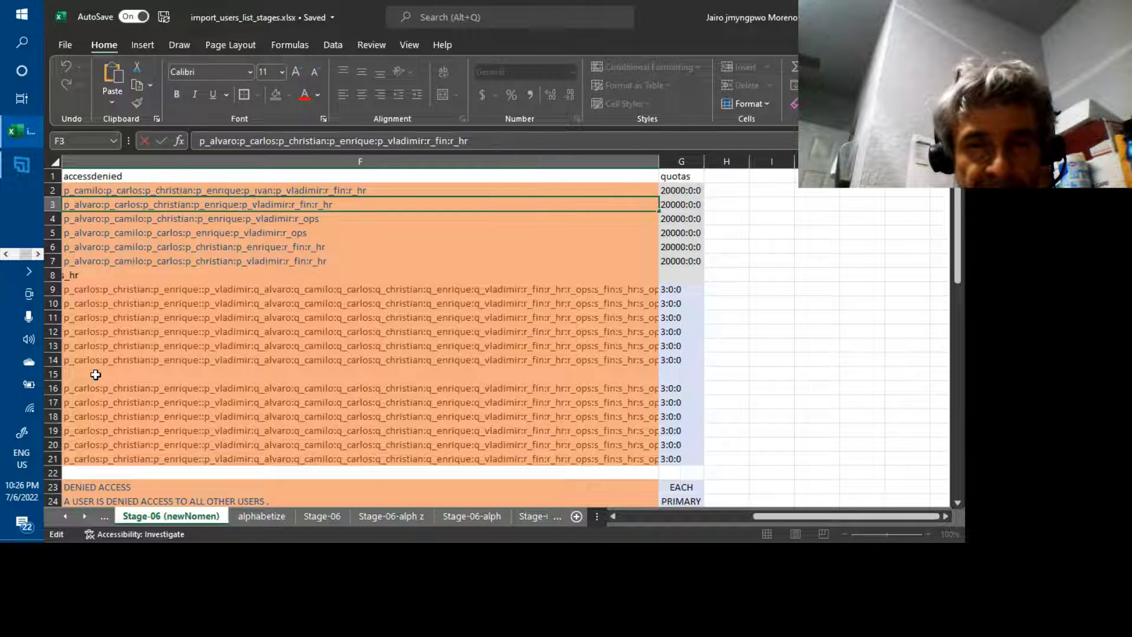
pyautogui.press('Right')
pyautogui.press('Right')
pyautogui.press('Right')
pyautogui.press('Right')
pyautogui.press('Right')
pyautogui.press('Right')
pyautogui.press('Right')
pyautogui.press('Left')
pyautogui.press('Left')
pyautogui.press('Left')
pyautogui.press('Left')
pyautogui.press('Left')
pyautogui.press('Left')
pyautogui.press('Left')
pyautogui.write('p_ivan:')
pyautogui.press('Return')
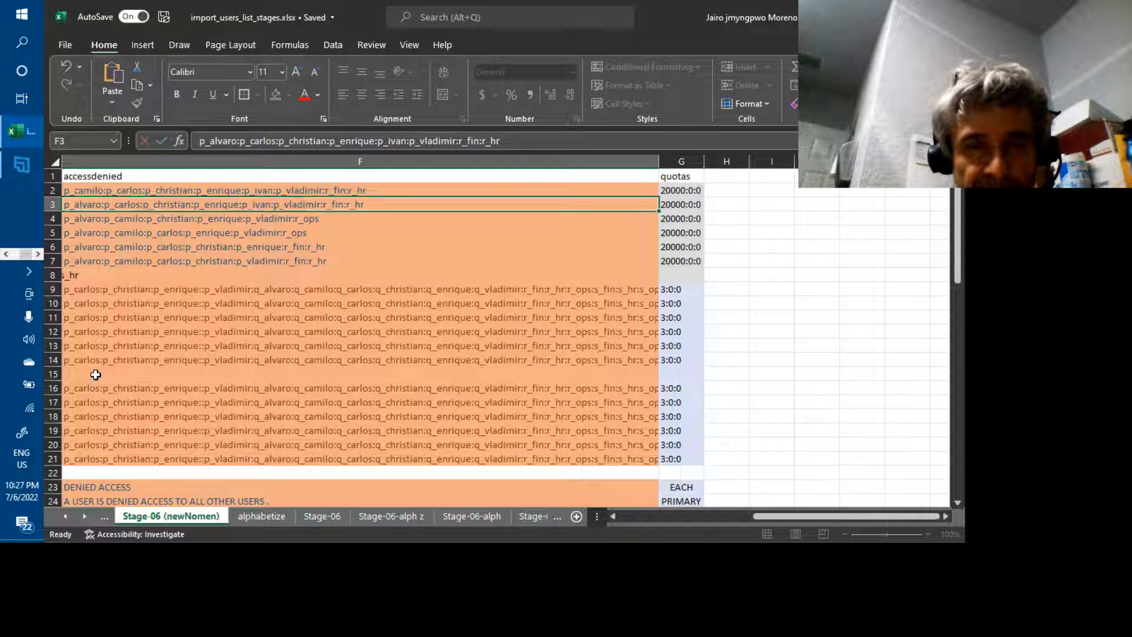
# Step: In F4's accessdenied list, add the A8 username and a colon ahead of the A6 username
pyautogui.press('F2')
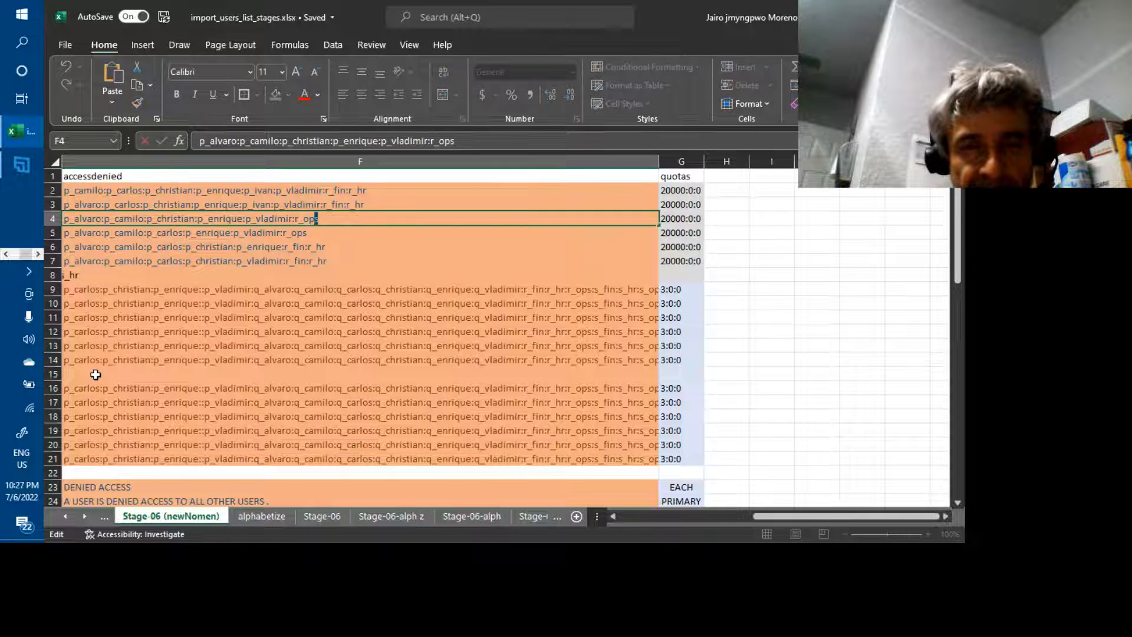
pyautogui.press('Left')
pyautogui.press('Left')
pyautogui.press('Left')
pyautogui.press('Left')
pyautogui.press('Left')
pyautogui.press('Left')
pyautogui.press('Left')
pyautogui.press('Left')
pyautogui.press('Left')
pyautogui.press('Left')
pyautogui.press('Left')
pyautogui.press('Left')
pyautogui.press('Left')
pyautogui.press('Left')
pyautogui.press('Left')
pyautogui.press('Left')
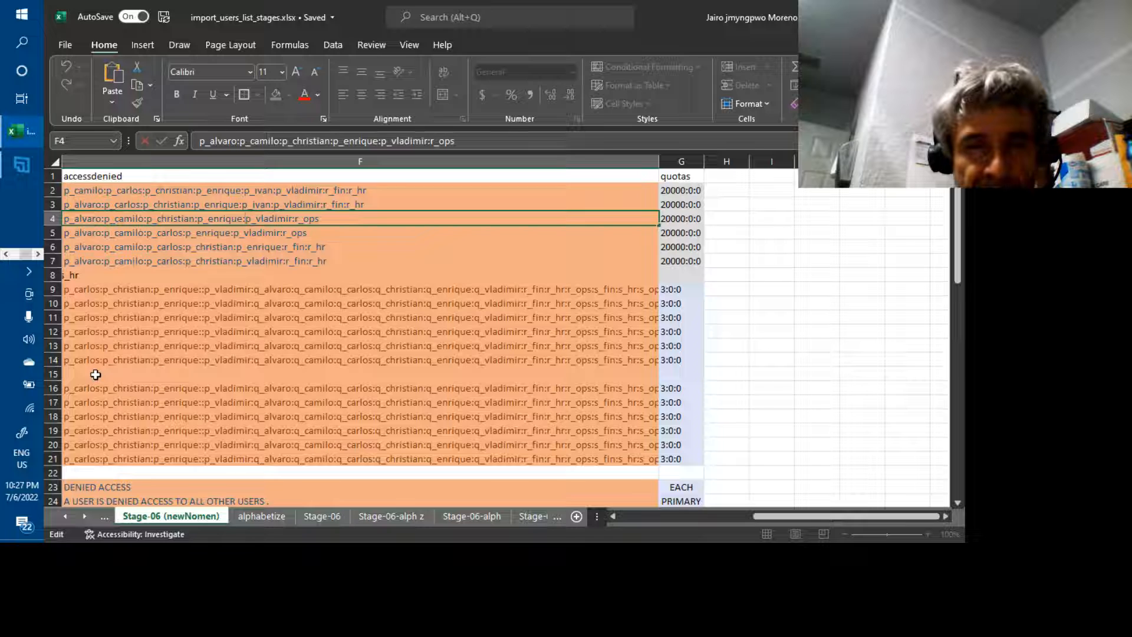
pyautogui.write('p_ivan:')
pyautogui.press('Return')
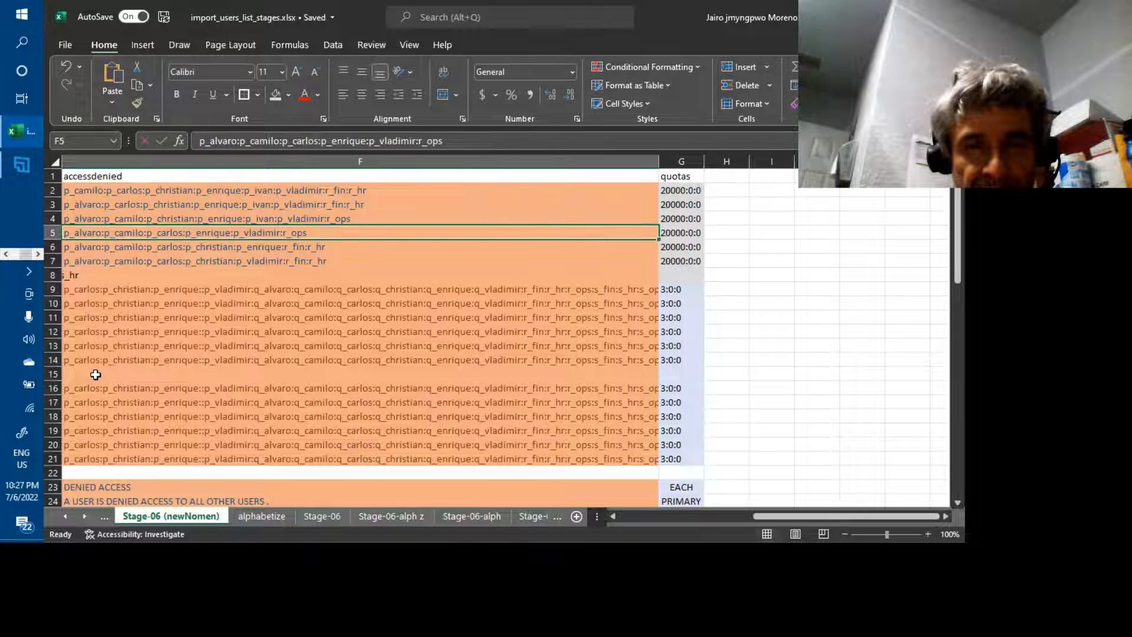
# Step: In F5's accessdenied list, insert the A8 username and a colon before the A6 username
pyautogui.press('F2')
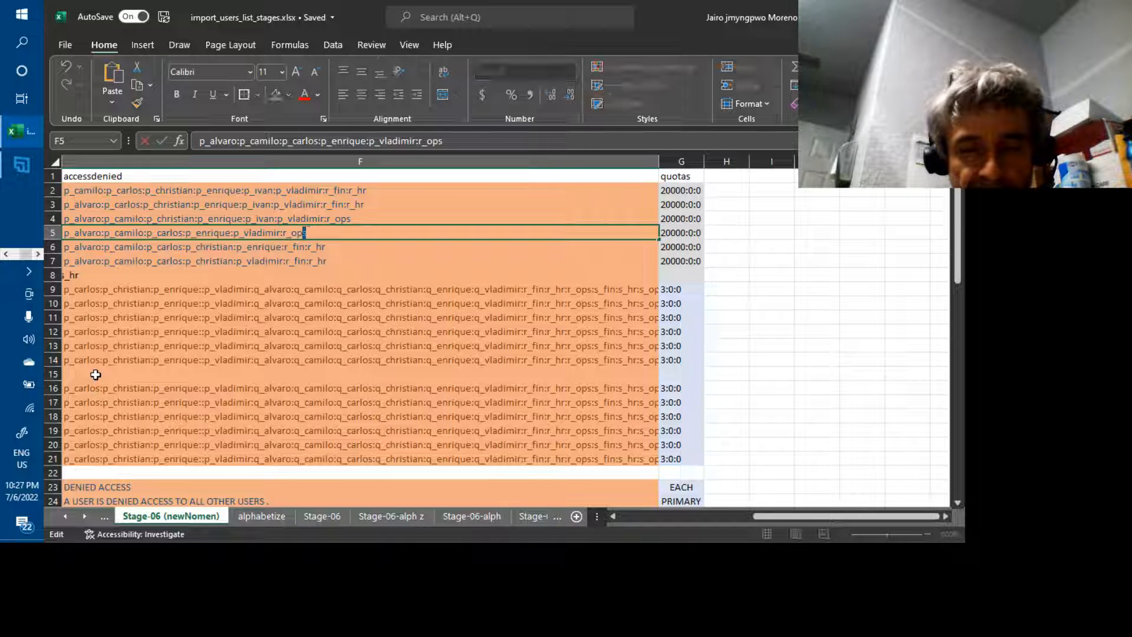
pyautogui.press('Left')
pyautogui.press('Left')
pyautogui.press('Left')
pyautogui.press('Left')
pyautogui.press('Left')
pyautogui.press('Left')
pyautogui.press('Left')
pyautogui.press('Left')
pyautogui.press('Left')
pyautogui.press('Left')
pyautogui.press('Left')
pyautogui.press('Left')
pyautogui.press('Left')
pyautogui.press('Left')
pyautogui.press('Left')
pyautogui.press('Left')
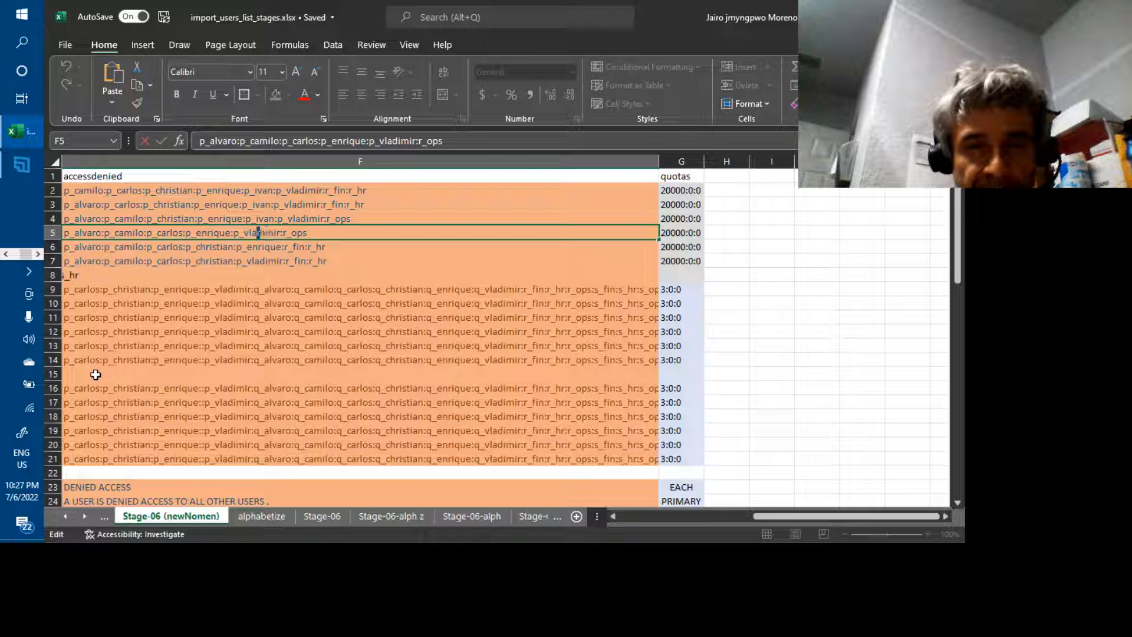
pyautogui.write('_ivan:p')
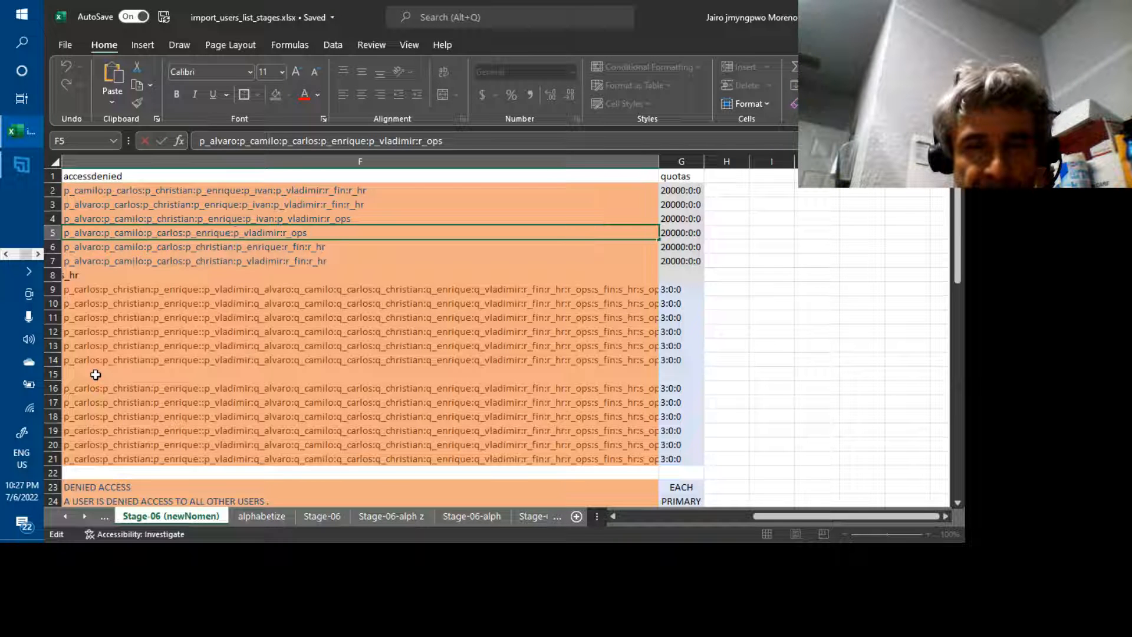
pyautogui.press('Return')
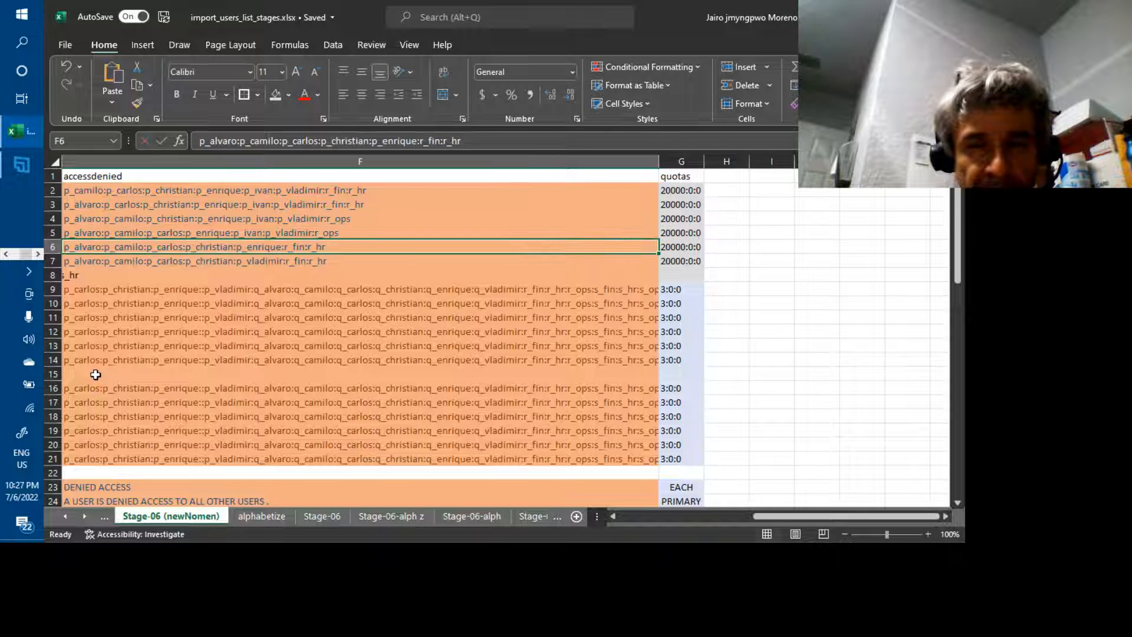
# Step: In F6's accessdenied list, insert the A8 username and a colon directly before r_fin
pyautogui.press('F2')
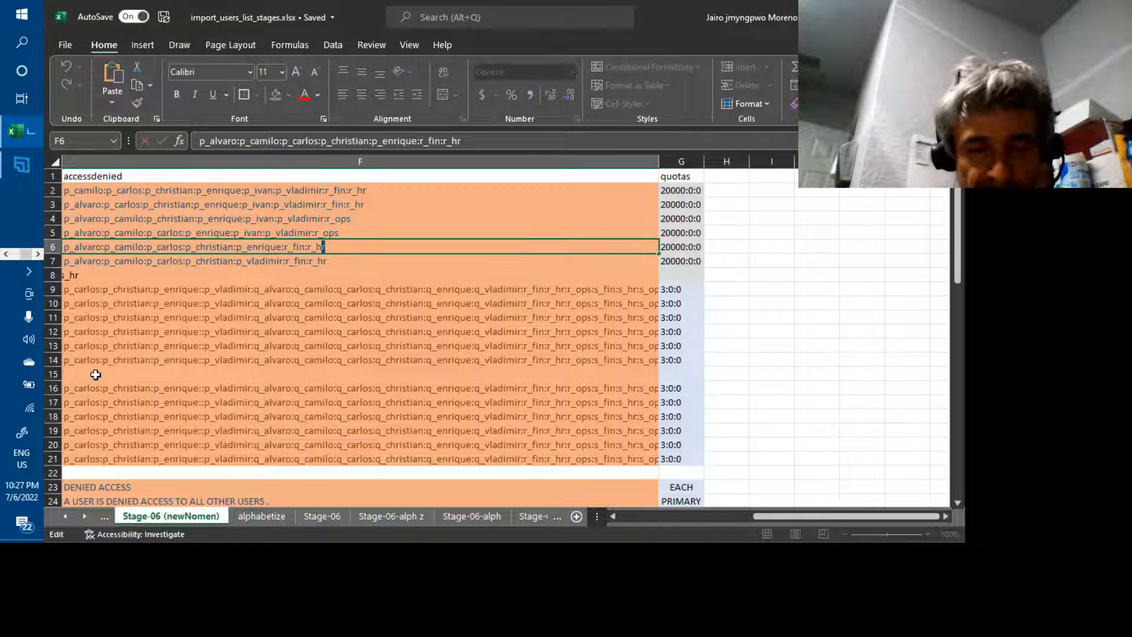
pyautogui.press('Left')
pyautogui.press('Left')
pyautogui.press('Left')
pyautogui.press('Left')
pyautogui.press('Left')
pyautogui.press('Left')
pyautogui.press('Left')
pyautogui.press('Left')
pyautogui.press('Left')
pyautogui.press('Left')
pyautogui.press('Left')
pyautogui.press('Left')
pyautogui.press('Left')
pyautogui.press('Left')
pyautogui.press('Left')
pyautogui.press('Left')
pyautogui.press('Left')
pyautogui.press('Right')
pyautogui.press('Right')
pyautogui.press('Right')
pyautogui.press('Right')
pyautogui.press('Right')
pyautogui.press('Right')
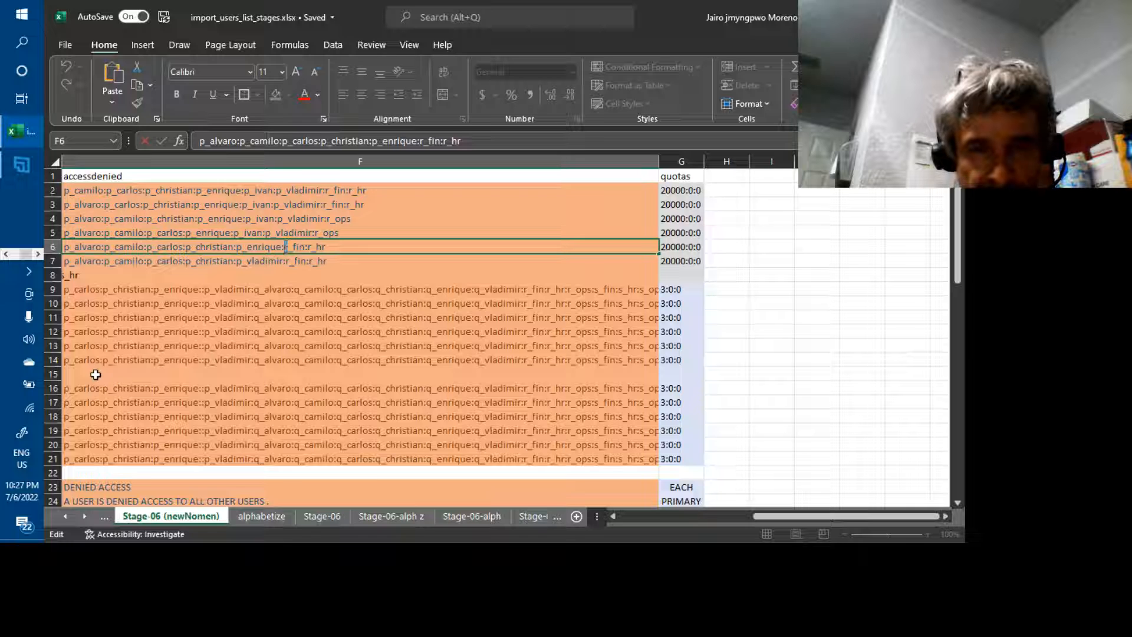
pyautogui.press('Right')
pyautogui.press('Right')
pyautogui.press('Right')
pyautogui.press('Right')
pyautogui.press('Right')
pyautogui.press('Right')
pyautogui.press('Right')
pyautogui.press('Right')
pyautogui.press('Right')
pyautogui.write('p_ivan:')
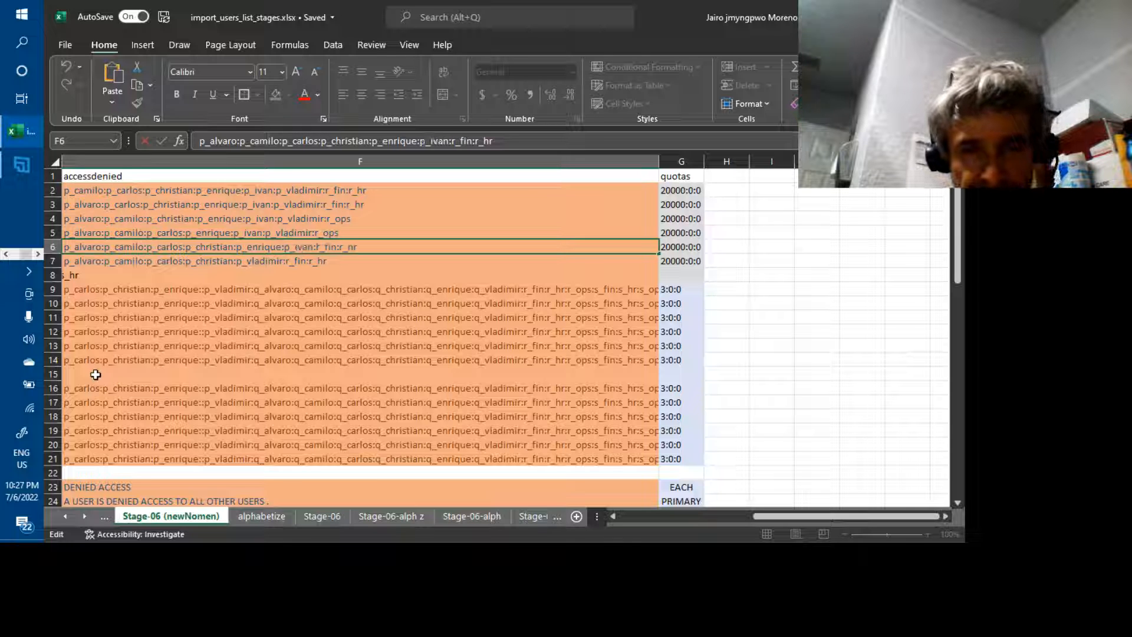
pyautogui.press('Return')
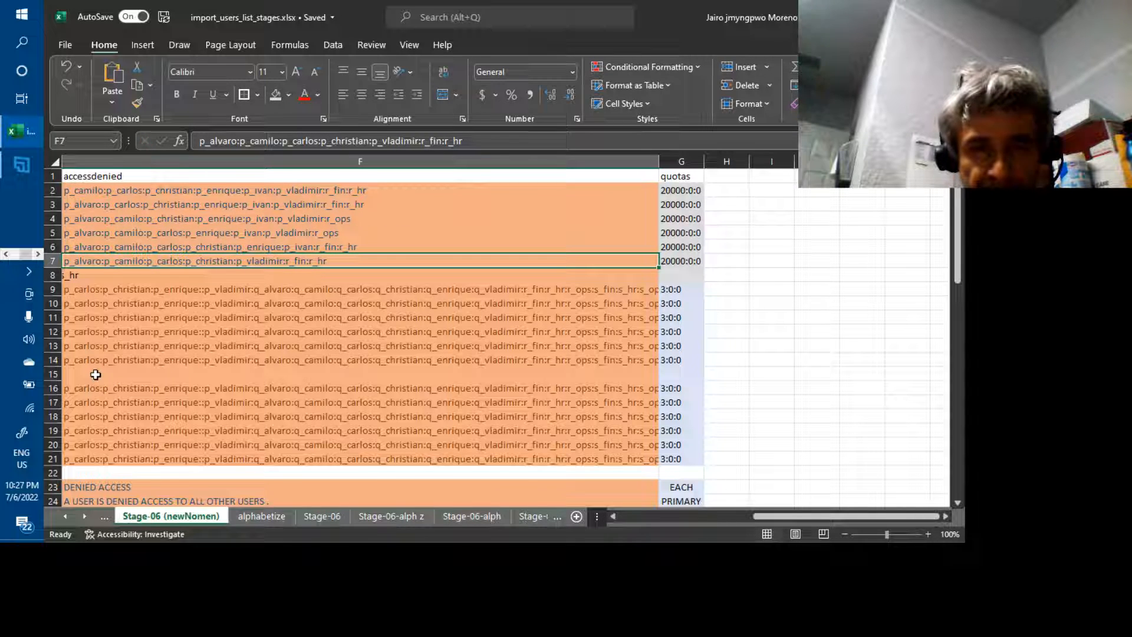
# Step: In F7's accessdenied list, add the A8 username and a colon ahead of the A6 username
pyautogui.press('Left')
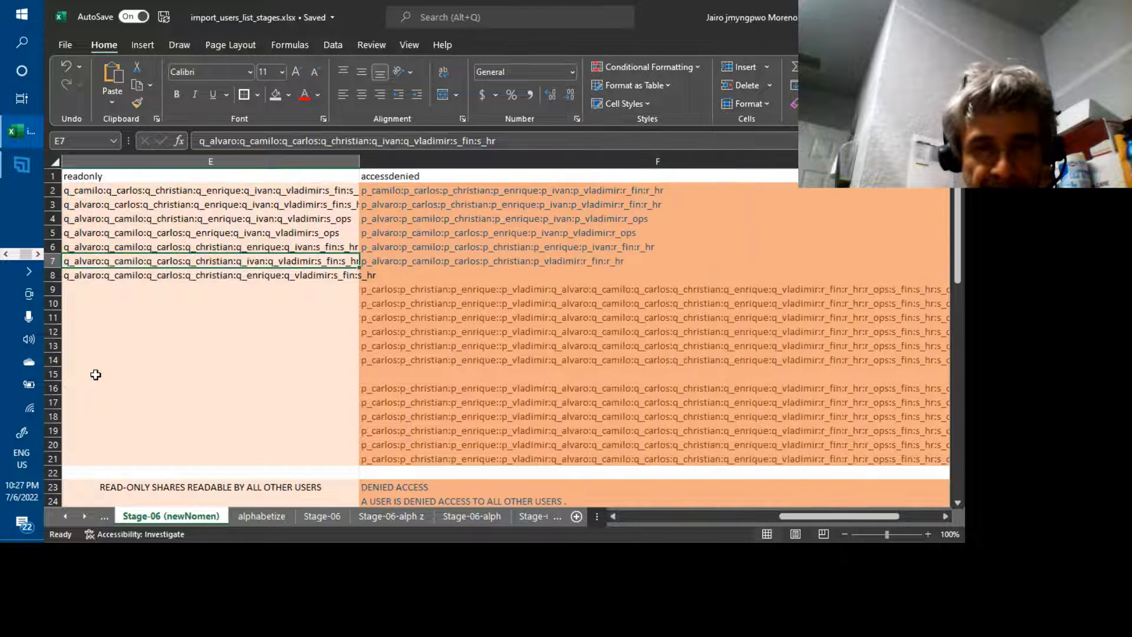
pyautogui.press('Right')
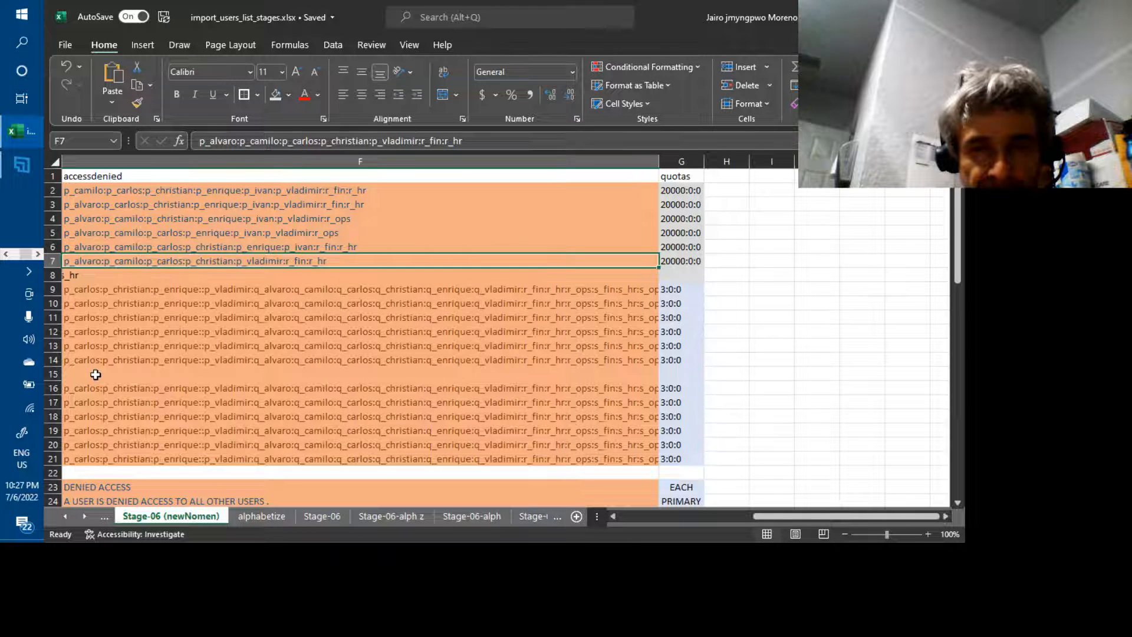
pyautogui.press('F2')
pyautogui.press('Left')
pyautogui.press('Left')
pyautogui.press('Left')
pyautogui.press('Left')
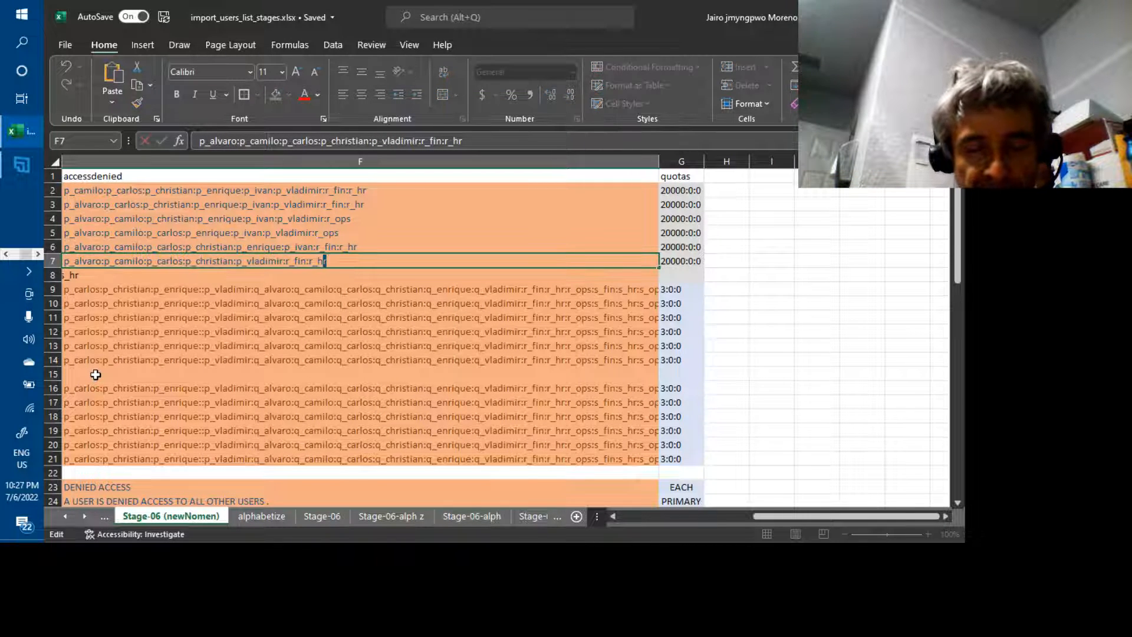
pyautogui.press('Left')
pyautogui.press('Left')
pyautogui.press('Left')
pyautogui.press('Left')
pyautogui.press('Left')
pyautogui.press('Left')
pyautogui.press('Left')
pyautogui.press('Left')
pyautogui.press('Left')
pyautogui.press('Left')
pyautogui.press('Left')
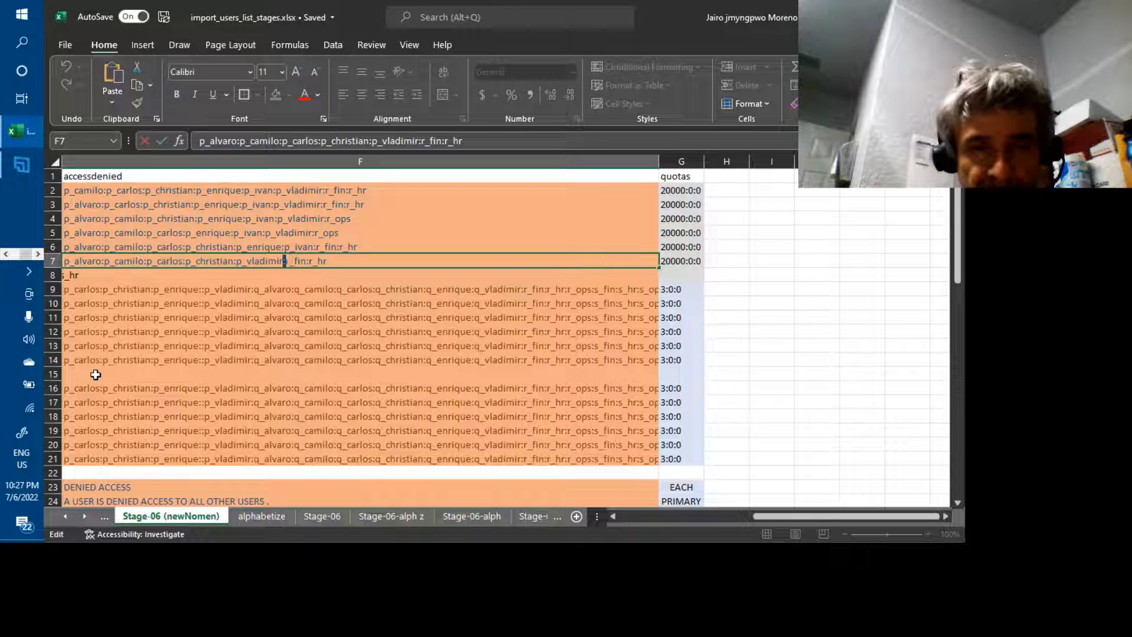
pyautogui.press('Left')
pyautogui.press('Left')
pyautogui.press('Left')
pyautogui.press('Left')
pyautogui.press('Left')
pyautogui.press('Left')
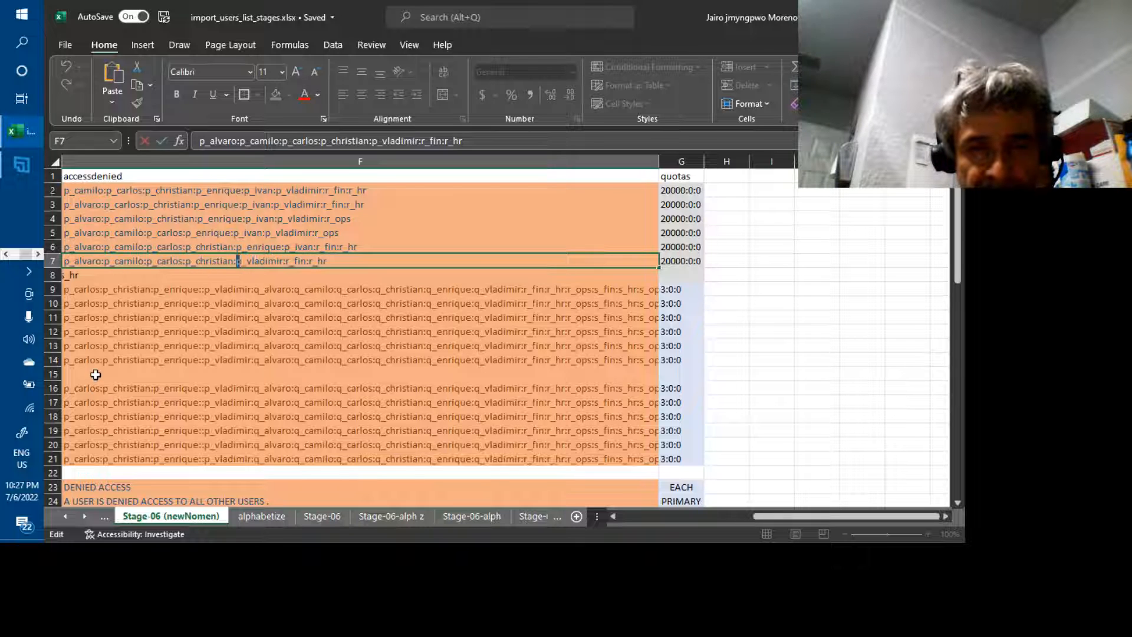
pyautogui.write('p_ivan:')
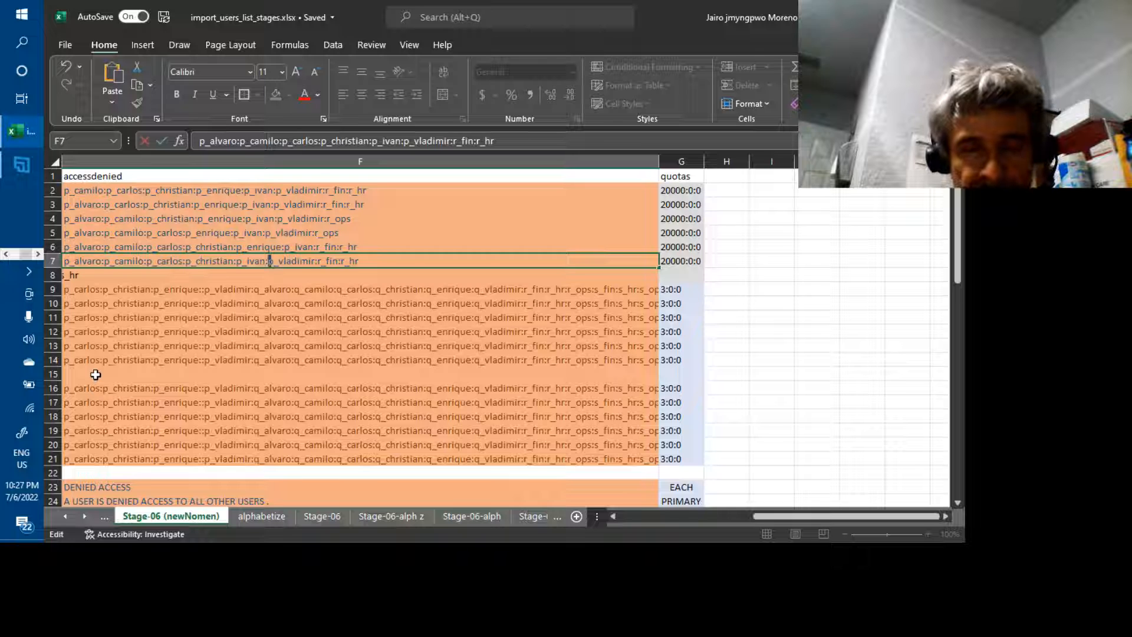
pyautogui.hotkey('ctrl', 'Return')
pyautogui.press('Return')
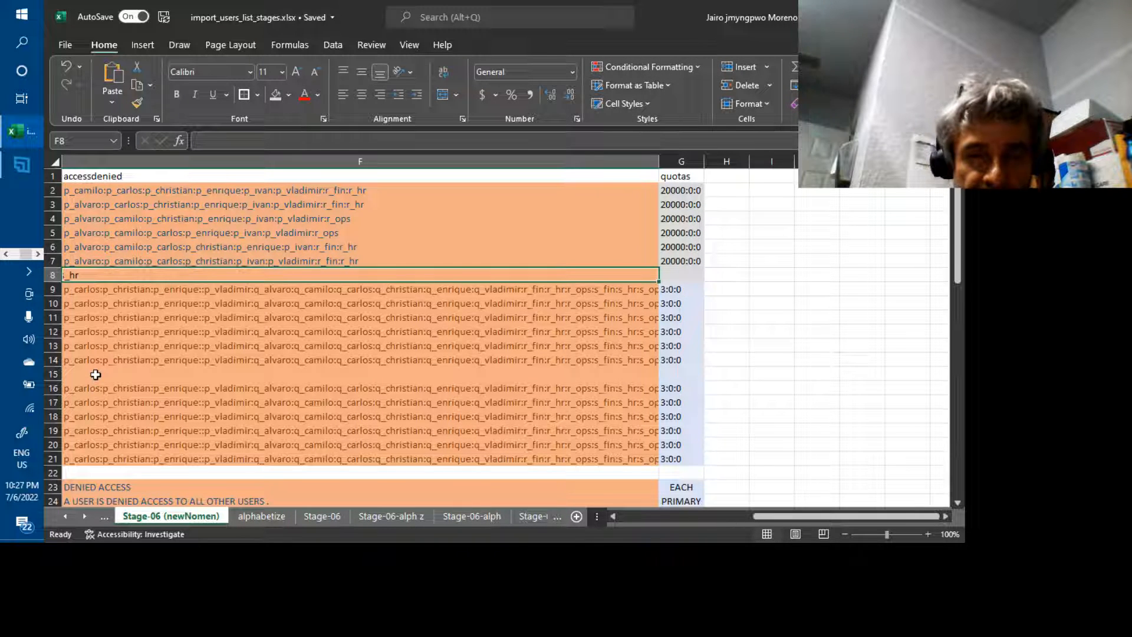
# Step: Copy the accessdenied list from F7 into the empty cell F8
pyautogui.press('Up')
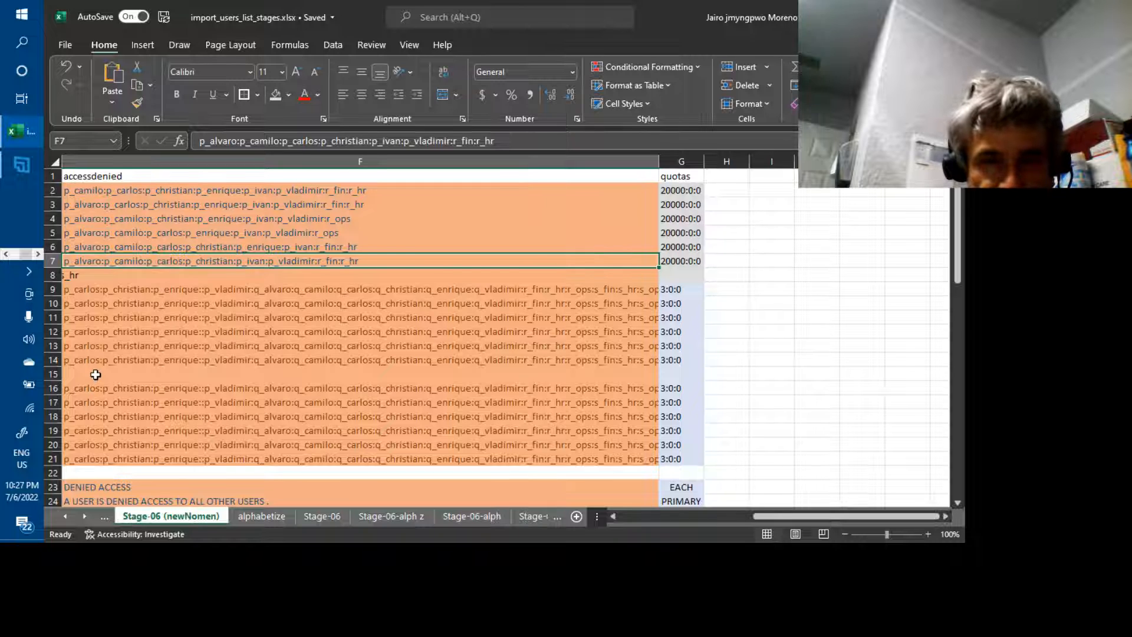
pyautogui.hotkey('ctrl', 'c')
pyautogui.press('Down')
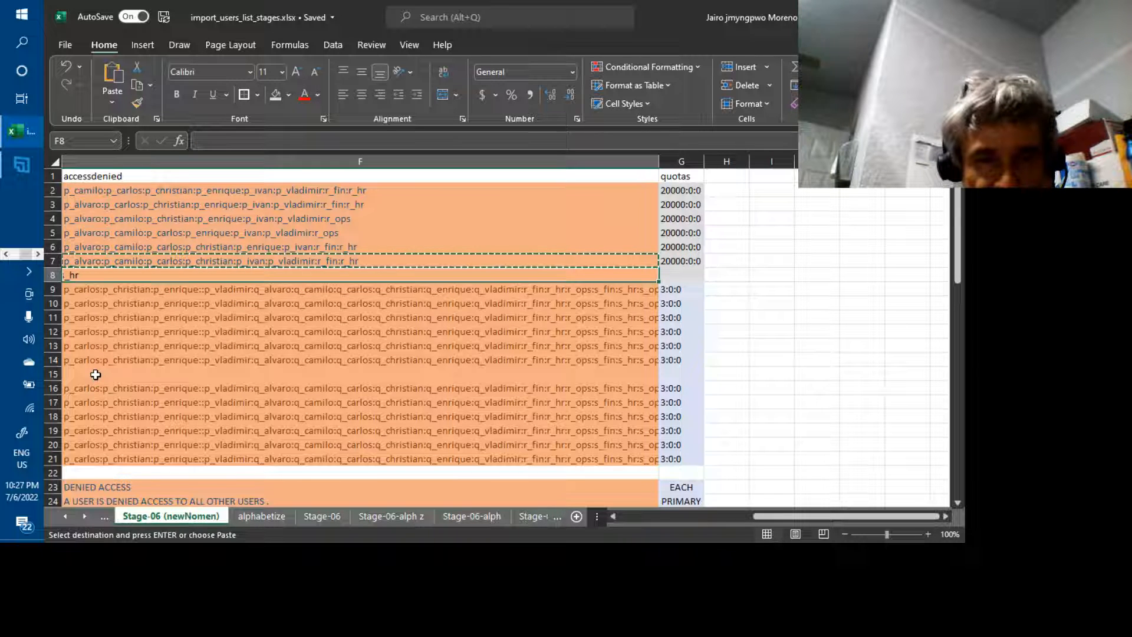
pyautogui.hotkey('ctrl', 'v')
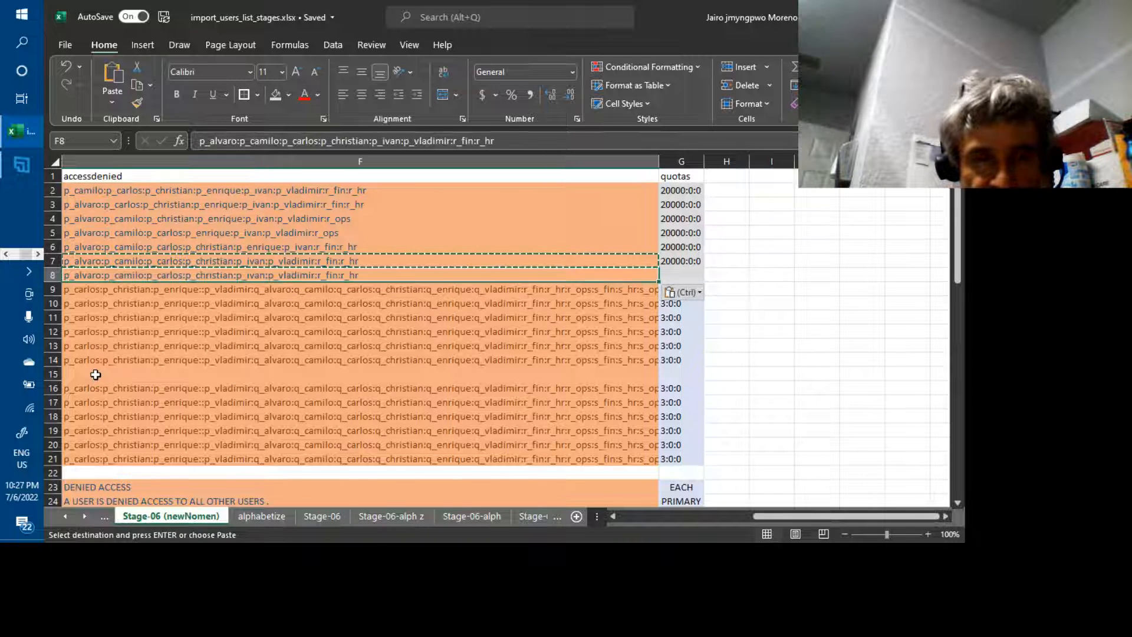
# Step: In F8's accessdenied list, replace the A8 username with the username from A7, keeping the p_ prefix
pyautogui.press('F2')
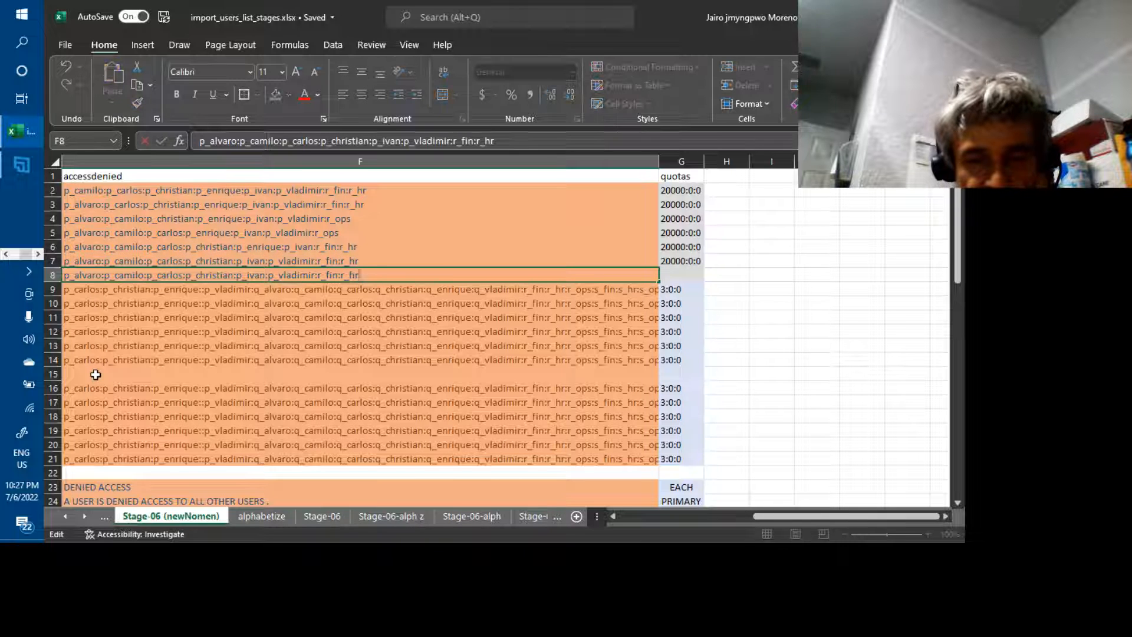
pyautogui.press('Left')
pyautogui.press('Left')
pyautogui.press('Left')
pyautogui.press('Left')
pyautogui.press('Left')
pyautogui.press('Left')
pyautogui.press('Left')
pyautogui.press('Left')
pyautogui.press('Left')
pyautogui.press('Left')
pyautogui.press('Left')
pyautogui.press('Left')
pyautogui.press('Left')
pyautogui.press('Left')
pyautogui.press('Left')
pyautogui.press('Left')
pyautogui.press('Left')
pyautogui.press('Left')
pyautogui.press('Left')
pyautogui.press('Left')
pyautogui.press('Left')
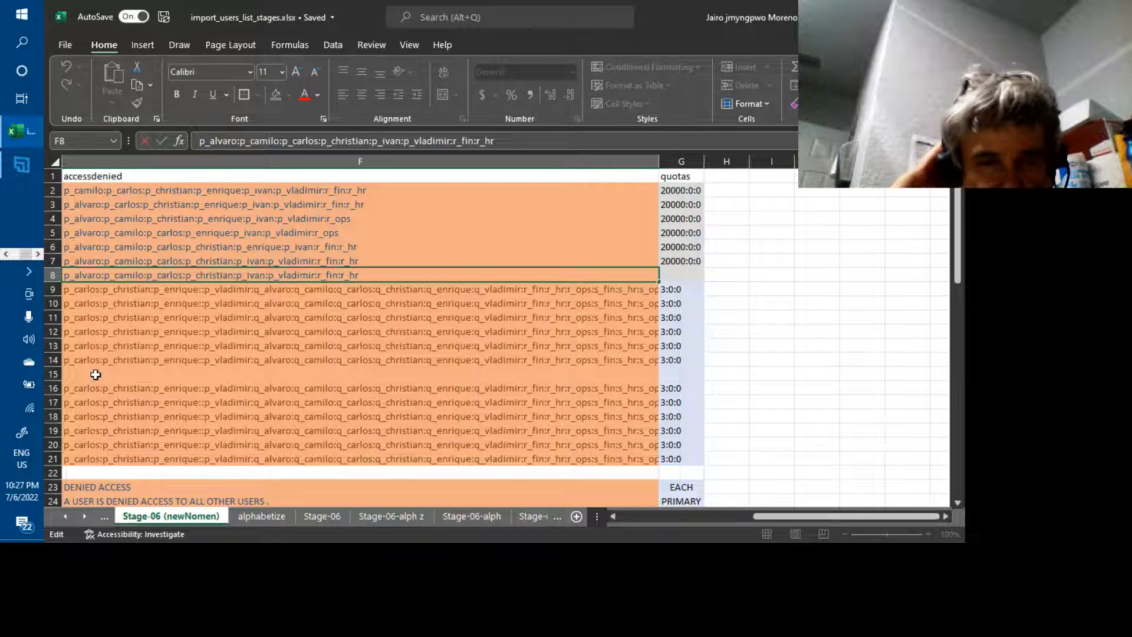
pyautogui.press('Left')
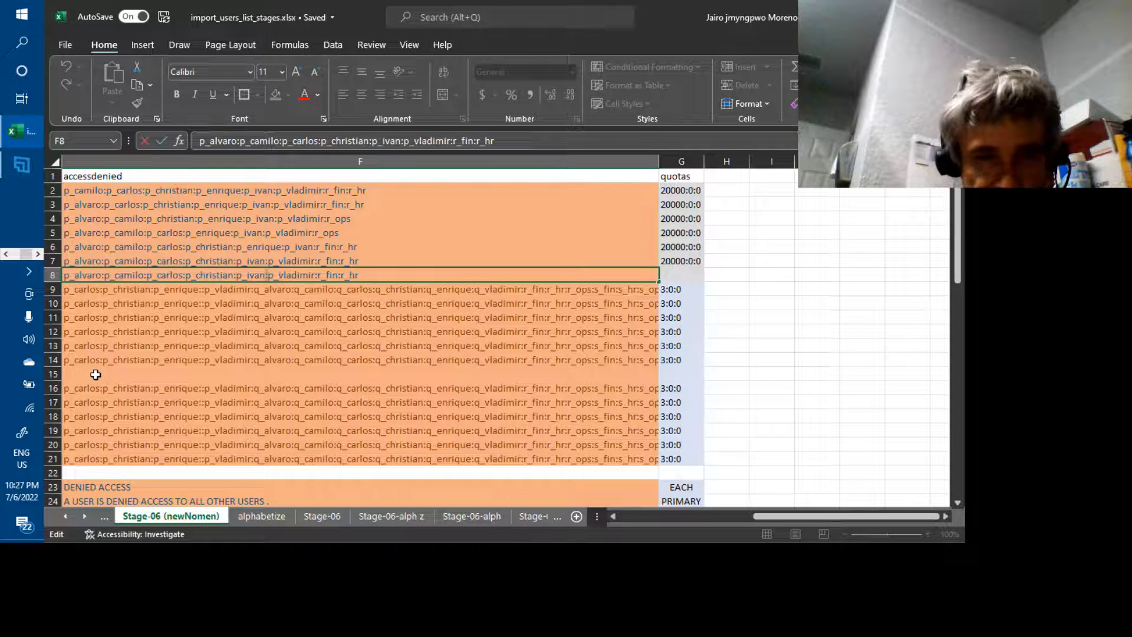
pyautogui.press('BackSpace')
pyautogui.press('BackSpace')
pyautogui.press('BackSpace')
pyautogui.press('BackSpace')
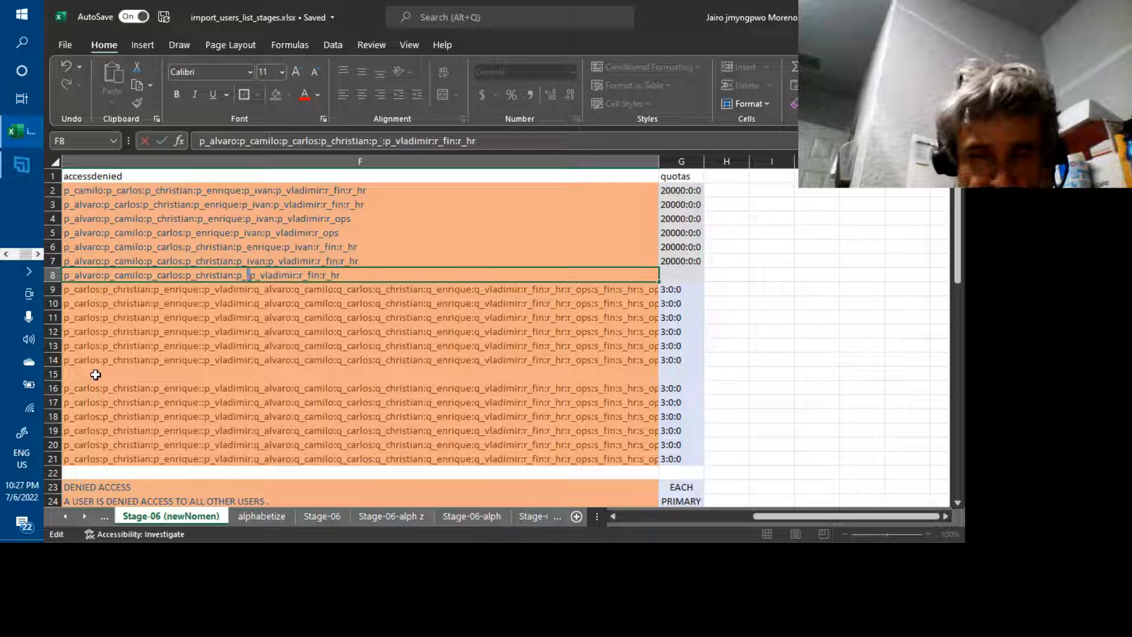
pyautogui.write('enr')
pyautogui.write('ique')
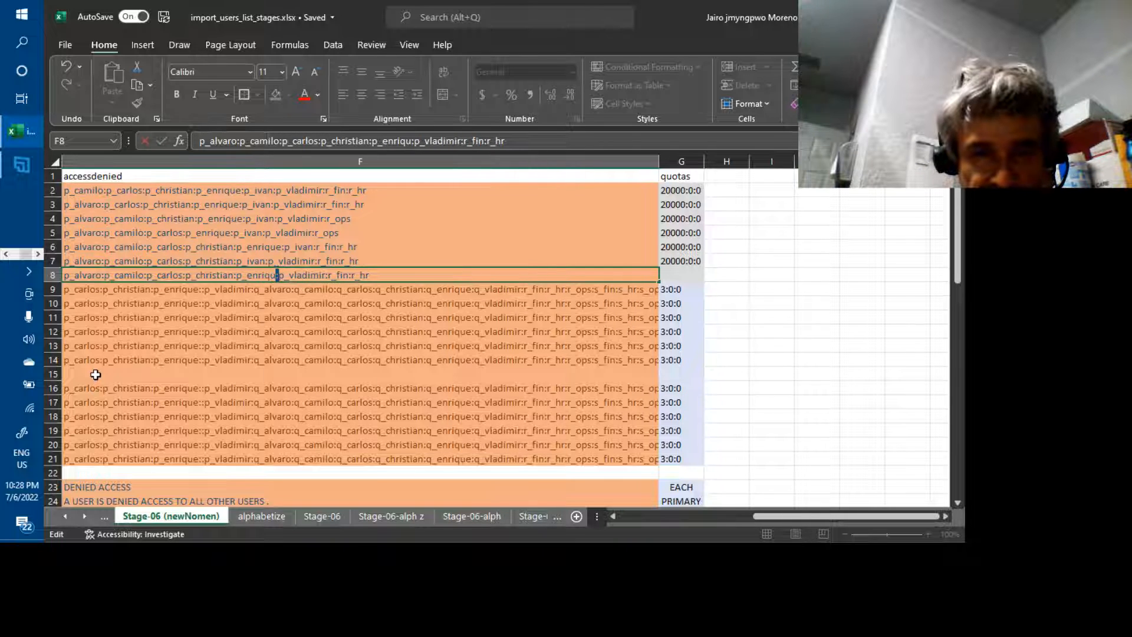
pyautogui.press('Return')
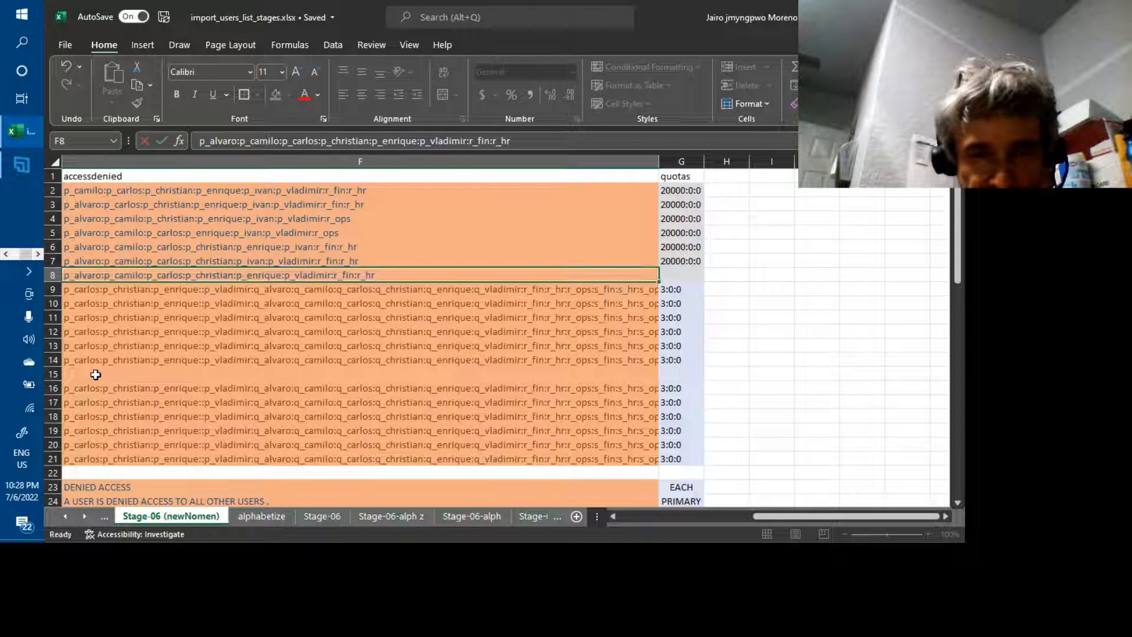
pyautogui.press('Up')
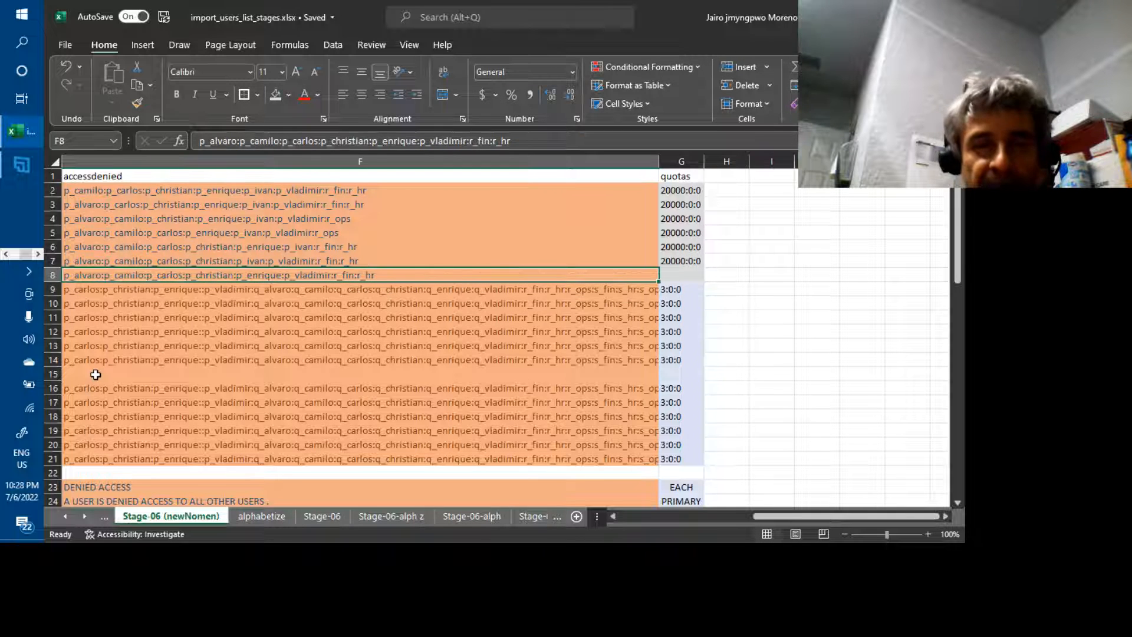
# Step: Copy the quota 20000:0:0 from G7 into G8
pyautogui.press('Left')
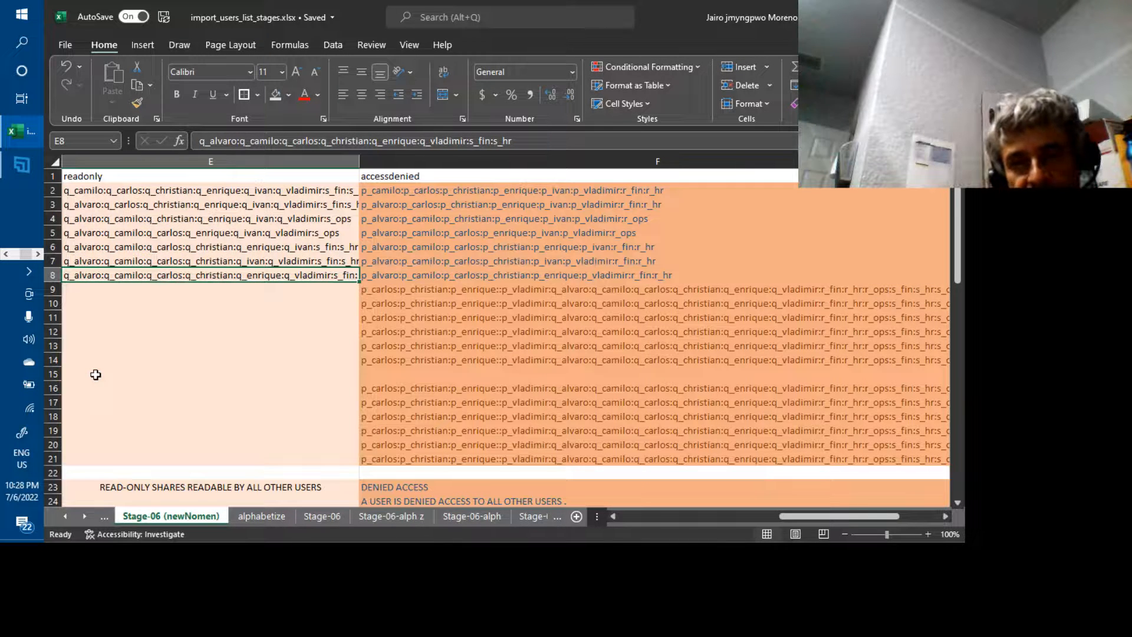
pyautogui.press('Right')
pyautogui.press('Right')
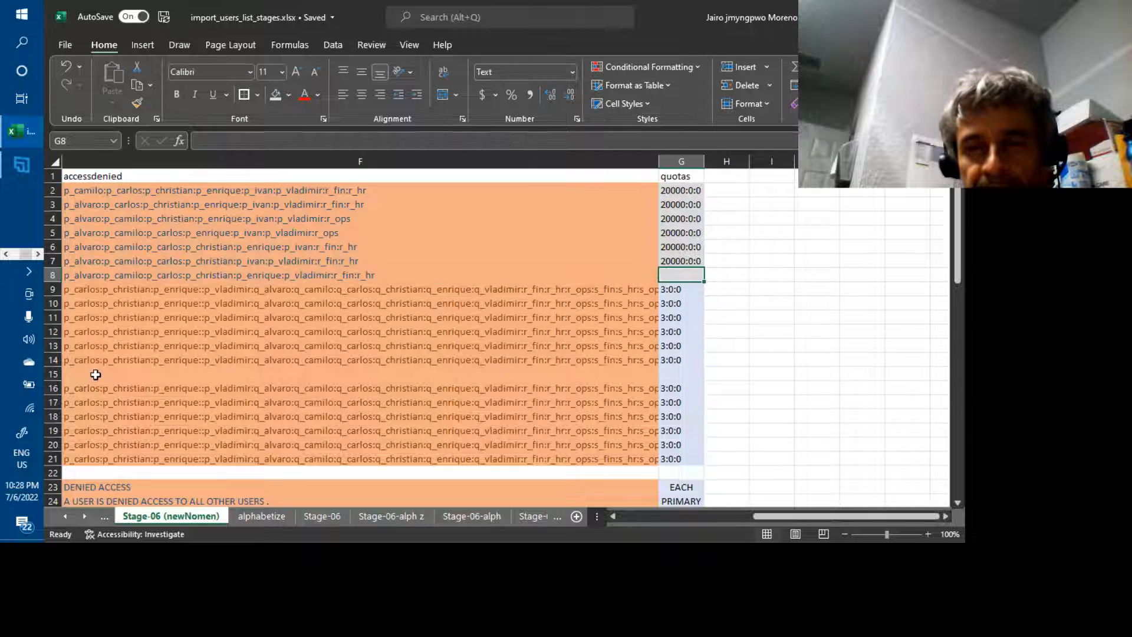
pyautogui.press('Up')
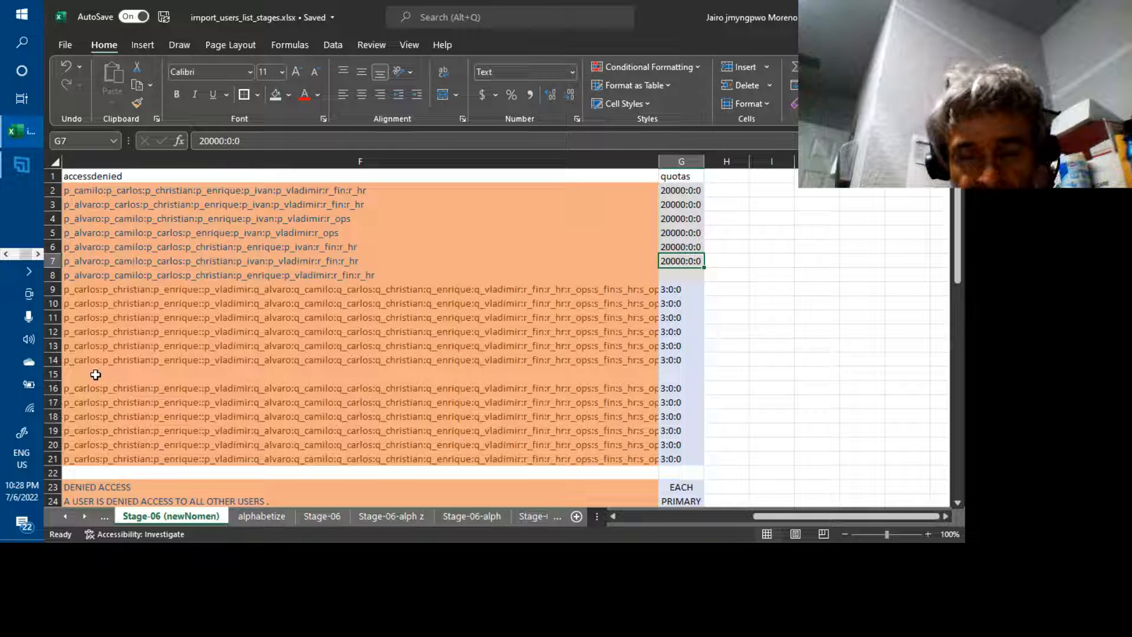
pyautogui.hotkey('ctrl', 'c')
pyautogui.press('Down')
pyautogui.hotkey('ctrl', 'v')
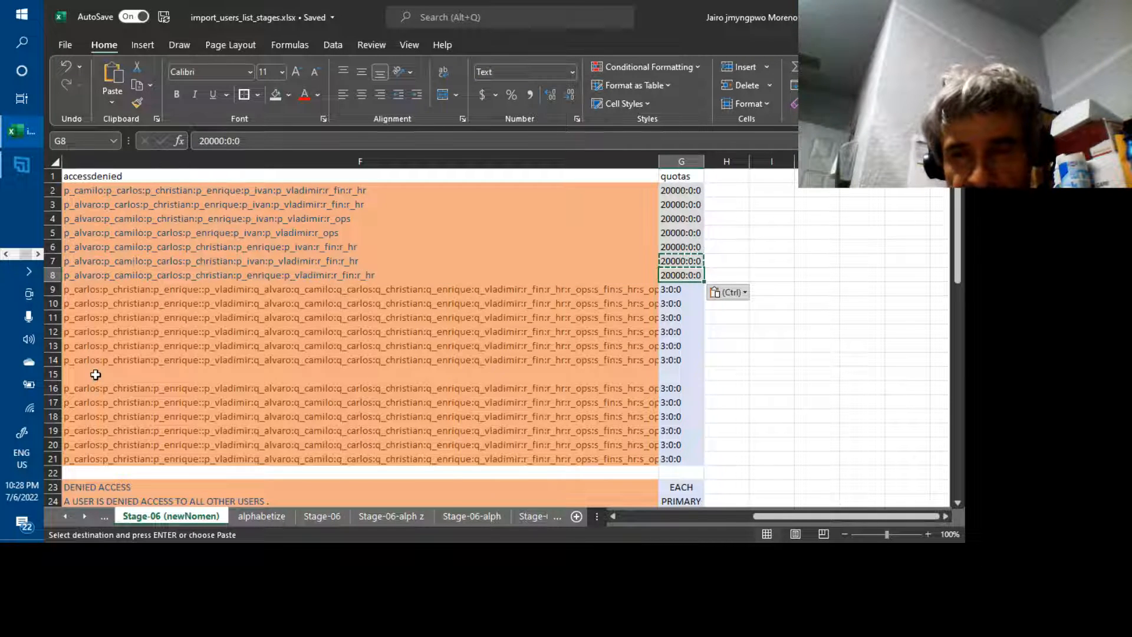
# Step: In F9's accessdenied list, insert the A15 username and a colon ahead of the A13 username
pyautogui.press('Down')
pyautogui.press('Left')
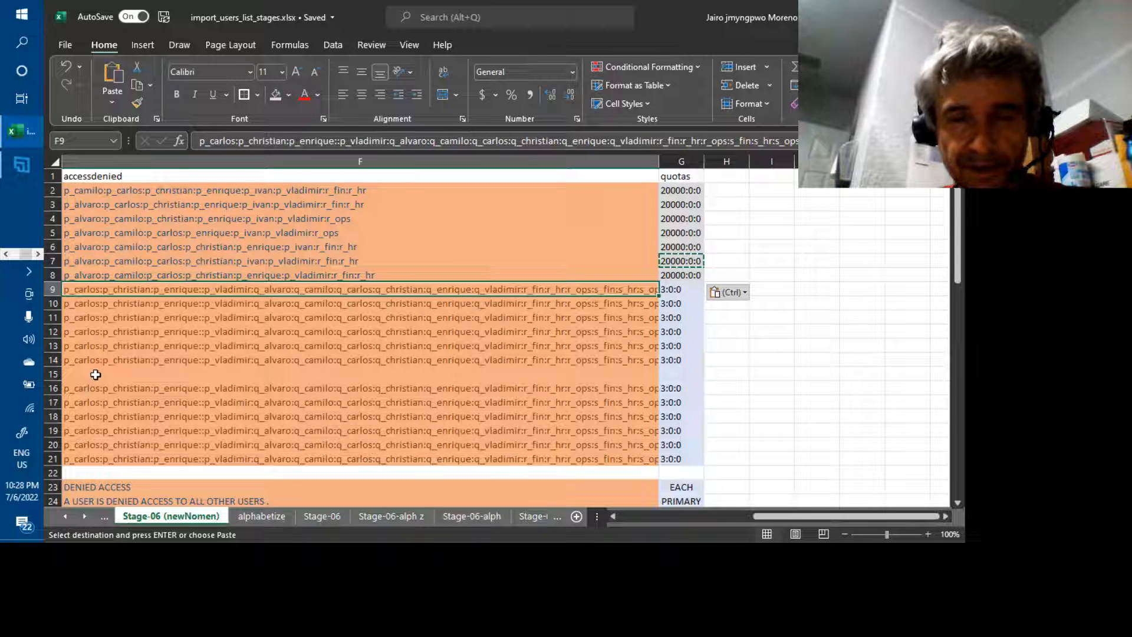
pyautogui.press('F2')
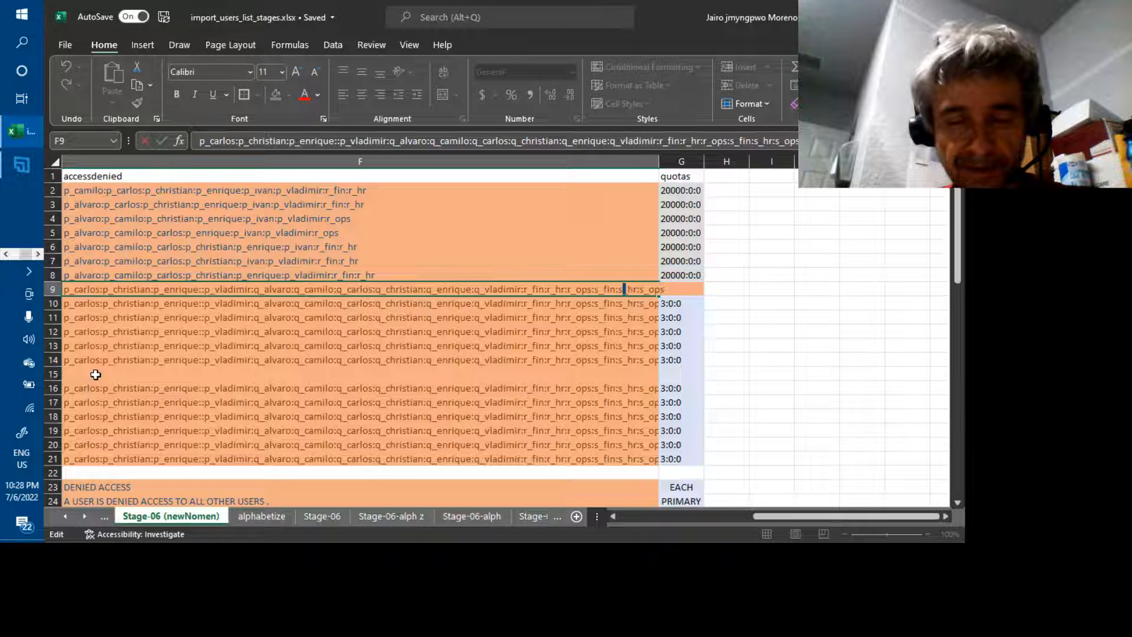
pyautogui.press('Left')
pyautogui.press('Left')
pyautogui.press('Left')
pyautogui.press('Left')
pyautogui.press('Left')
pyautogui.press('Left')
pyautogui.press('Left')
pyautogui.press('Left')
pyautogui.press('Left')
pyautogui.press('Left')
pyautogui.press('Left')
pyautogui.press('Left')
pyautogui.press('Left')
pyautogui.press('Left')
pyautogui.press('Left')
pyautogui.press('Left')
pyautogui.press('Left')
pyautogui.press('Left')
pyautogui.press('Left')
pyautogui.press('Left')
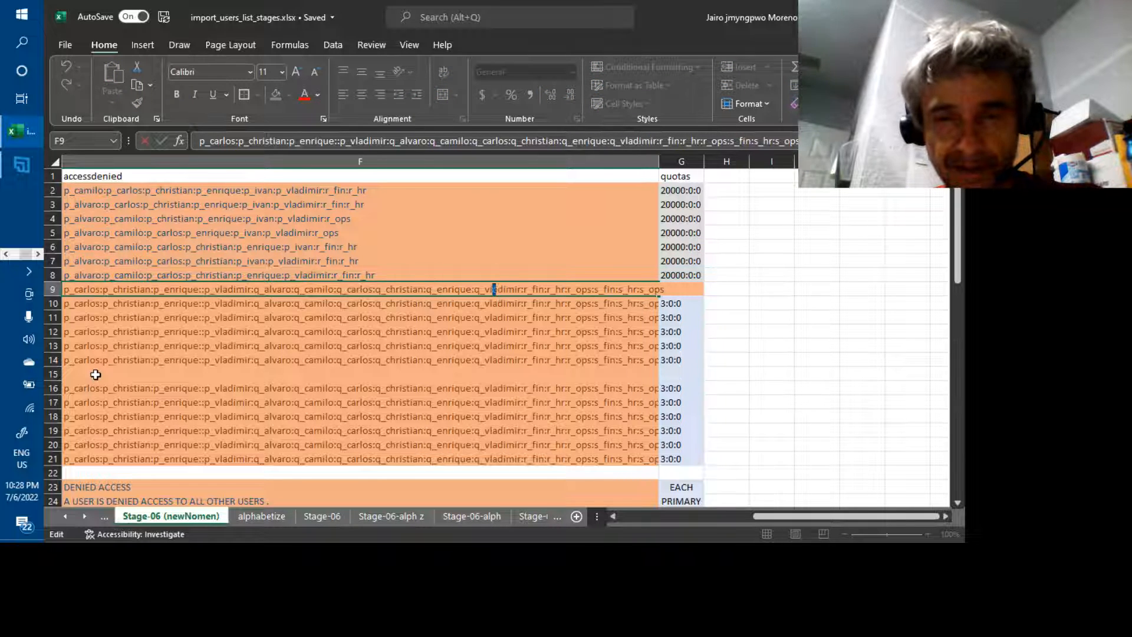
pyautogui.press('Left')
pyautogui.press('Left')
pyautogui.press('Left')
pyautogui.press('Left')
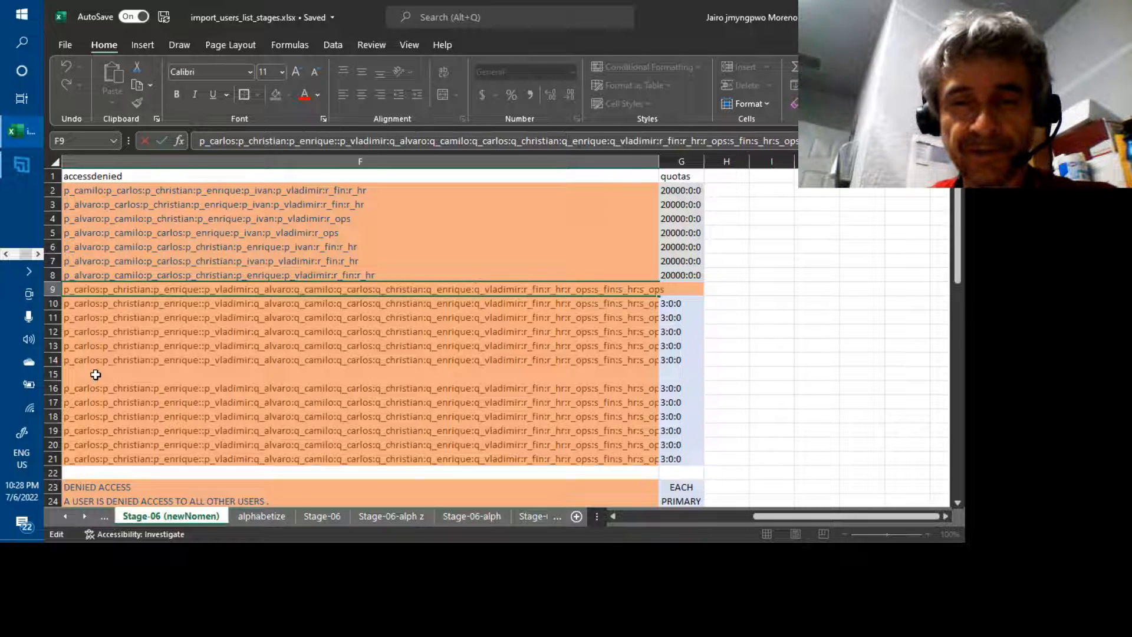
pyautogui.write('q')
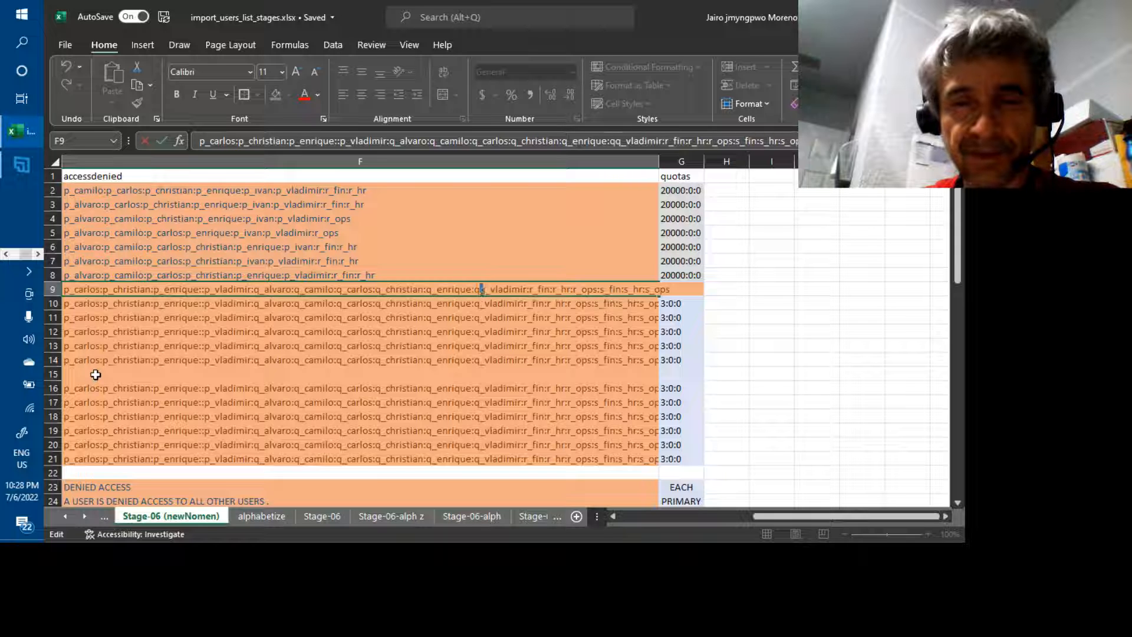
pyautogui.write('_')
pyautogui.write('an:')
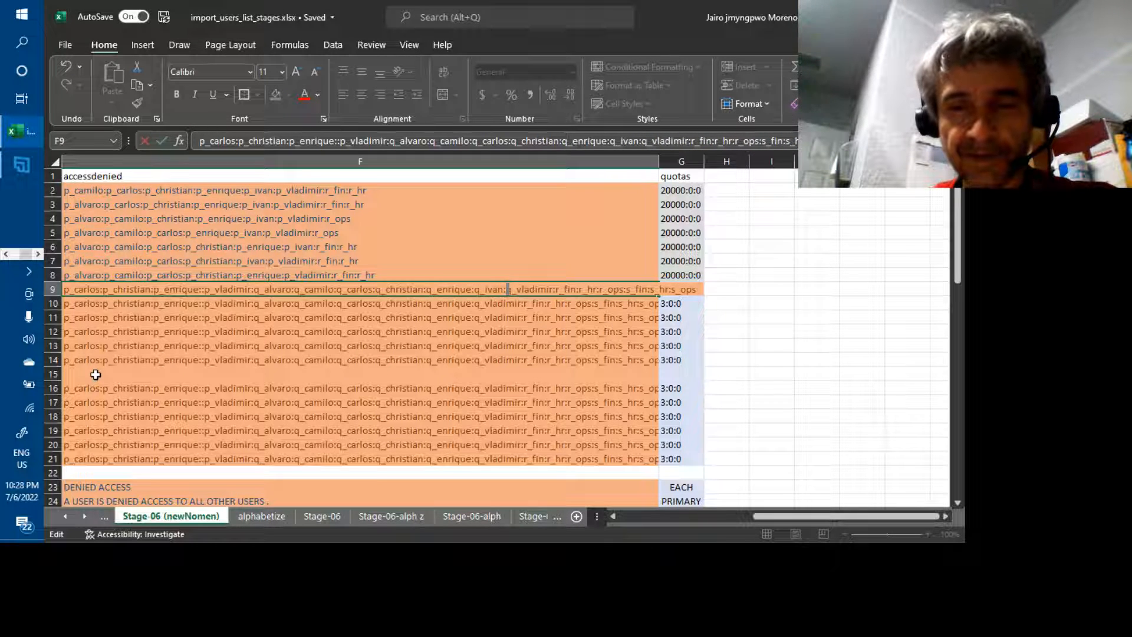
# Step: Remove the duplicate colon ahead of the A6 username in F9's accessdenied list
pyautogui.hotkey('shift', 'Left')
pyautogui.hotkey('shift', 'Left')
pyautogui.hotkey('shift', 'Left')
pyautogui.hotkey('shift', 'Left')
pyautogui.hotkey('shift', 'Left')
pyautogui.hotkey('shift', 'Left')
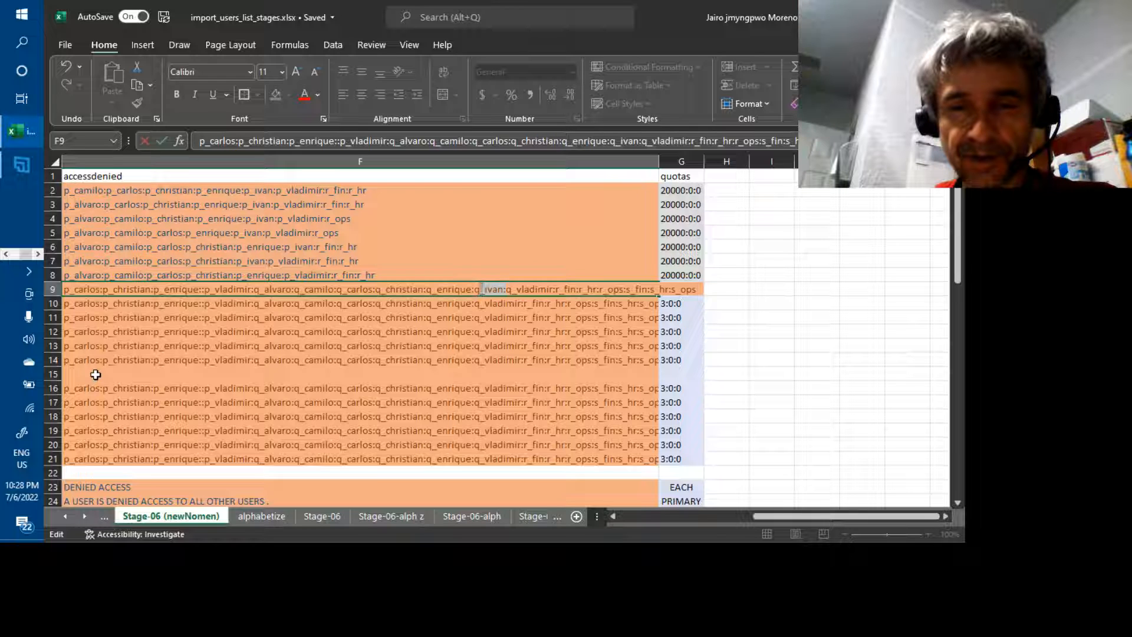
pyautogui.press('Left')
pyautogui.press('Left')
pyautogui.press('Left')
pyautogui.press('Left')
pyautogui.press('Left')
pyautogui.press('Left')
pyautogui.press('Left')
pyautogui.press('Left')
pyautogui.press('Left')
pyautogui.press('Left')
pyautogui.press('Left')
pyautogui.press('Left')
pyautogui.press('Left')
pyautogui.press('Left')
pyautogui.press('Left')
pyautogui.press('Left')
pyautogui.press('Left')
pyautogui.press('Left')
pyautogui.press('Left')
pyautogui.press('Left')
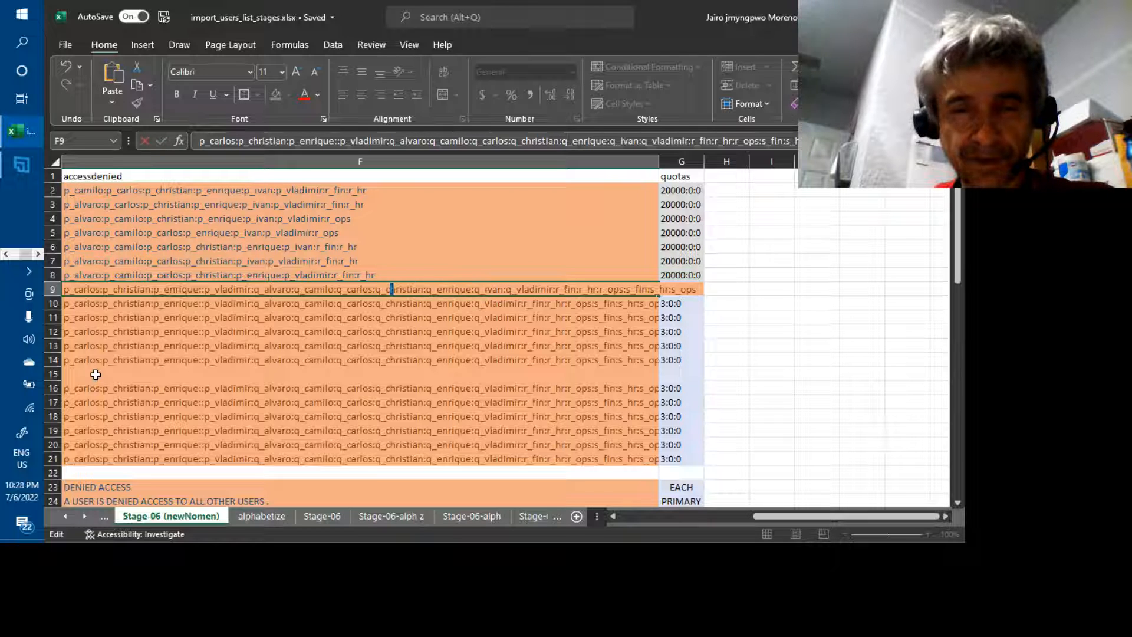
pyautogui.press('Left')
pyautogui.press('Left')
pyautogui.press('Left')
pyautogui.press('Left')
pyautogui.press('Left')
pyautogui.press('Left')
pyautogui.press('Left')
pyautogui.press('Left')
pyautogui.press('Left')
pyautogui.press('Left')
pyautogui.press('Left')
pyautogui.press('Left')
pyautogui.press('Left')
pyautogui.press('Left')
pyautogui.press('Left')
pyautogui.press('Left')
pyautogui.press('Left')
pyautogui.press('Left')
pyautogui.press('Left')
pyautogui.press('Left')
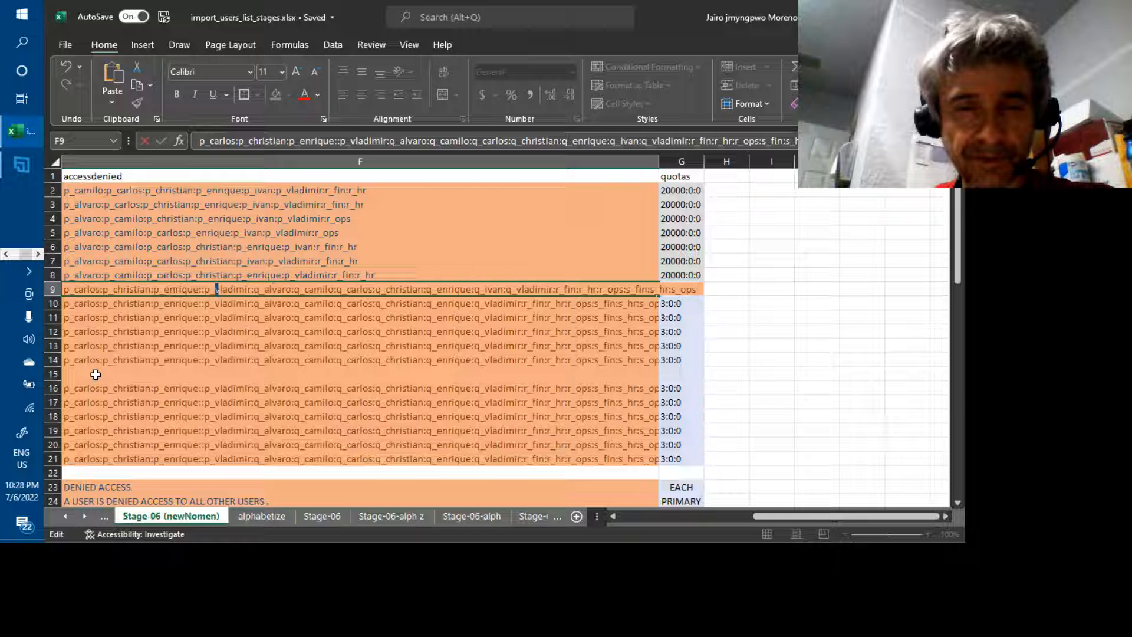
pyautogui.press('Left')
pyautogui.press('Left')
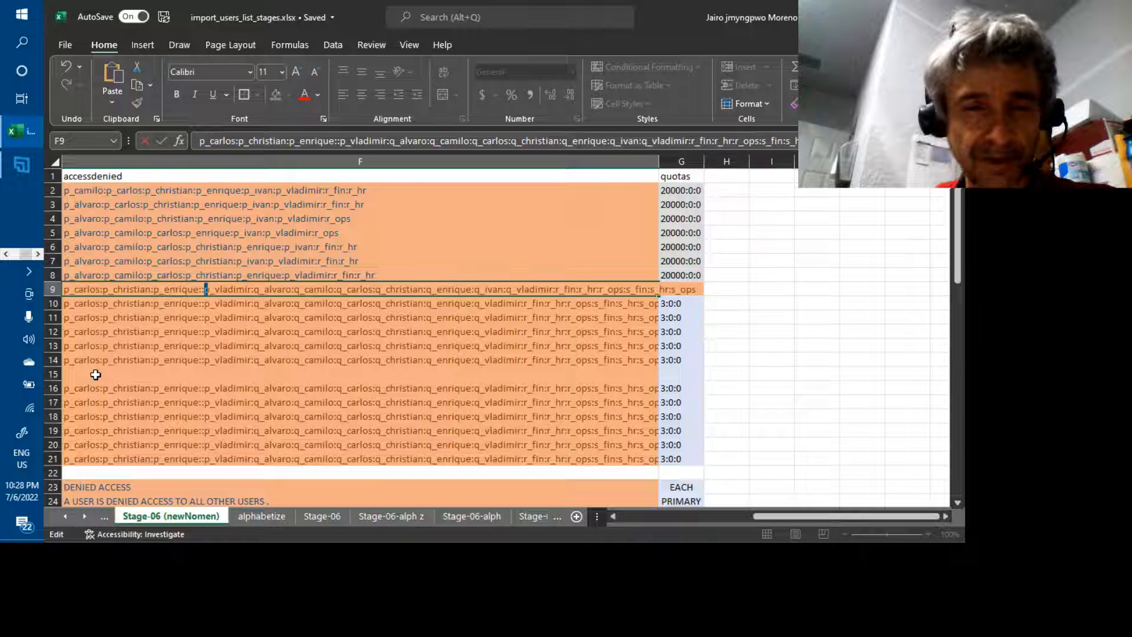
pyautogui.press('BackSpace')
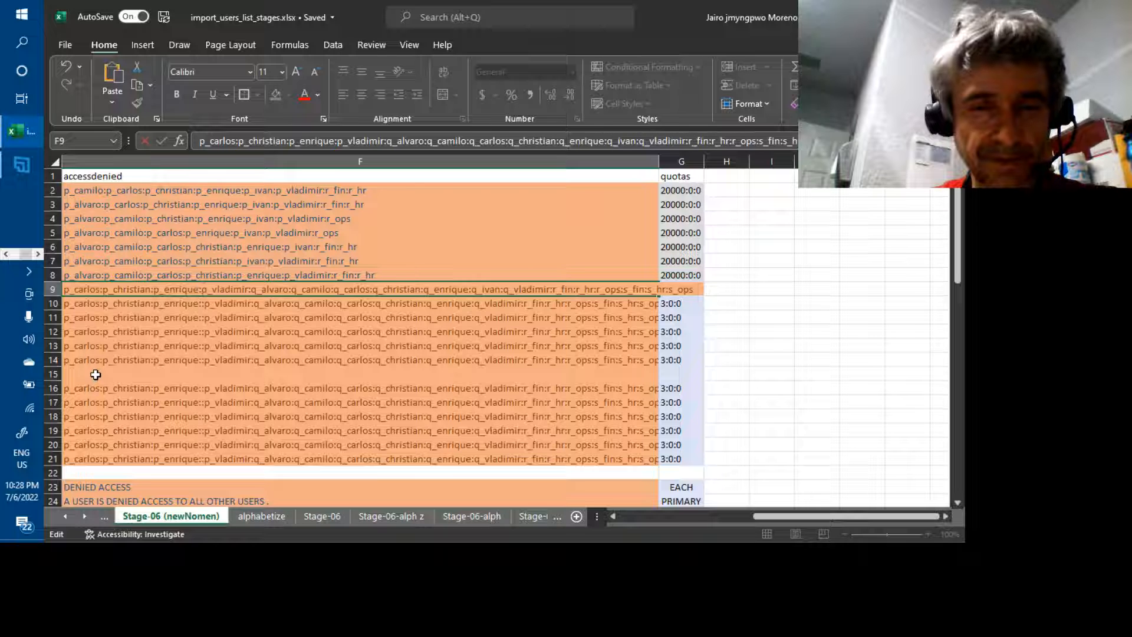
# Step: Insert the A8 username and a colon ahead of the A6 username in F9, and commit the cell
pyautogui.hotkey('shift', 'Right')
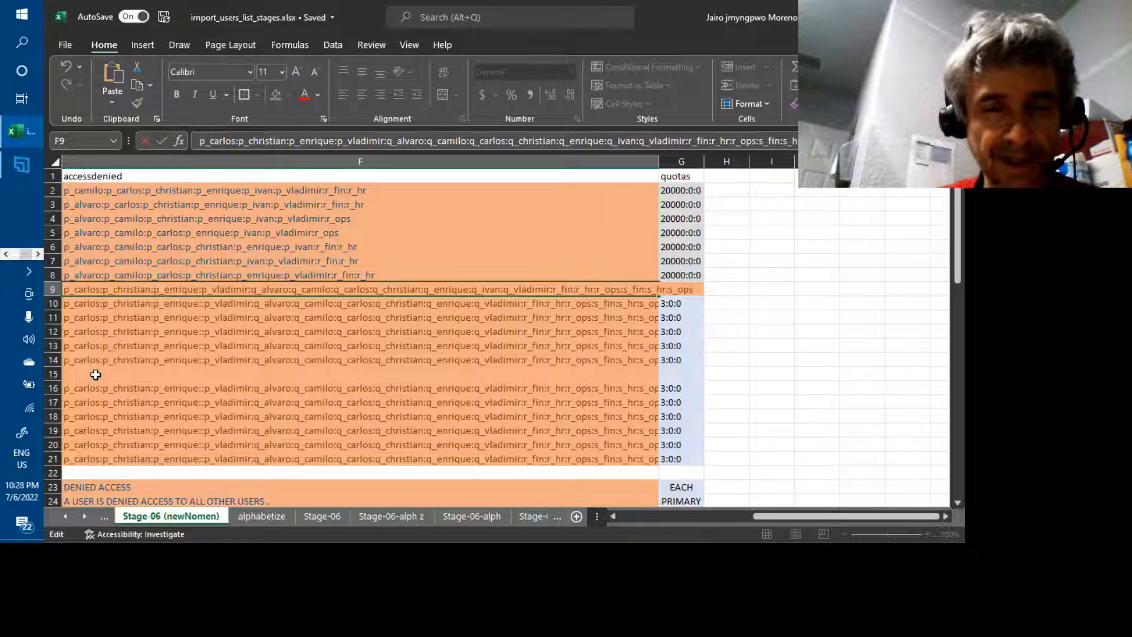
pyautogui.write('p')
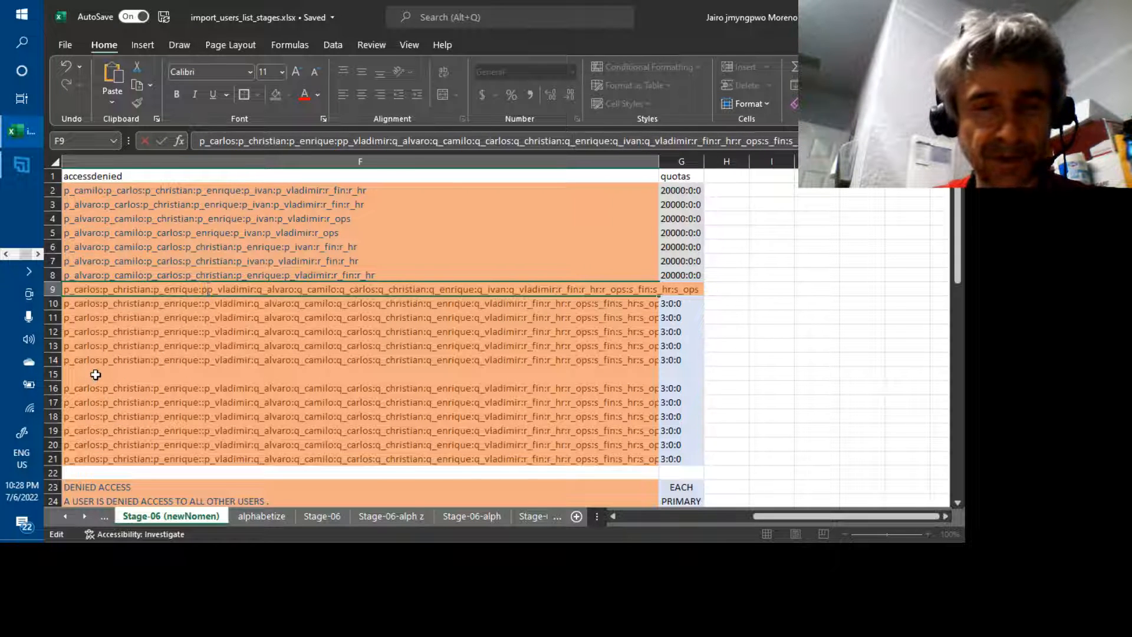
pyautogui.write('_ivan:')
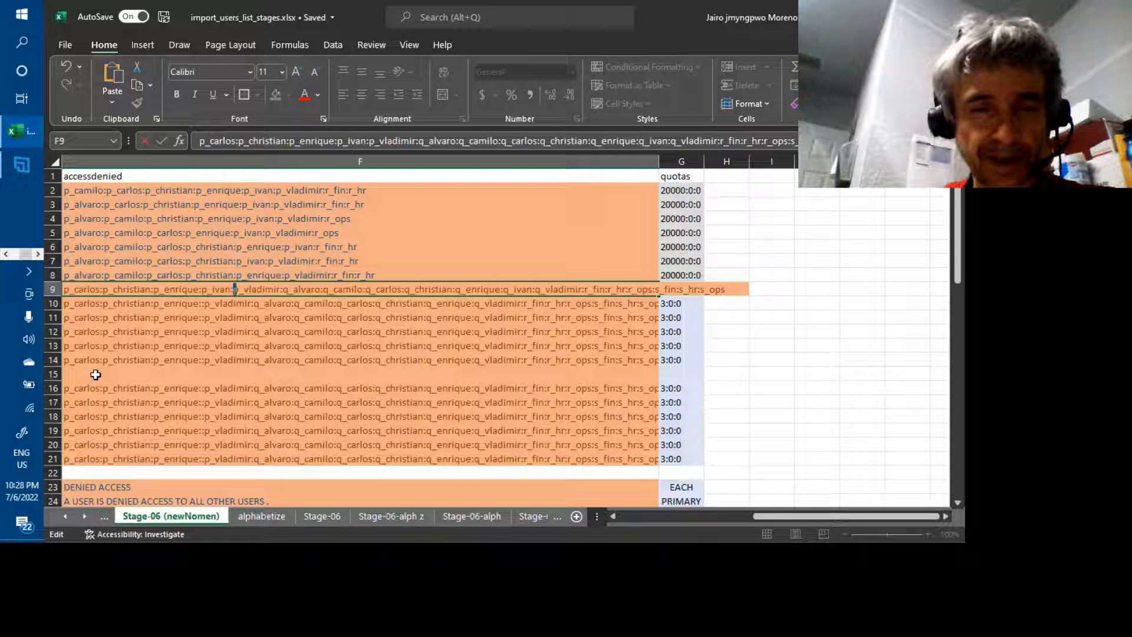
pyautogui.hotkey('ctrl', 'Return')
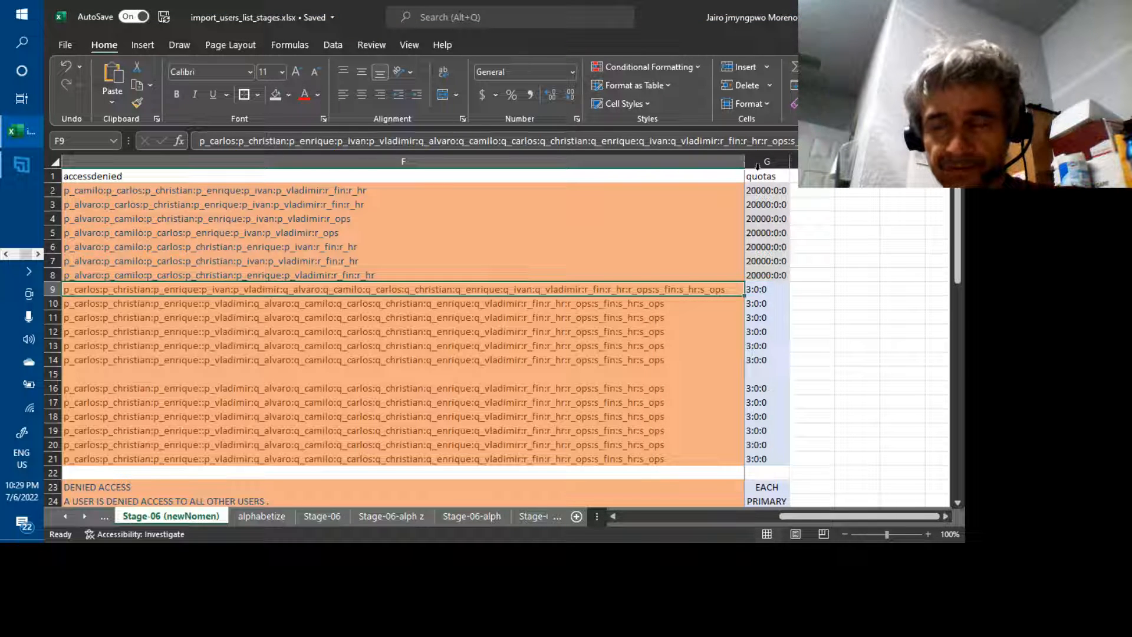
# Step: Copy the accessdenied list from F9 over the one in F10
pyautogui.moveTo(757, 166); pyautogui.dragTo(696, 232)
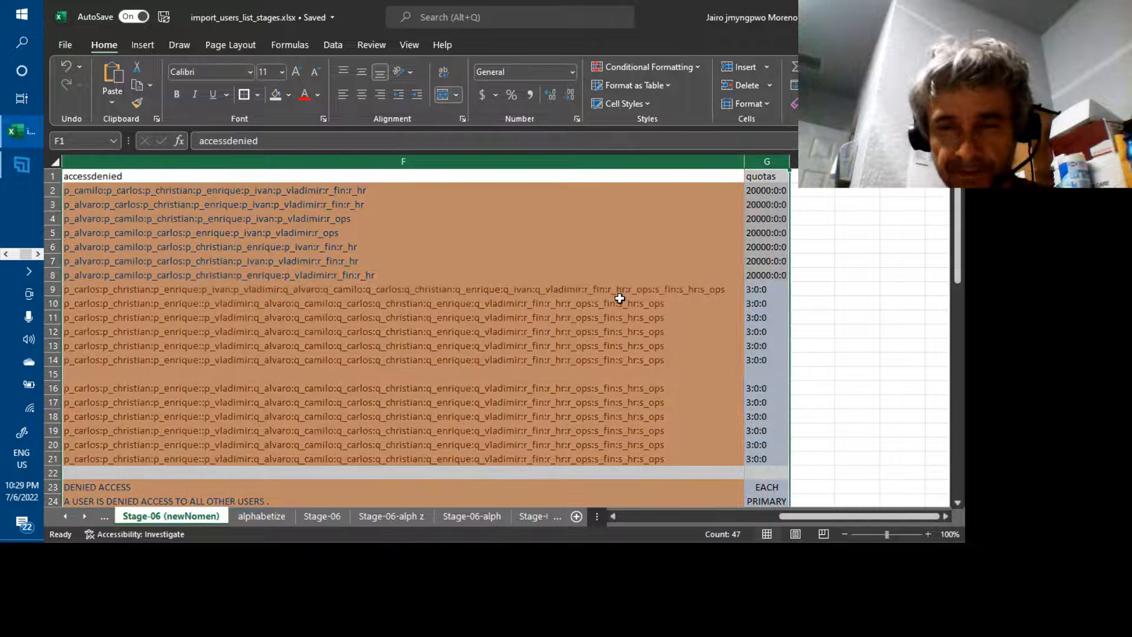
pyautogui.click(619, 300)
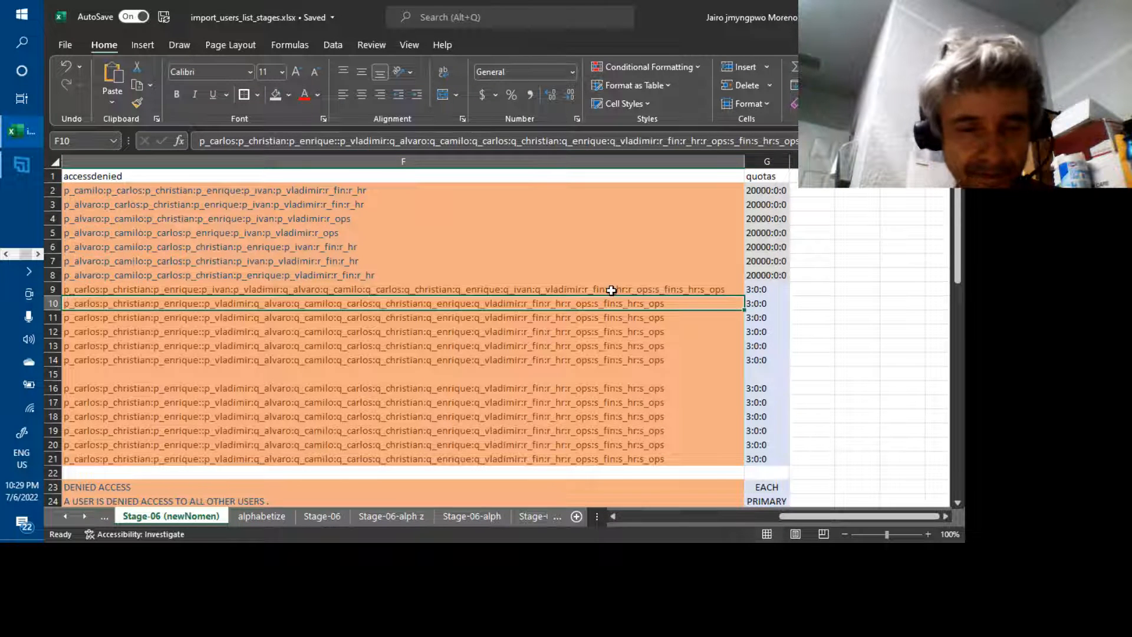
pyautogui.click(612, 290)
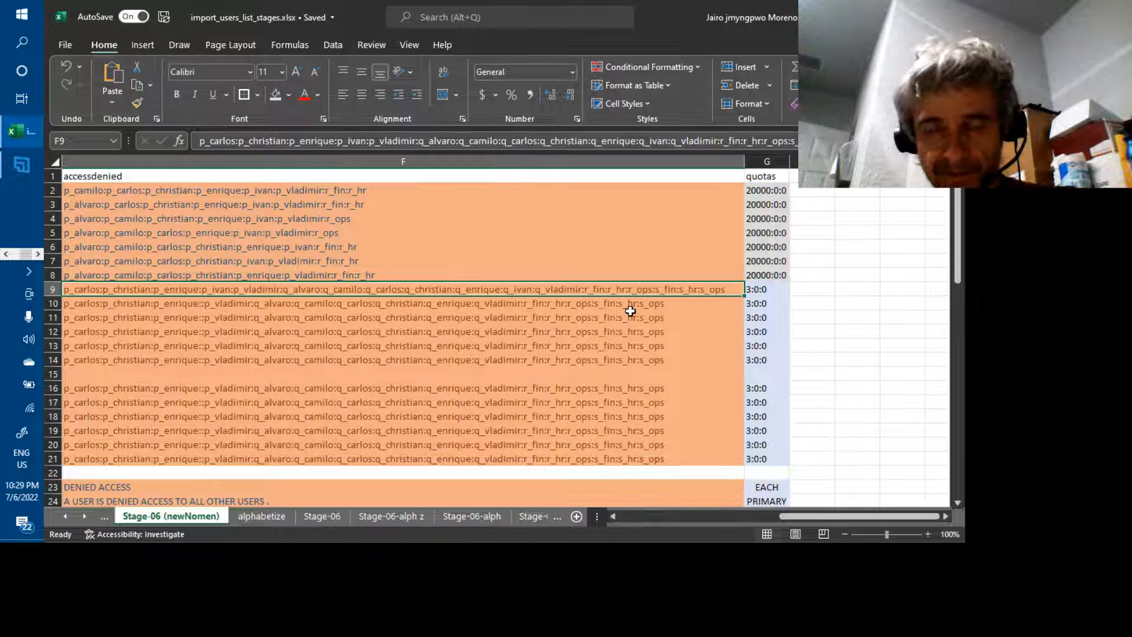
pyautogui.hotkey('ctrl', 'c')
pyautogui.press('Down')
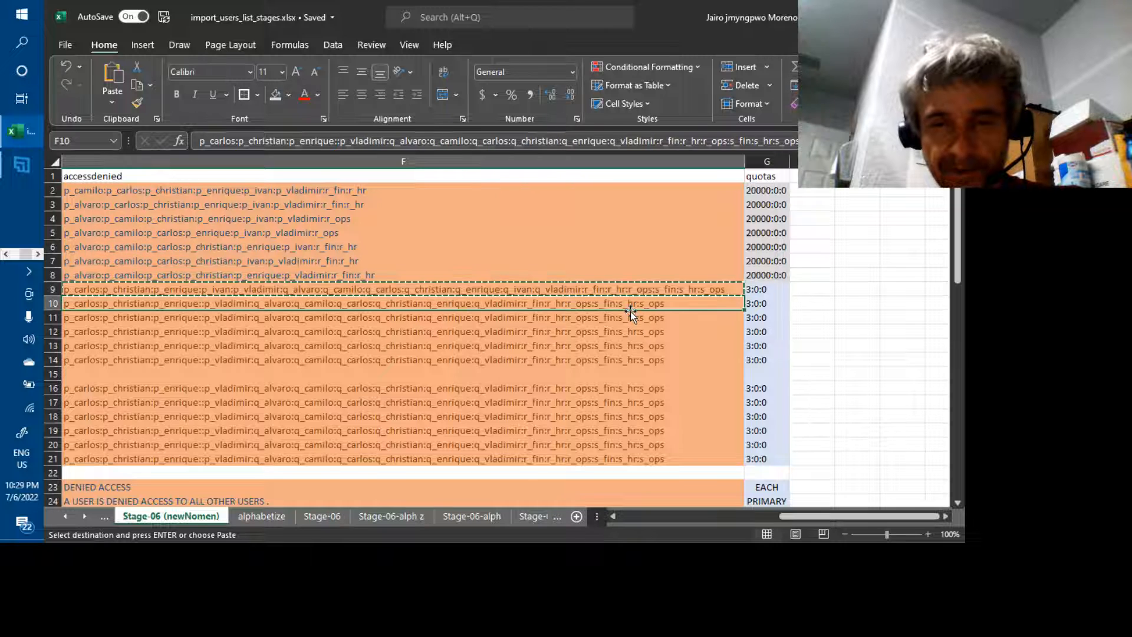
pyautogui.hotkey('ctrl', 'v')
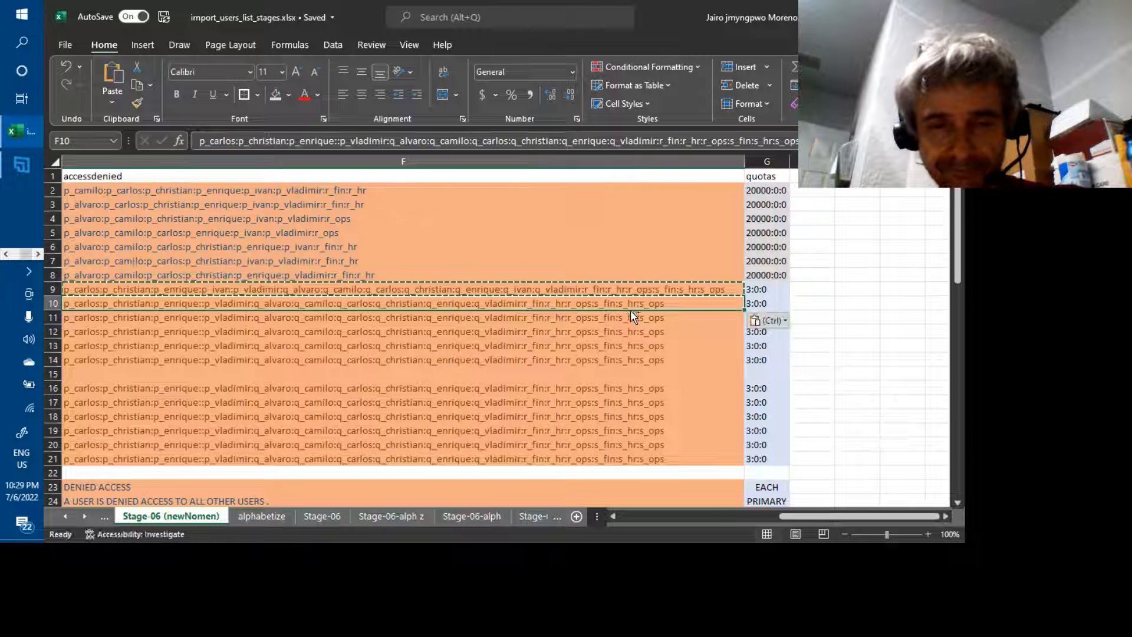
# Step: Paste F9's accessdenied list over the one in F11 and end copy mode
pyautogui.press('Down')
pyautogui.press('ctrl')
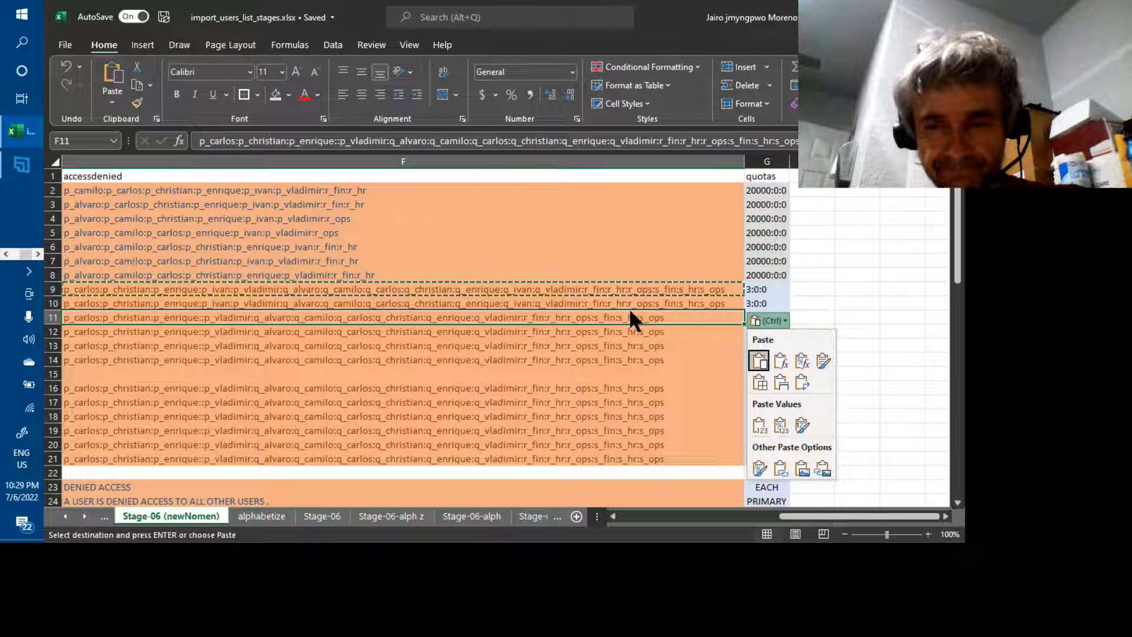
pyautogui.click(622, 307)
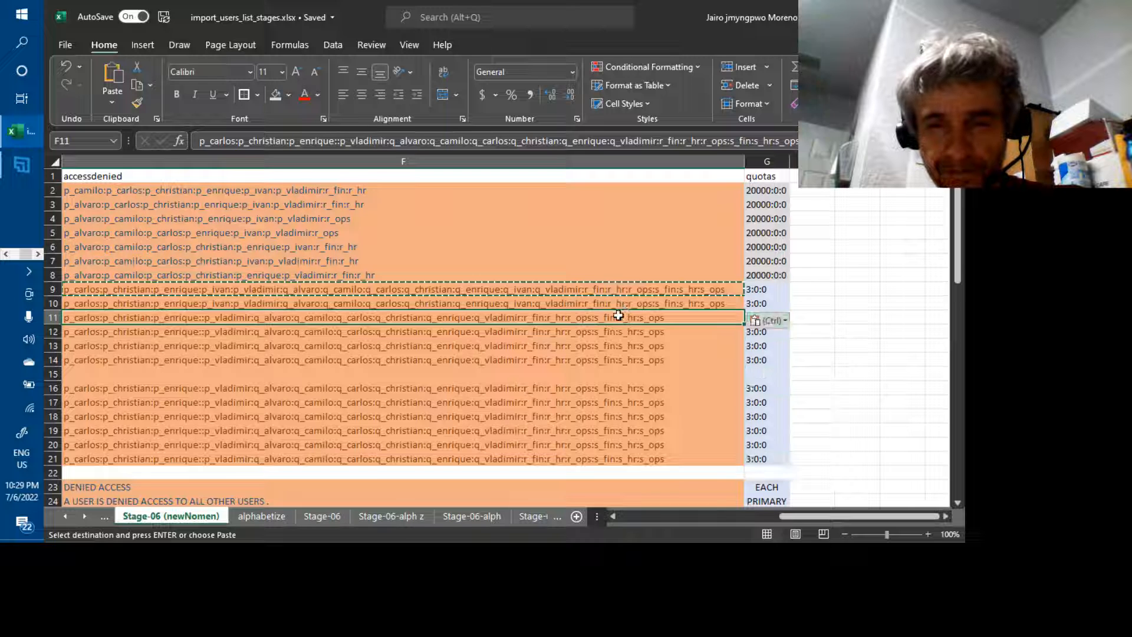
pyautogui.click(611, 291)
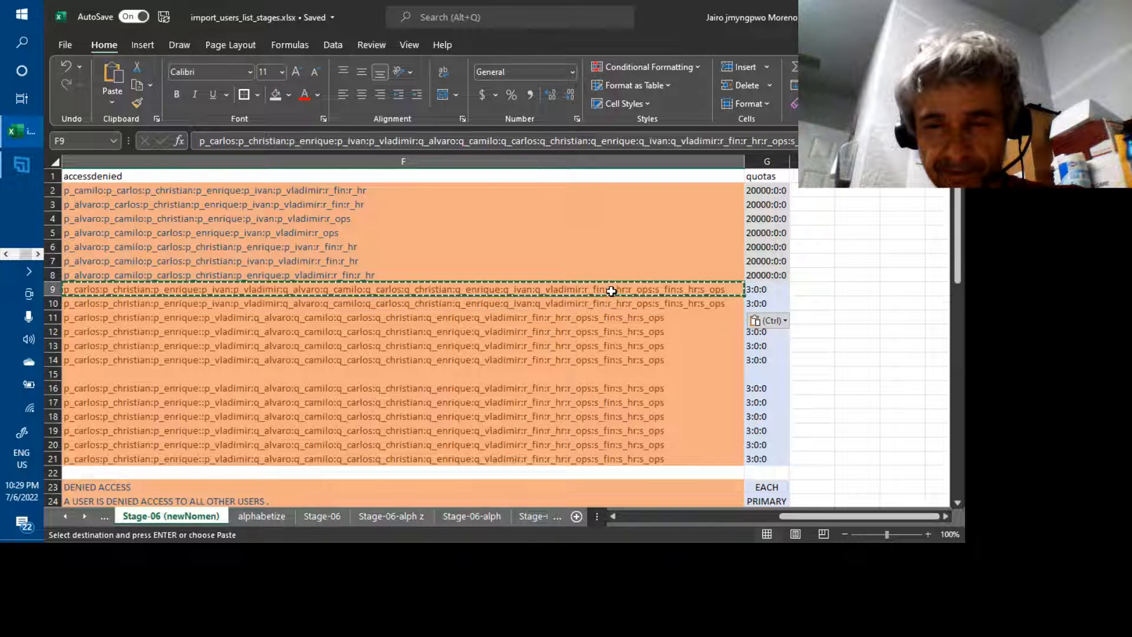
pyautogui.click(612, 305)
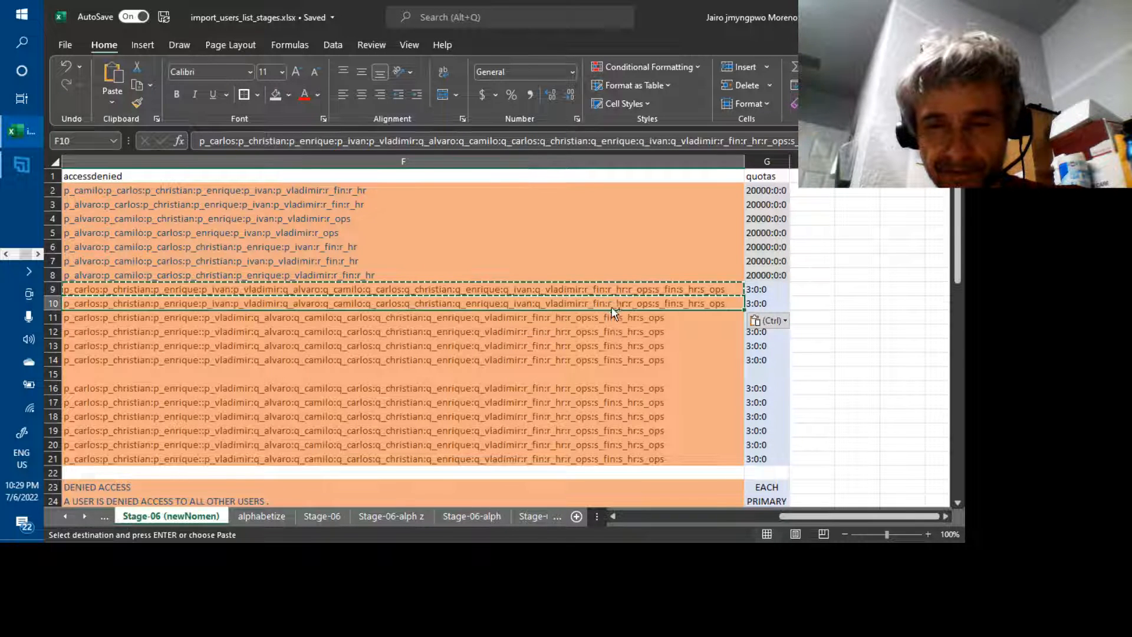
pyautogui.press('ctrl')
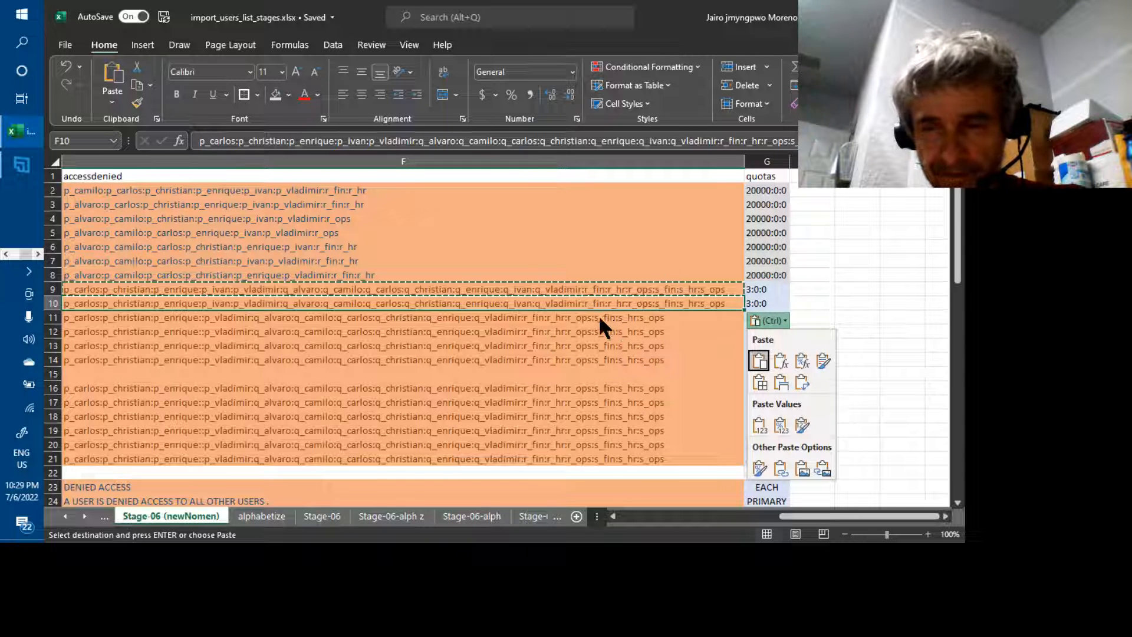
pyautogui.press('Escape')
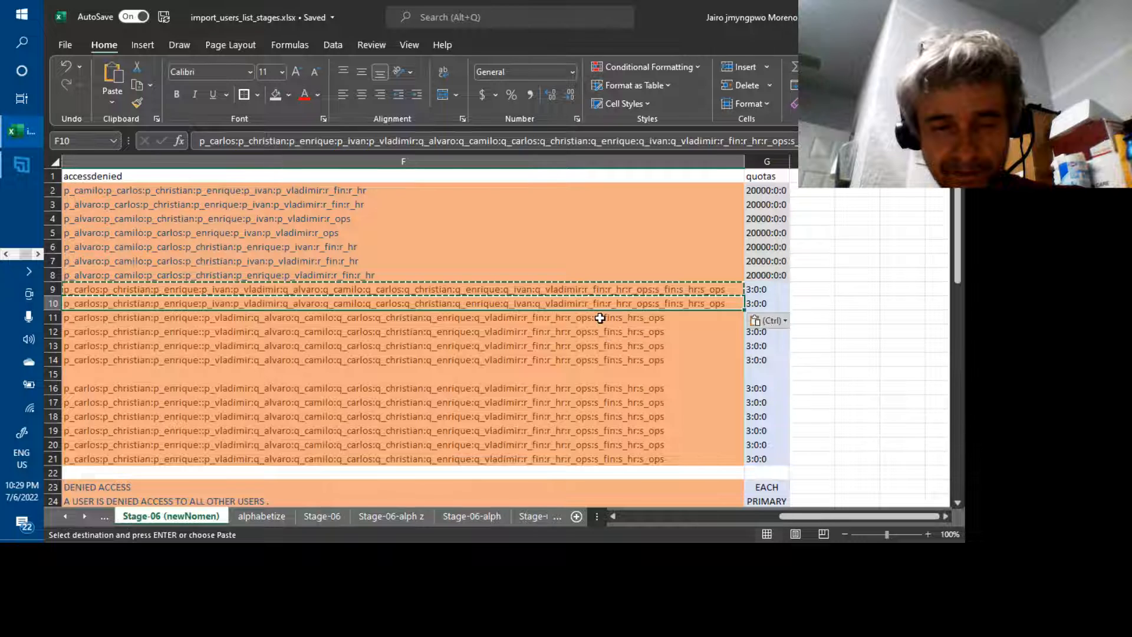
pyautogui.click(600, 318)
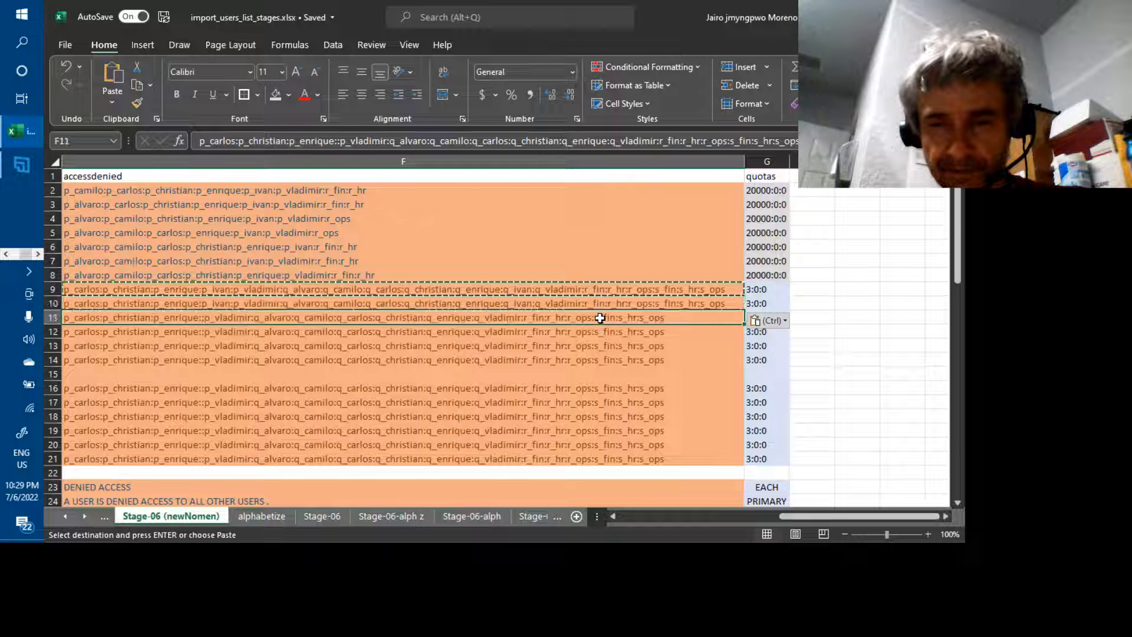
pyautogui.write('p_carlos:p_christian:p_enrique:p_ivan:p_vladimir:q_alvaro:q_camilo:q_carlos:q_christian:q_enrique:q_ivan:q_vladimir:r_fin:r_hr:r_ops:s_fin:s_hr:s_ops')
pyautogui.press('Escape')
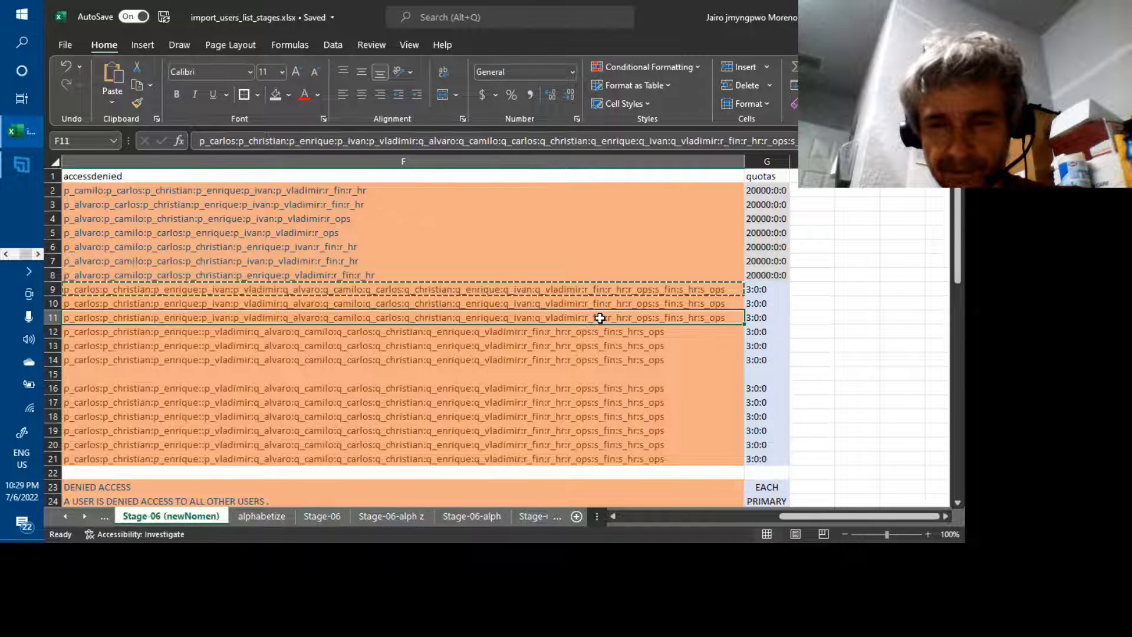
# Step: Review row 11 from the user column across to the quotas column
pyautogui.press('Down')
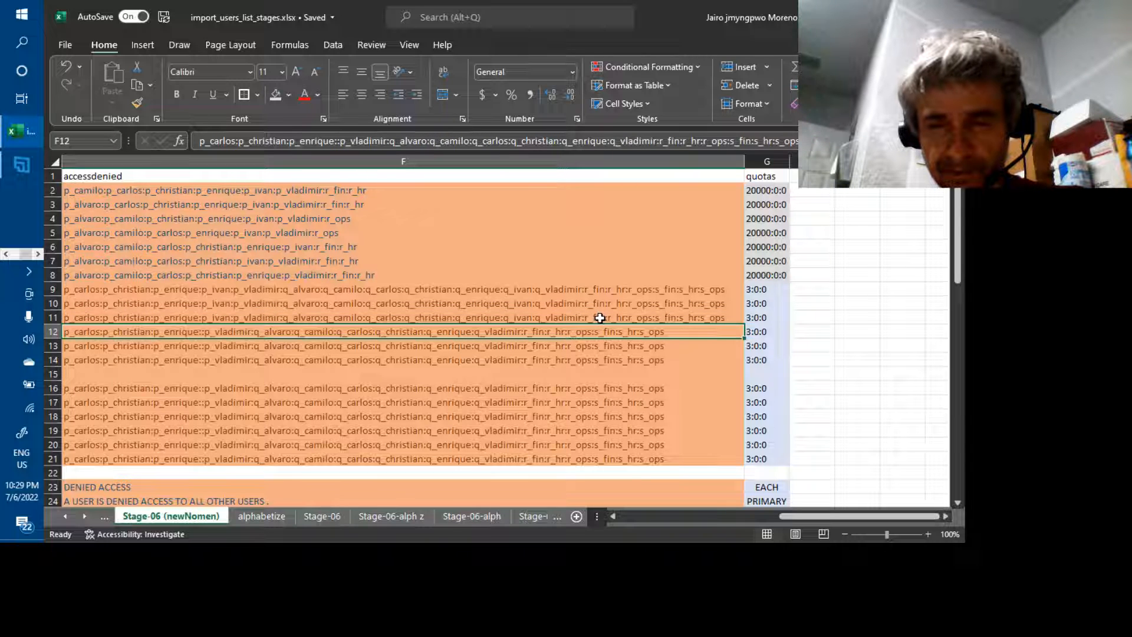
pyautogui.press('Up')
pyautogui.press('Up')
pyautogui.press('Down')
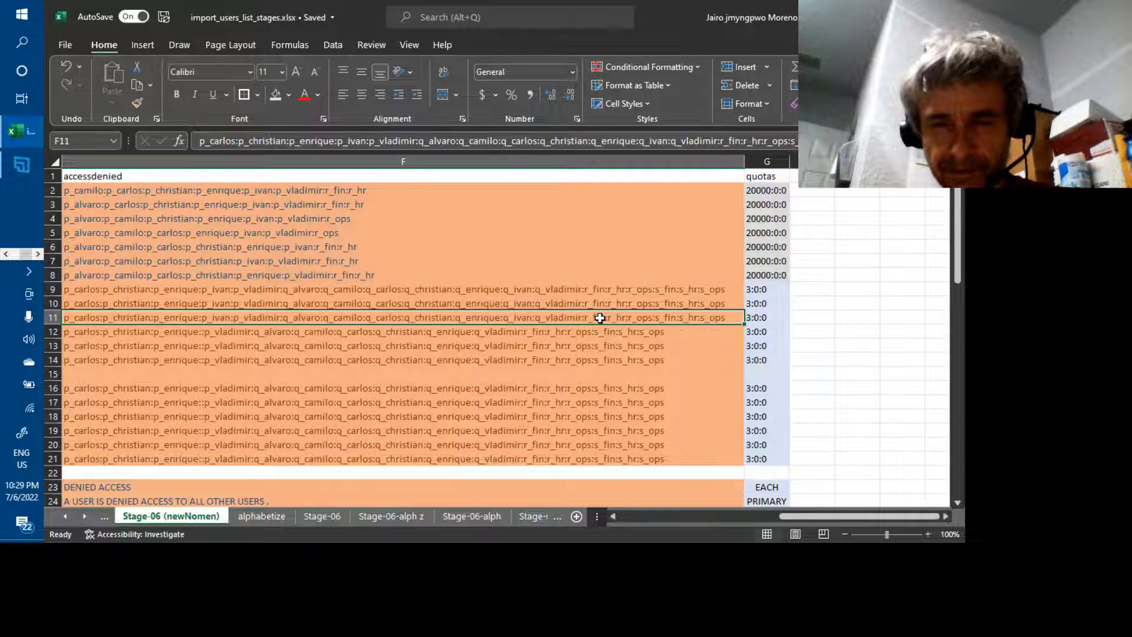
pyautogui.press('Home')
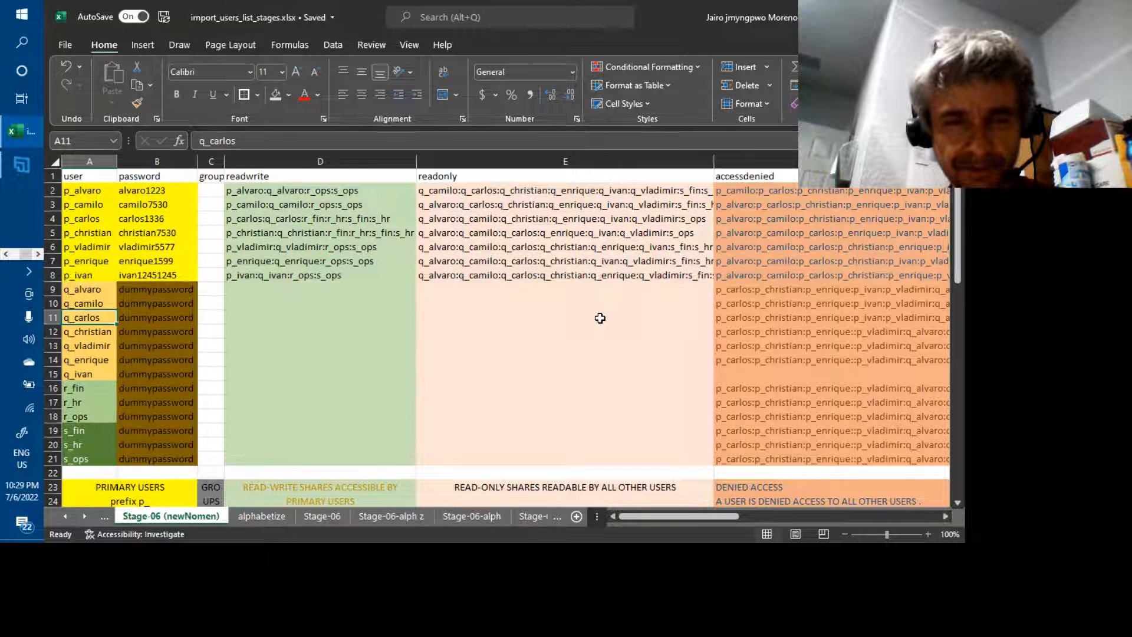
pyautogui.press('Right')
pyautogui.press('Right')
pyautogui.press('Right')
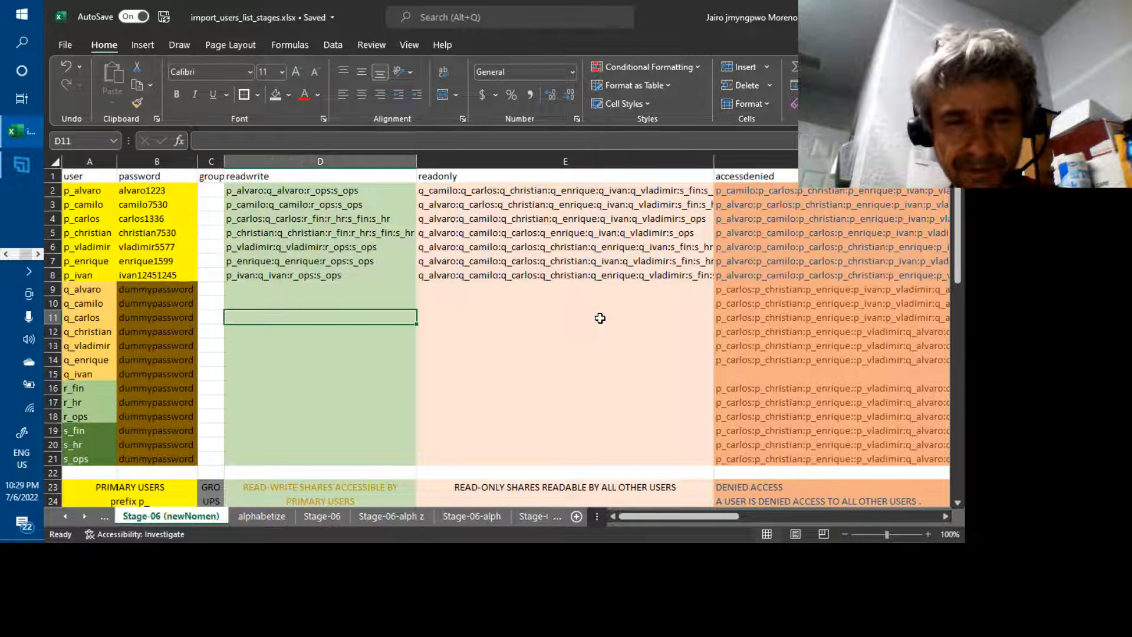
pyautogui.press('Right')
pyautogui.press('Right')
pyautogui.press('Right')
pyautogui.press('Right')
pyautogui.press('Right')
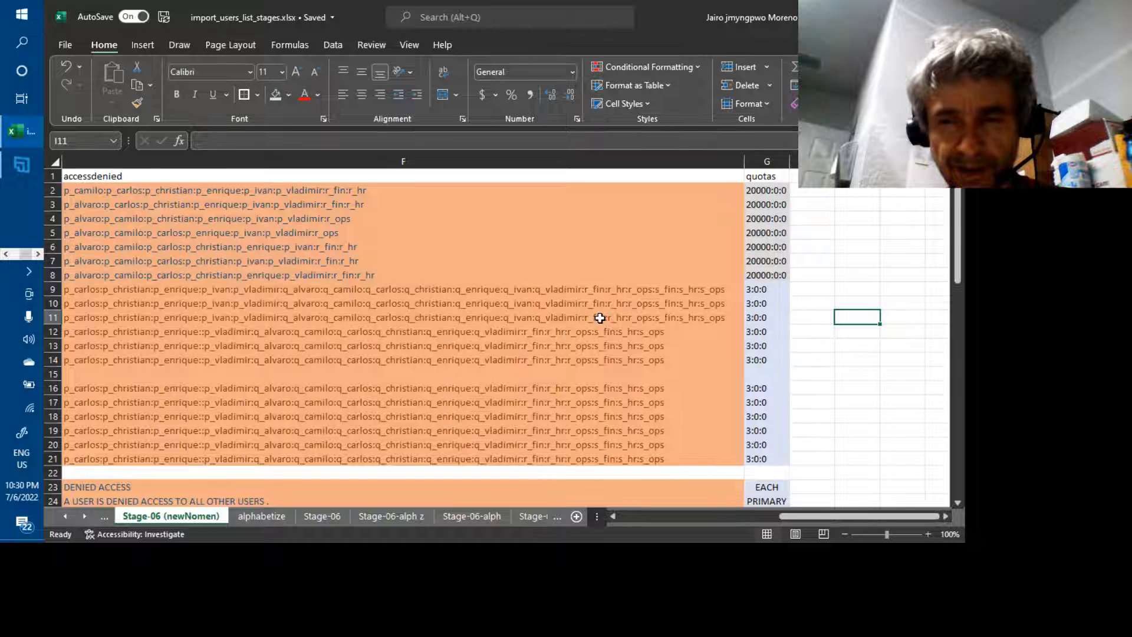
# Step: Fill the accessdenied list from F11 down through F21
pyautogui.press('Left')
pyautogui.press('Left')
pyautogui.press('Left')
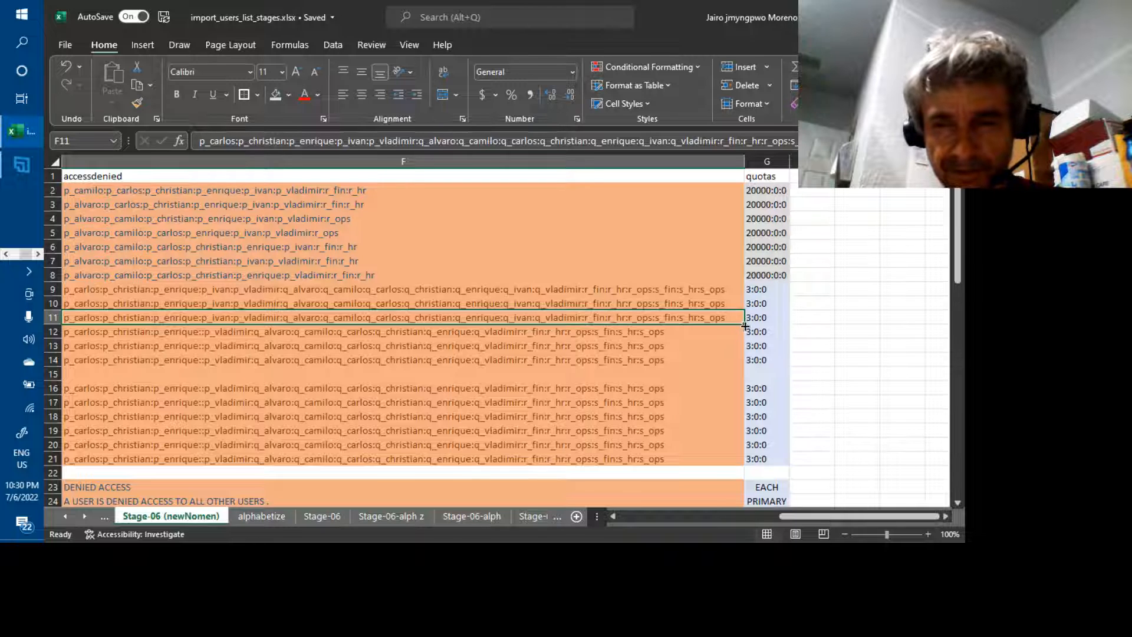
pyautogui.moveTo(745, 326); pyautogui.dragTo(734, 465)
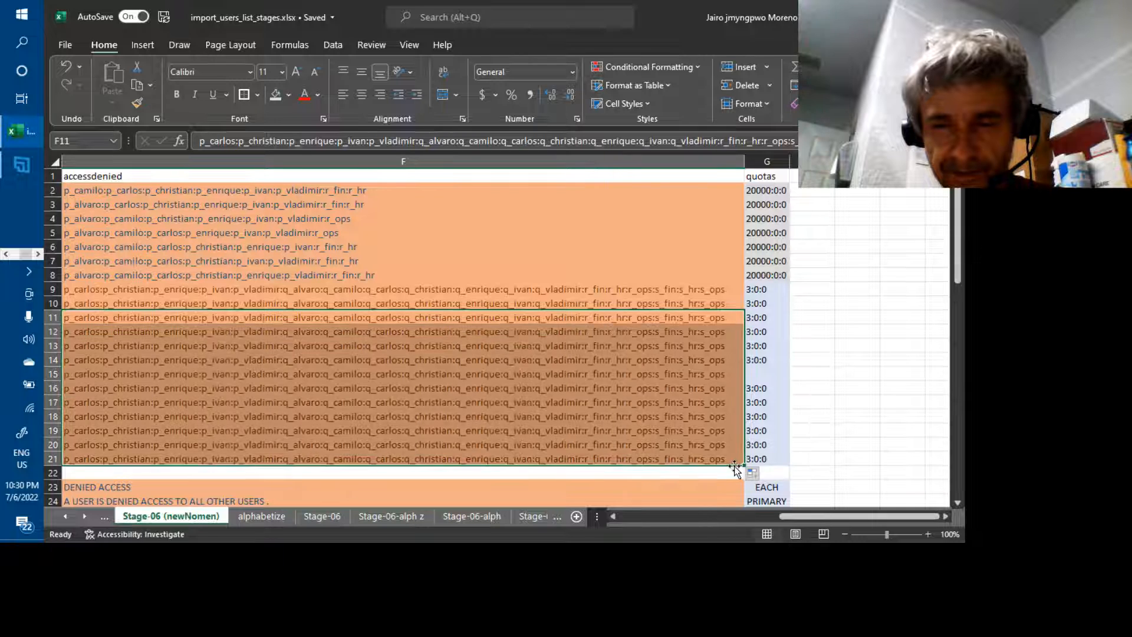
# Step: Copy the 3:0:0 quota from G14 into the empty quota cell G15
pyautogui.click(674, 414)
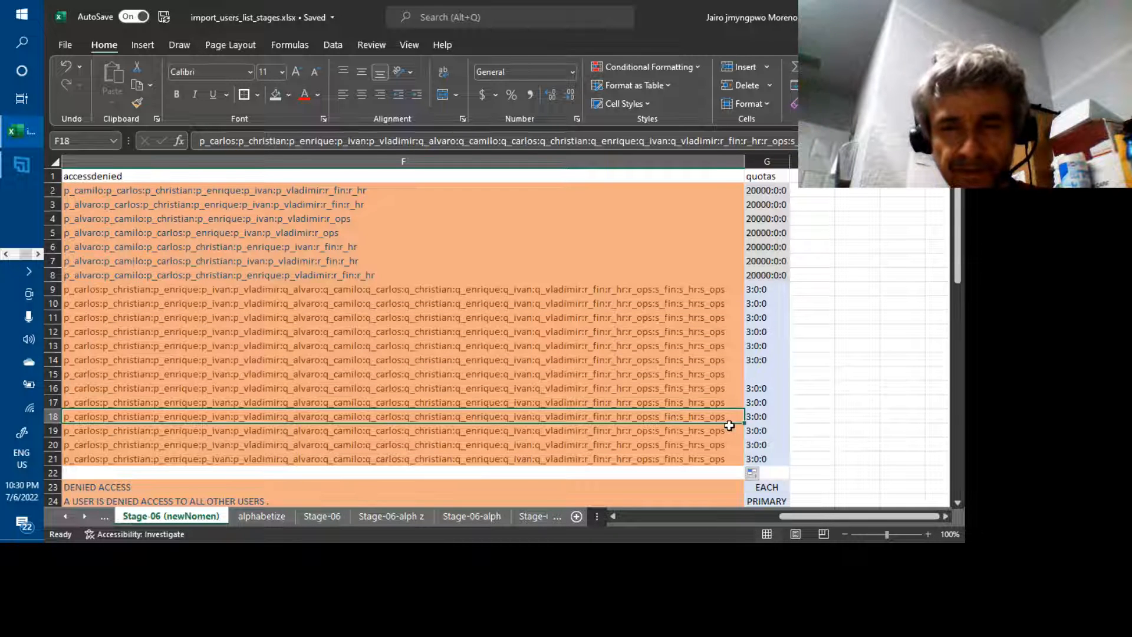
pyautogui.click(758, 359)
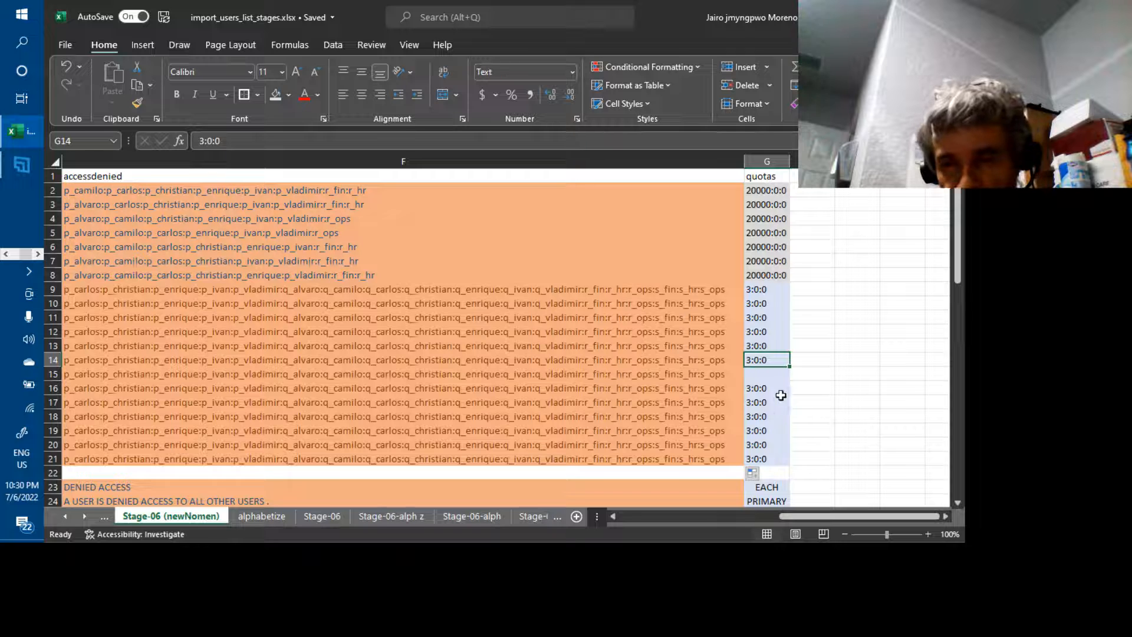
pyautogui.hotkey('ctrl', 'c')
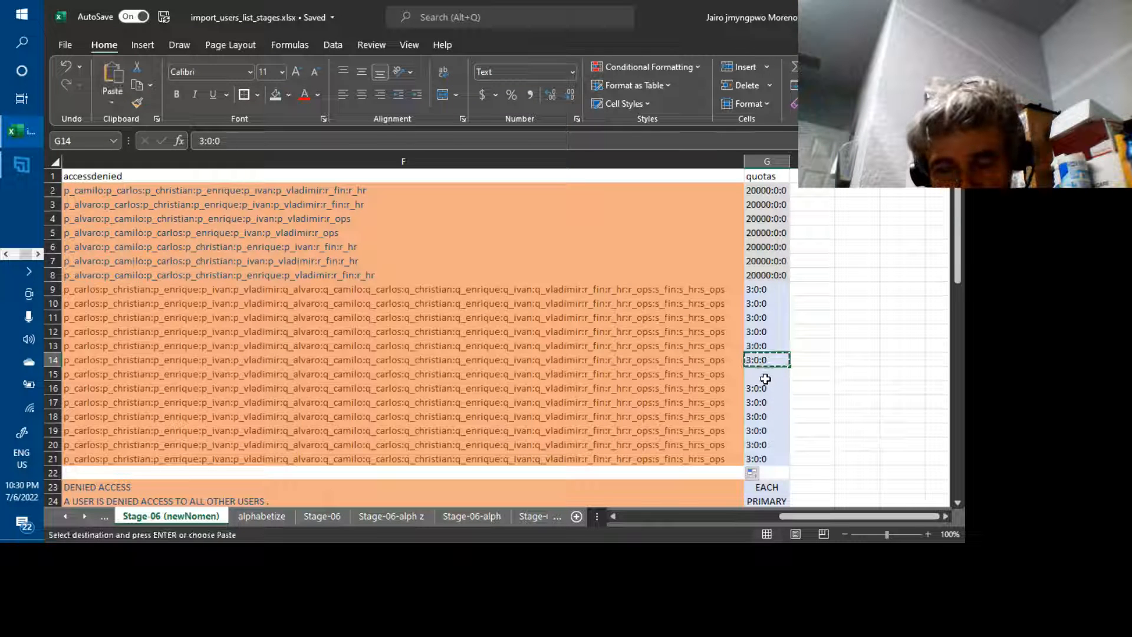
pyautogui.click(766, 377)
pyautogui.hotkey('ctrl', 'v')
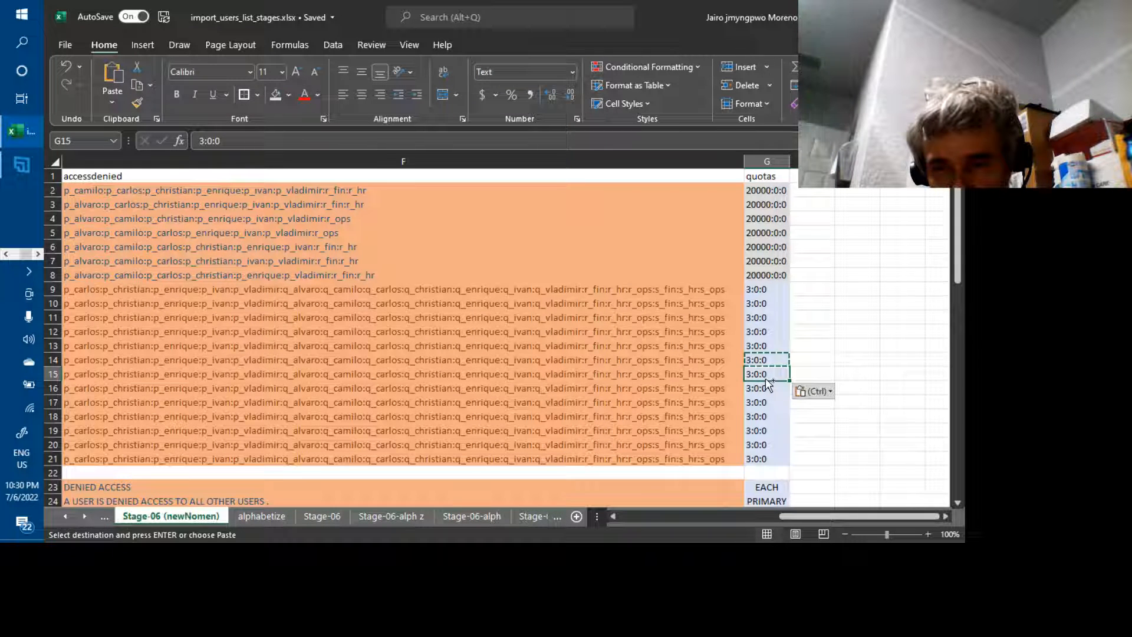
# Step: Review the readonly column from row 15 up to row 2
pyautogui.click(705, 372)
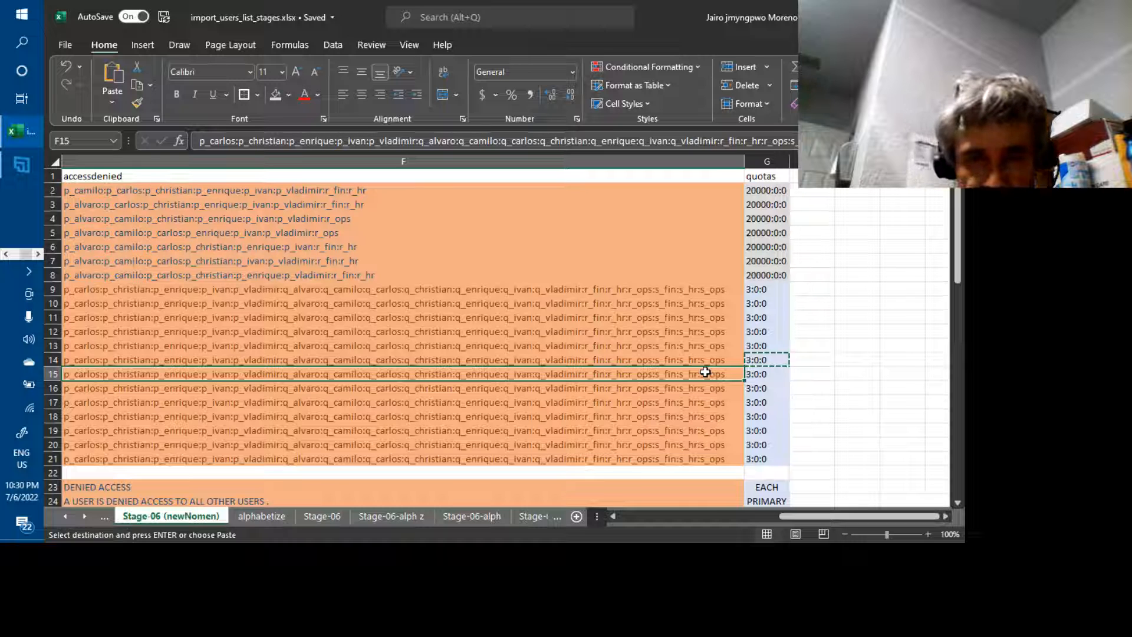
pyautogui.press('Home')
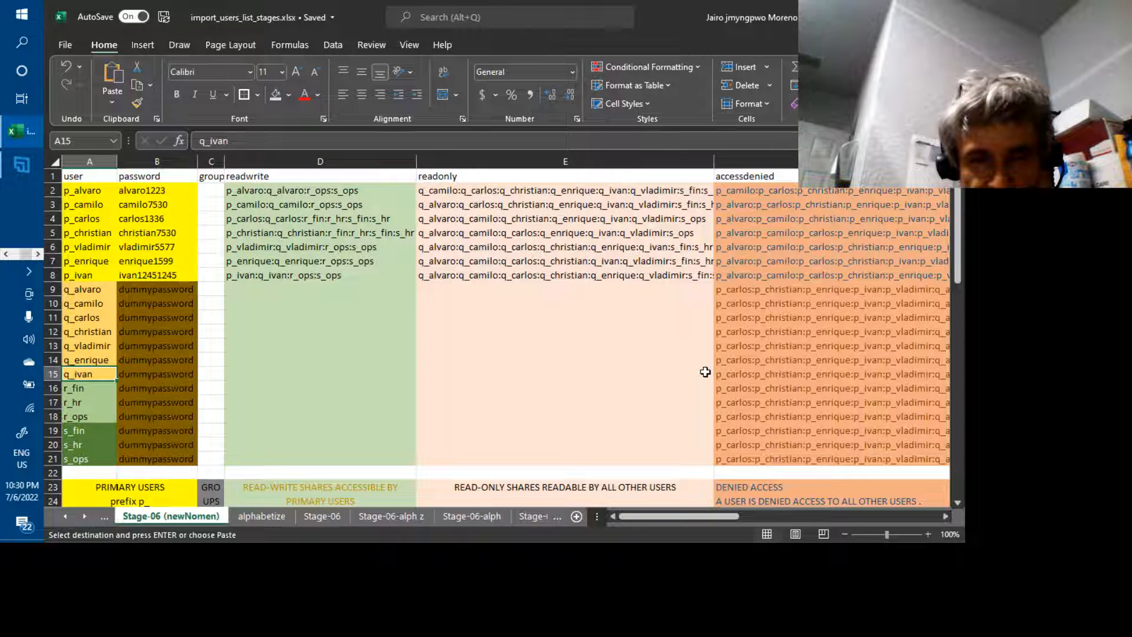
pyautogui.press('Right')
pyautogui.press('Right')
pyautogui.press('Right')
pyautogui.press('Right')
pyautogui.press('Up')
pyautogui.press('Up')
pyautogui.press('Up')
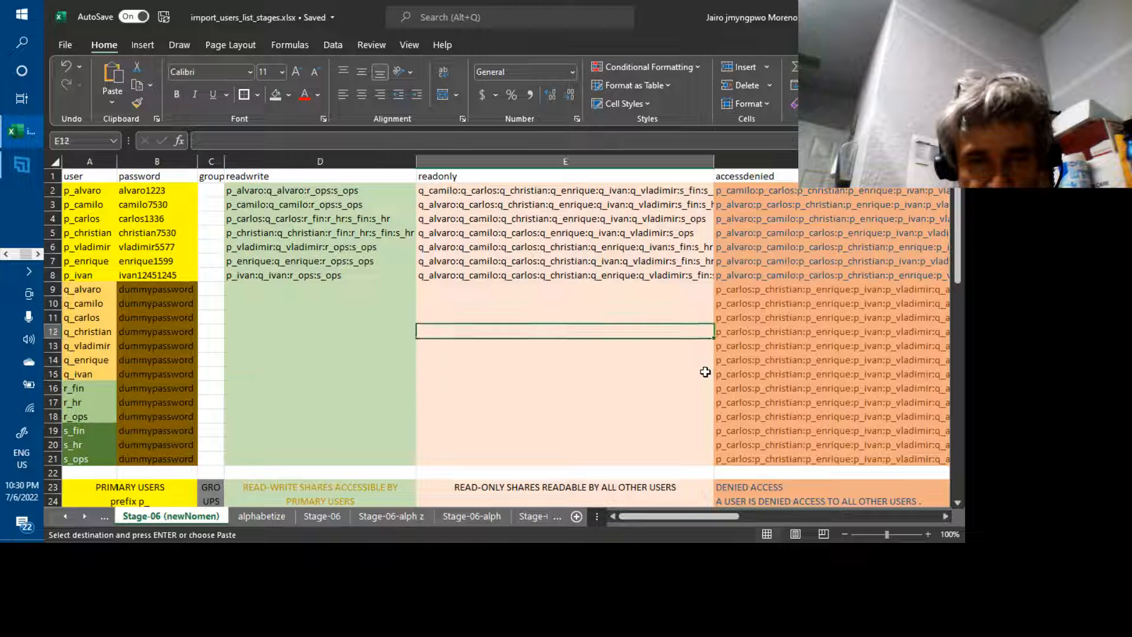
pyautogui.press('Up')
pyautogui.press('Up')
pyautogui.press('Up')
pyautogui.press('Up')
pyautogui.press('Up')
pyautogui.press('Up')
pyautogui.press('Up')
pyautogui.press('Up')
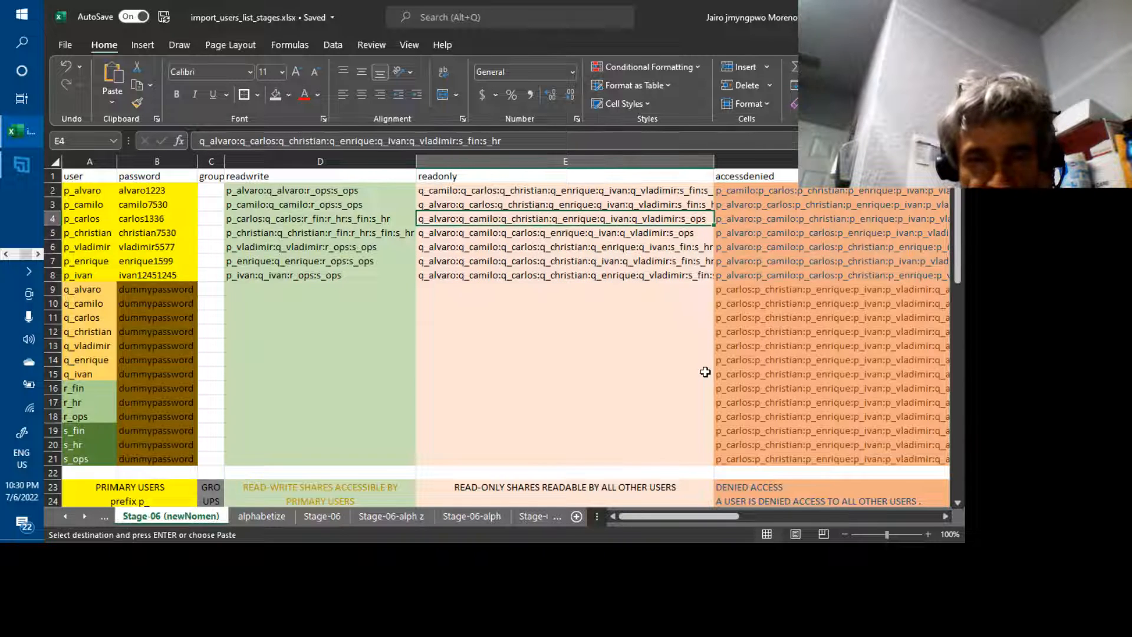
pyautogui.press('Up')
pyautogui.press('Up')
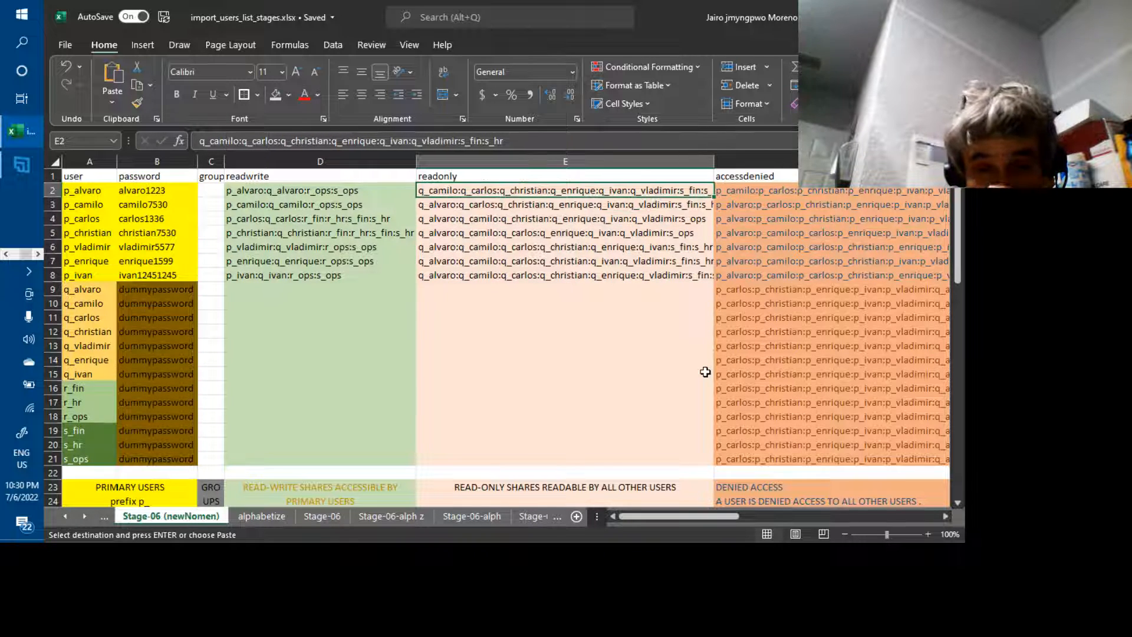
# Step: Copy the whole user table without its header row, A2:G21, from the user column through the quotas column
pyautogui.press('Left')
pyautogui.press('Left')
pyautogui.press('Left')
pyautogui.press('Left')
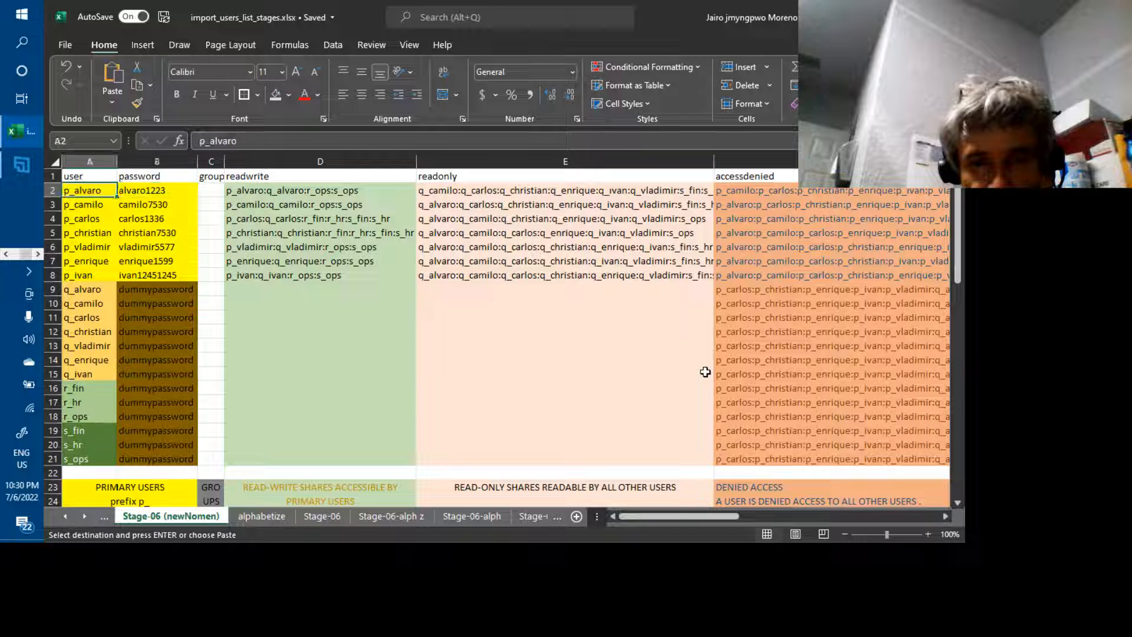
pyautogui.hotkey('shift', 'Down')
pyautogui.hotkey('shift', 'Down')
pyautogui.hotkey('shift', 'Down')
pyautogui.hotkey('shift', 'Down')
pyautogui.hotkey('shift', 'Down')
pyautogui.hotkey('shift', 'Down')
pyautogui.hotkey('shift', 'Down')
pyautogui.hotkey('shift', 'Down')
pyautogui.hotkey('shift', 'Down')
pyautogui.hotkey('shift', 'Down')
pyautogui.hotkey('shift', 'Down')
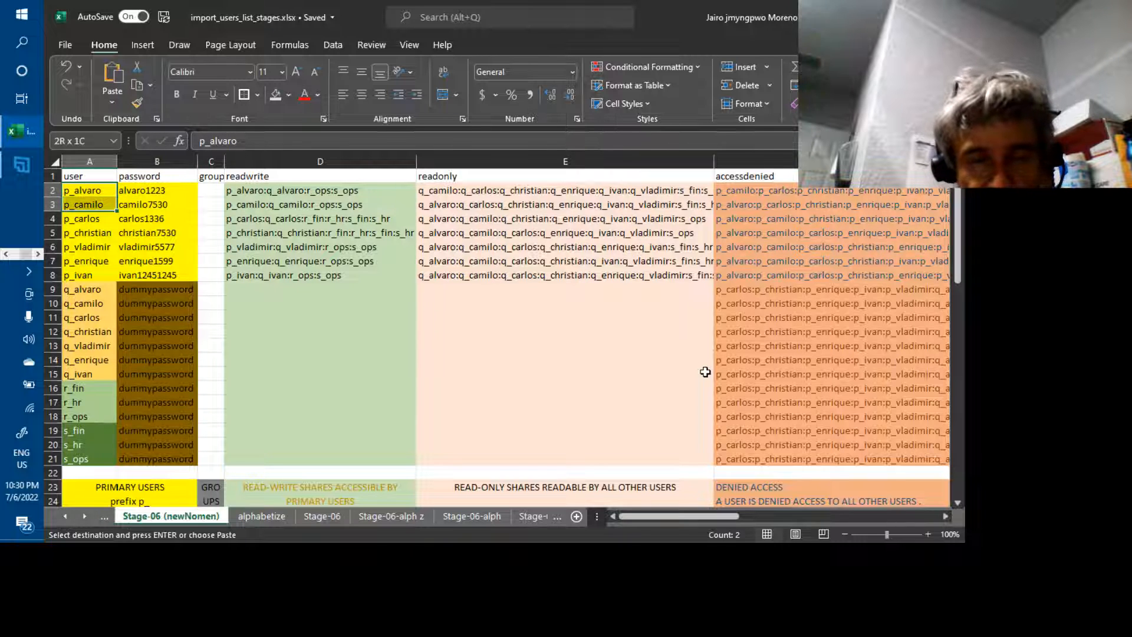
pyautogui.hotkey('shift', 'Down')
pyautogui.hotkey('shift', 'Down')
pyautogui.hotkey('shift', 'Down')
pyautogui.hotkey('shift', 'Down')
pyautogui.hotkey('shift', 'Down')
pyautogui.hotkey('shift', 'Down')
pyautogui.hotkey('shift', 'Down')
pyautogui.hotkey('shift', 'Down')
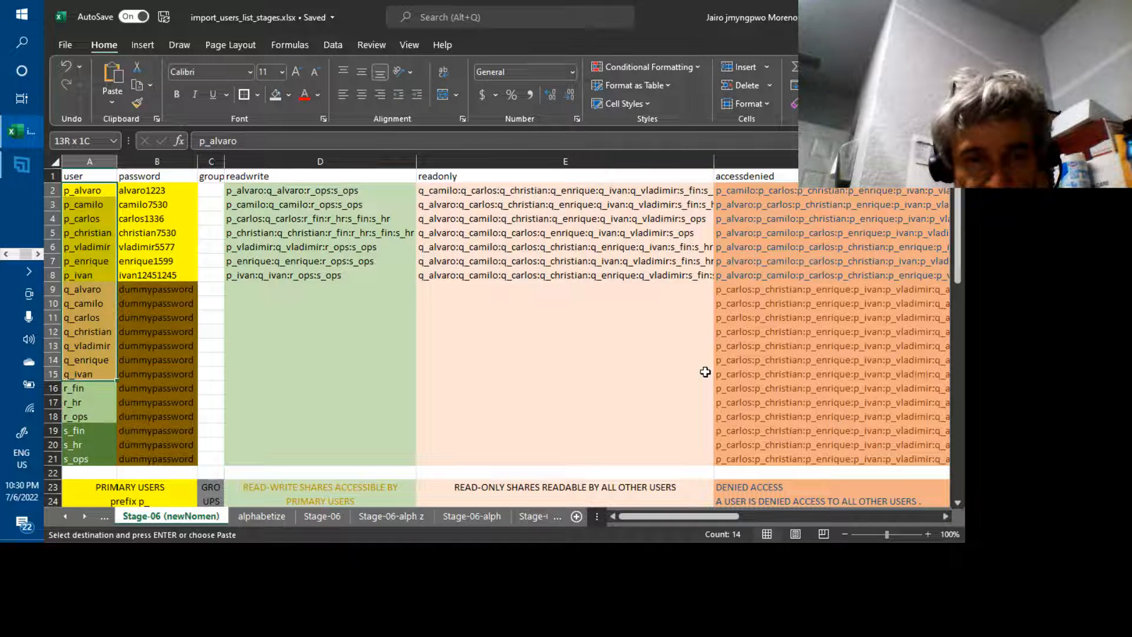
pyautogui.hotkey('shift', 'Right')
pyautogui.hotkey('shift', 'Right')
pyautogui.hotkey('shift', 'Right')
pyautogui.hotkey('shift', 'Right')
pyautogui.hotkey('shift', 'Right')
pyautogui.hotkey('shift', 'Right')
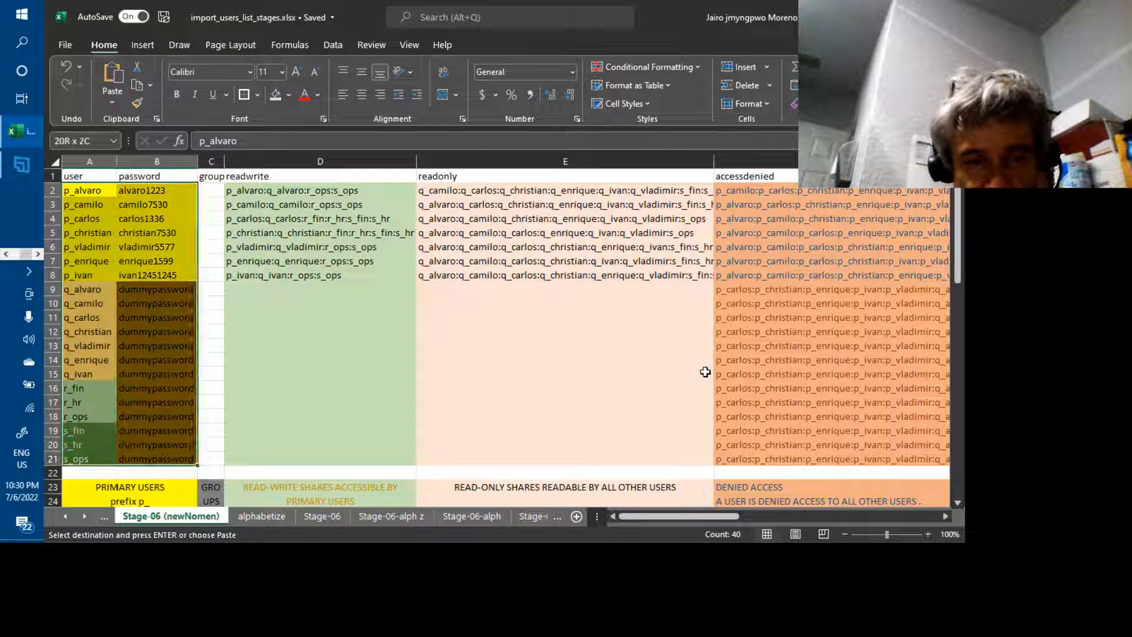
pyautogui.hotkey('shift', 'Right')
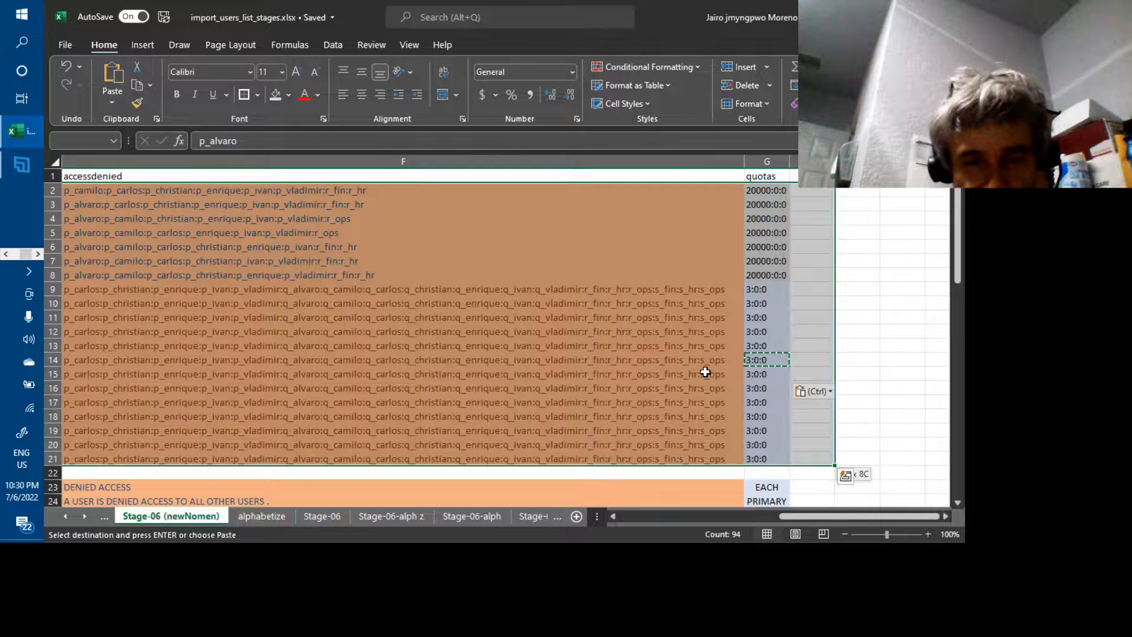
pyautogui.hotkey('shift', 'Left')
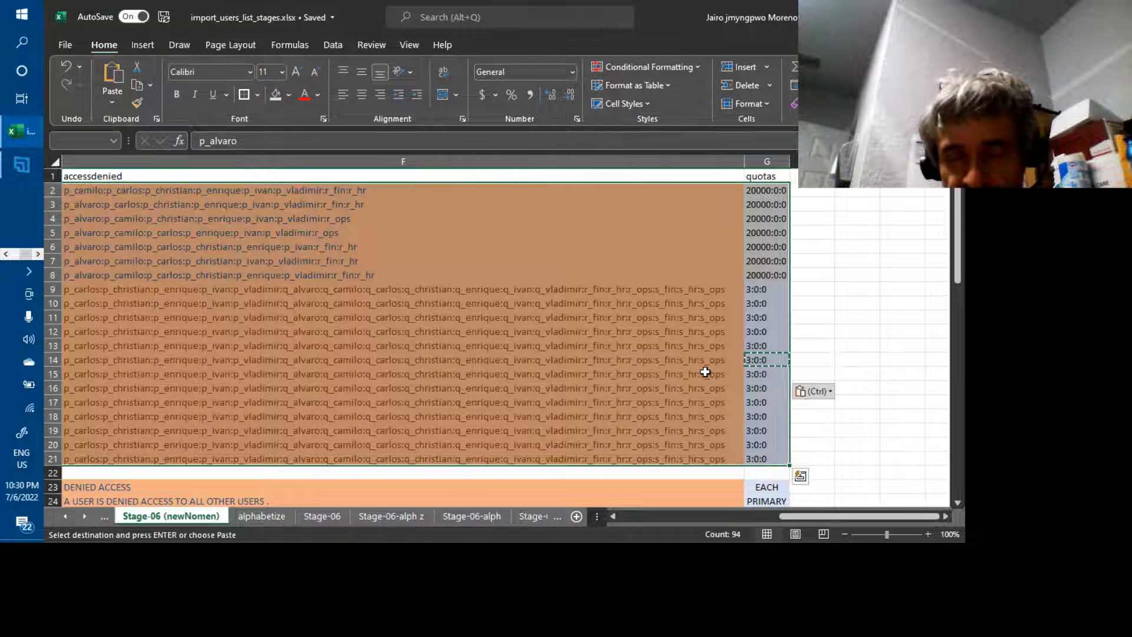
pyautogui.hotkey('ctrl', 'c')
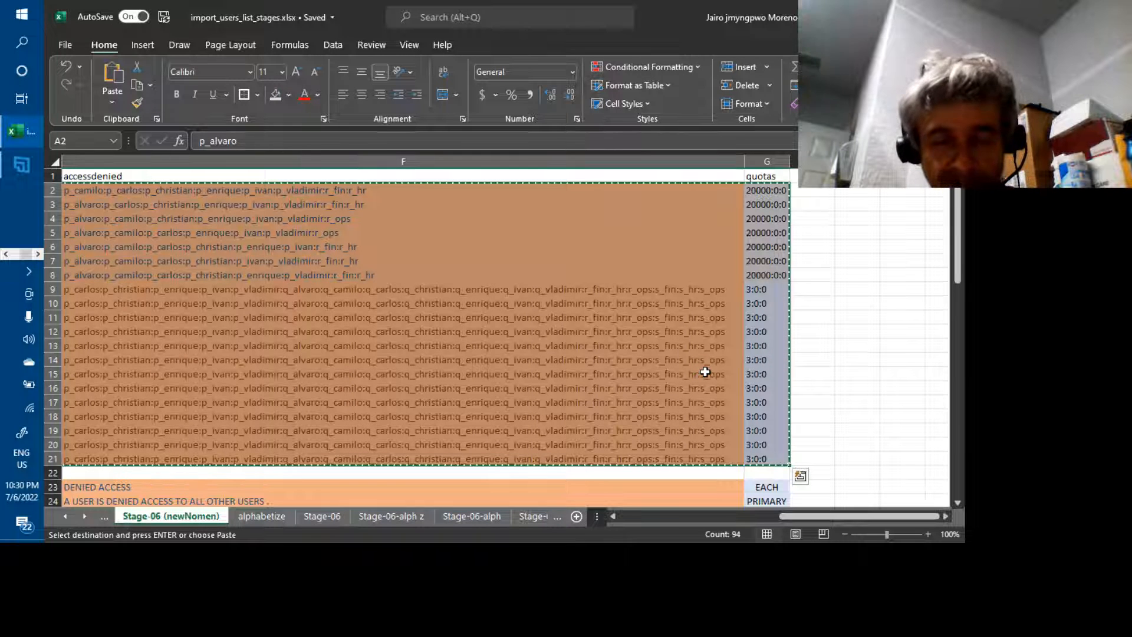
# Step: Switch to import-stage06-newNomen-20220706-alphabetized.txt in Notepad, replace its entire contents with the copied user rows, and save the file
pyautogui.hotkey('alt', 'Tab')
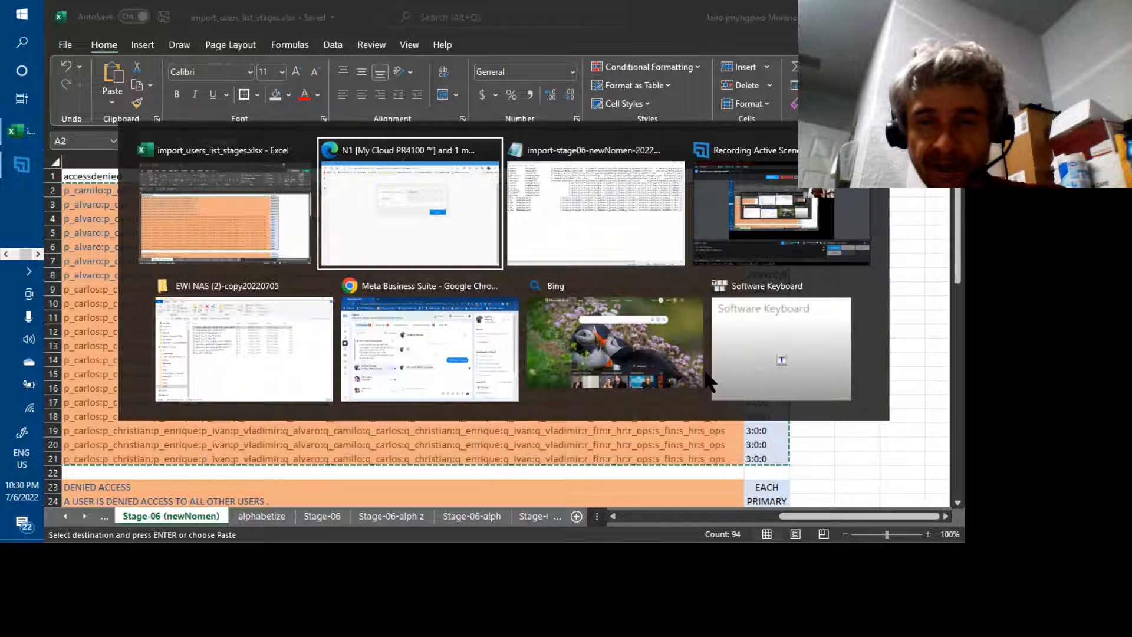
pyautogui.hotkey('alt', 'Tab')
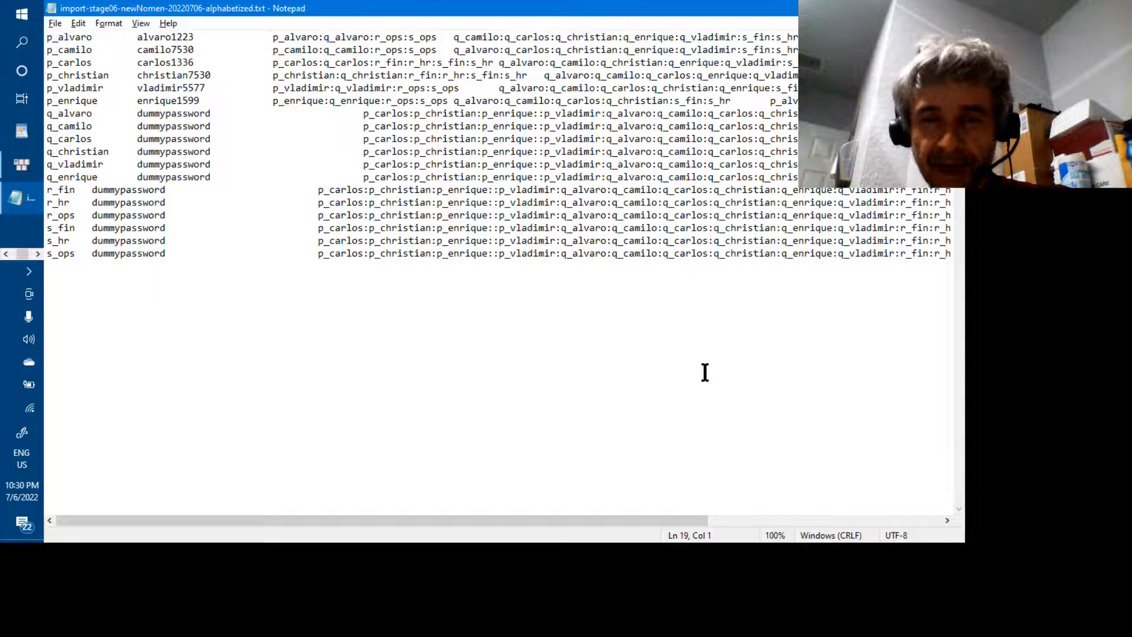
pyautogui.hotkey('ctrl', 'a')
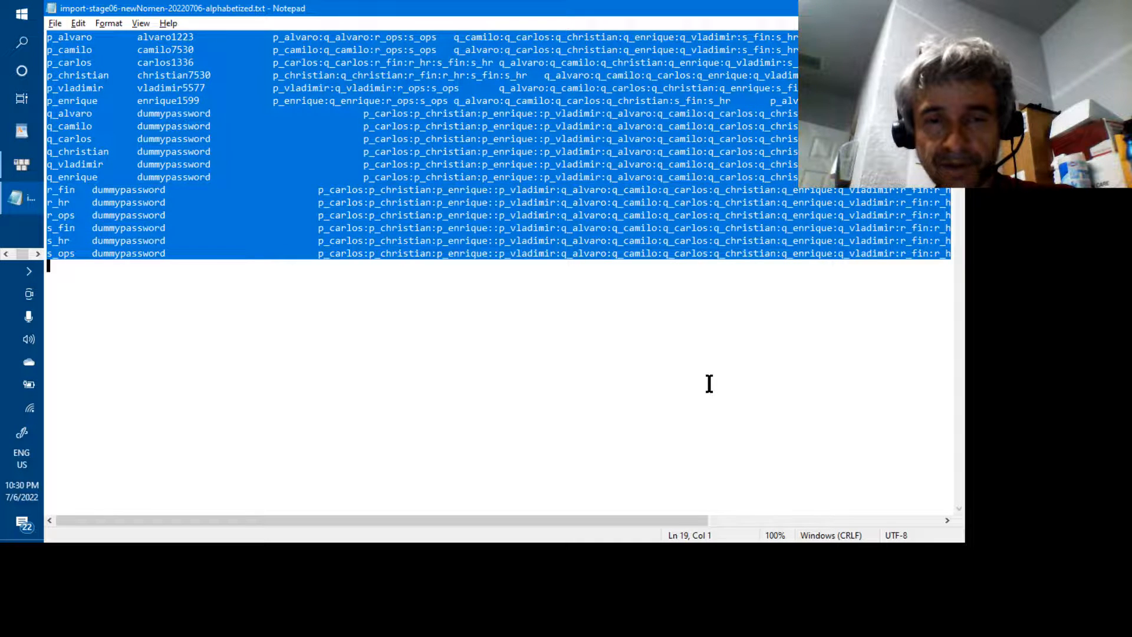
pyautogui.hotkey('ctrl', 'v')
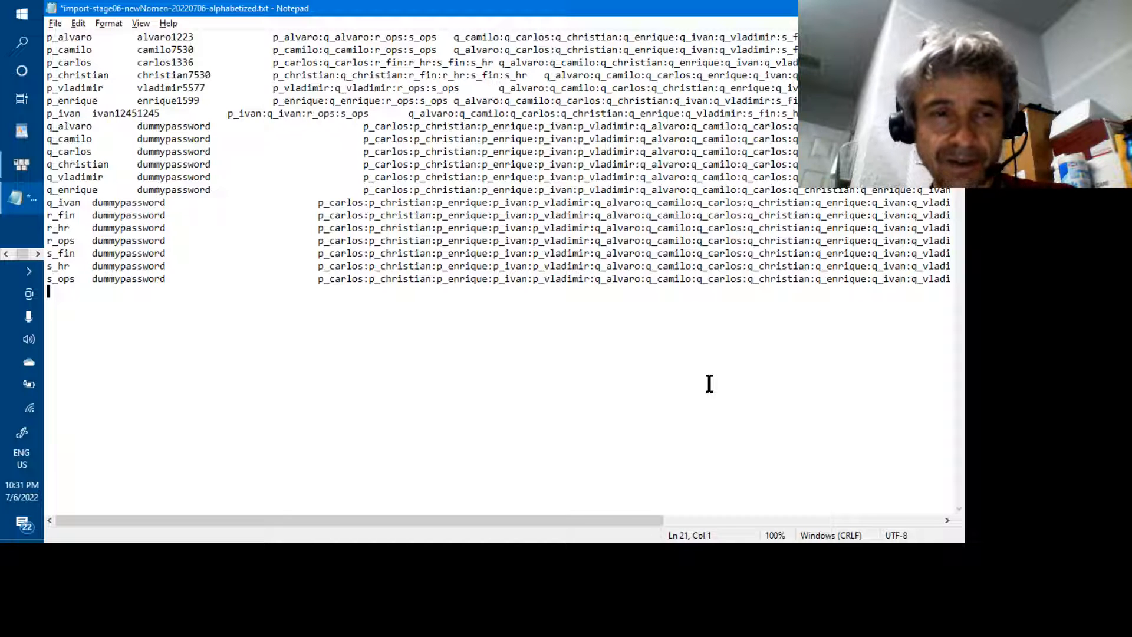
pyautogui.hotkey('ctrl', 's')
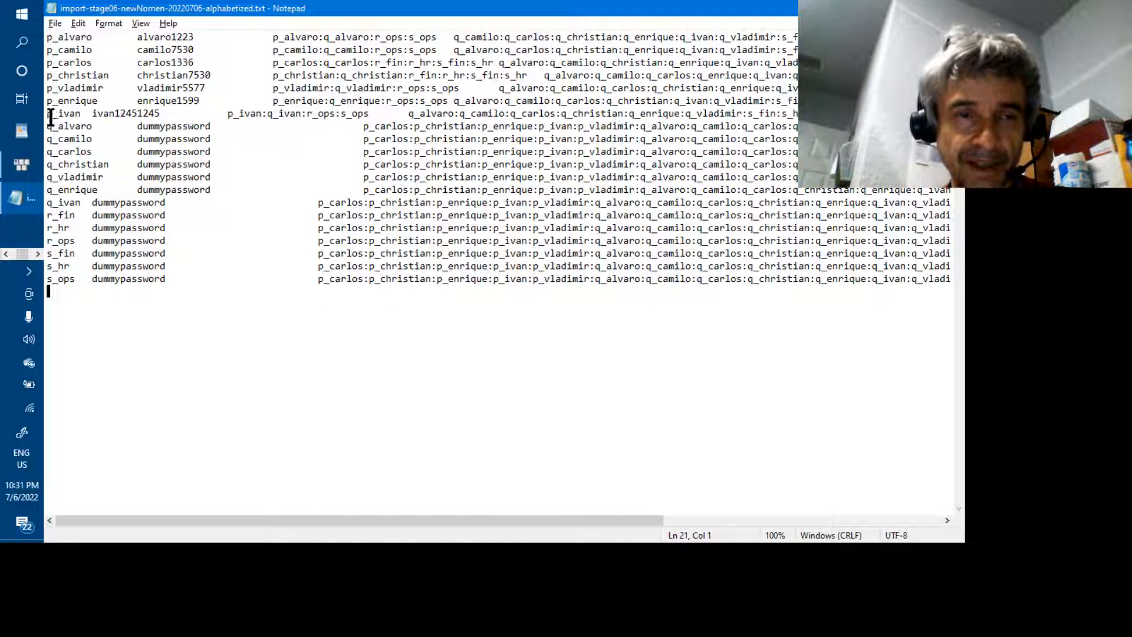
# Step: Check the new primary user's p_ line, the matching q_ line and that line's quota in the text file
pyautogui.moveTo(48, 113); pyautogui.dragTo(83, 118)
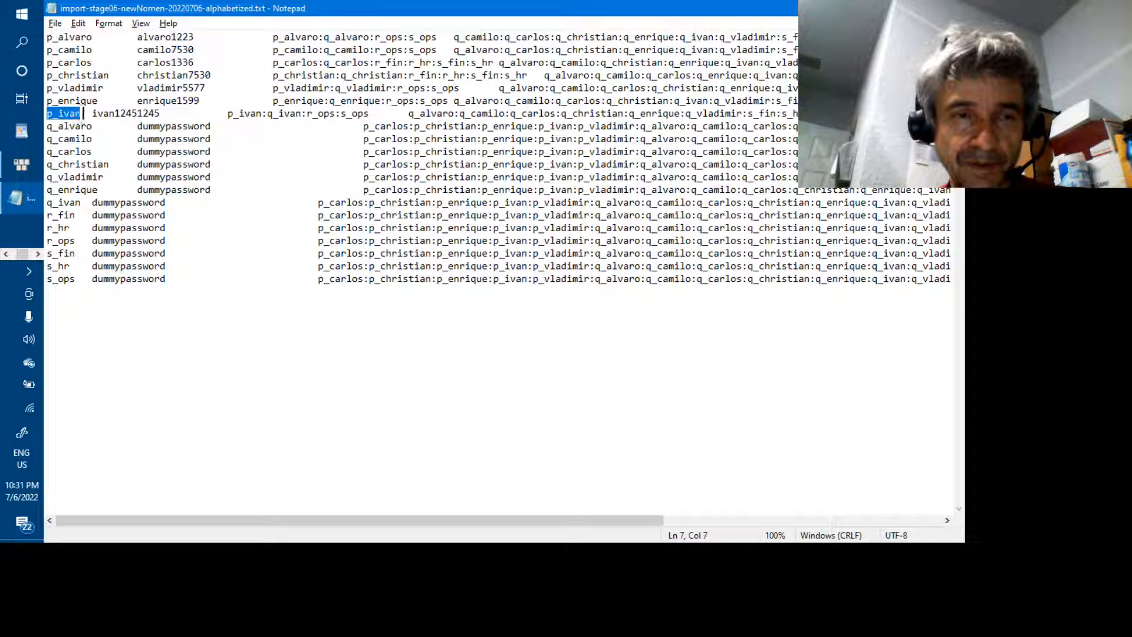
pyautogui.click(83, 114)
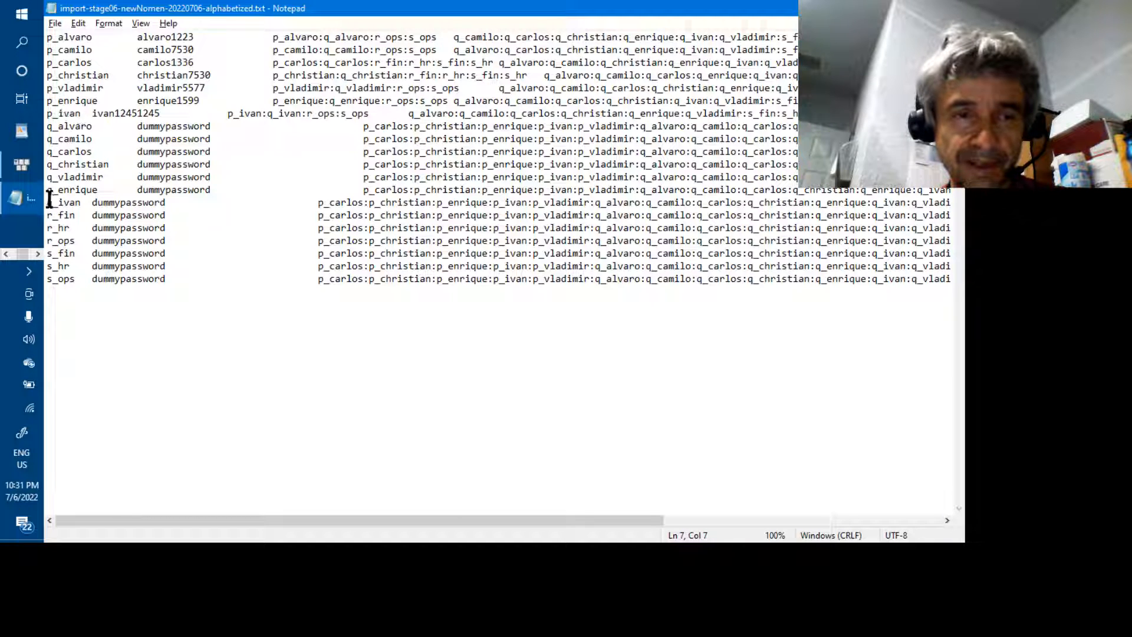
pyautogui.moveTo(48, 203); pyautogui.dragTo(84, 202)
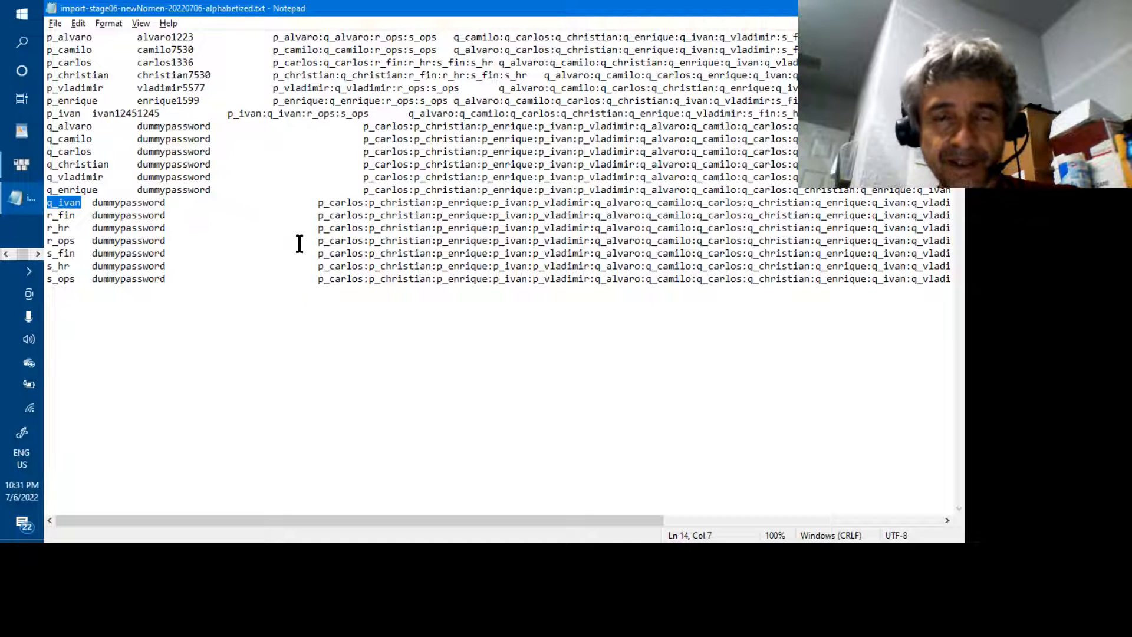
pyautogui.click(675, 520)
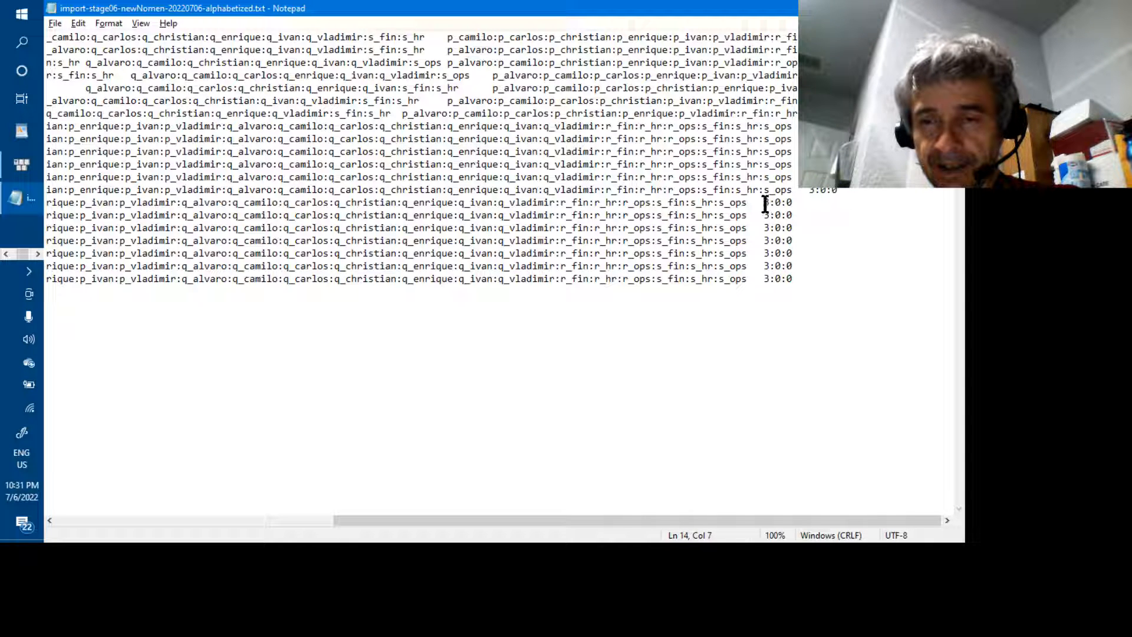
pyautogui.moveTo(765, 204); pyautogui.dragTo(777, 204)
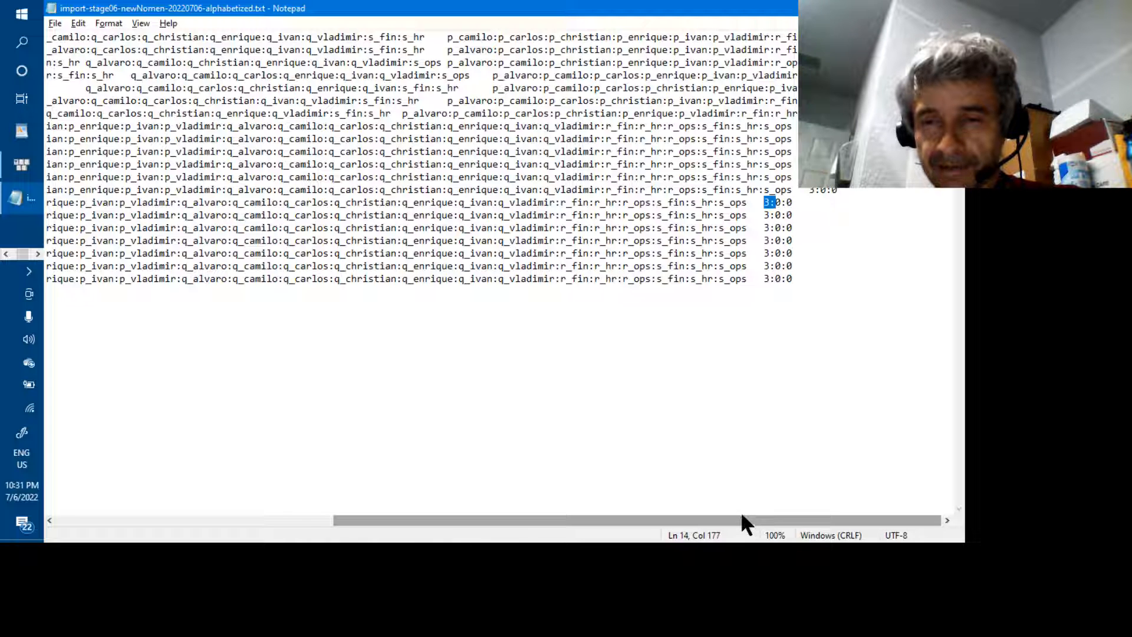
pyautogui.moveTo(741, 511); pyautogui.dragTo(414, 519)
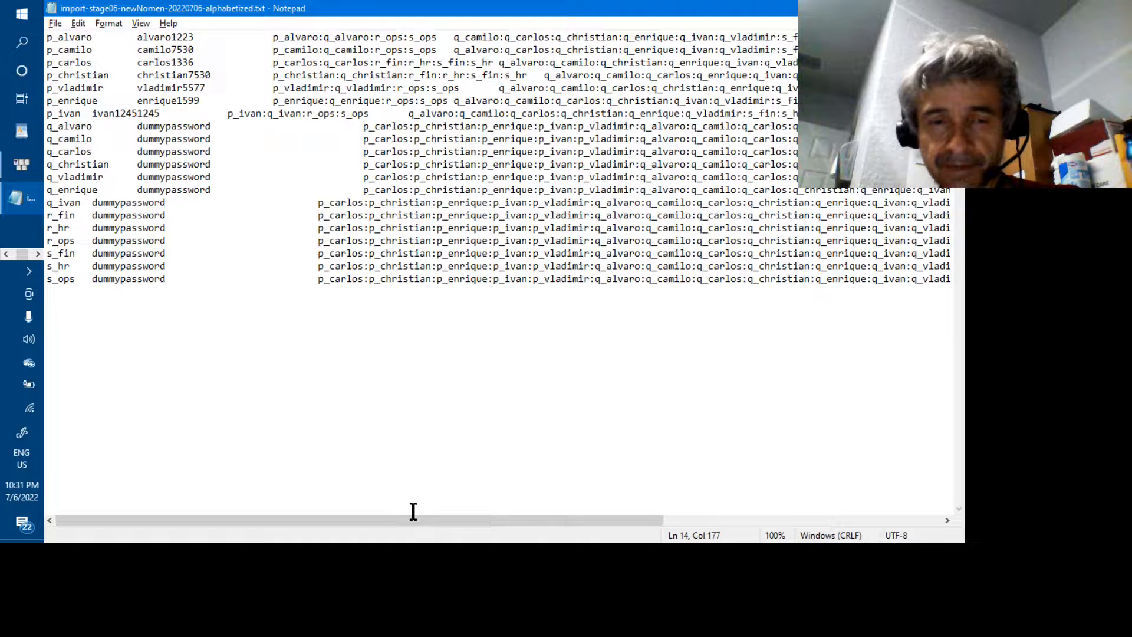
pyautogui.click(351, 424)
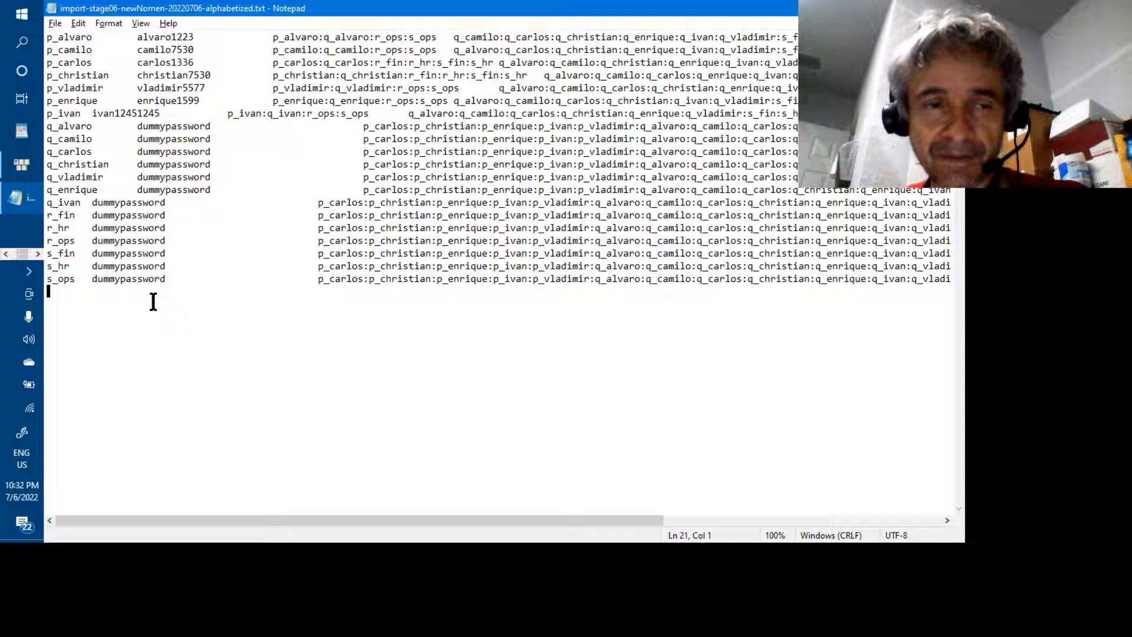
# Step: Switch to the My Cloud PR4100 page in Edge and log in with the saved administrator username and password
pyautogui.hotkey('alt', 'Tab')
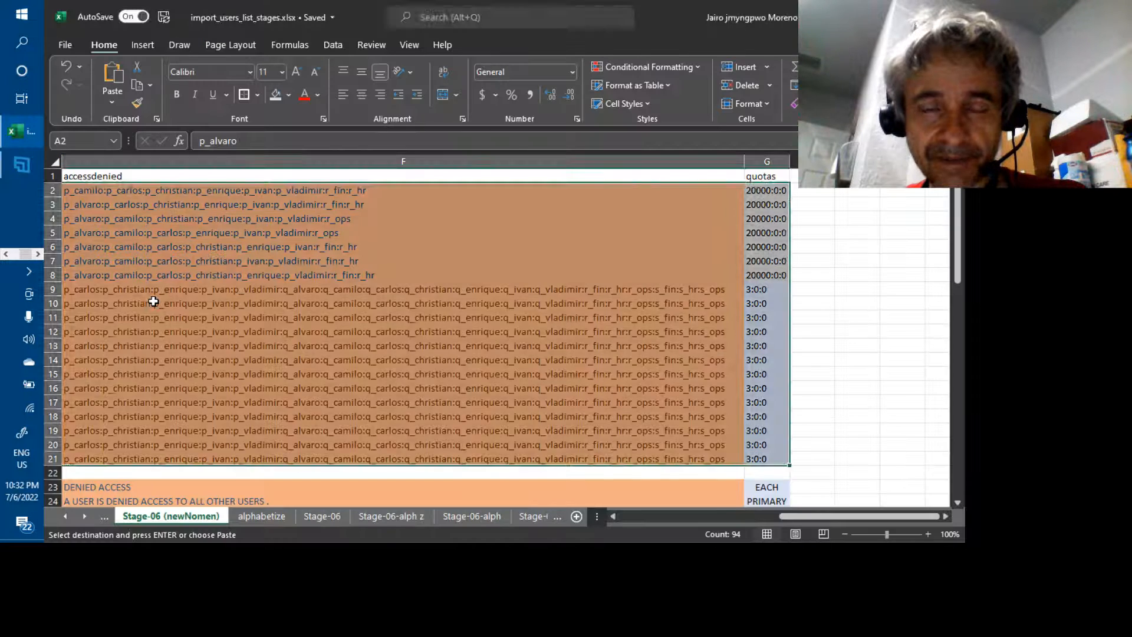
pyautogui.click(327, 386)
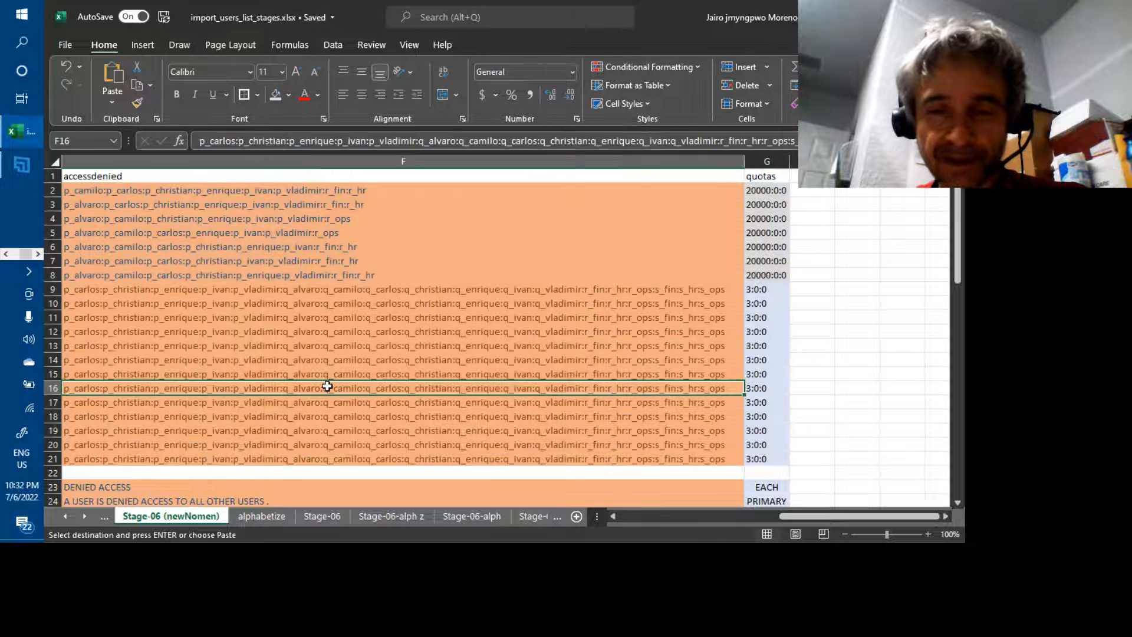
pyautogui.hotkey('alt', 'Tab')
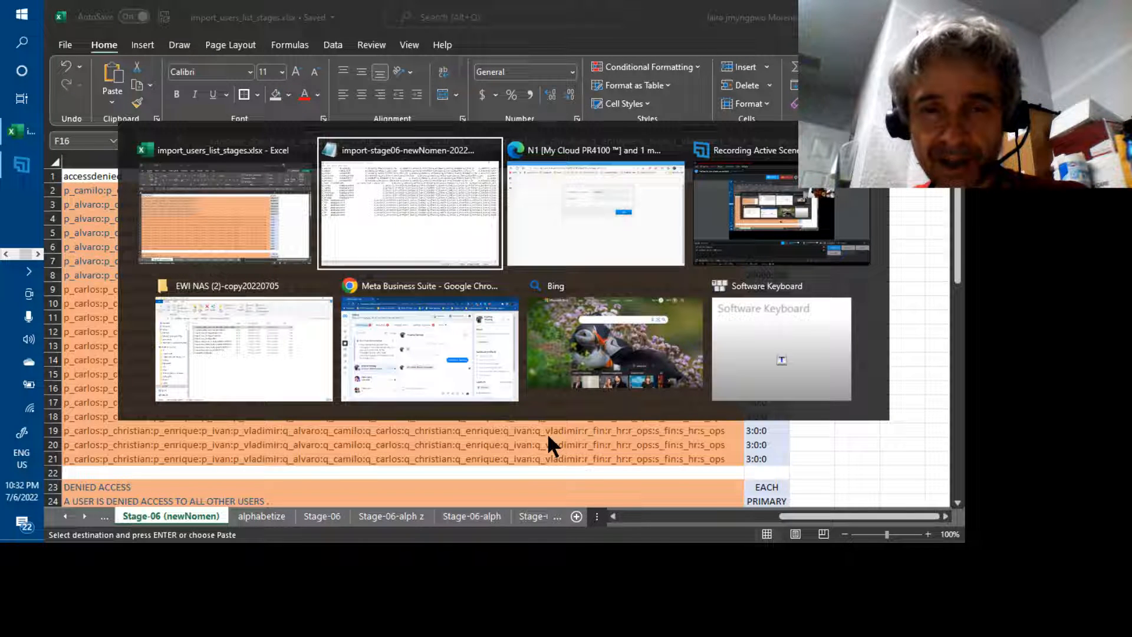
pyautogui.hotkey('alt', 'Tab')
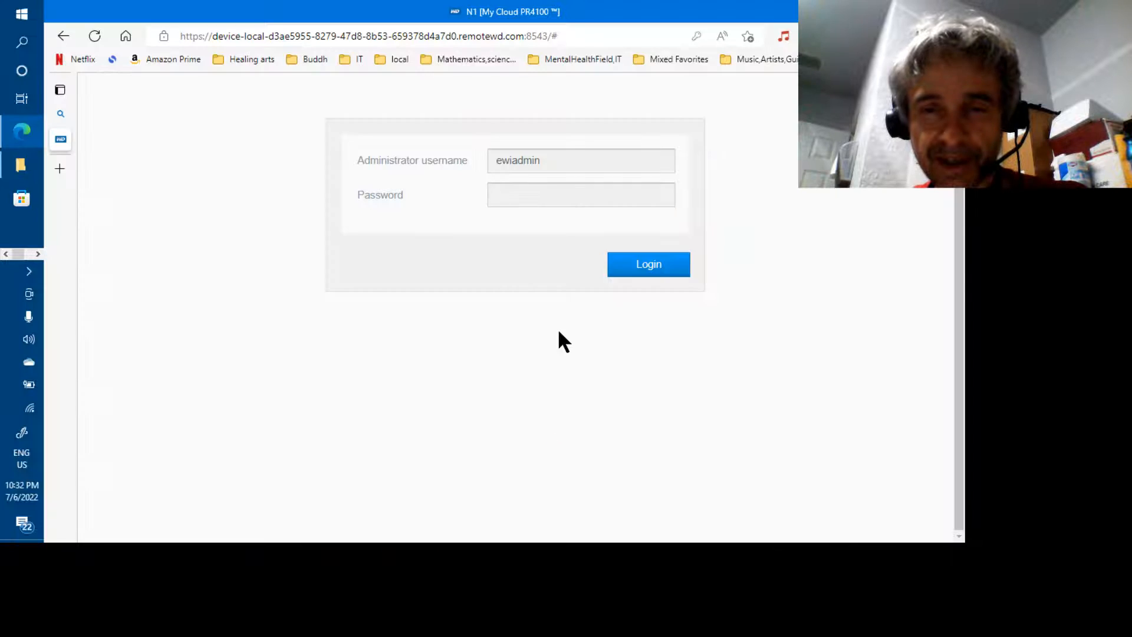
pyautogui.click(558, 166)
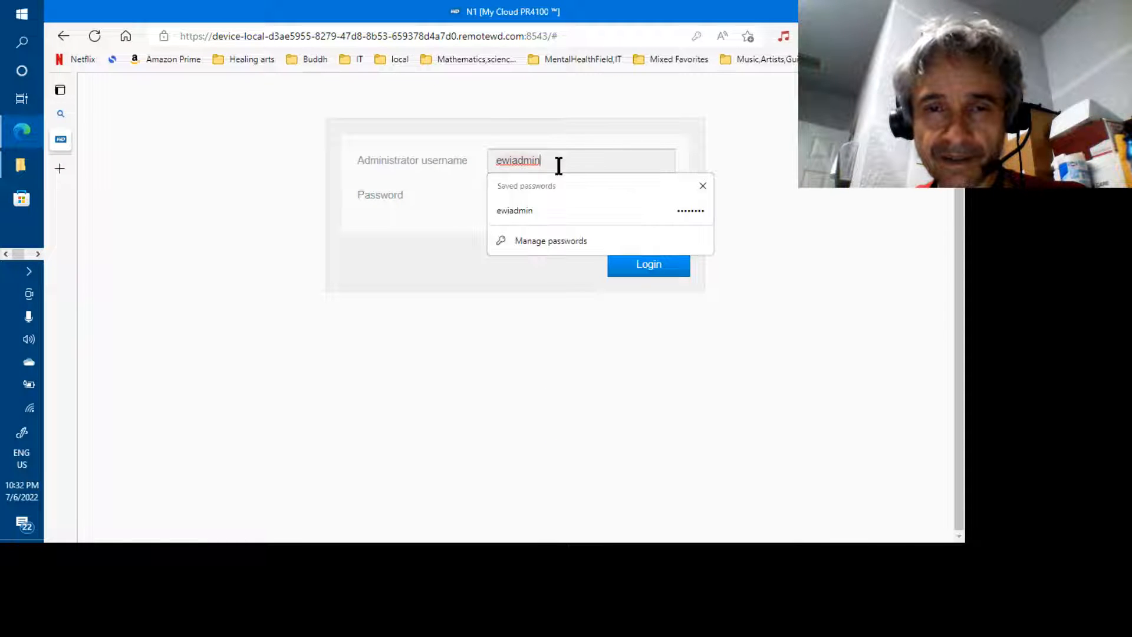
pyautogui.click(575, 210)
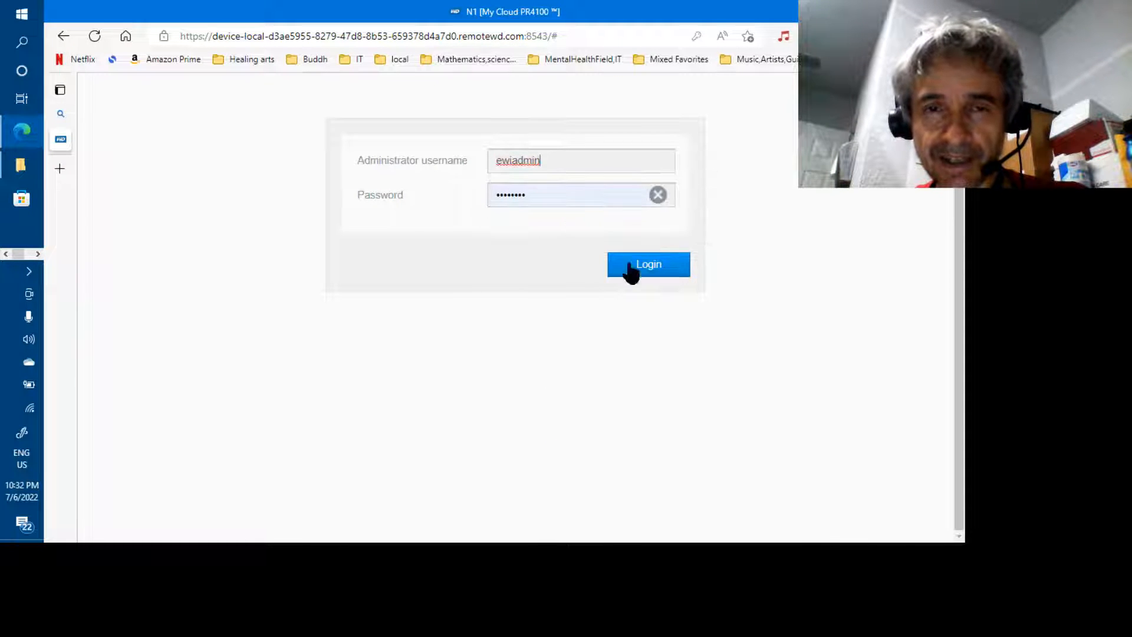
pyautogui.click(638, 269)
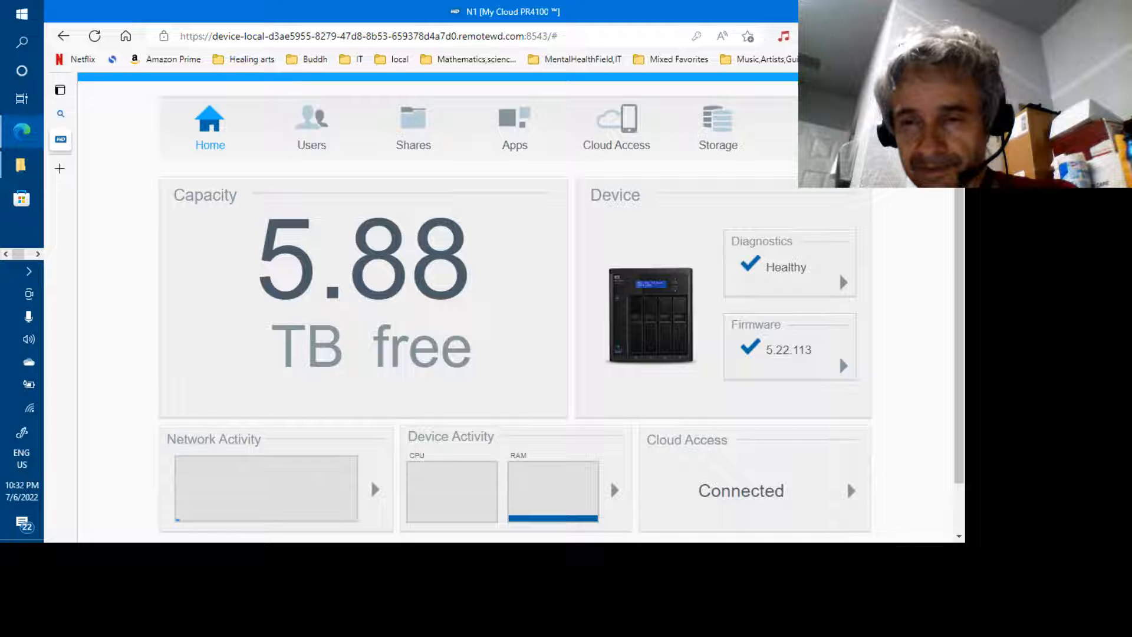
# Step: Open the NAS's local network users page and look through the existing p_ and q_ accounts in the user list
pyautogui.click(820, 127)
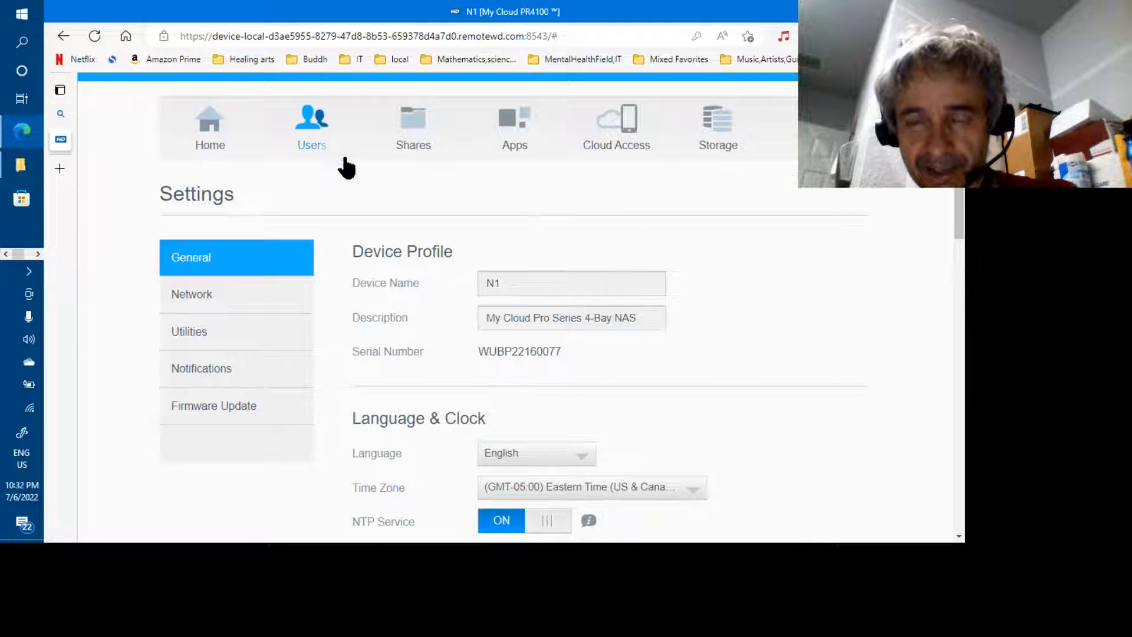
pyautogui.click(319, 144)
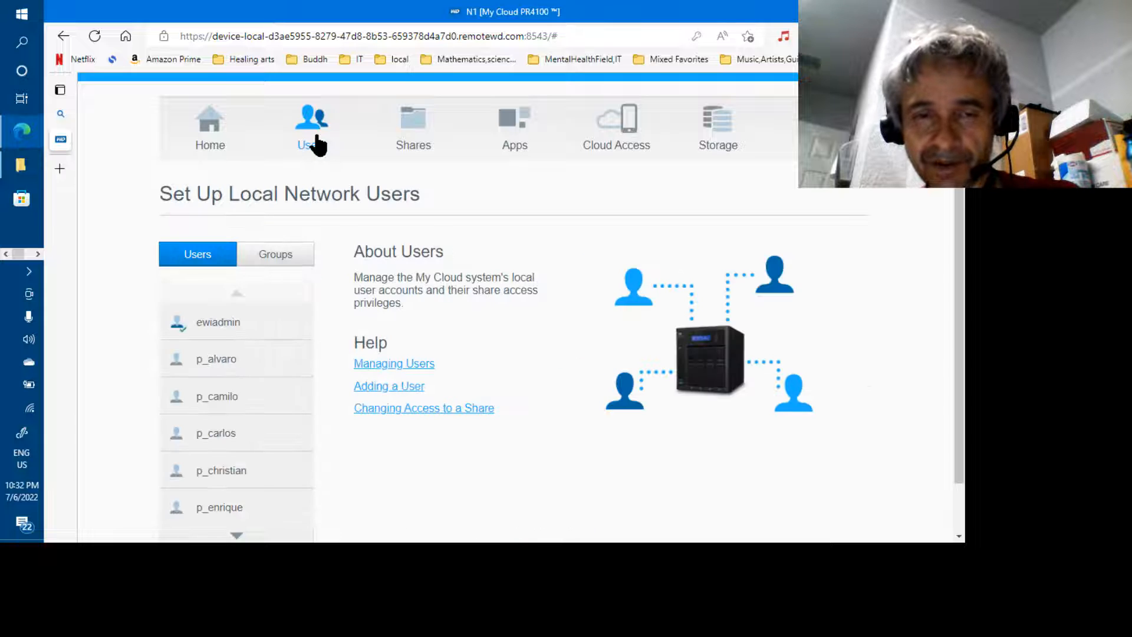
pyautogui.moveTo(300, 360); pyautogui.dragTo(305, 377)
pyautogui.scroll(-2, 304, 369)
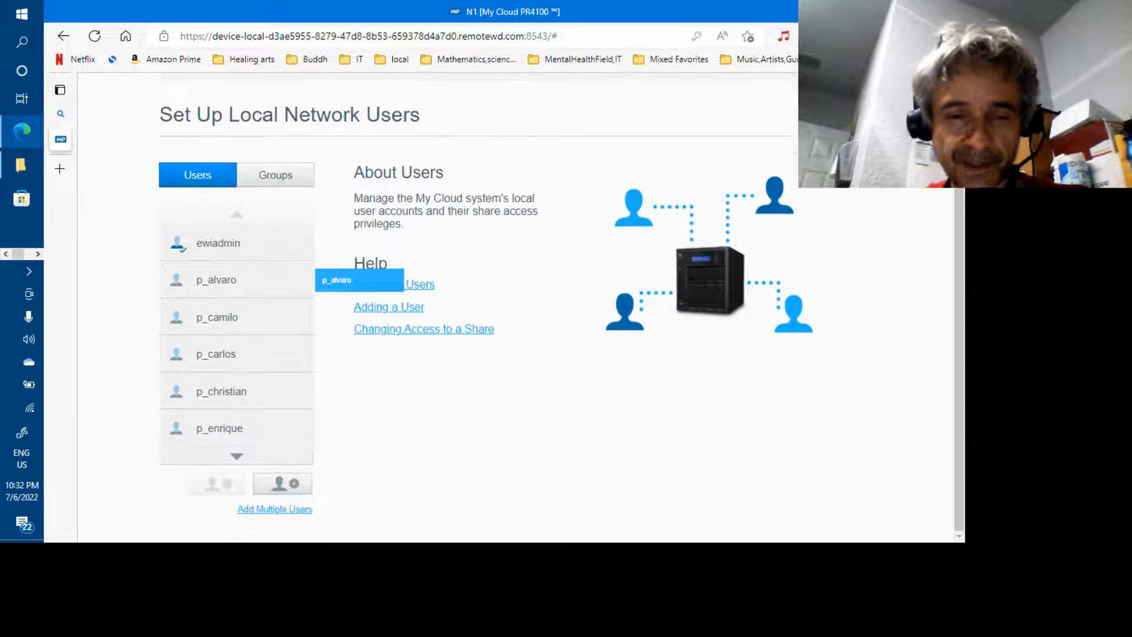
pyautogui.click(234, 476)
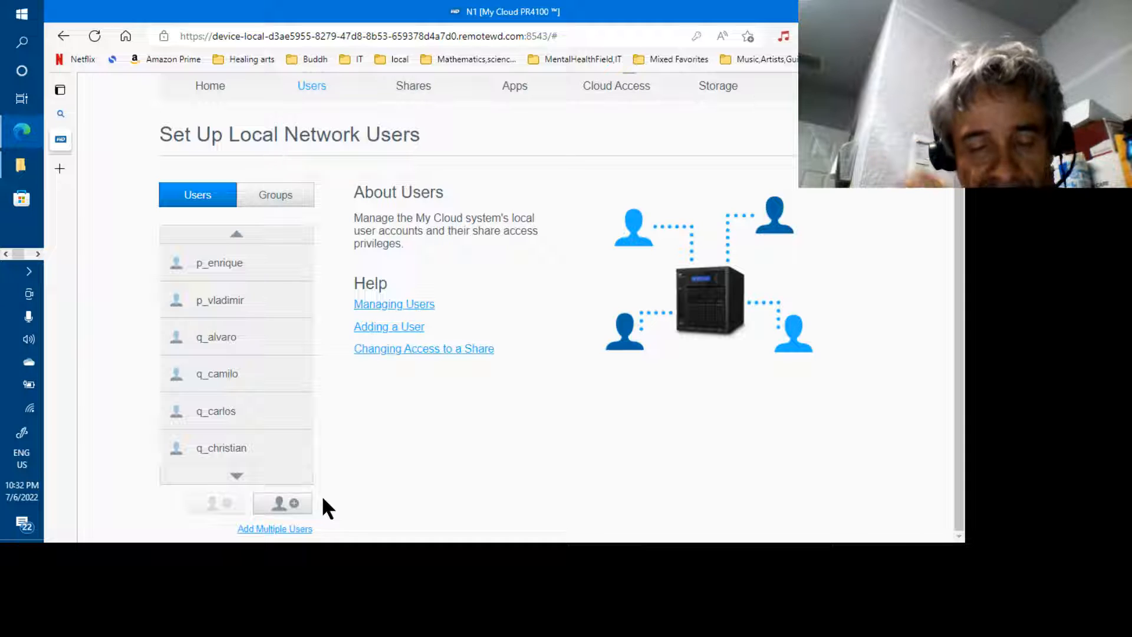
# Step: Switch to import-stage06-newNomen-20220706-alphabetized.txt in Notepad and check the order of the last two p_ user lines
pyautogui.hotkey('alt', 'Tab')
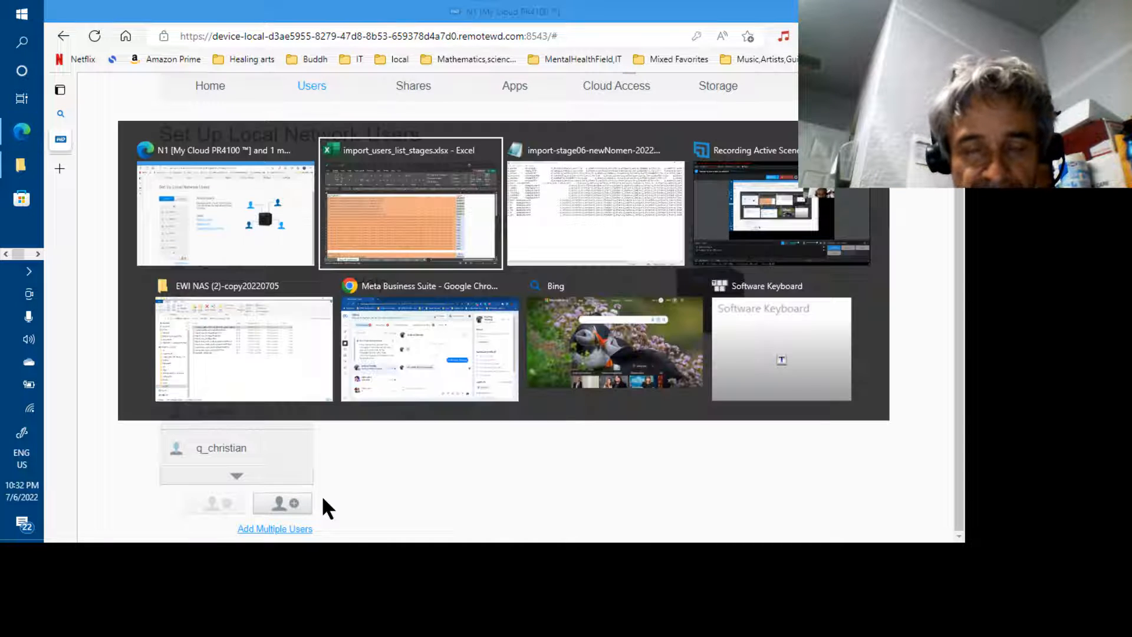
pyautogui.hotkey('alt', 'Tab')
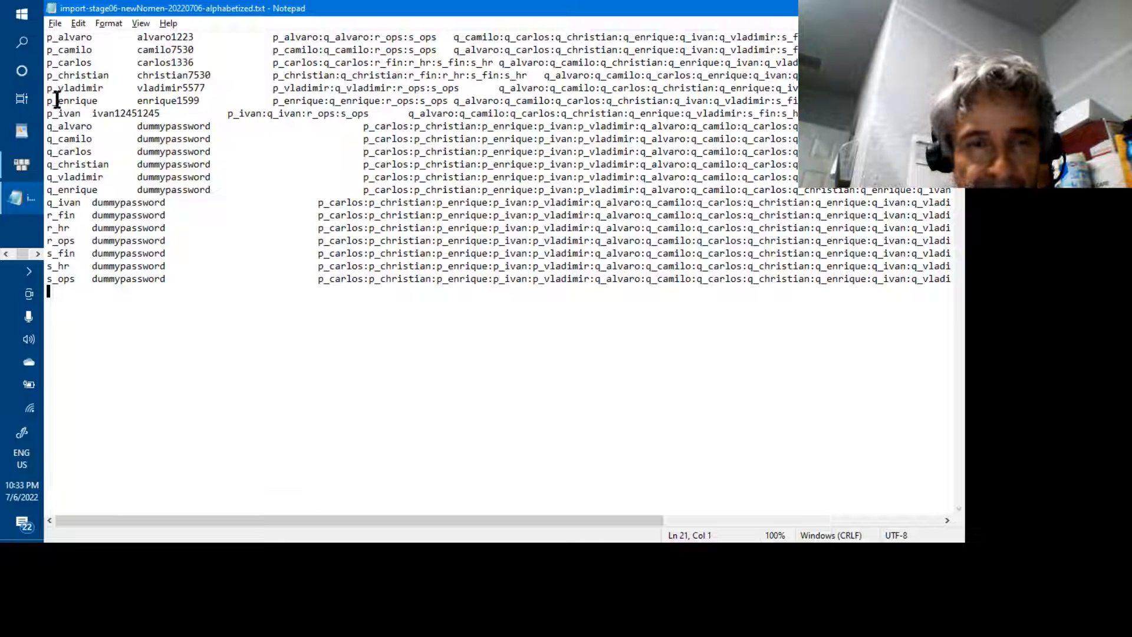
pyautogui.doubleClick(48, 101)
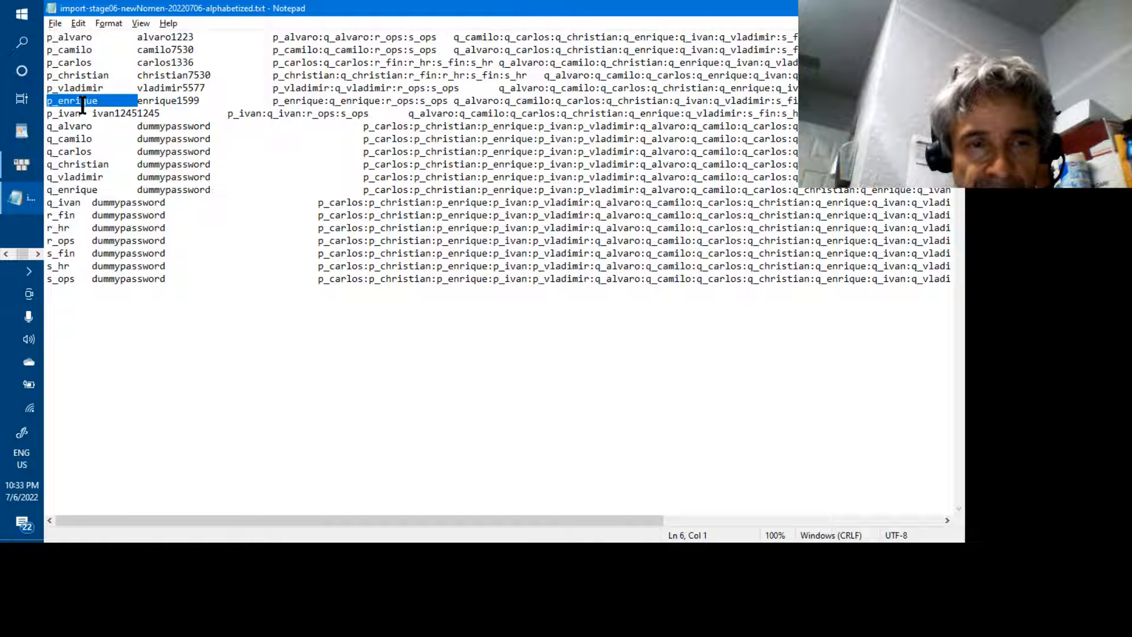
pyautogui.click(49, 114)
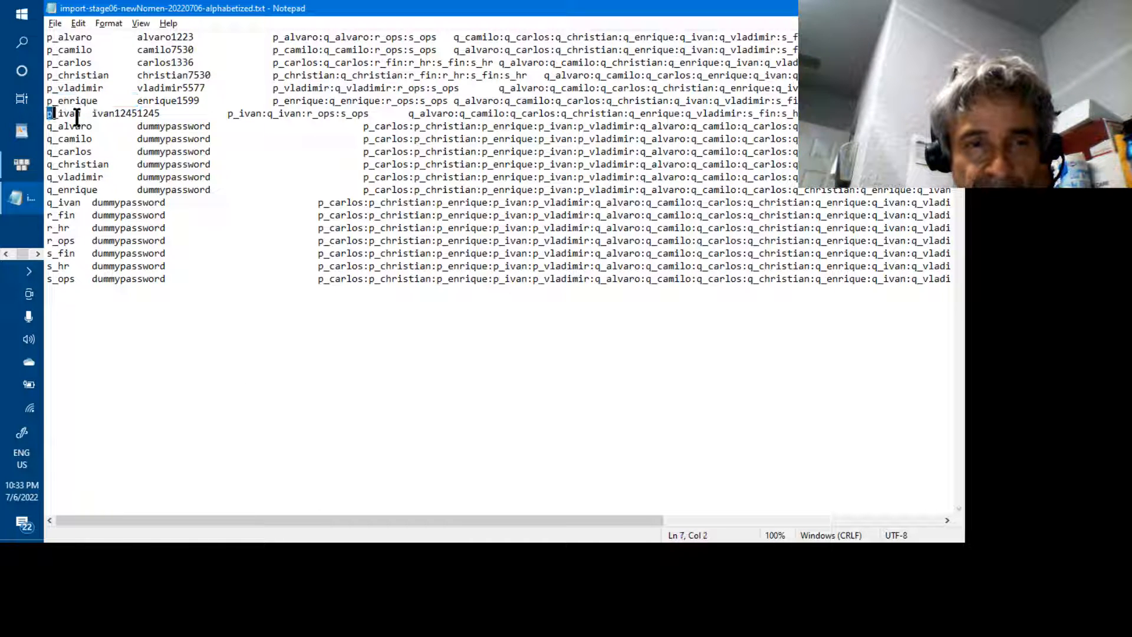
pyautogui.hotkey('shift', 'Right')
pyautogui.click(83, 115)
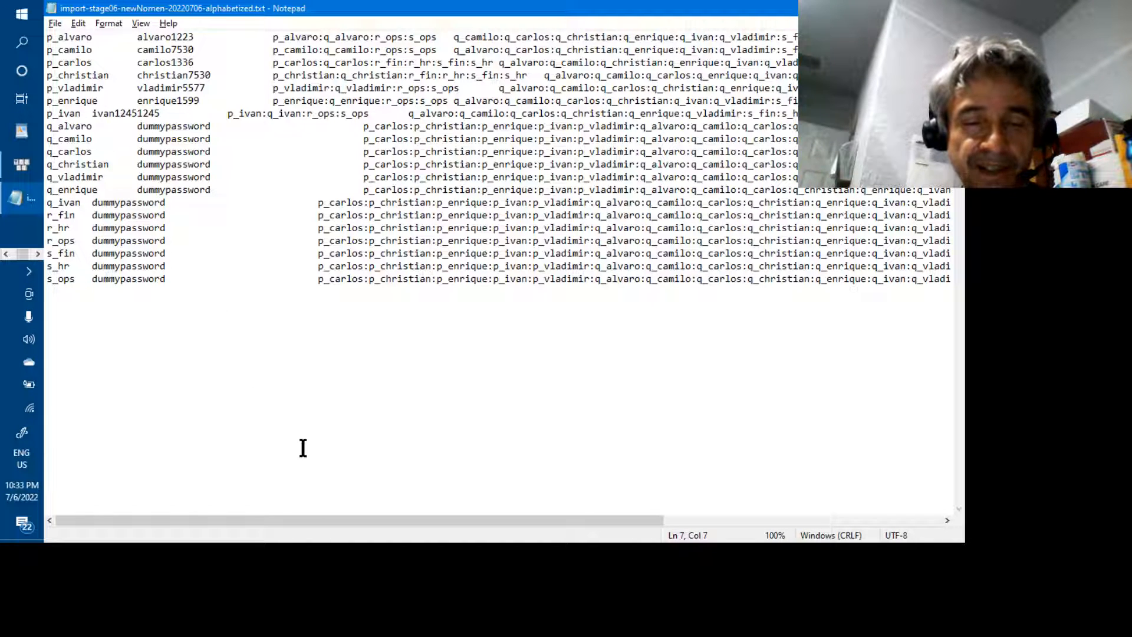
# Step: Switch back to the My Cloud PR4100 page in Edge and start adding multiple users with the Import Users method
pyautogui.hotkey('alt', 'Tab')
pyautogui.hotkey('alt', 'Tab')
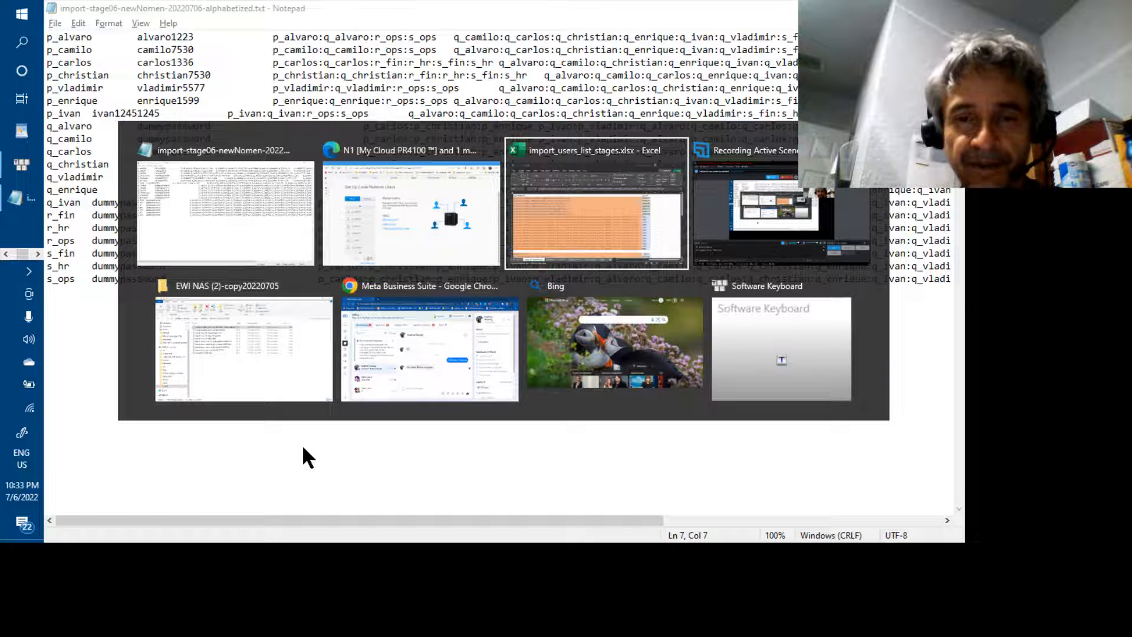
pyautogui.hotkey('alt', 'Tab')
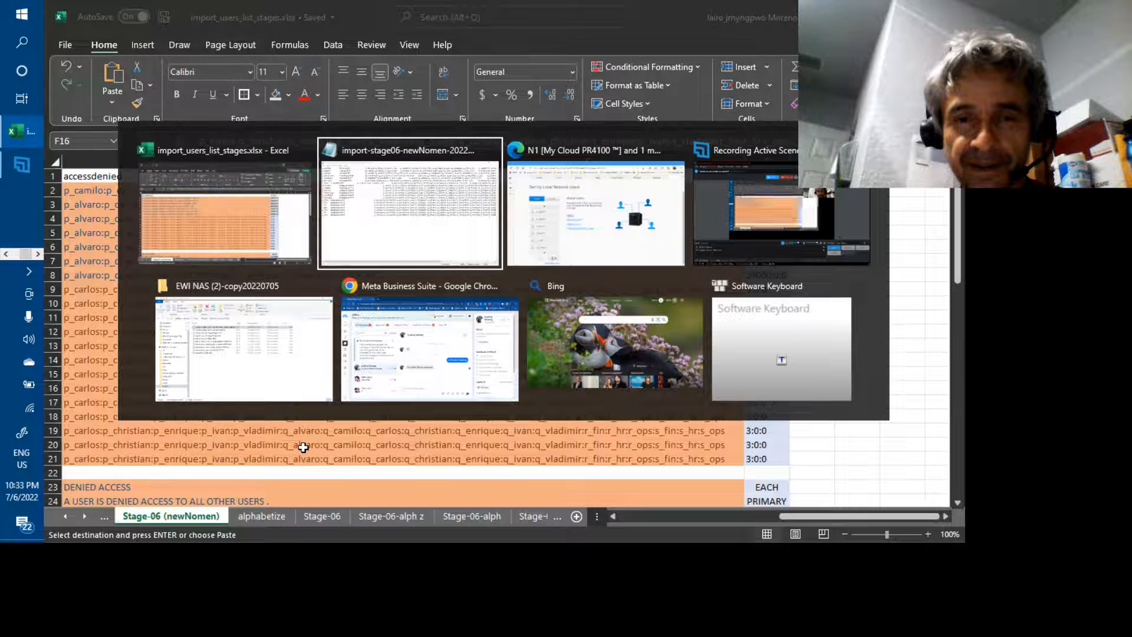
pyautogui.hotkey('alt', 'Tab')
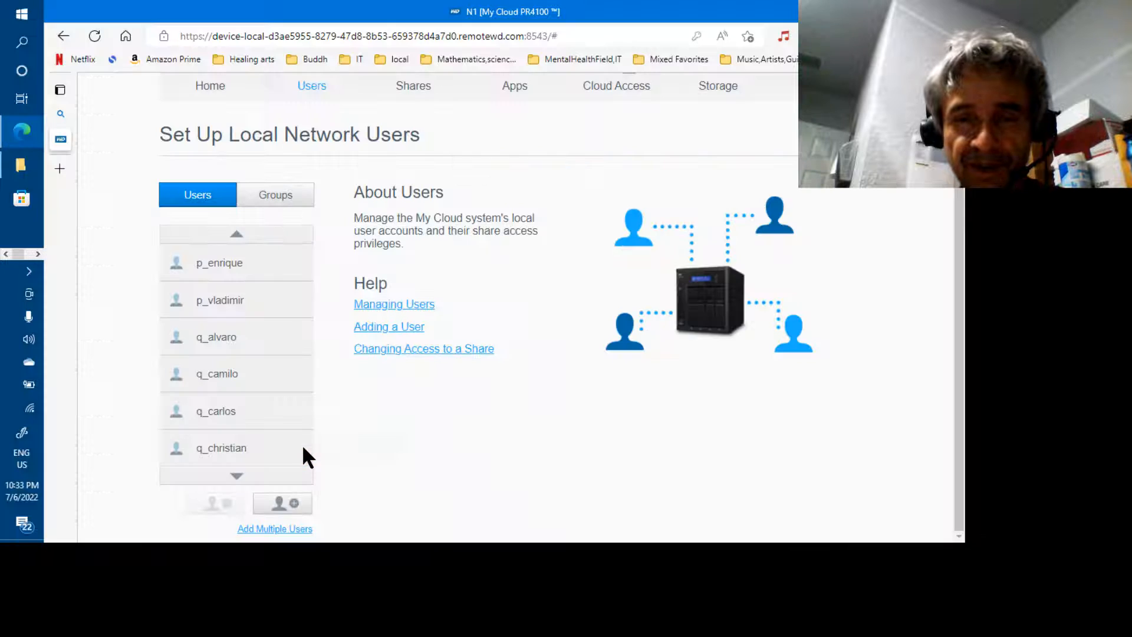
pyautogui.click(257, 529)
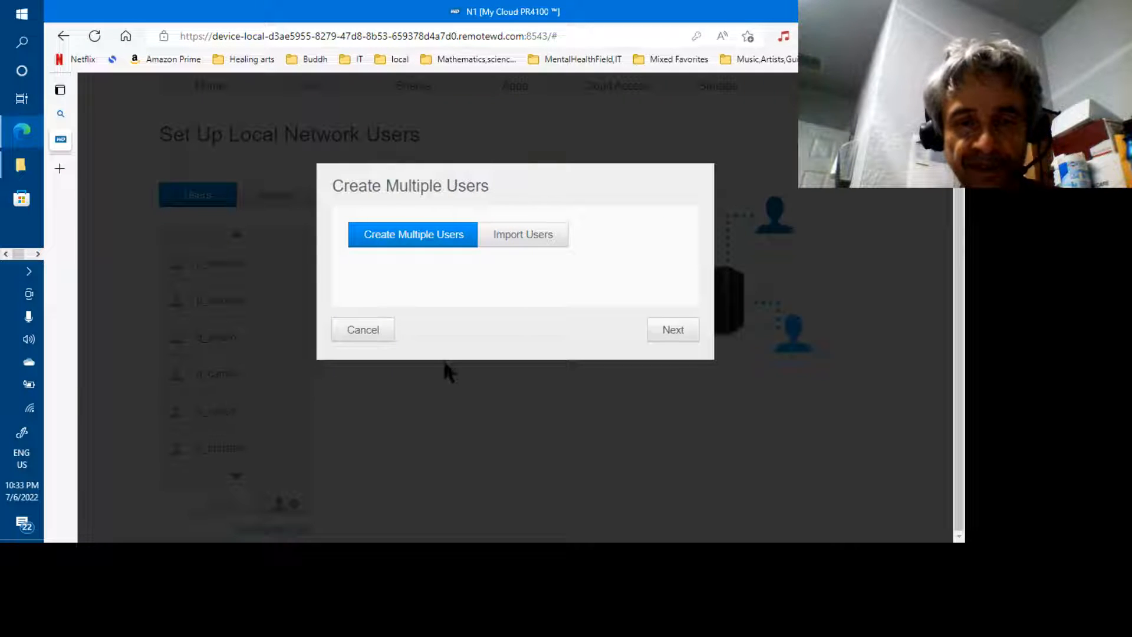
pyautogui.click(512, 239)
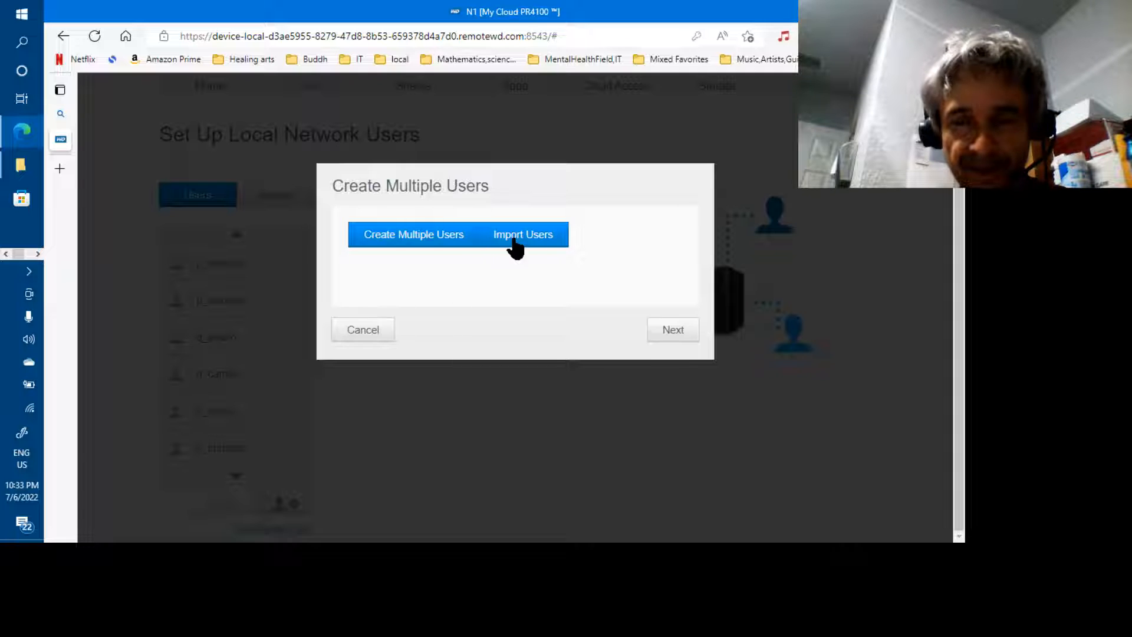
pyautogui.click(670, 339)
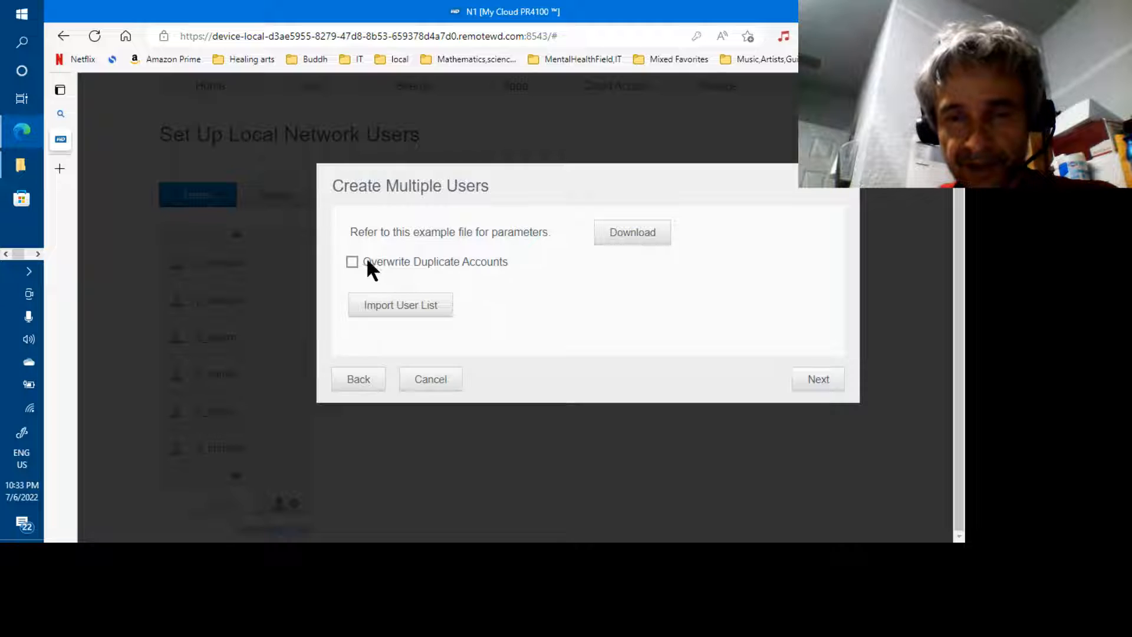
# Step: Enable Overwrite Duplicate Accounts, load import-stage06-newNomen-20220706-alphabetized.txt as the user list, and continue to the import preview
pyautogui.click(352, 262)
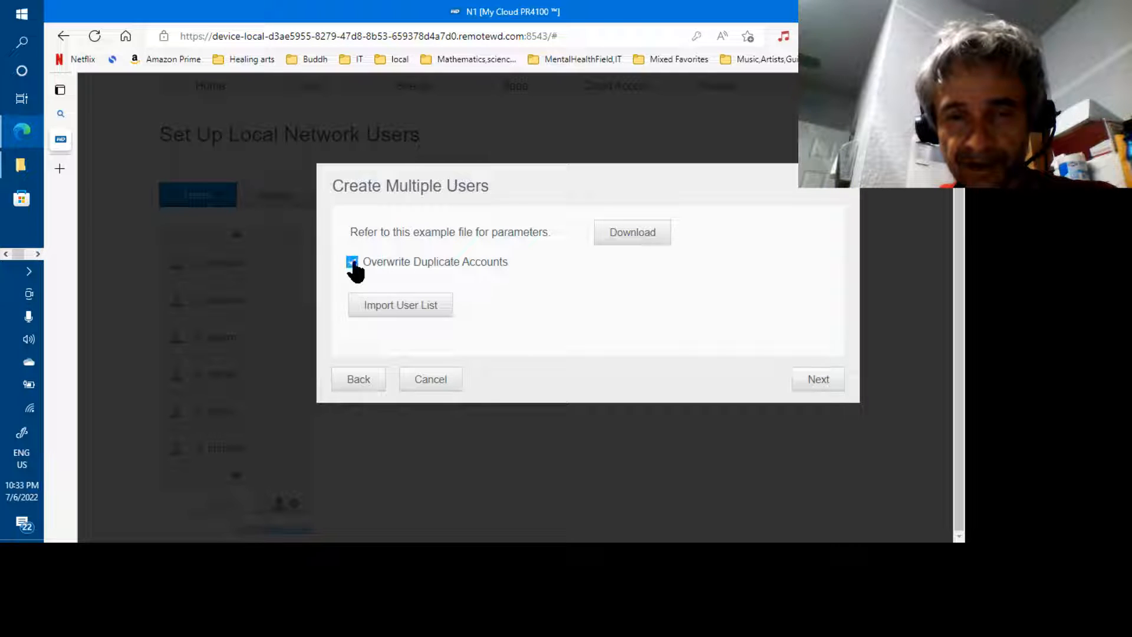
pyautogui.click(391, 302)
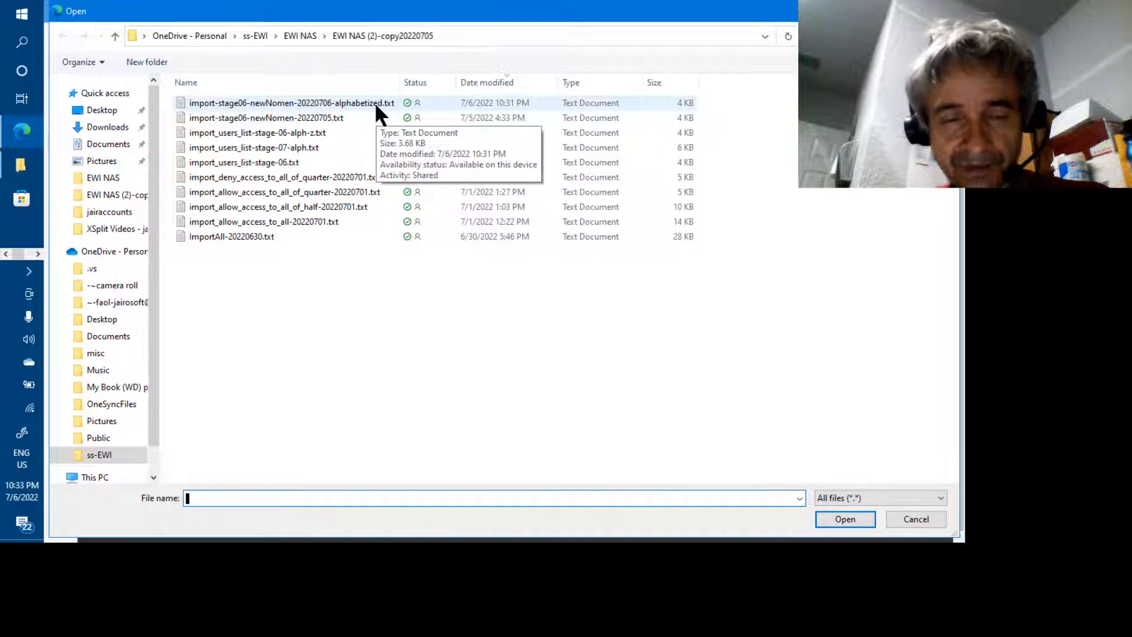
pyautogui.click(505, 103)
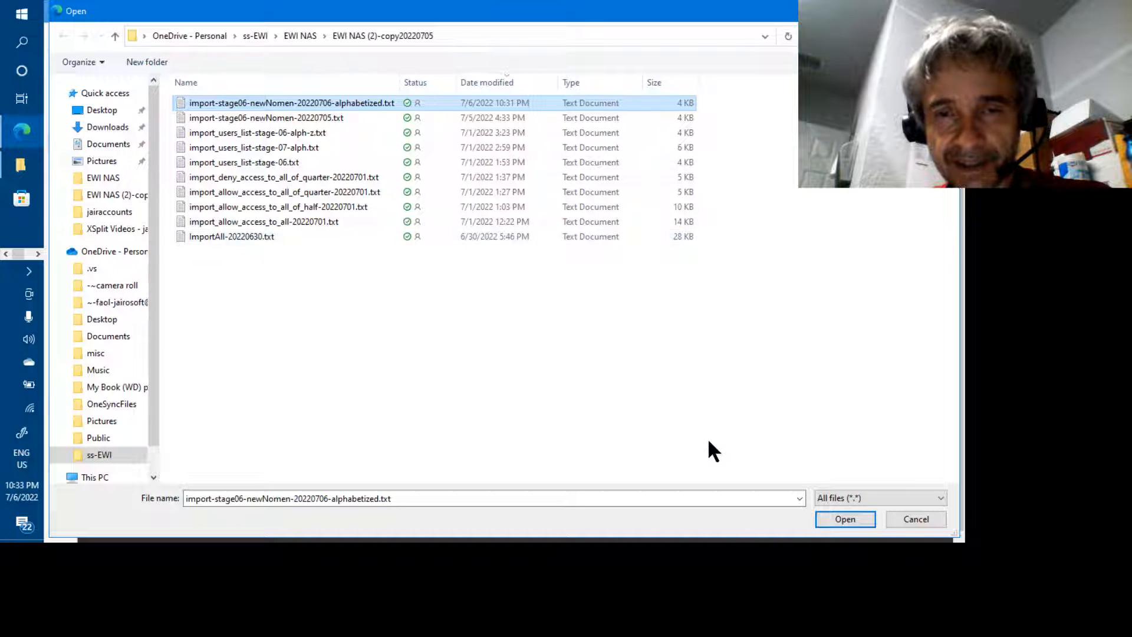
pyautogui.click(831, 524)
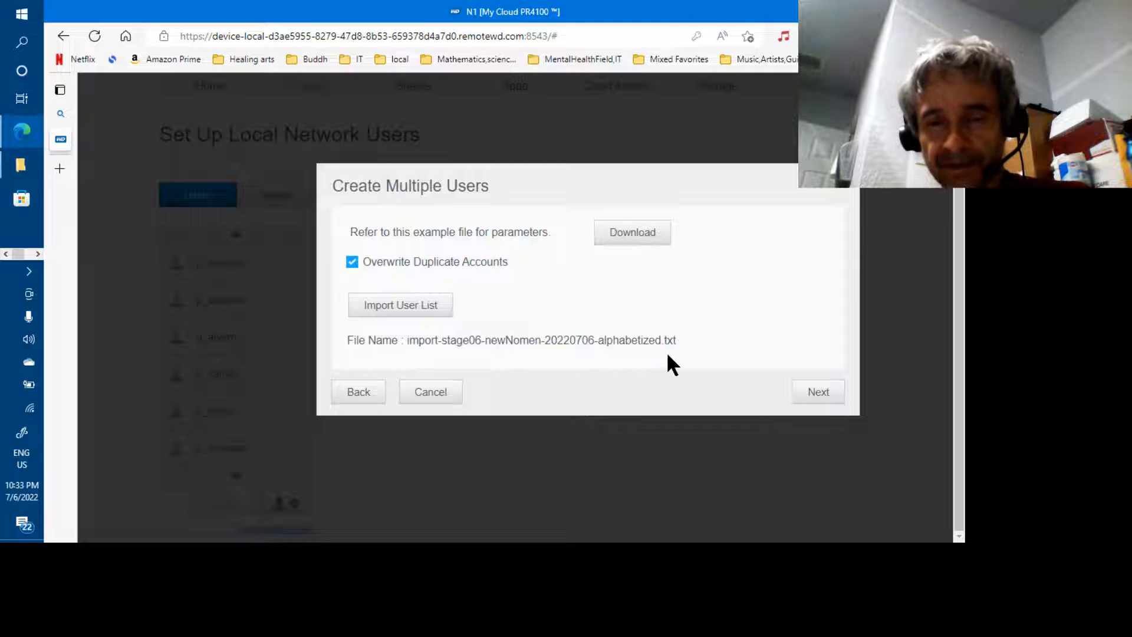
pyautogui.click(817, 393)
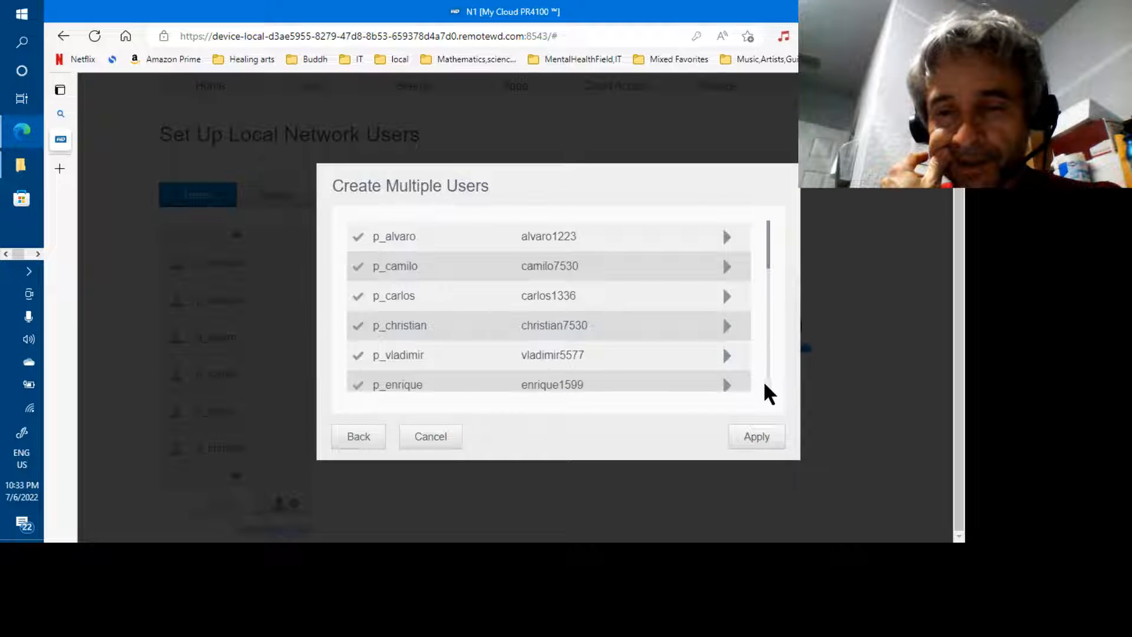
# Step: Find the new primary user's p_ entry in the import preview and check its user name and password
pyautogui.scroll(-3, 768, 388)
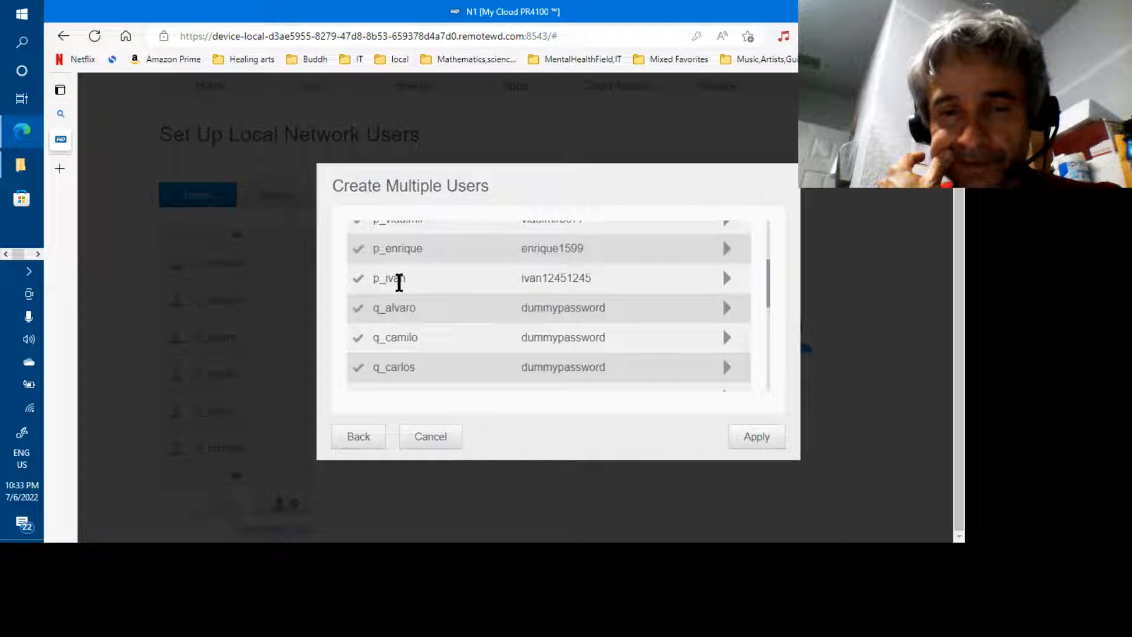
pyautogui.moveTo(373, 278); pyautogui.dragTo(414, 281)
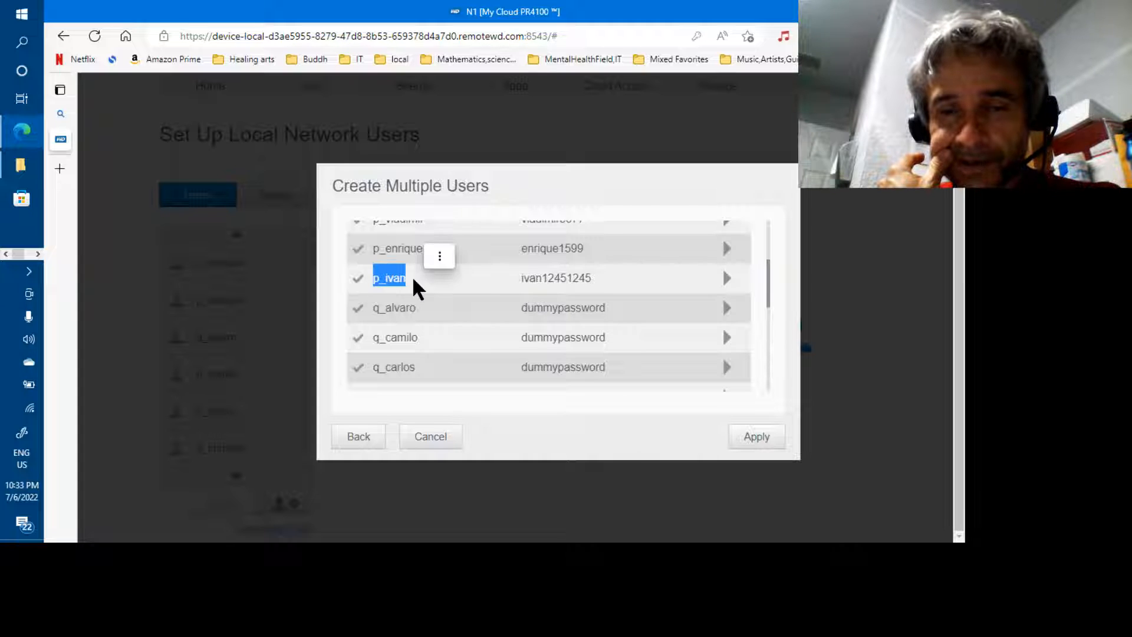
pyautogui.moveTo(521, 278); pyautogui.dragTo(602, 282)
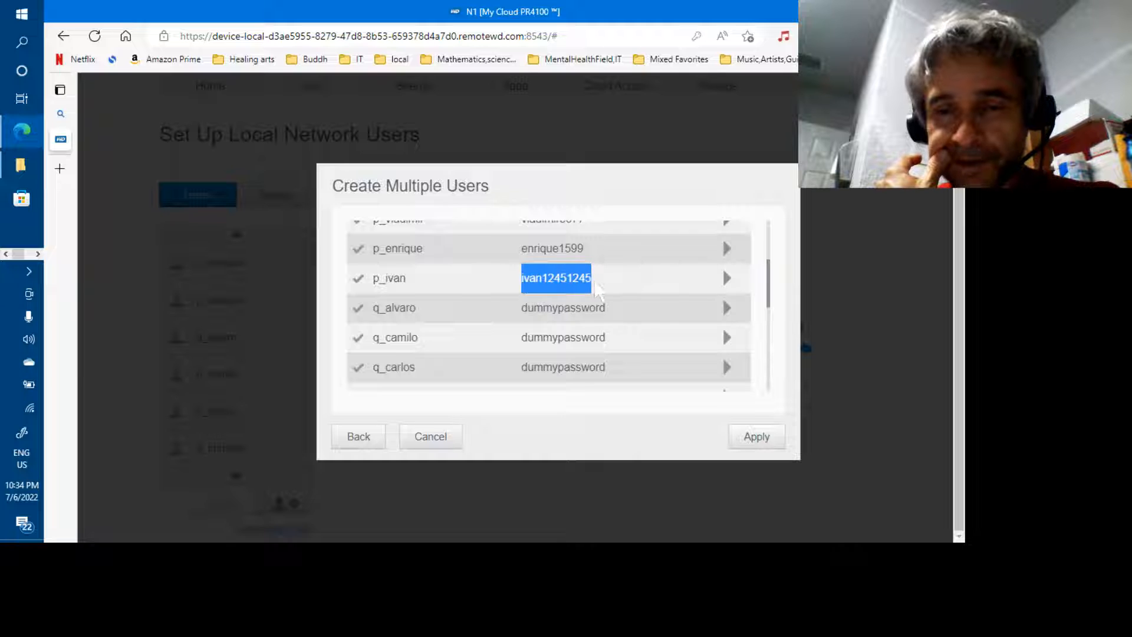
# Step: Review the new primary user's quota, read/write, deny-access and read-only entries in its import details, and close the details
pyautogui.click(725, 278)
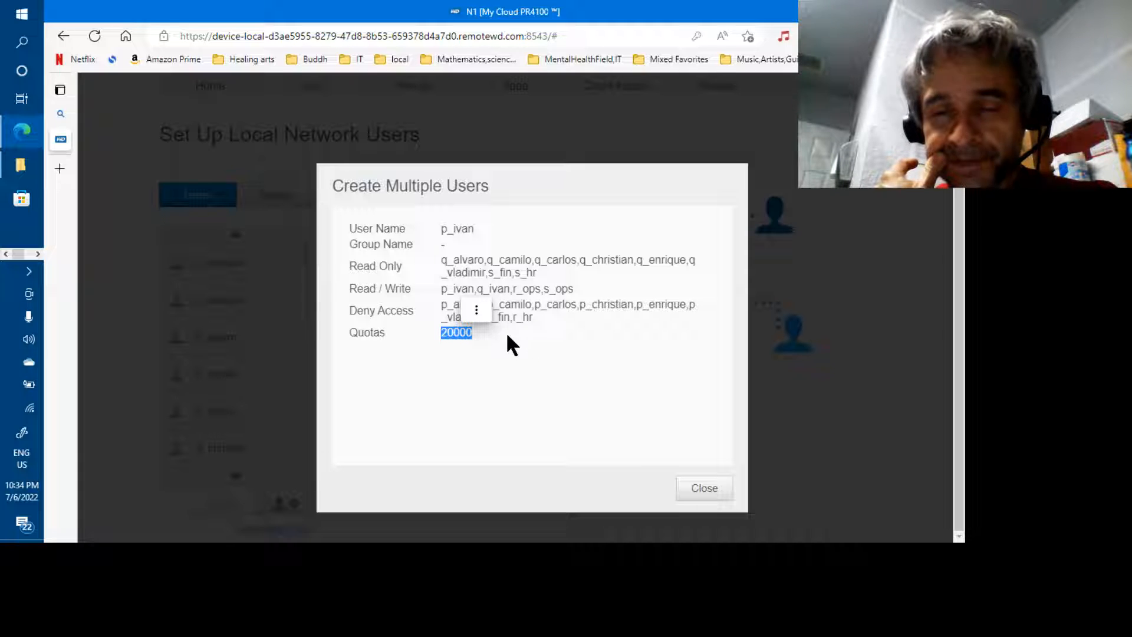
pyautogui.click(486, 307)
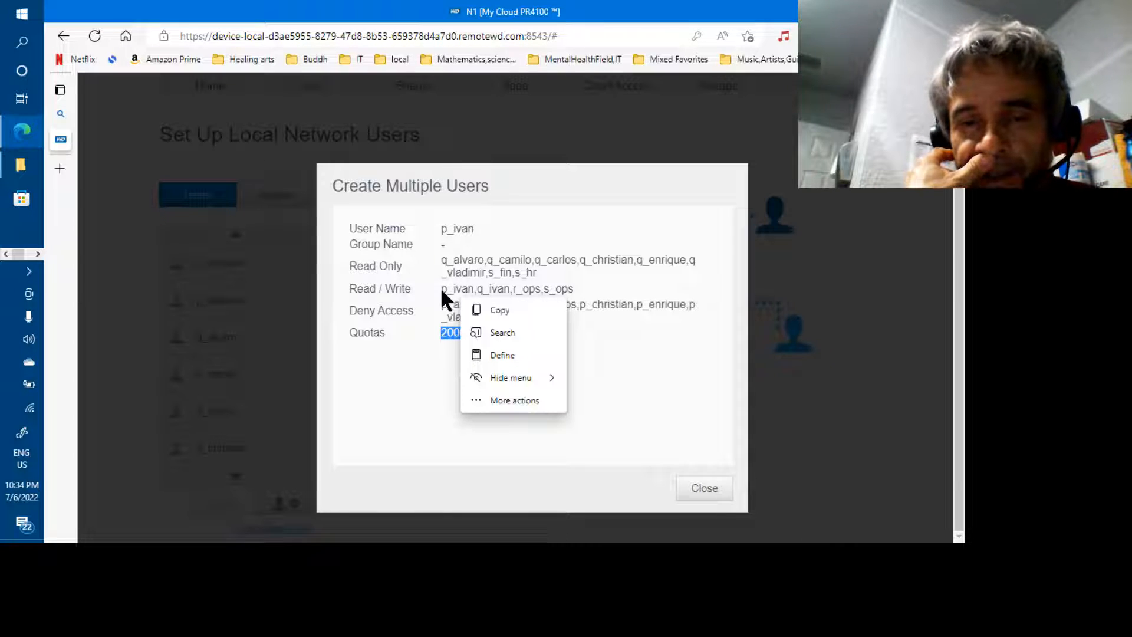
pyautogui.moveTo(441, 288); pyautogui.dragTo(580, 301)
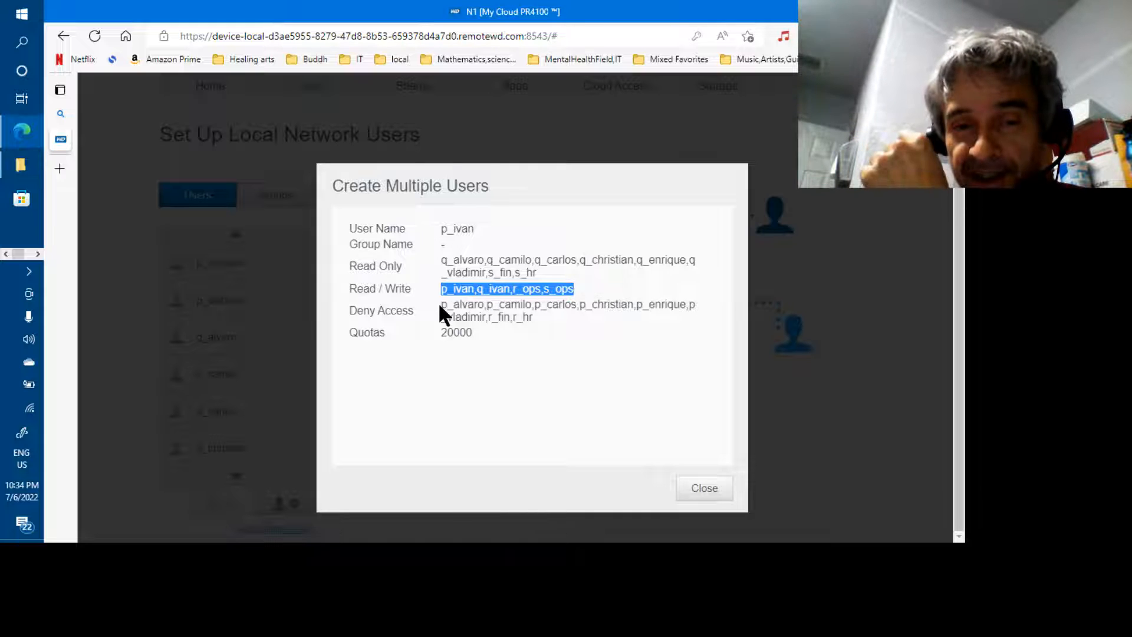
pyautogui.moveTo(442, 306); pyautogui.dragTo(514, 317)
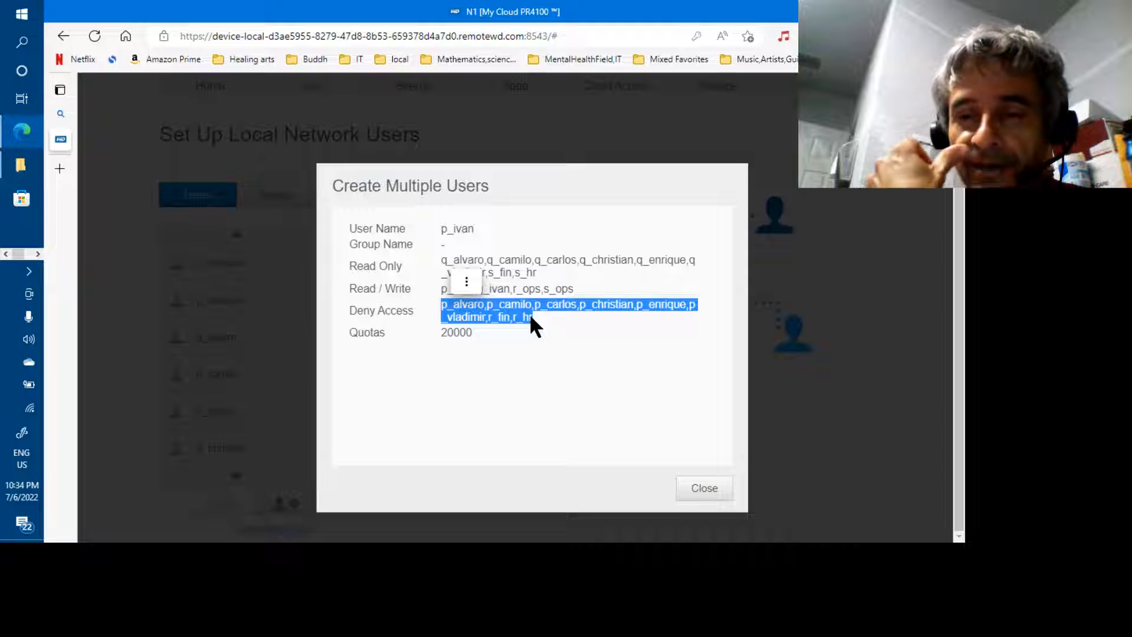
pyautogui.click(441, 260)
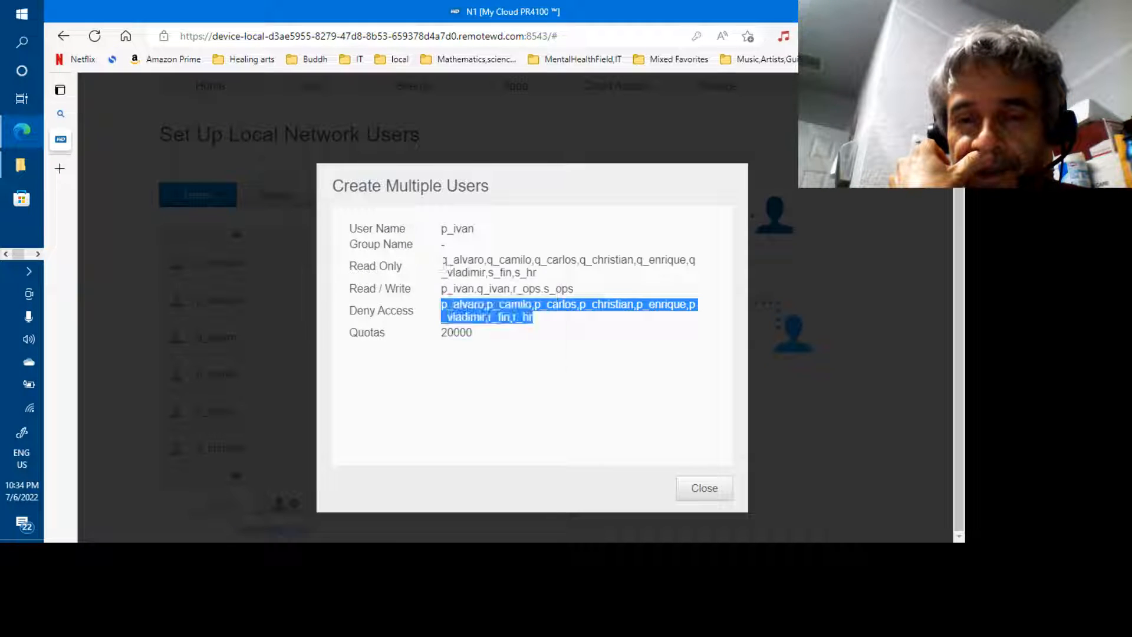
pyautogui.moveTo(441, 259); pyautogui.dragTo(537, 275)
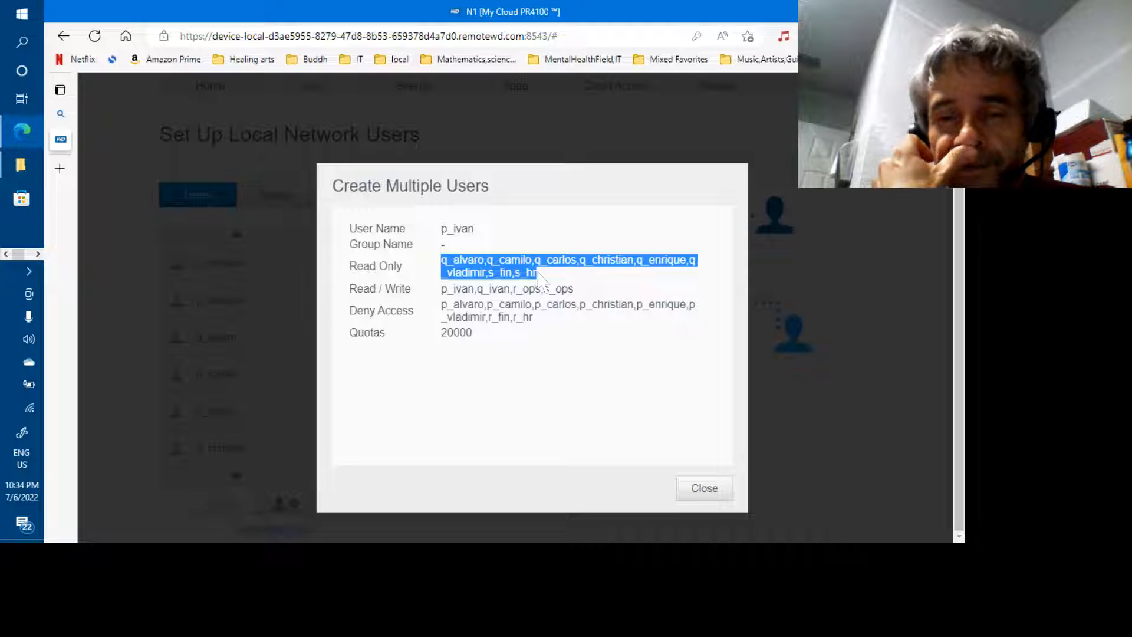
pyautogui.moveTo(540, 276); pyautogui.dragTo(644, 390)
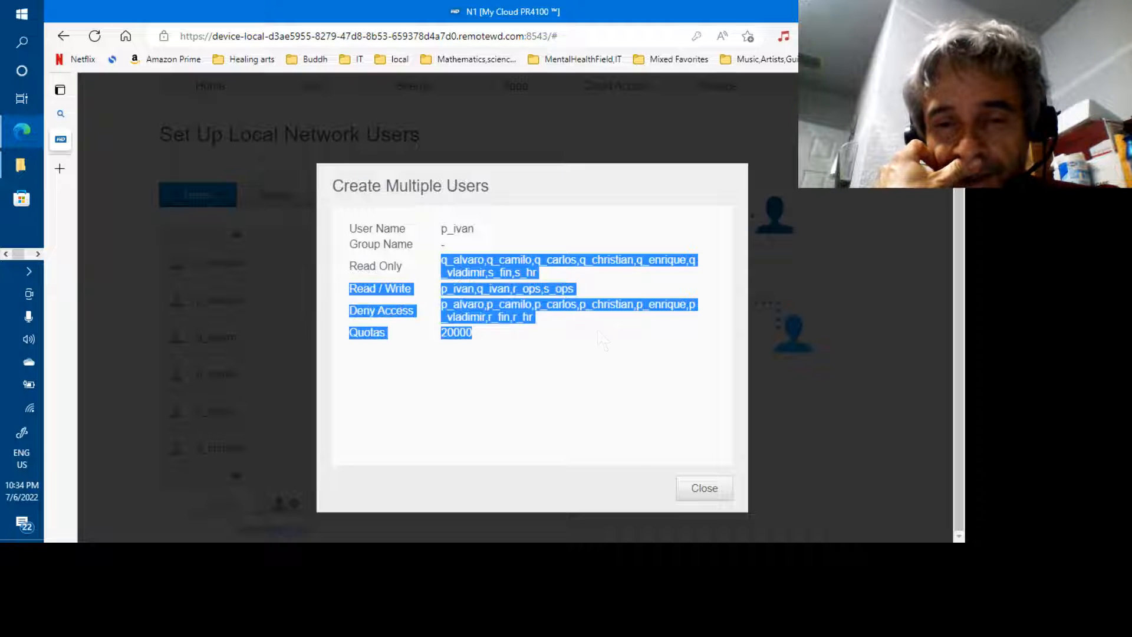
pyautogui.click(644, 391)
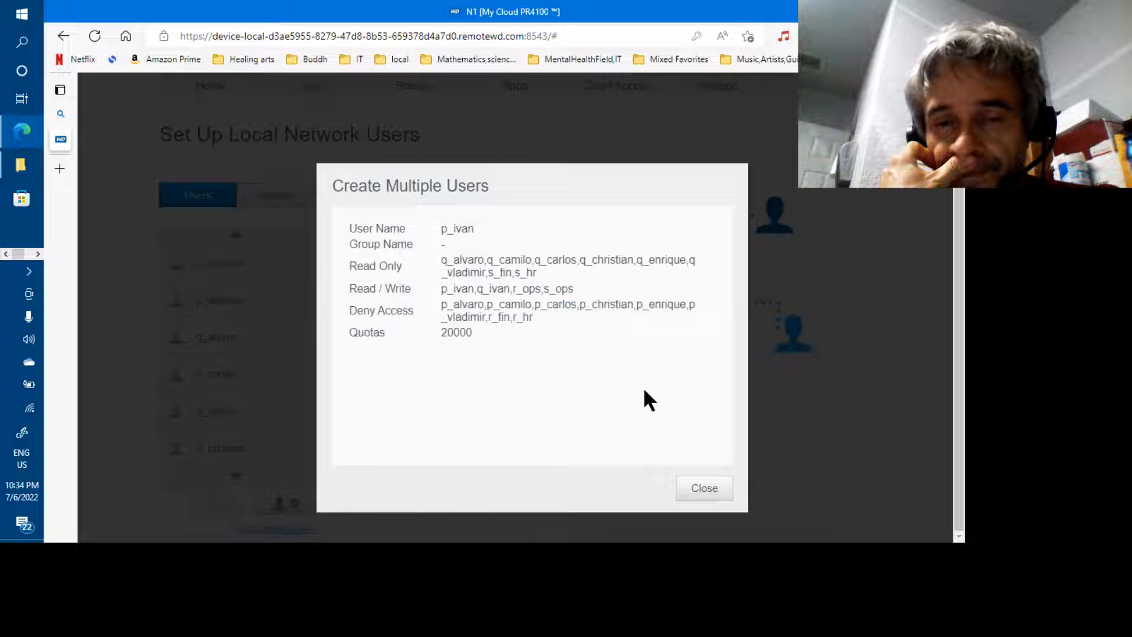
pyautogui.click(697, 490)
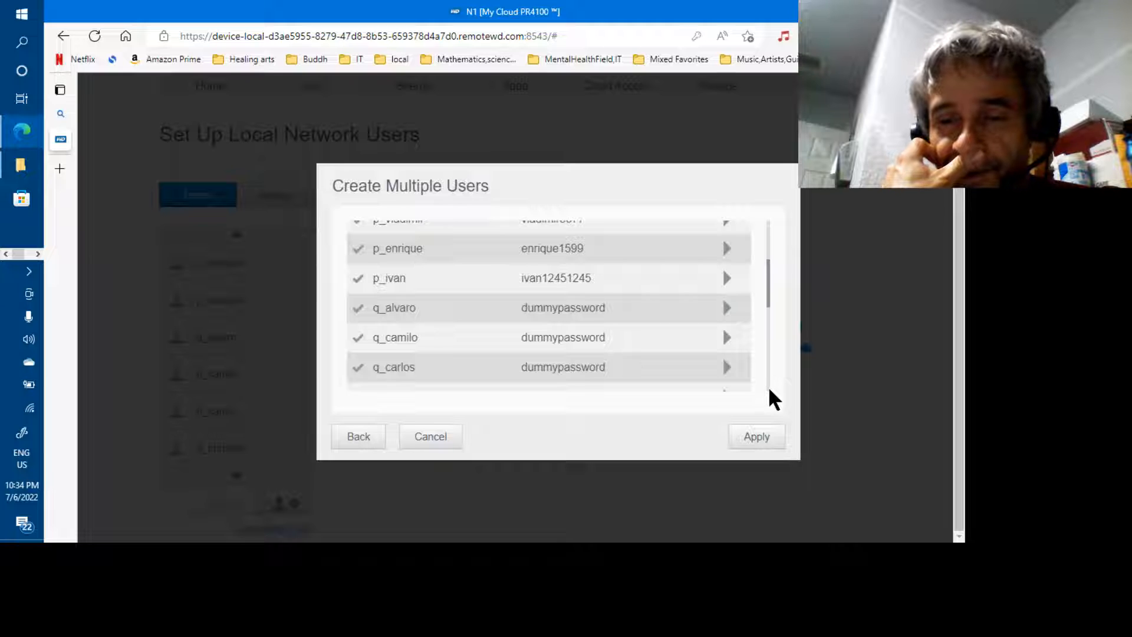
# Step: Find the new user's q_ account in the import preview, review the deny-access list in its details, and close the details
pyautogui.scroll(-3, 770, 390)
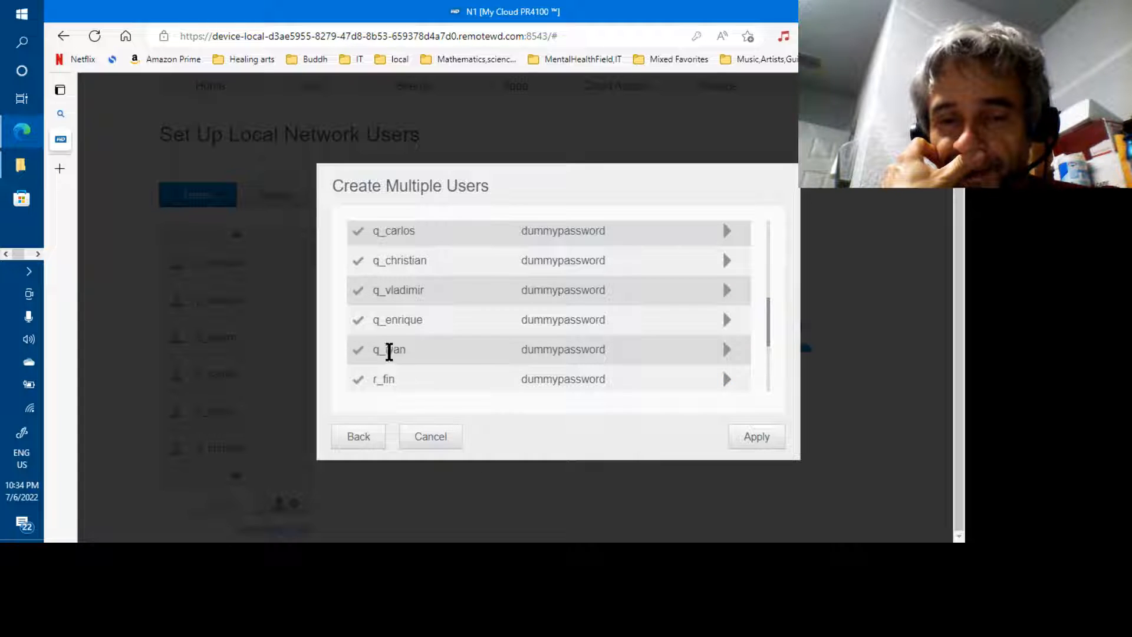
pyautogui.doubleClick(375, 351)
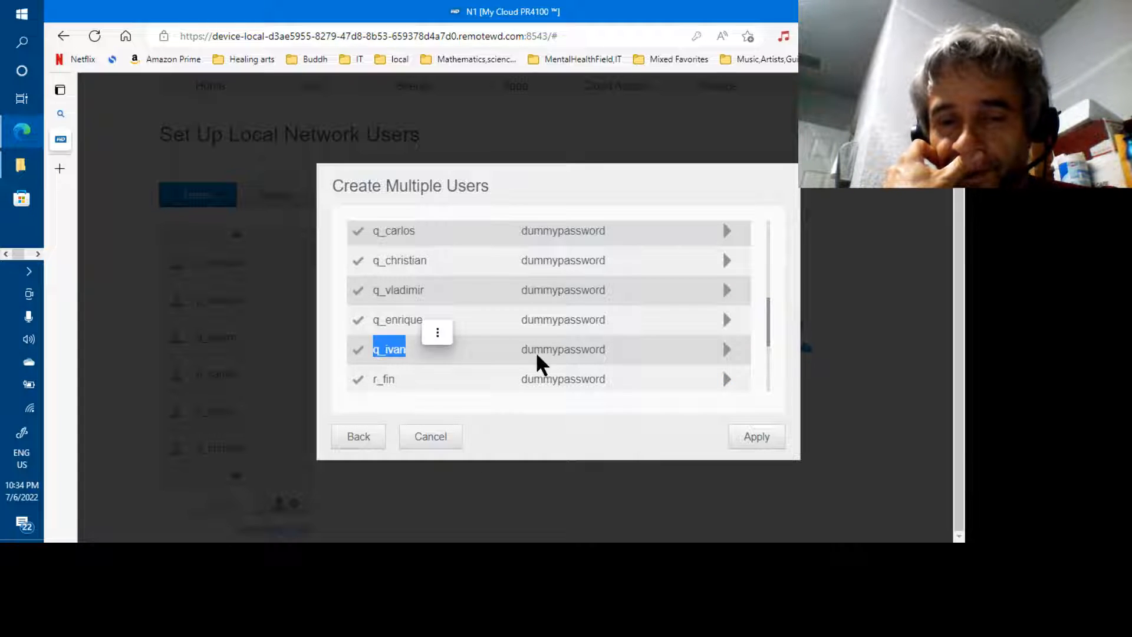
pyautogui.click(727, 350)
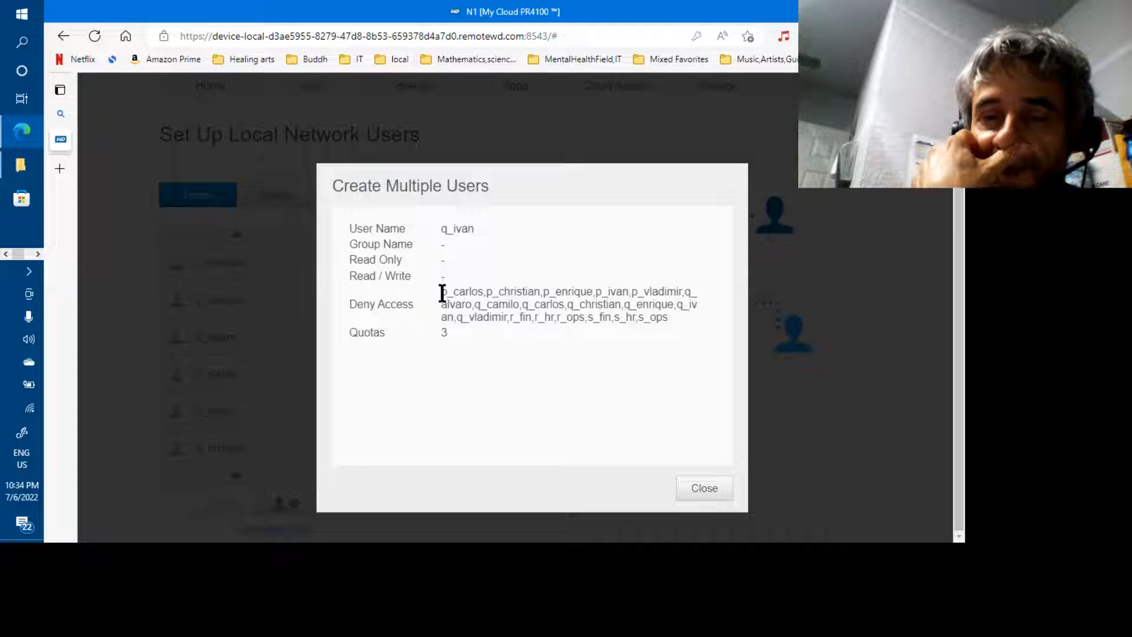
pyautogui.moveTo(441, 292); pyautogui.dragTo(683, 326)
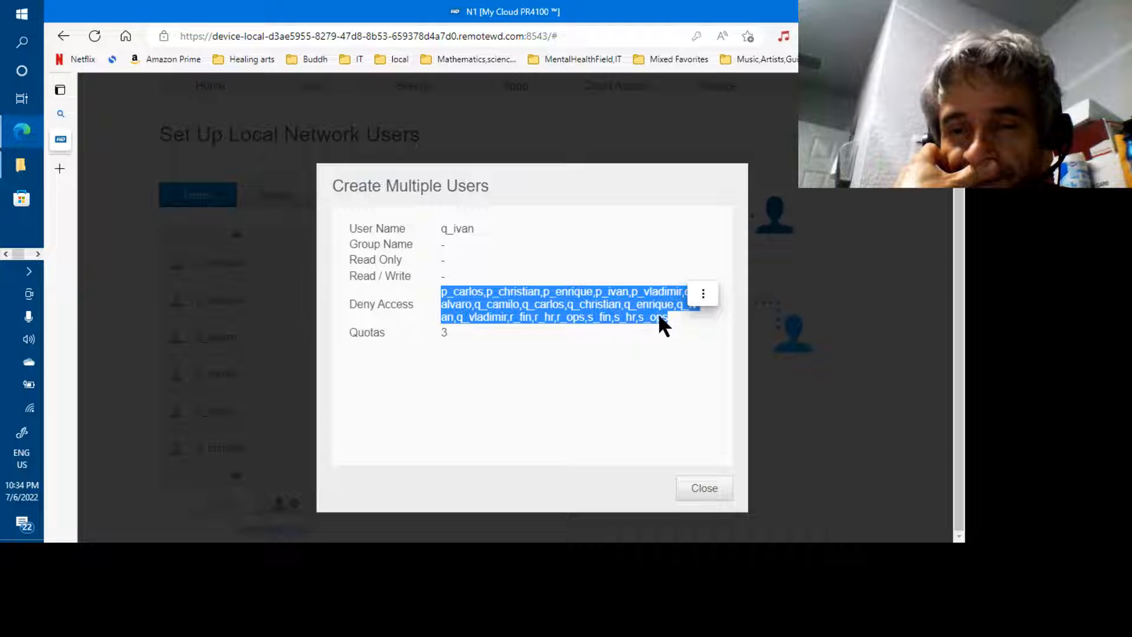
pyautogui.click(682, 325)
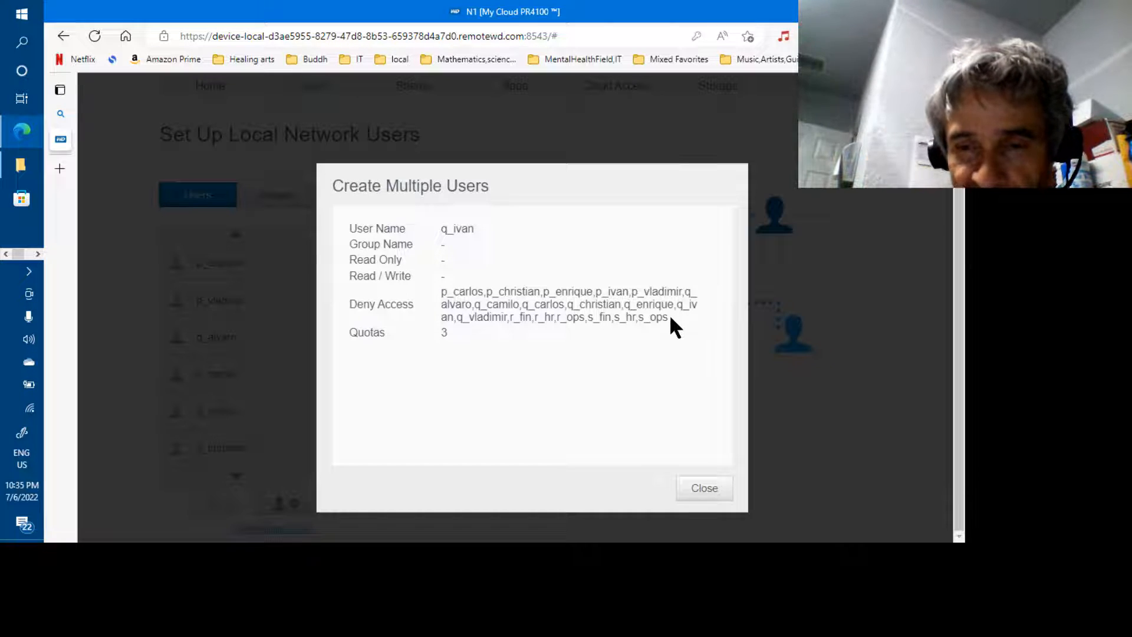
pyautogui.moveTo(670, 314); pyautogui.dragTo(430, 282)
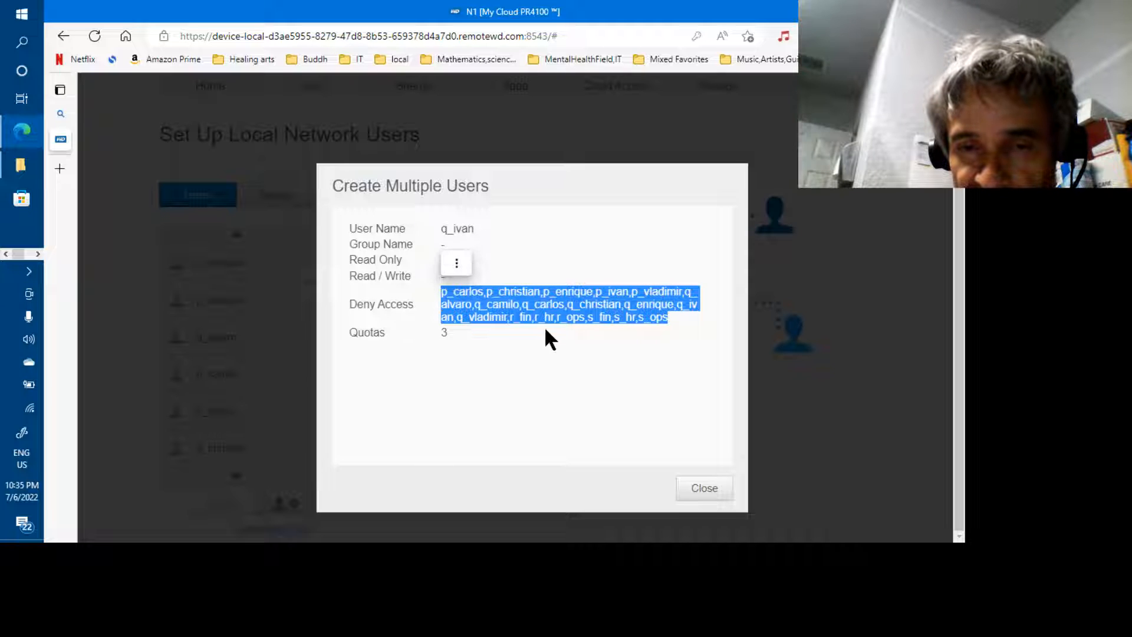
pyautogui.click(715, 490)
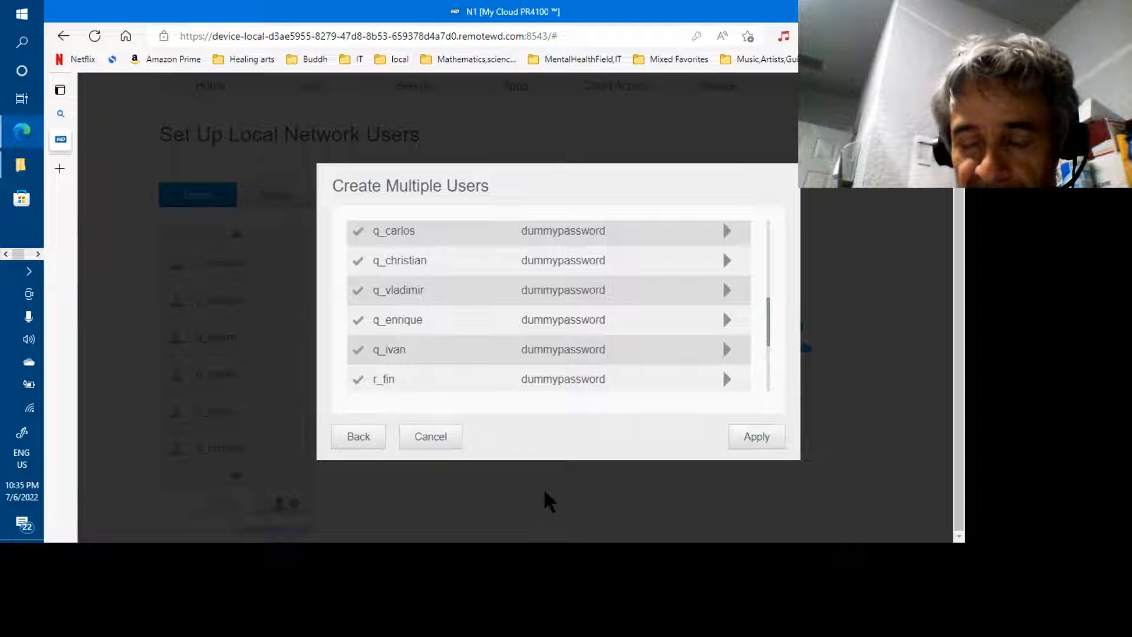
# Step: Cancel the multiple-user import, switch to import_users_list_stages.xlsx in Excel, and go to accessdenied cell F9 on the Stage-06 (newNomen) sheet
pyautogui.click(431, 436)
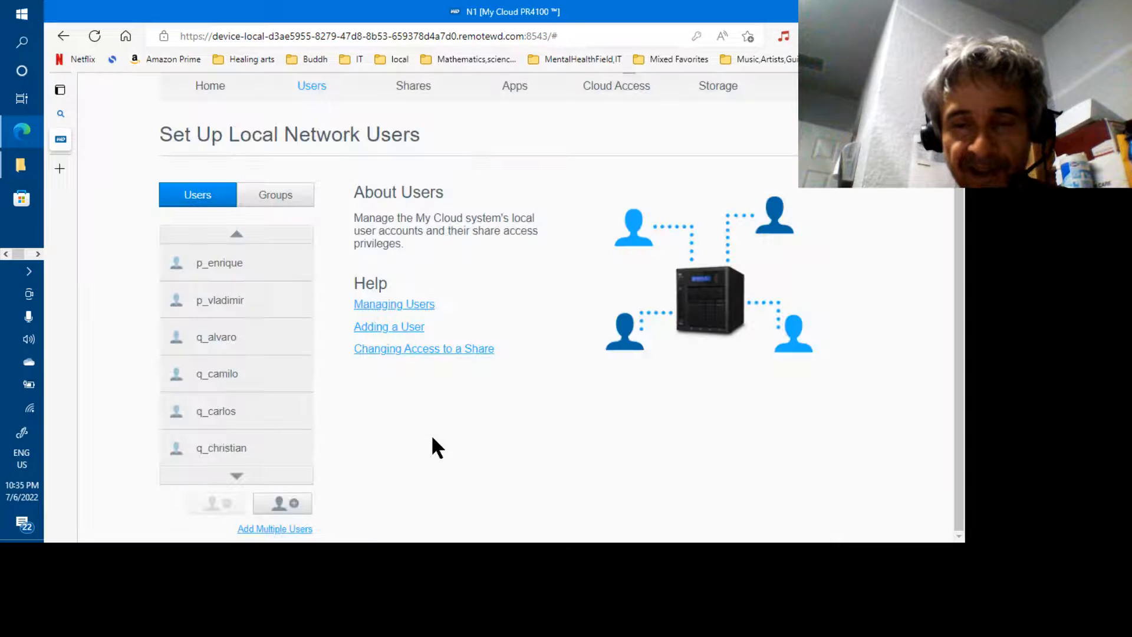
pyautogui.hotkey('alt', 'Tab')
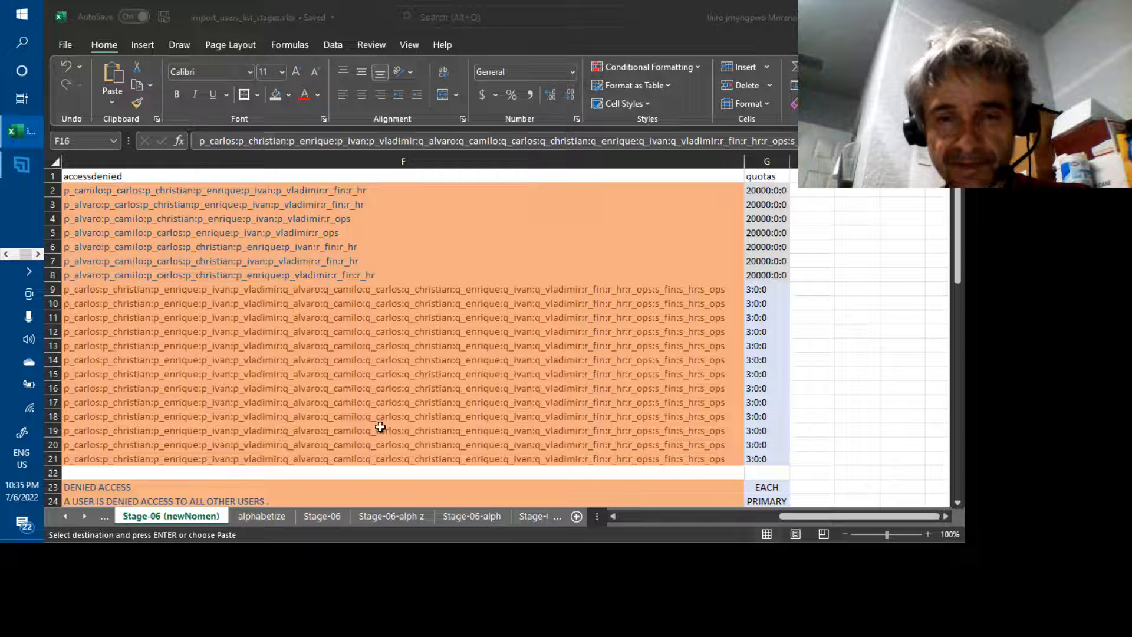
pyautogui.click(340, 419)
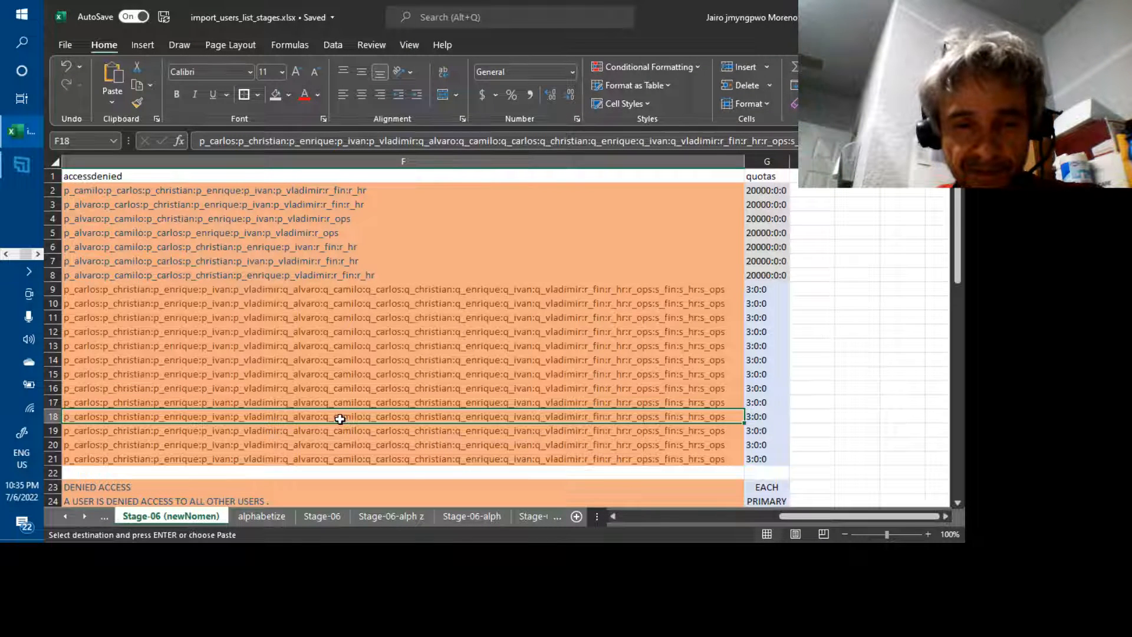
pyautogui.press('Home')
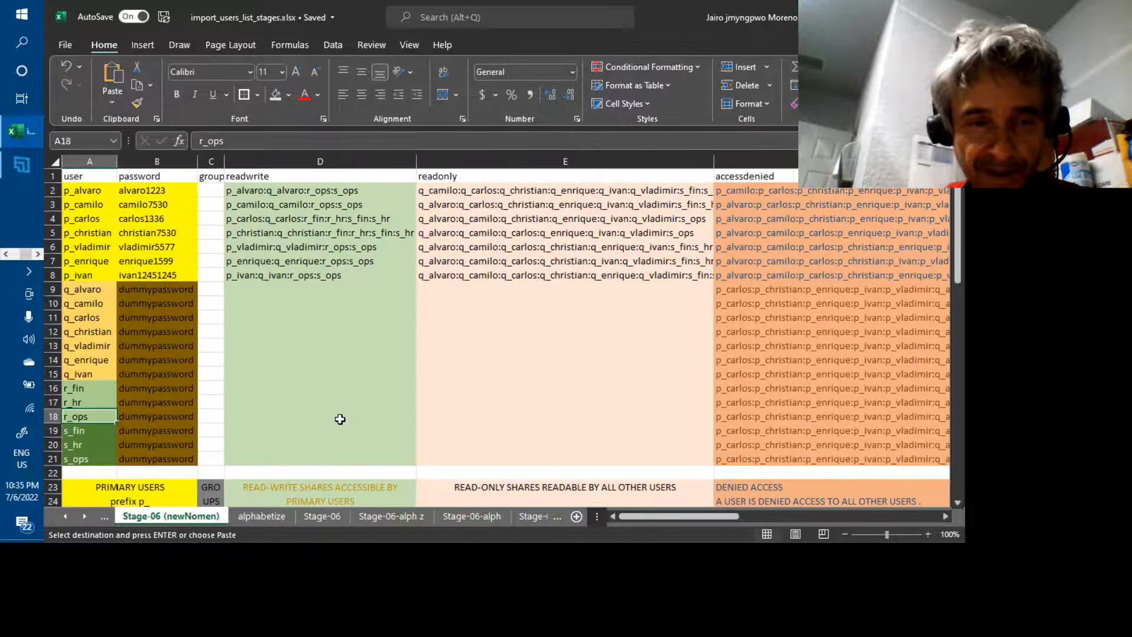
pyautogui.press('Right')
pyautogui.press('Right')
pyautogui.press('Right')
pyautogui.press('Right')
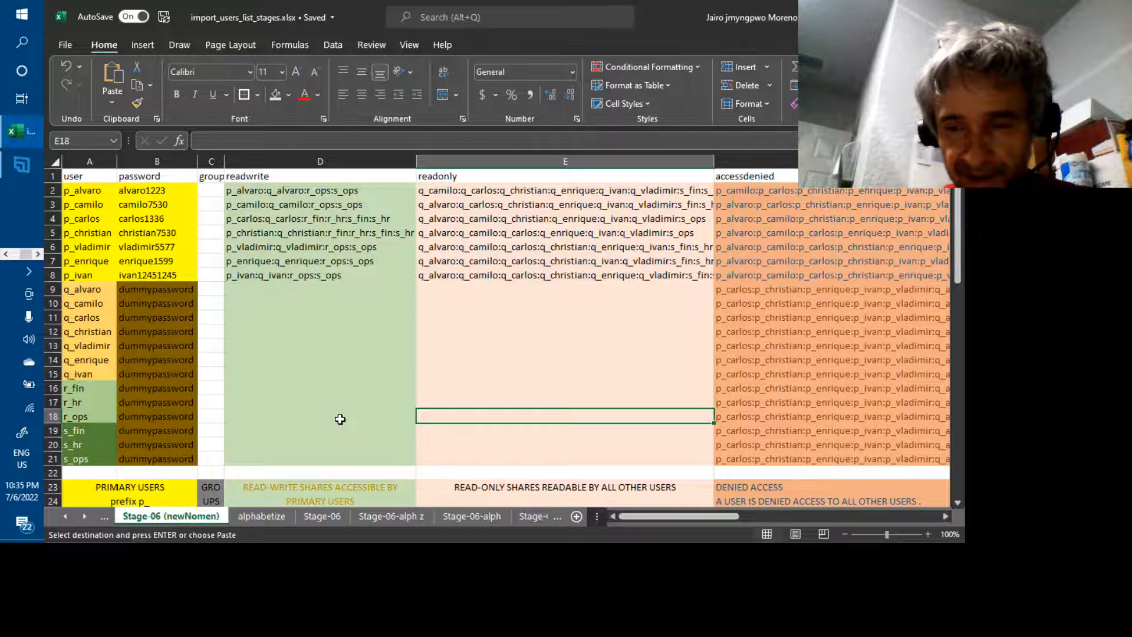
pyautogui.press('Right')
pyautogui.press('Right')
pyautogui.press('Up')
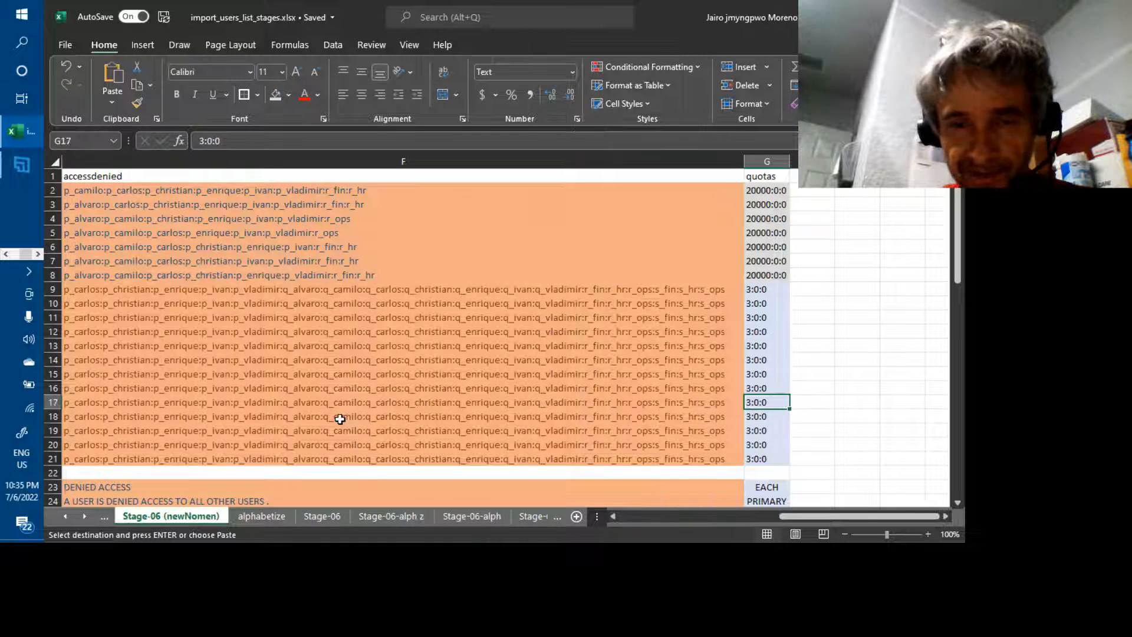
pyautogui.press('Up')
pyautogui.press('Up')
pyautogui.press('Up')
pyautogui.press('Up')
pyautogui.press('Up')
pyautogui.press('Up')
pyautogui.press('Up')
pyautogui.press('Up')
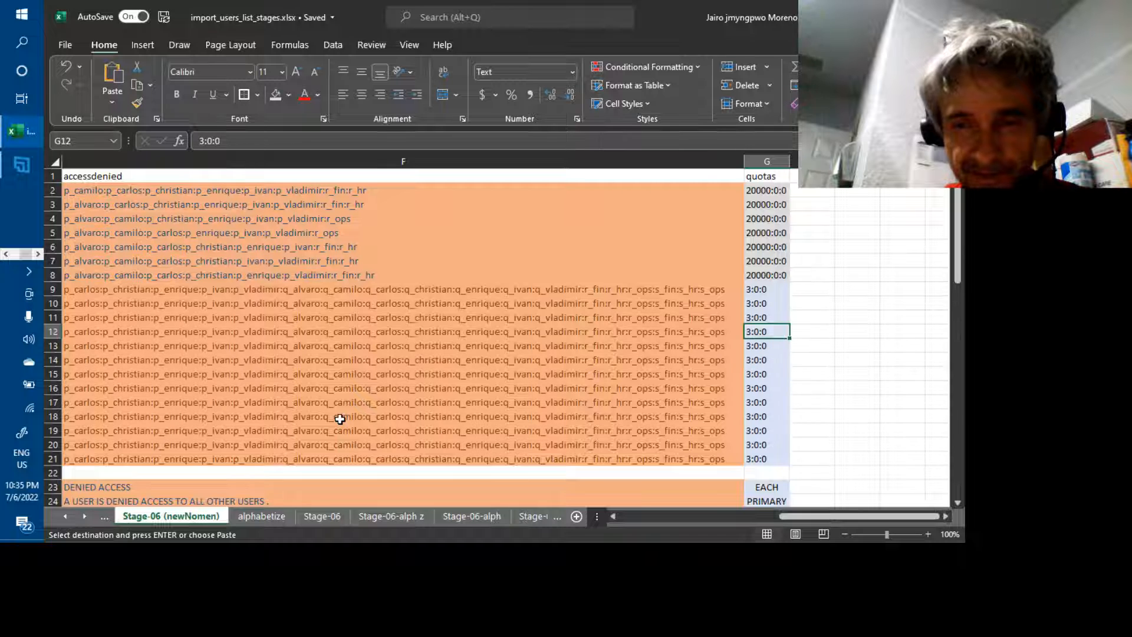
pyautogui.press('Left')
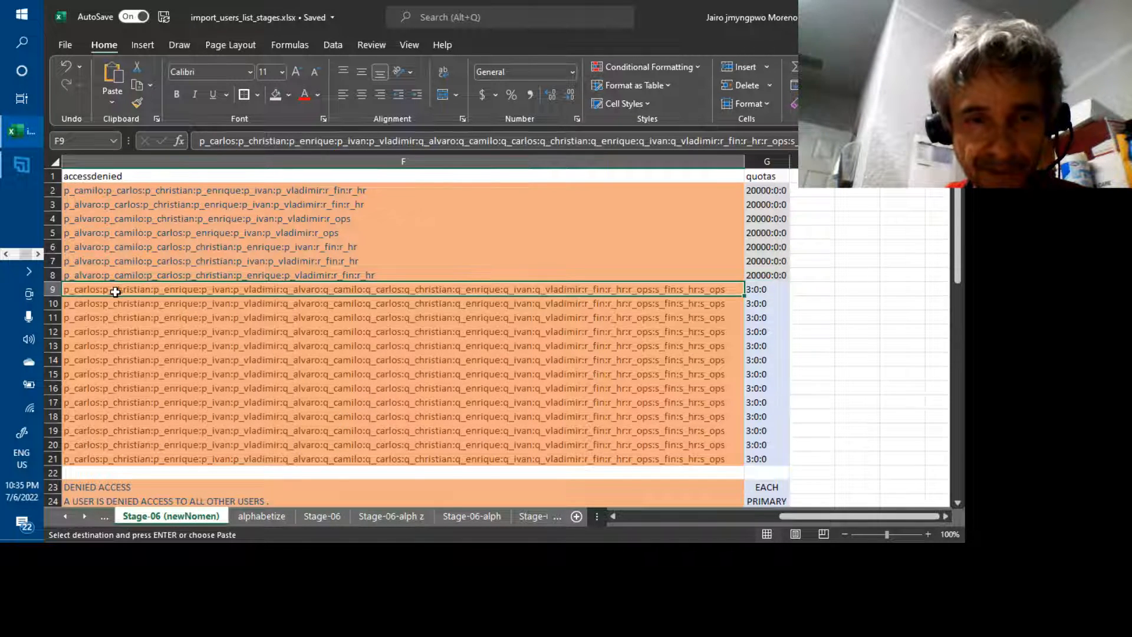
# Step: Copy the first q_ user name together with its trailing colon from the accessdenied list in F9
pyautogui.press('F2')
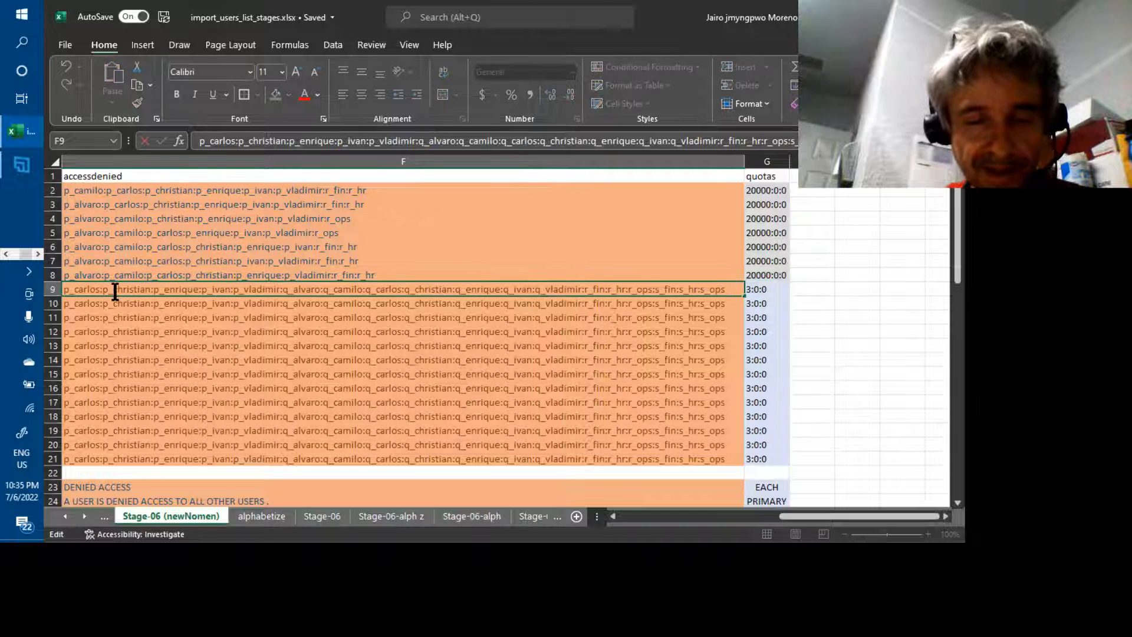
pyautogui.press('Left')
pyautogui.press('Left')
pyautogui.press('Left')
pyautogui.press('Left')
pyautogui.press('Left')
pyautogui.press('Left')
pyautogui.press('Left')
pyautogui.press('Left')
pyautogui.press('Left')
pyautogui.press('Left')
pyautogui.press('Left')
pyautogui.press('Left')
pyautogui.press('Left')
pyautogui.press('Left')
pyautogui.press('Left')
pyautogui.press('Left')
pyautogui.press('Left')
pyautogui.press('Left')
pyautogui.press('Left')
pyautogui.press('Left')
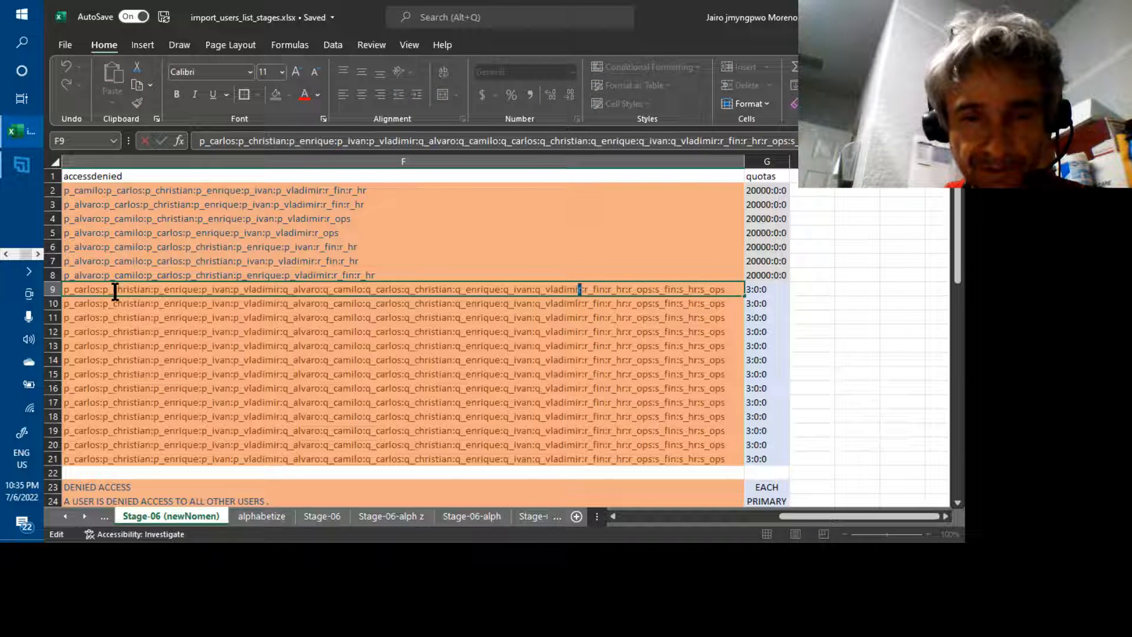
pyautogui.press('Left')
pyautogui.press('Left')
pyautogui.press('Left')
pyautogui.press('Left')
pyautogui.press('Left')
pyautogui.press('Left')
pyautogui.press('Left')
pyautogui.press('Left')
pyautogui.press('Left')
pyautogui.press('Left')
pyautogui.press('Left')
pyautogui.press('Left')
pyautogui.press('Left')
pyautogui.press('Left')
pyautogui.press('Left')
pyautogui.press('Left')
pyautogui.press('Left')
pyautogui.press('Left')
pyautogui.press('Left')
pyautogui.press('Left')
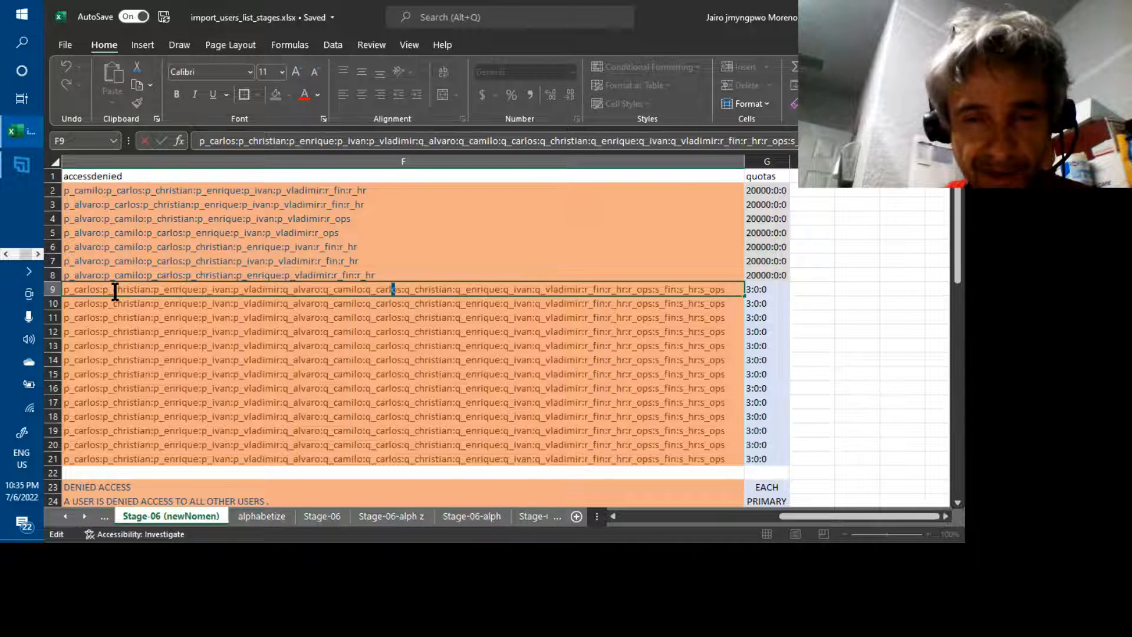
pyautogui.press('Left')
pyautogui.press('Left')
pyautogui.press('Left')
pyautogui.press('Left')
pyautogui.press('Left')
pyautogui.press('Left')
pyautogui.press('Left')
pyautogui.press('Left')
pyautogui.press('Left')
pyautogui.press('Left')
pyautogui.press('Left')
pyautogui.press('Left')
pyautogui.press('Left')
pyautogui.press('Left')
pyautogui.press('Left')
pyautogui.press('Left')
pyautogui.press('Left')
pyautogui.press('Left')
pyautogui.press('Left')
pyautogui.press('Left')
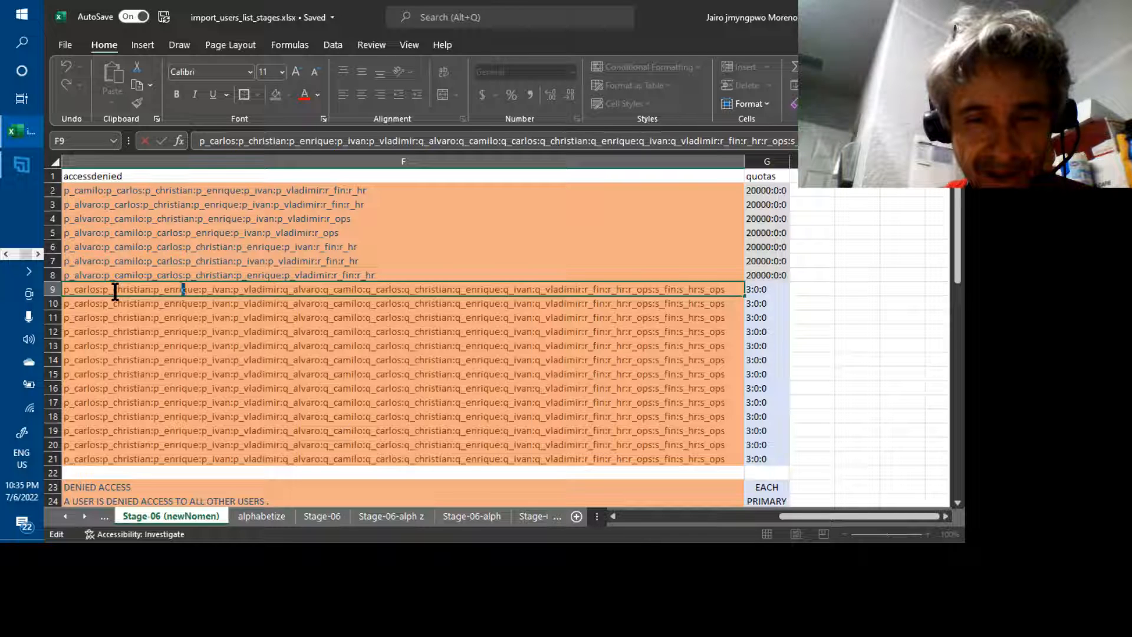
pyautogui.press('Right')
pyautogui.press('Right')
pyautogui.press('Right')
pyautogui.press('Right')
pyautogui.press('Right')
pyautogui.press('Right')
pyautogui.press('Right')
pyautogui.press('Right')
pyautogui.press('Right')
pyautogui.press('Right')
pyautogui.press('Right')
pyautogui.press('Right')
pyautogui.press('Right')
pyautogui.press('Right')
pyautogui.press('Right')
pyautogui.press('Right')
pyautogui.press('Right')
pyautogui.press('Right')
pyautogui.press('Right')
pyautogui.press('Right')
pyautogui.press('Right')
pyautogui.press('Right')
pyautogui.press('Right')
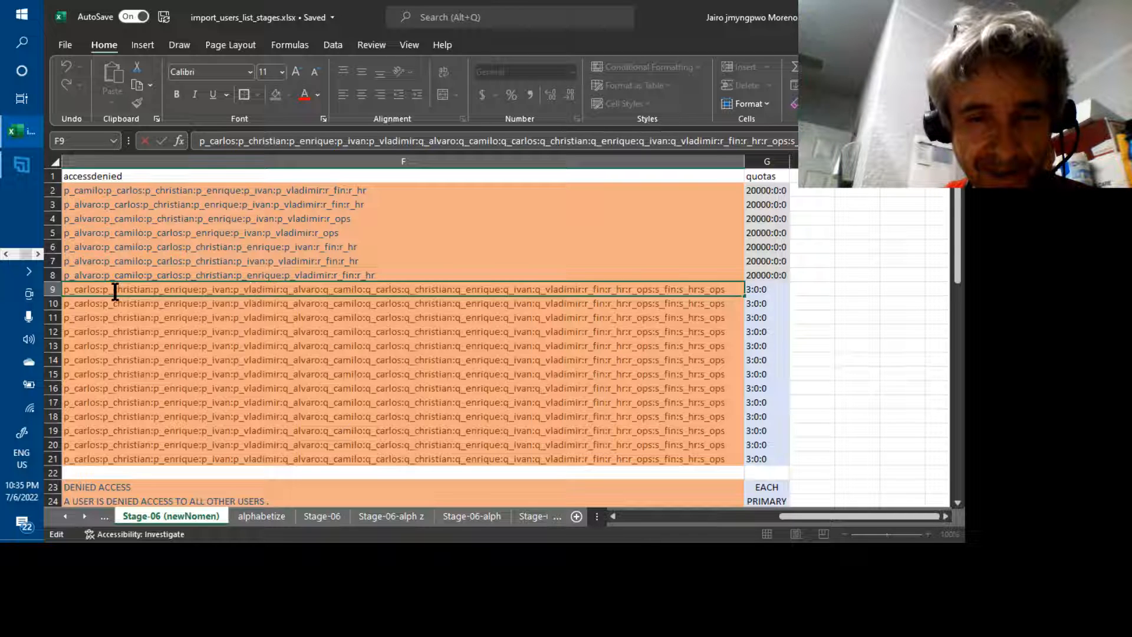
pyautogui.hotkey('shift', 'Right')
pyautogui.hotkey('shift', 'Right')
pyautogui.hotkey('shift', 'Right')
pyautogui.hotkey('shift', 'Right')
pyautogui.hotkey('shift', 'Right')
pyautogui.hotkey('shift', 'Right')
pyautogui.hotkey('shift', 'Right')
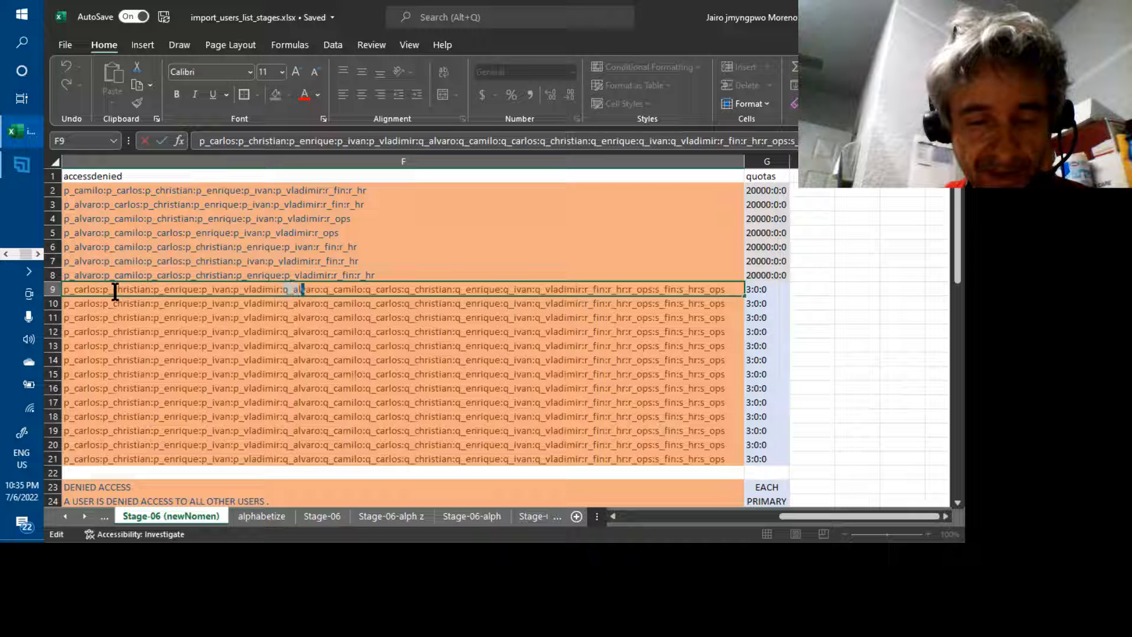
pyautogui.hotkey('shift', 'Right')
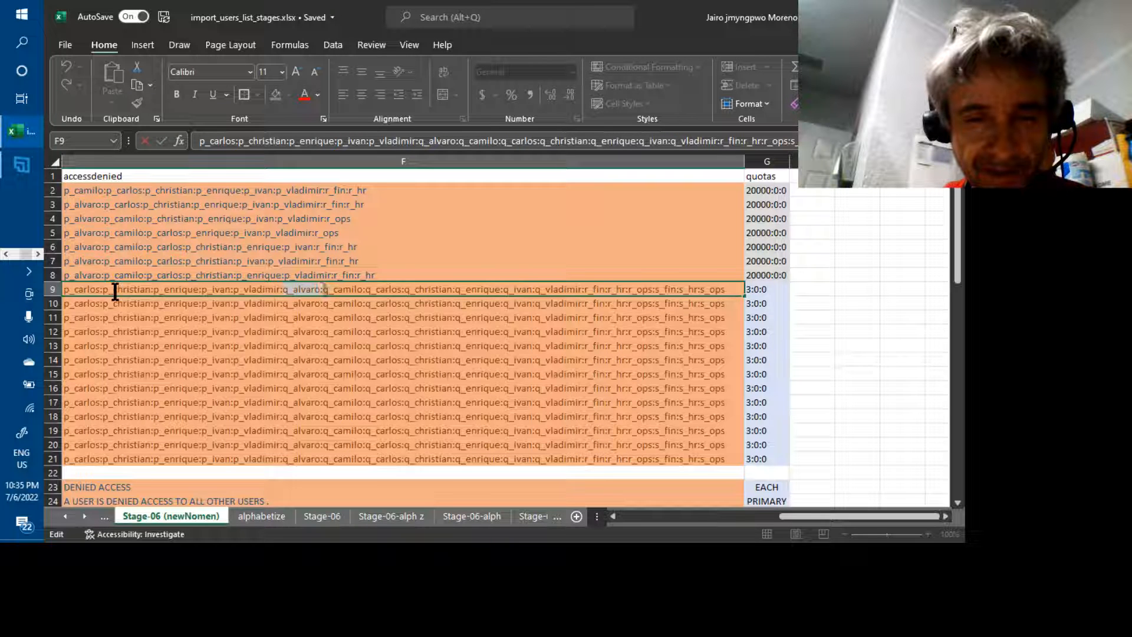
pyautogui.hotkey('ctrl', 'c')
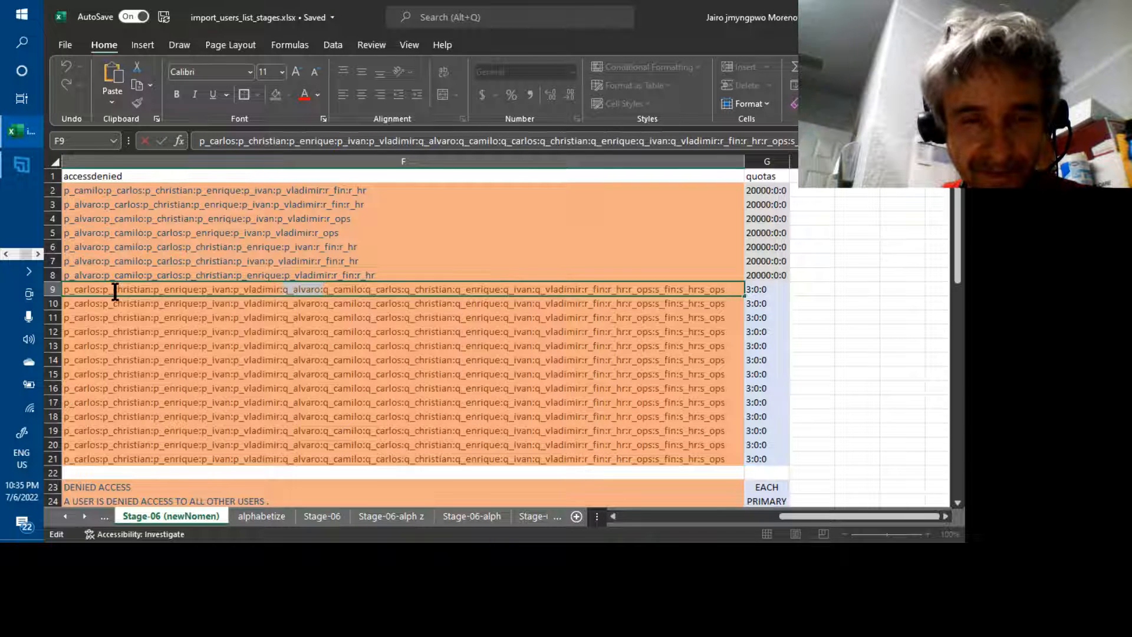
# Step: Paste the copied user name at the start of the accessdenied list in F9 and change its prefix to p_
pyautogui.press('Left')
pyautogui.press('Left')
pyautogui.press('Left')
pyautogui.press('Left')
pyautogui.press('Left')
pyautogui.press('Left')
pyautogui.press('Left')
pyautogui.press('Left')
pyautogui.press('Left')
pyautogui.press('Left')
pyautogui.press('Left')
pyautogui.press('Left')
pyautogui.press('Left')
pyautogui.press('Left')
pyautogui.press('Left')
pyautogui.press('Left')
pyautogui.press('Left')
pyautogui.press('Left')
pyautogui.press('Left')
pyautogui.press('Left')
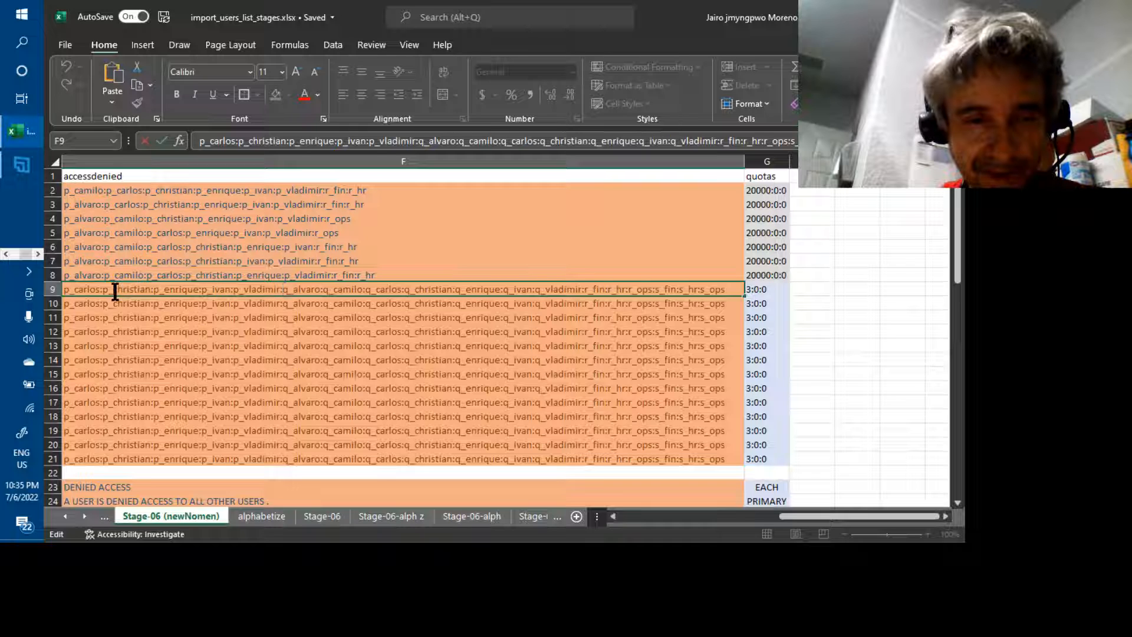
pyautogui.press('Left')
pyautogui.press('Left')
pyautogui.write('q')
pyautogui.hotkey('ctrl', 'v')
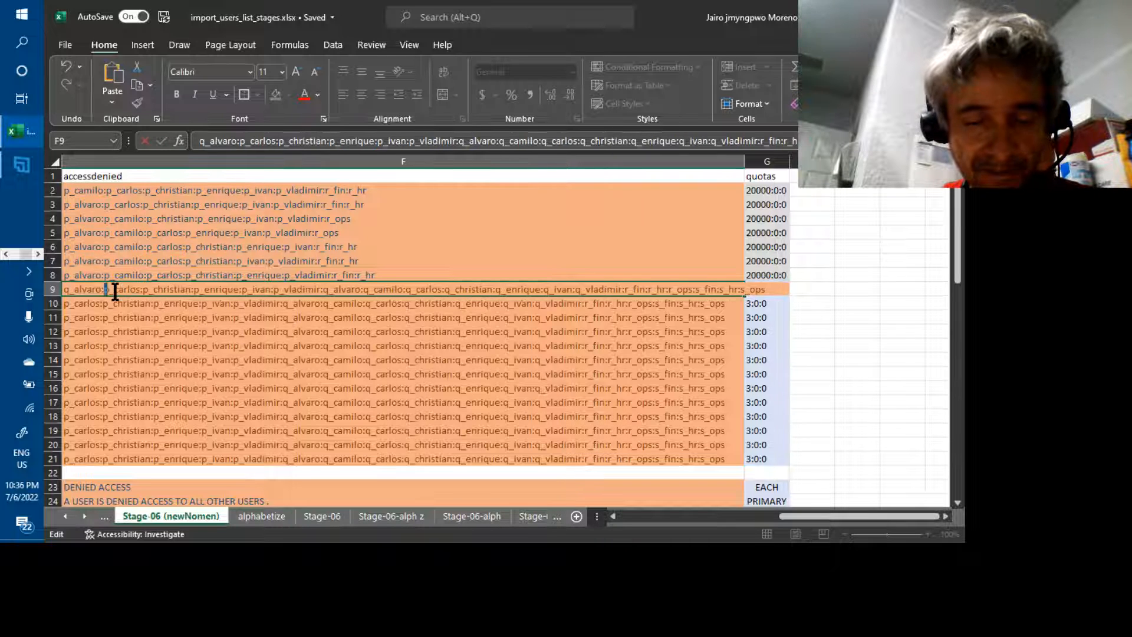
pyautogui.press('Left')
pyautogui.press('Left')
pyautogui.press('Left')
pyautogui.press('Left')
pyautogui.press('Left')
pyautogui.press('Left')
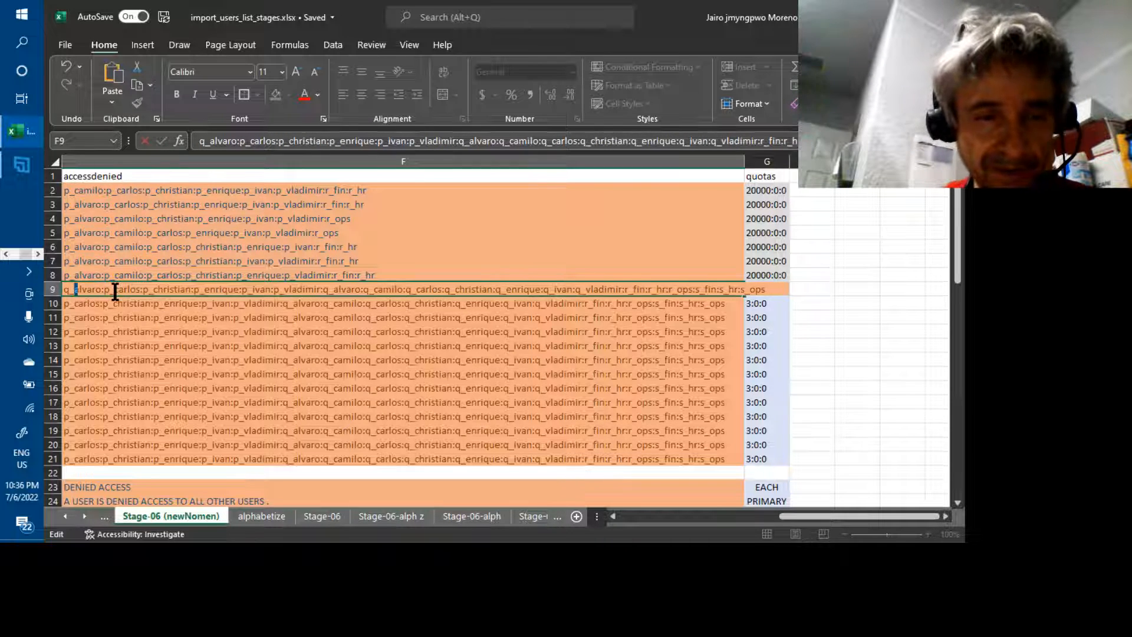
pyautogui.press('BackSpace')
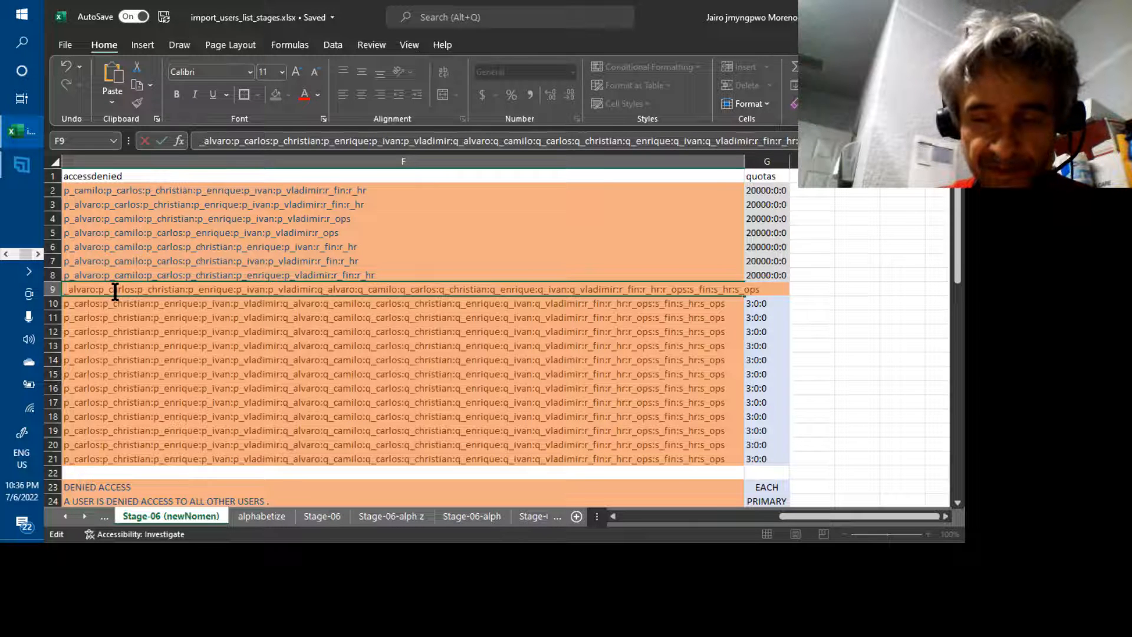
pyautogui.write('p')
# Step: Insert the p_ counterpart of the second q_ user name, followed by a colon, after the first entry in F9's accessdenied list
pyautogui.press('Right')
pyautogui.press('Right')
pyautogui.press('Right')
pyautogui.press('Right')
pyautogui.press('Right')
pyautogui.press('Right')
pyautogui.press('Right')
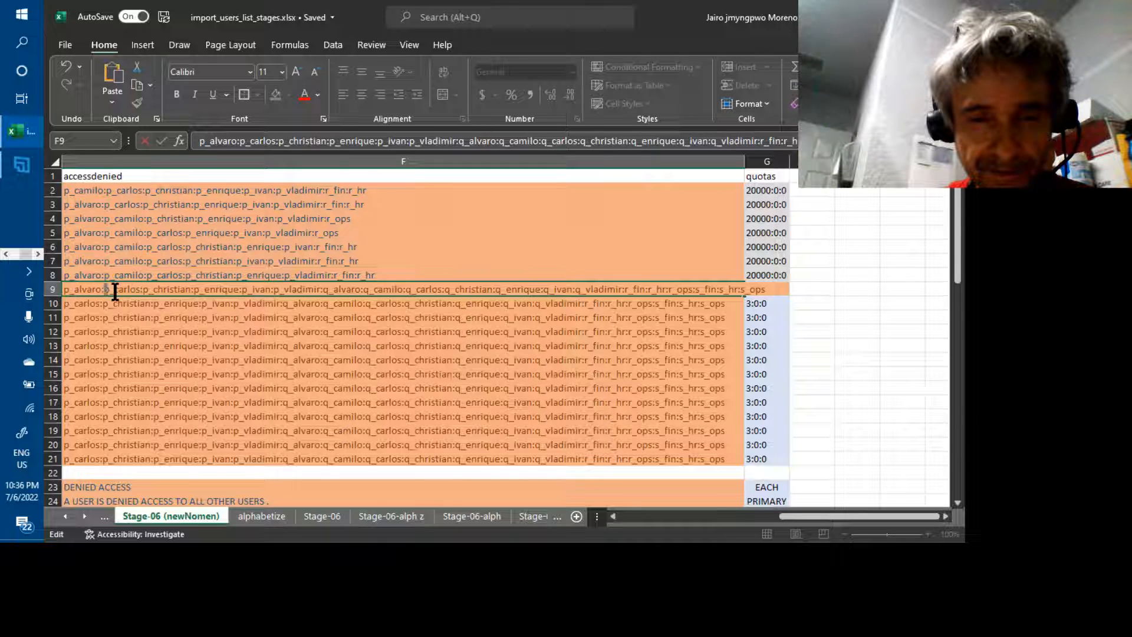
pyautogui.write('p')
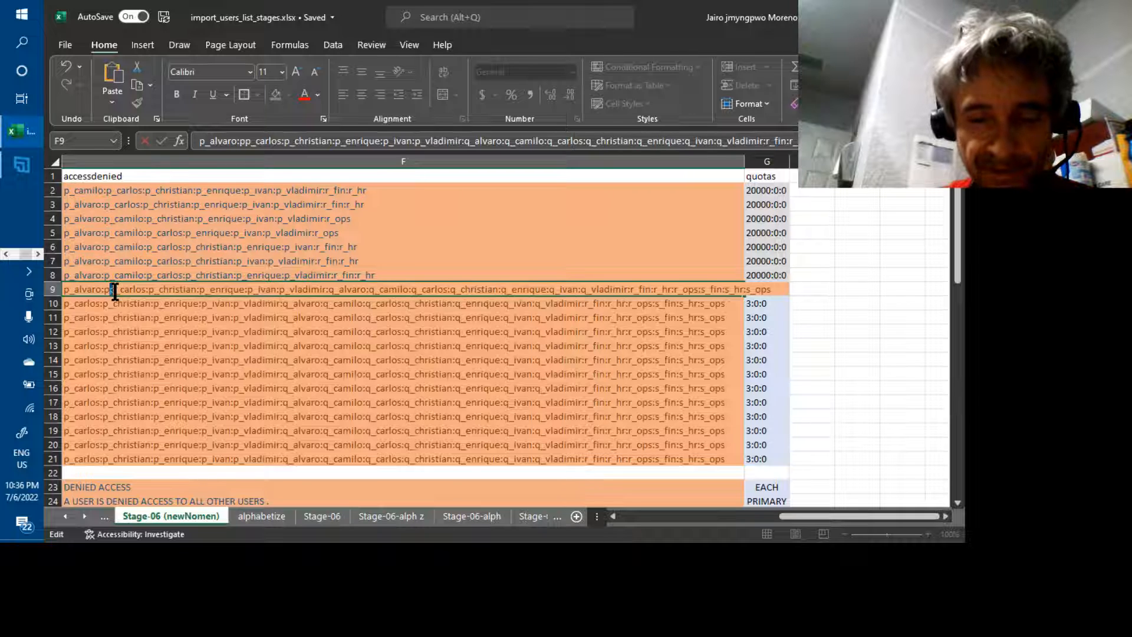
pyautogui.write('_camilo')
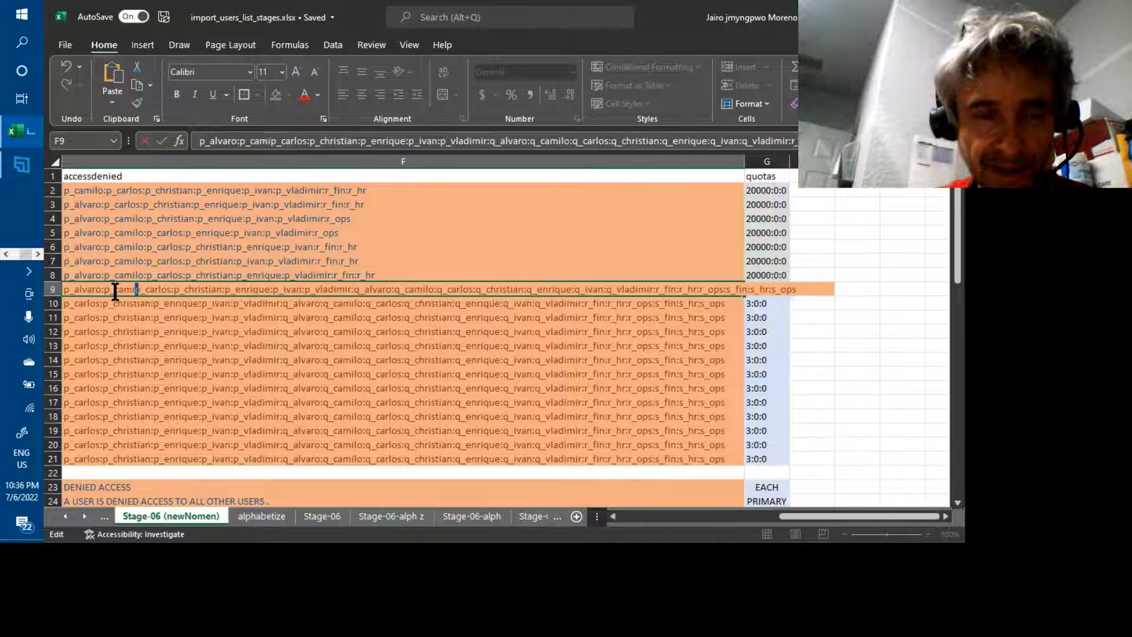
pyautogui.write(':')
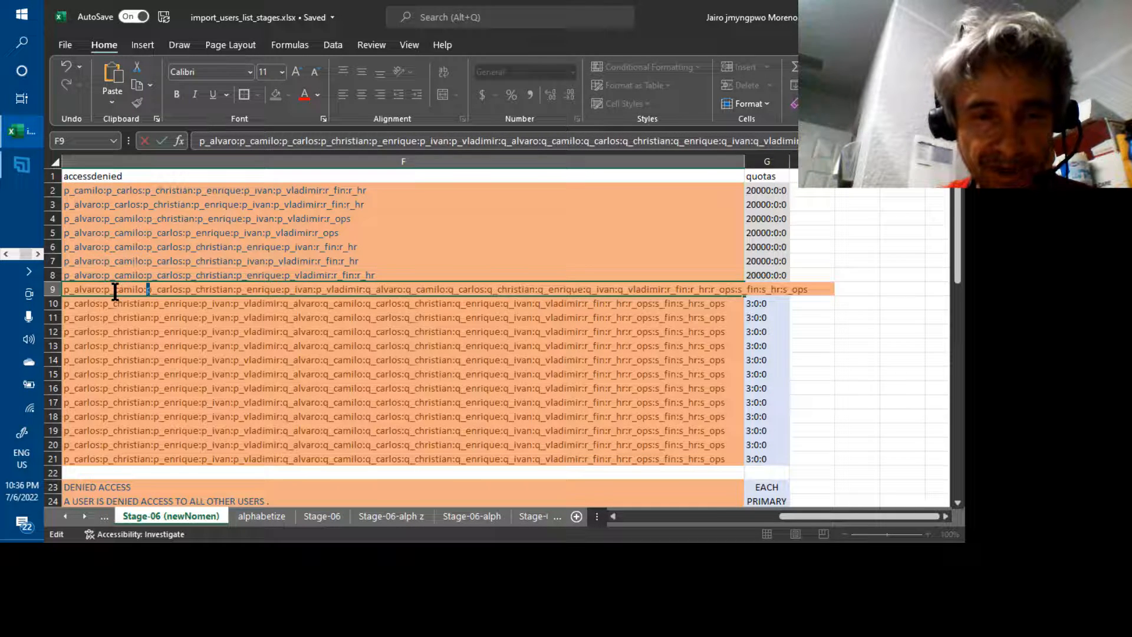
# Step: Check the accessdenied list in F9 entry by entry, from the first p_ user name through the q_ user names
pyautogui.press('Right')
pyautogui.press('Right')
pyautogui.press('Right')
pyautogui.press('Right')
pyautogui.press('Right')
pyautogui.press('Right')
pyautogui.press('Right')
pyautogui.press('Right')
pyautogui.press('Right')
pyautogui.press('Right')
pyautogui.press('Right')
pyautogui.press('Right')
pyautogui.press('Right')
pyautogui.press('Right')
pyautogui.press('Right')
pyautogui.press('Right')
pyautogui.press('Right')
pyautogui.press('Right')
pyautogui.press('Right')
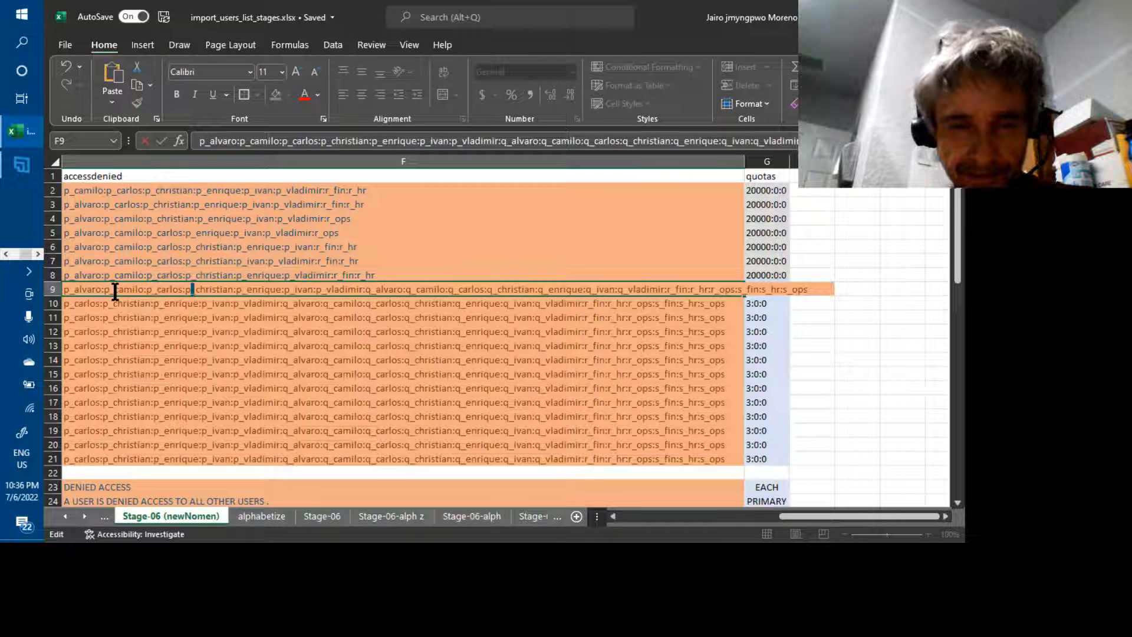
pyautogui.press('Left')
pyautogui.press('Left')
pyautogui.press('Left')
pyautogui.press('Left')
pyautogui.press('Left')
pyautogui.press('Left')
pyautogui.press('Left')
pyautogui.press('Left')
pyautogui.press('Left')
pyautogui.press('Left')
pyautogui.press('Left')
pyautogui.press('Left')
pyautogui.press('Left')
pyautogui.press('Left')
pyautogui.press('Left')
pyautogui.press('Left')
pyautogui.press('Left')
pyautogui.press('Left')
pyautogui.press('Left')
pyautogui.press('Left')
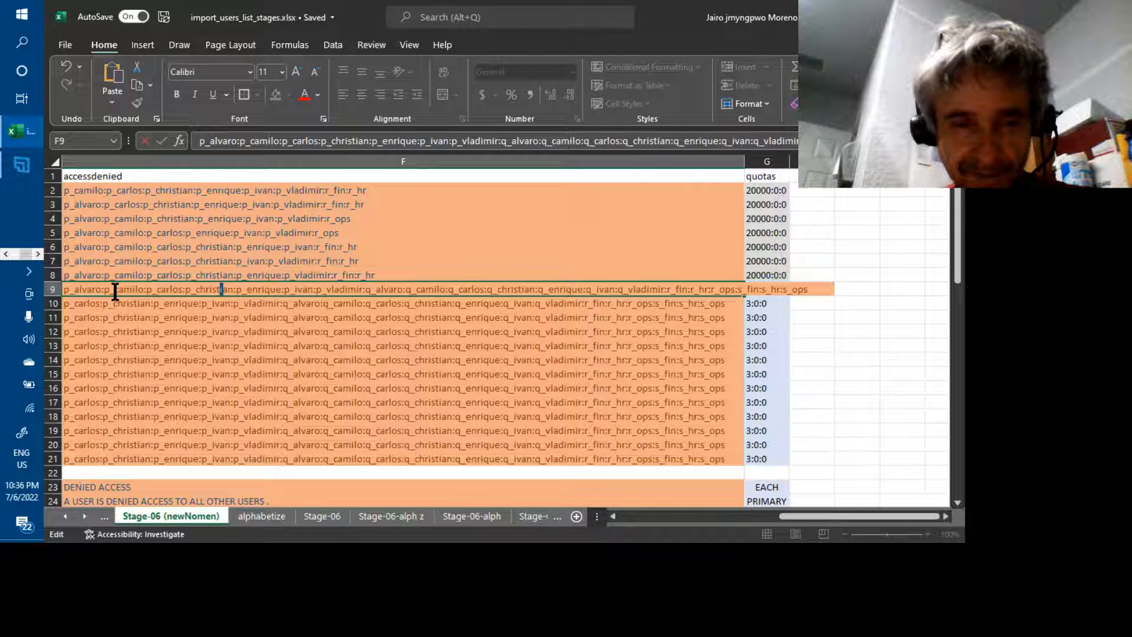
pyautogui.press('Left')
pyautogui.press('Left')
pyautogui.press('Left')
pyautogui.press('Left')
pyautogui.press('Left')
pyautogui.press('Left')
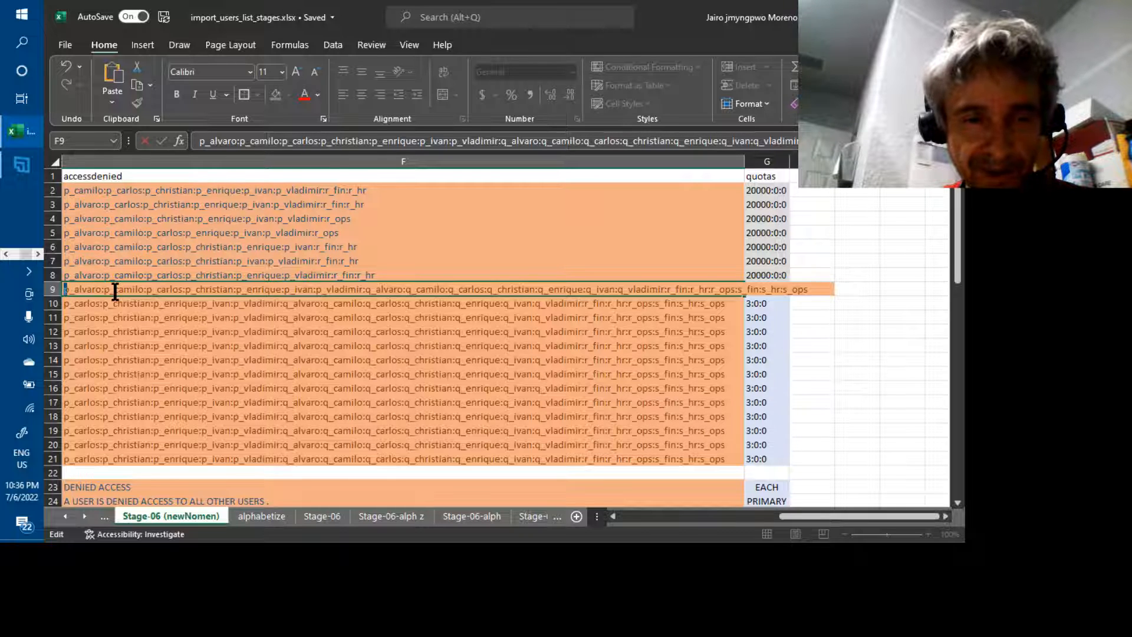
pyautogui.press('Right')
pyautogui.press('Right')
pyautogui.press('Right')
pyautogui.press('Right')
pyautogui.press('Right')
pyautogui.press('Right')
pyautogui.press('Right')
pyautogui.press('Right')
pyautogui.press('Right')
pyautogui.press('Right')
pyautogui.press('Right')
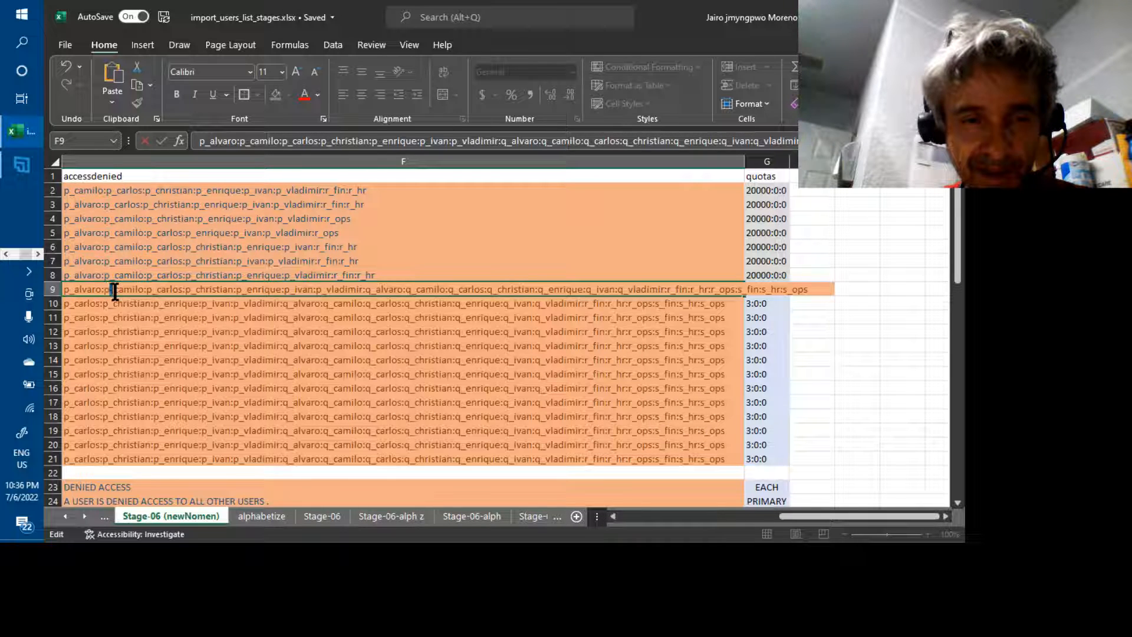
pyautogui.press('Right')
pyautogui.press('Right')
pyautogui.press('Right')
pyautogui.press('Right')
pyautogui.press('Right')
pyautogui.press('Right')
pyautogui.press('Right')
pyautogui.press('Right')
pyautogui.press('Right')
pyautogui.press('Right')
pyautogui.press('Right')
pyautogui.press('Right')
pyautogui.press('Right')
pyautogui.press('Right')
pyautogui.press('Right')
pyautogui.press('Right')
pyautogui.press('Right')
pyautogui.press('Right')
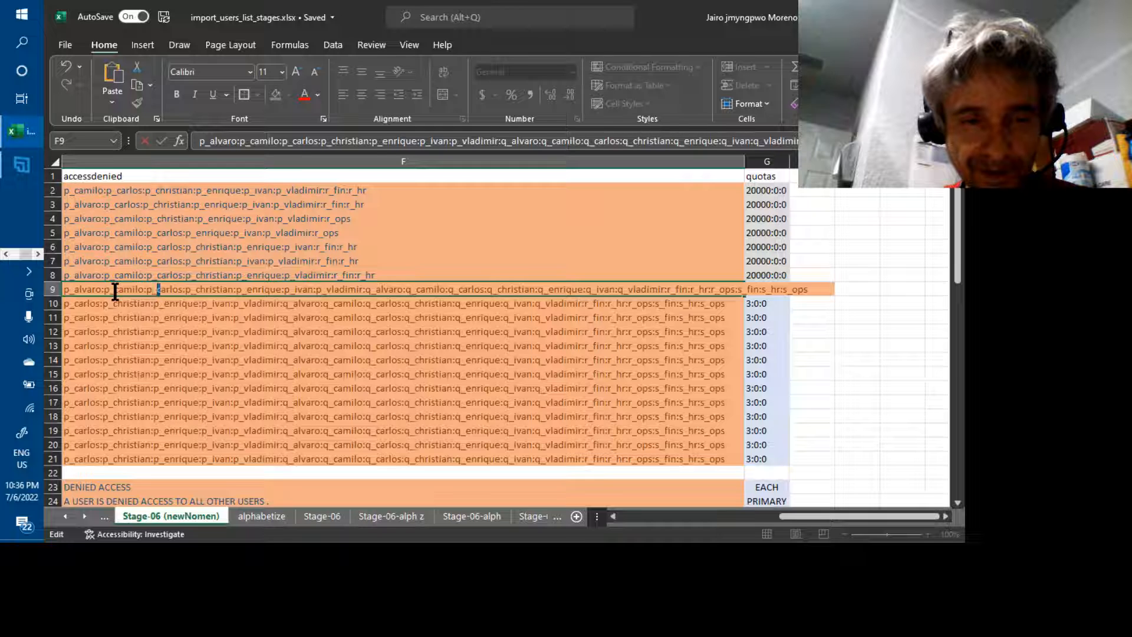
pyautogui.press('Right')
pyautogui.press('Right')
pyautogui.press('Right')
pyautogui.press('Right')
pyautogui.press('Right')
pyautogui.press('Right')
pyautogui.press('Right')
pyautogui.press('Right')
pyautogui.press('Right')
pyautogui.press('Right')
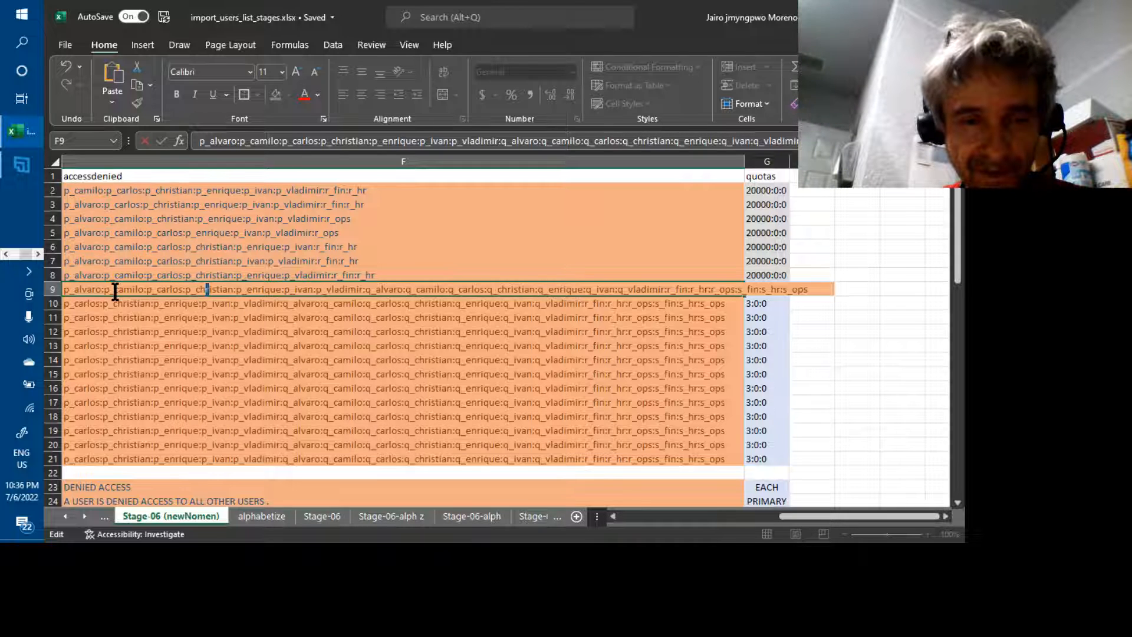
pyautogui.press('Right')
pyautogui.press('Right')
pyautogui.press('Right')
pyautogui.press('Right')
pyautogui.press('Right')
pyautogui.press('Right')
pyautogui.press('Right')
pyautogui.press('Right')
pyautogui.press('Right')
pyautogui.press('Right')
pyautogui.press('Right')
pyautogui.press('Right')
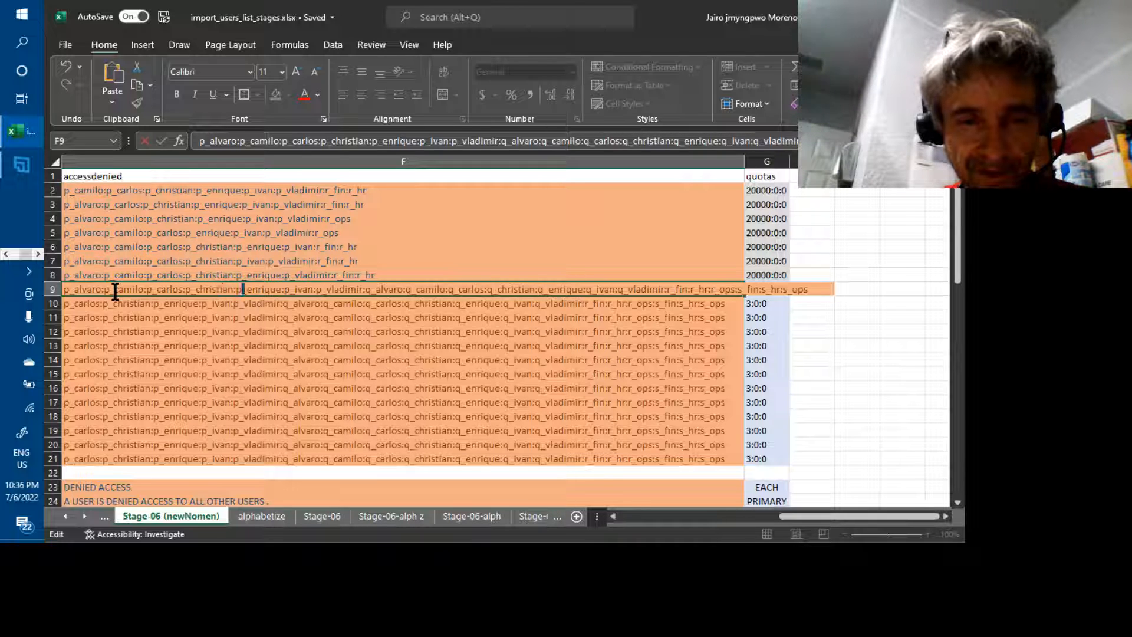
pyautogui.press('Right')
pyautogui.press('Right')
pyautogui.press('Right')
pyautogui.press('Right')
pyautogui.press('Right')
pyautogui.press('Right')
pyautogui.press('Right')
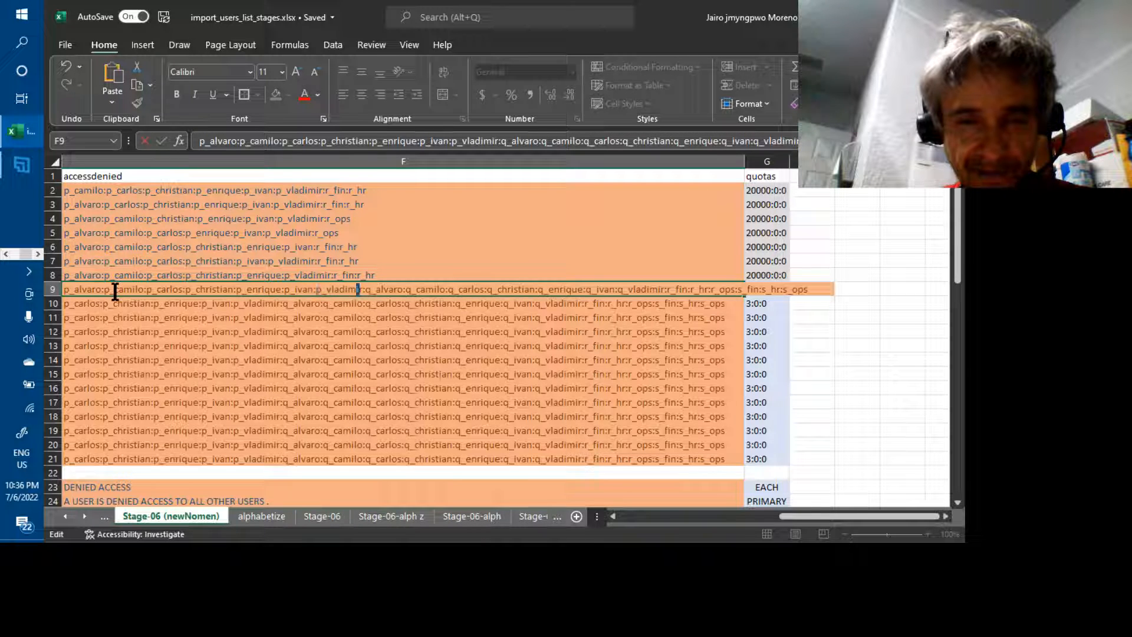
pyautogui.press('Right')
pyautogui.press('Right')
pyautogui.press('Right')
pyautogui.press('Right')
pyautogui.press('Right')
pyautogui.press('Right')
pyautogui.press('Right')
pyautogui.press('Right')
pyautogui.press('Right')
pyautogui.press('Right')
pyautogui.press('Right')
pyautogui.press('Right')
pyautogui.press('Right')
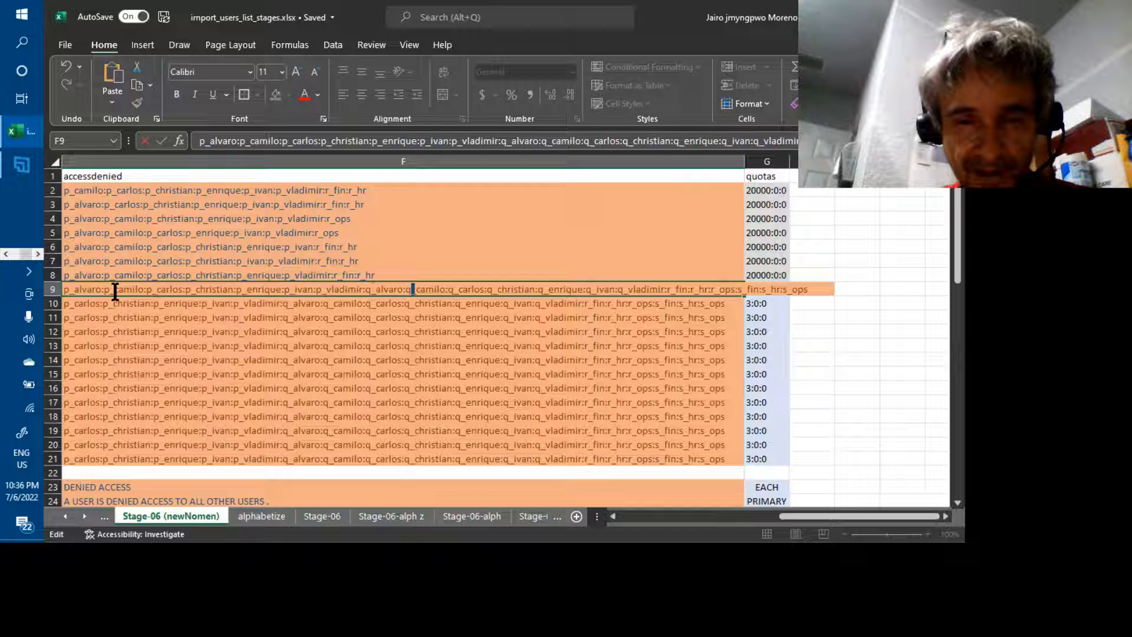
pyautogui.press('Right')
pyautogui.press('Right')
pyautogui.press('Right')
pyautogui.press('Right')
pyautogui.press('Right')
pyautogui.press('Right')
pyautogui.press('Right')
pyautogui.press('Right')
pyautogui.press('Right')
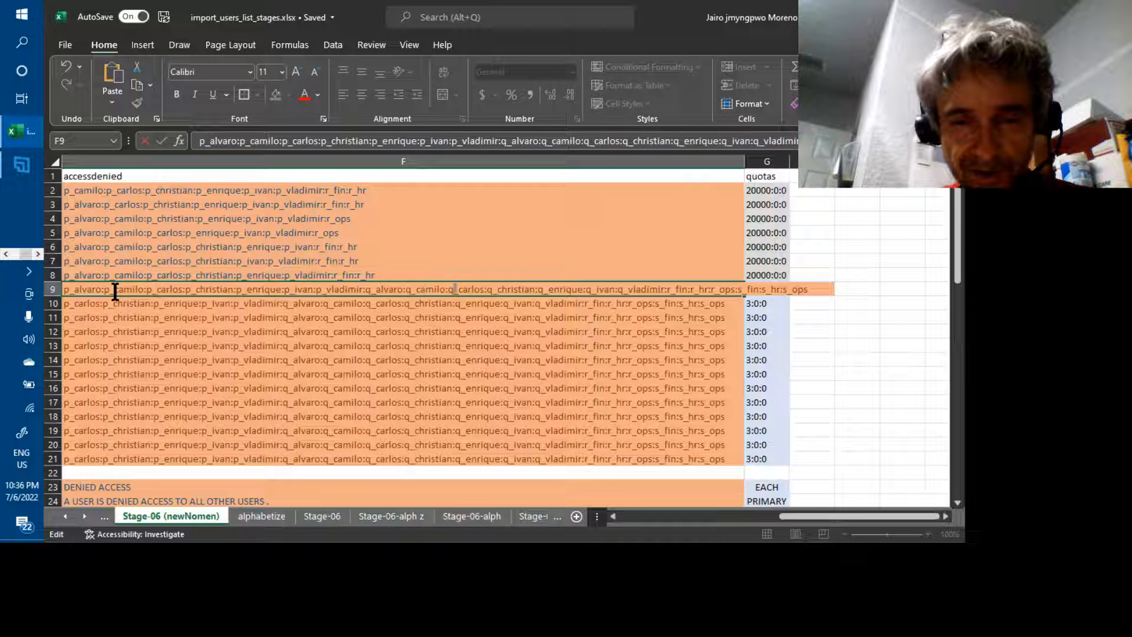
pyautogui.press('Right')
pyautogui.press('Right')
pyautogui.press('Right')
pyautogui.press('Right')
pyautogui.press('Right')
pyautogui.press('Right')
pyautogui.press('Right')
pyautogui.press('Right')
pyautogui.press('Right')
pyautogui.press('Right')
pyautogui.press('Right')
pyautogui.press('Right')
pyautogui.press('Right')
pyautogui.press('Right')
pyautogui.press('Right')
pyautogui.press('Right')
pyautogui.press('Right')
pyautogui.press('Right')
pyautogui.press('Right')
pyautogui.press('Right')
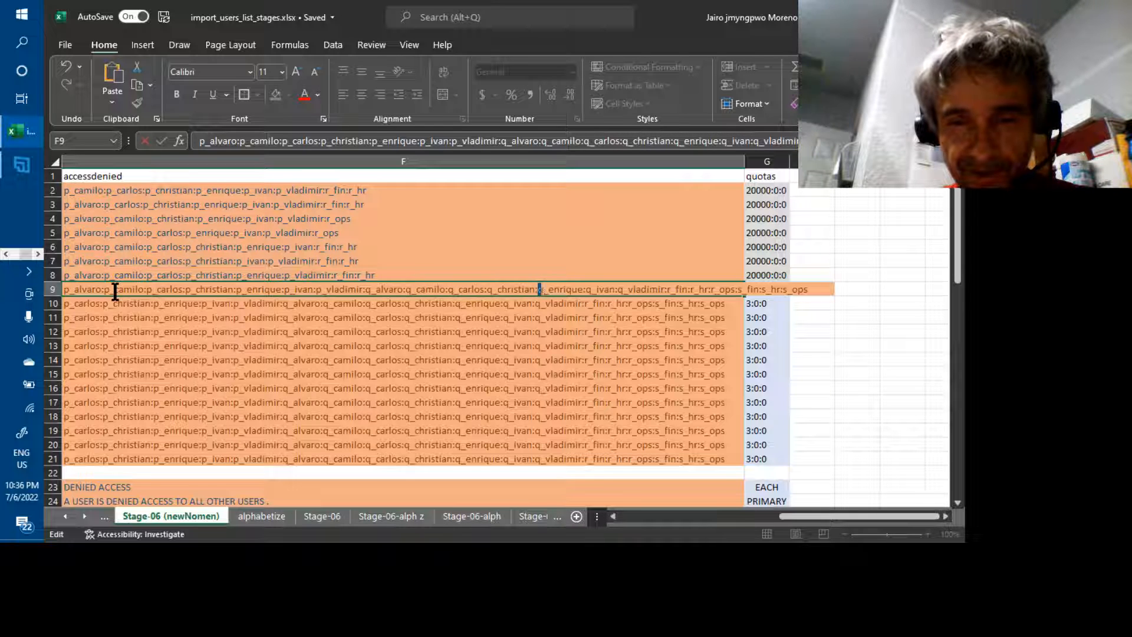
# Step: Check the remaining q_ user names in F9's accessdenied list through the last q_ entry, and commit the cell
pyautogui.press('Right')
pyautogui.press('Right')
pyautogui.press('Right')
pyautogui.press('Right')
pyautogui.press('Right')
pyautogui.press('Right')
pyautogui.press('Right')
pyautogui.press('Right')
pyautogui.press('Right')
pyautogui.press('Right')
pyautogui.press('Right')
pyautogui.press('Right')
pyautogui.press('Right')
pyautogui.press('Right')
pyautogui.press('Right')
pyautogui.press('Right')
pyautogui.press('Right')
pyautogui.press('Right')
pyautogui.press('Right')
pyautogui.press('Right')
pyautogui.press('Right')
pyautogui.press('Right')
pyautogui.press('Right')
pyautogui.press('Right')
pyautogui.press('Right')
pyautogui.press('Right')
pyautogui.press('Right')
pyautogui.press('Right')
pyautogui.press('Right')
pyautogui.press('Right')
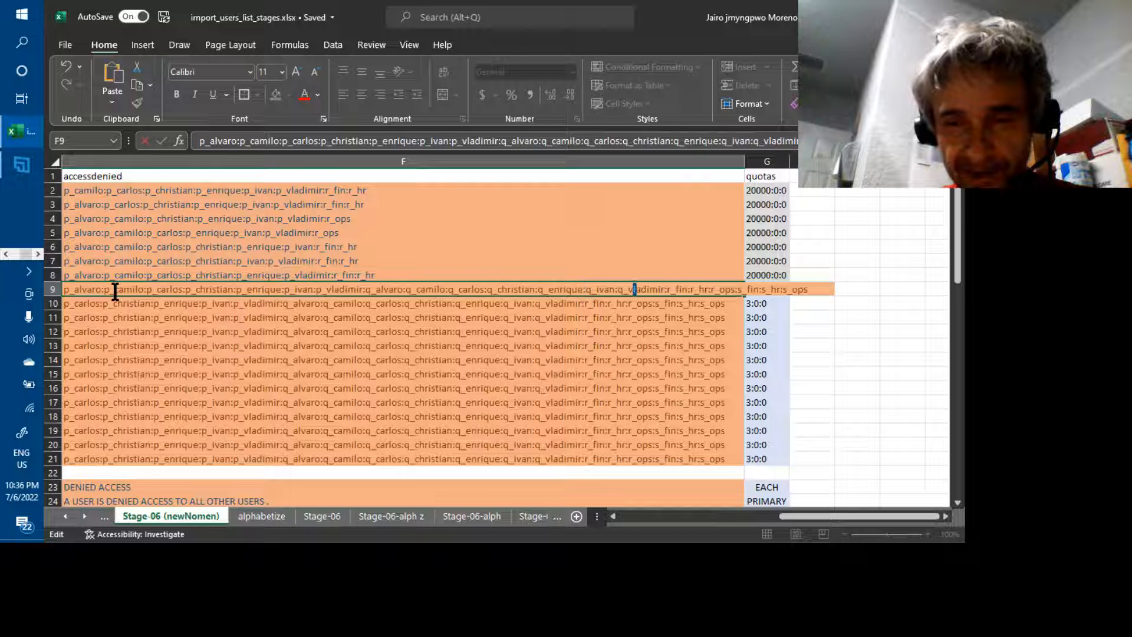
pyautogui.press('Right')
pyautogui.press('Right')
pyautogui.press('Right')
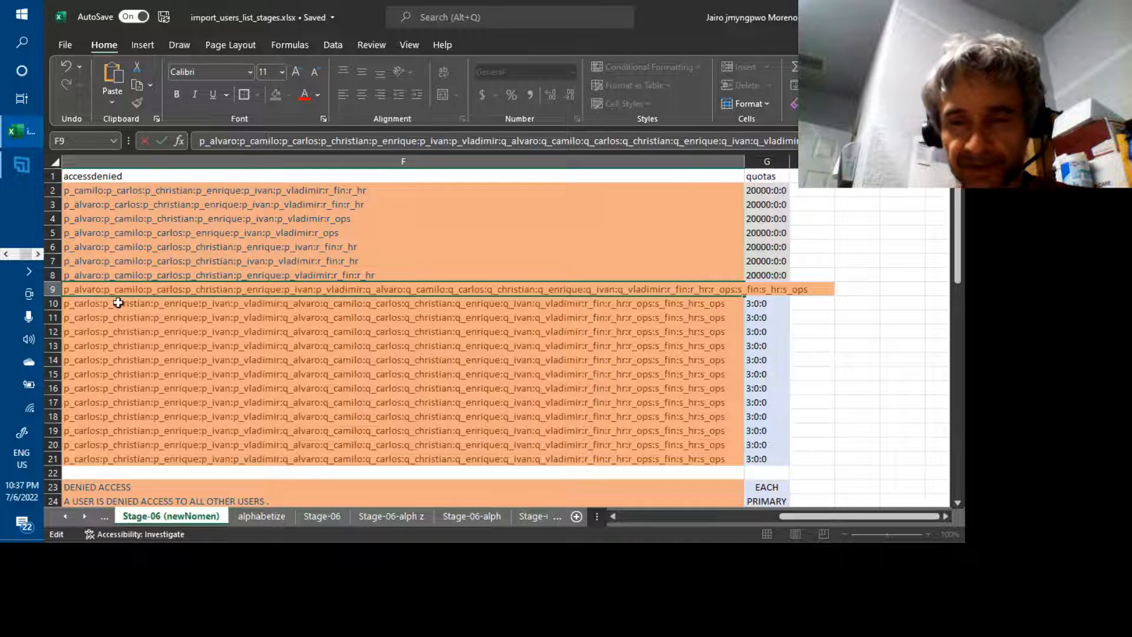
pyautogui.click(115, 298)
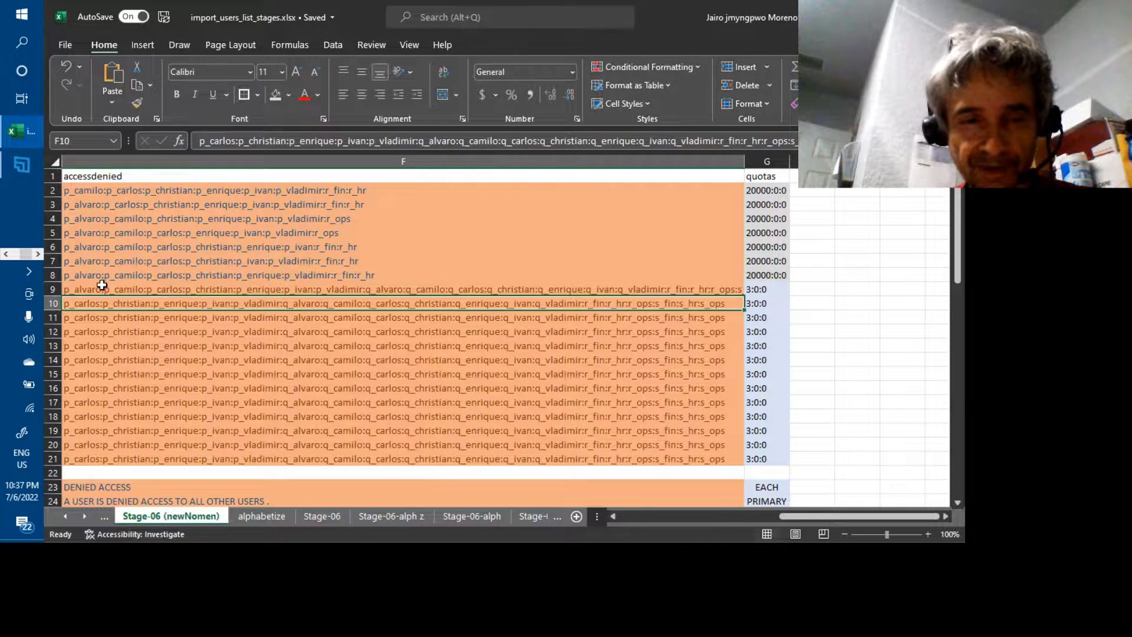
# Step: Copy the completed accessdenied list from F9 into F10 and fill it down through F21
pyautogui.click(102, 287)
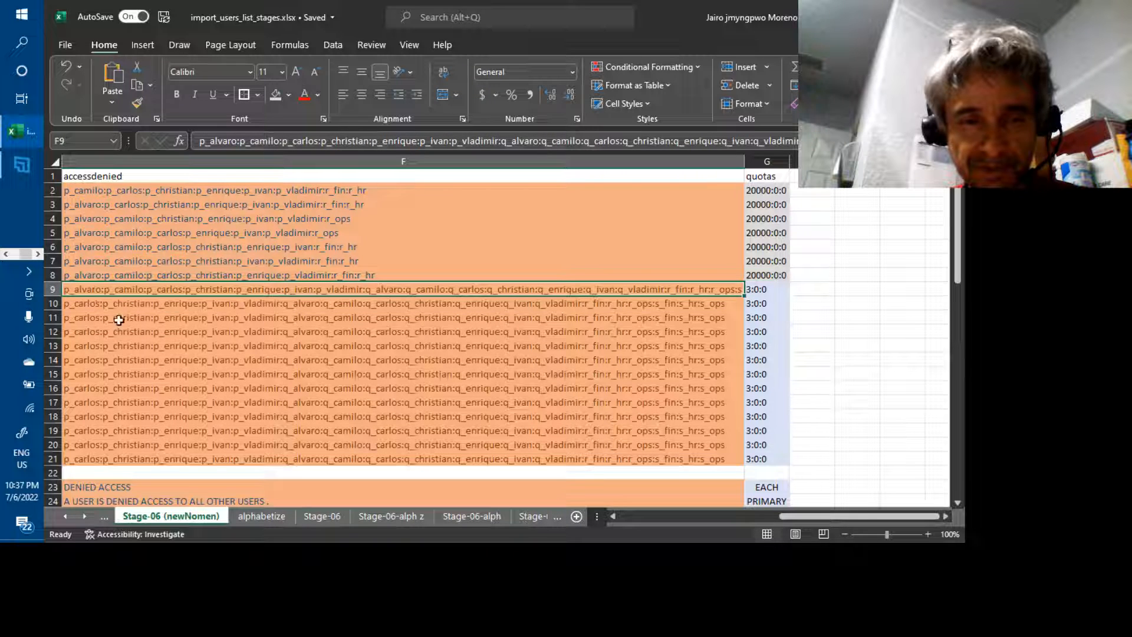
pyautogui.hotkey('ctrl', 'c')
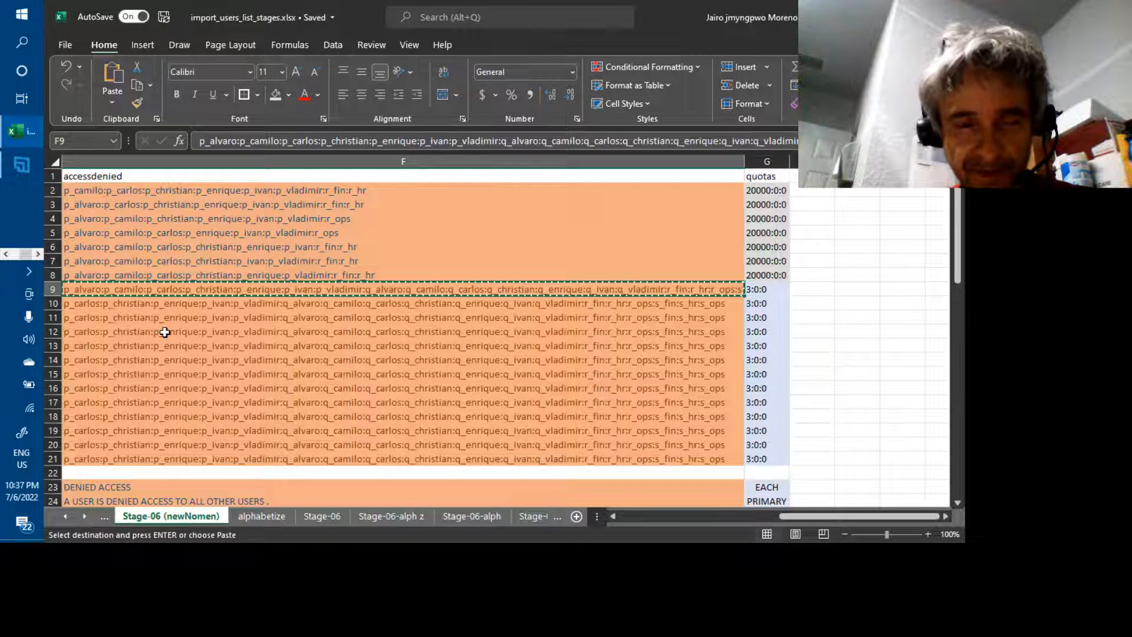
pyautogui.click(150, 306)
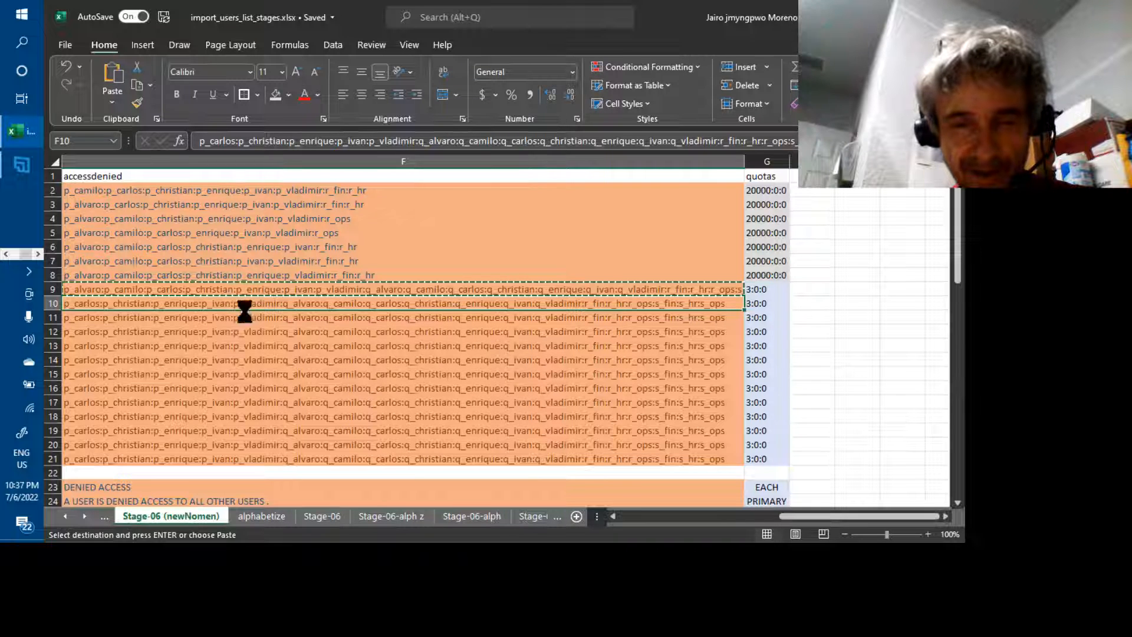
pyautogui.hotkey('ctrl', 'v')
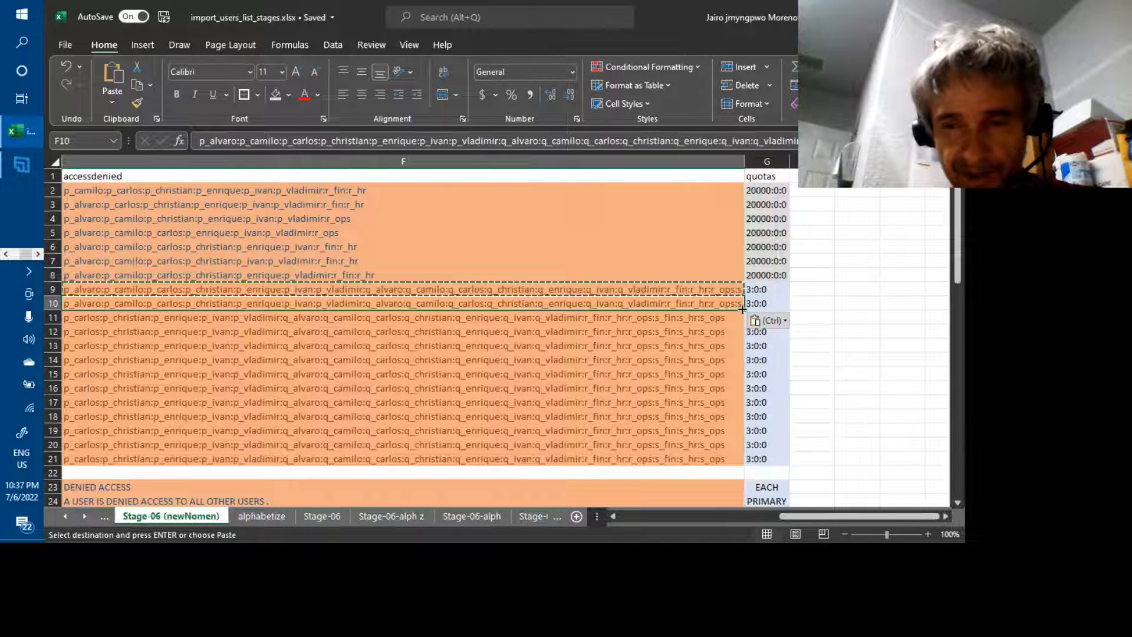
pyautogui.moveTo(746, 310); pyautogui.dragTo(747, 466)
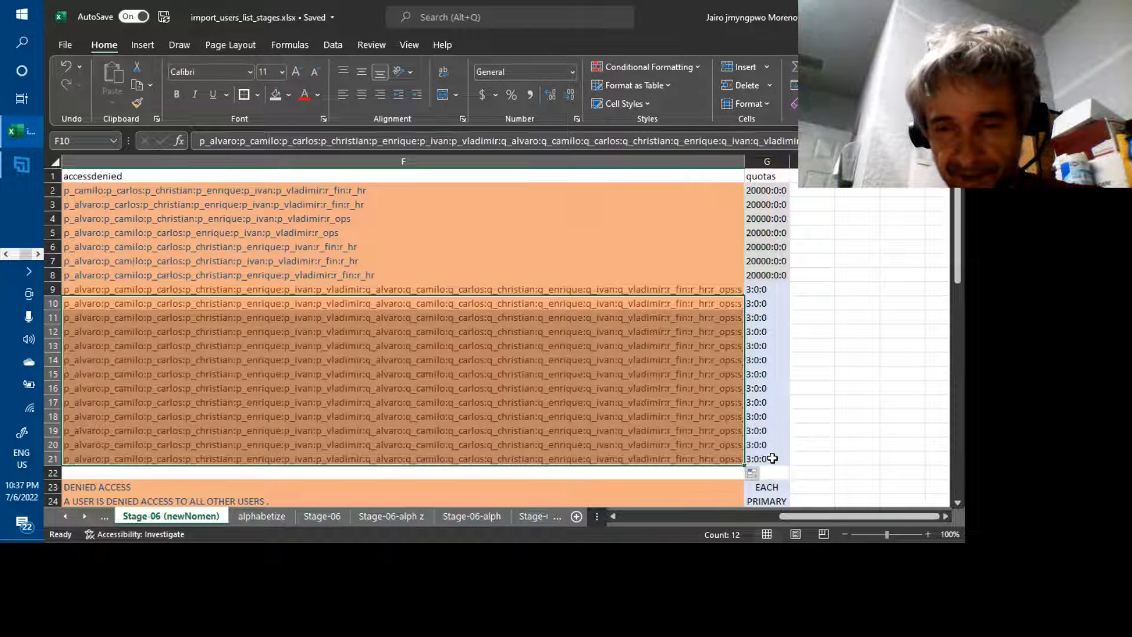
# Step: Copy all user rows without the header, A2:G21, from the user column through quotas
pyautogui.click(773, 458)
pyautogui.hotkey('shift', 'Up')
pyautogui.hotkey('shift', 'Up')
pyautogui.hotkey('shift', 'Up')
pyautogui.hotkey('shift', 'Up')
pyautogui.hotkey('shift', 'Up')
pyautogui.hotkey('shift', 'Up')
pyautogui.hotkey('shift', 'Up')
pyautogui.hotkey('shift', 'Up')
pyautogui.hotkey('shift', 'Up')
pyautogui.hotkey('shift', 'Up')
pyautogui.hotkey('shift', 'Up')
pyautogui.hotkey('shift', 'Up')
pyautogui.hotkey('shift', 'Up')
pyautogui.hotkey('shift', 'Up')
pyautogui.hotkey('shift', 'Up')
pyautogui.hotkey('shift', 'Up')
pyautogui.hotkey('shift', 'Up')
pyautogui.hotkey('shift', 'Up')
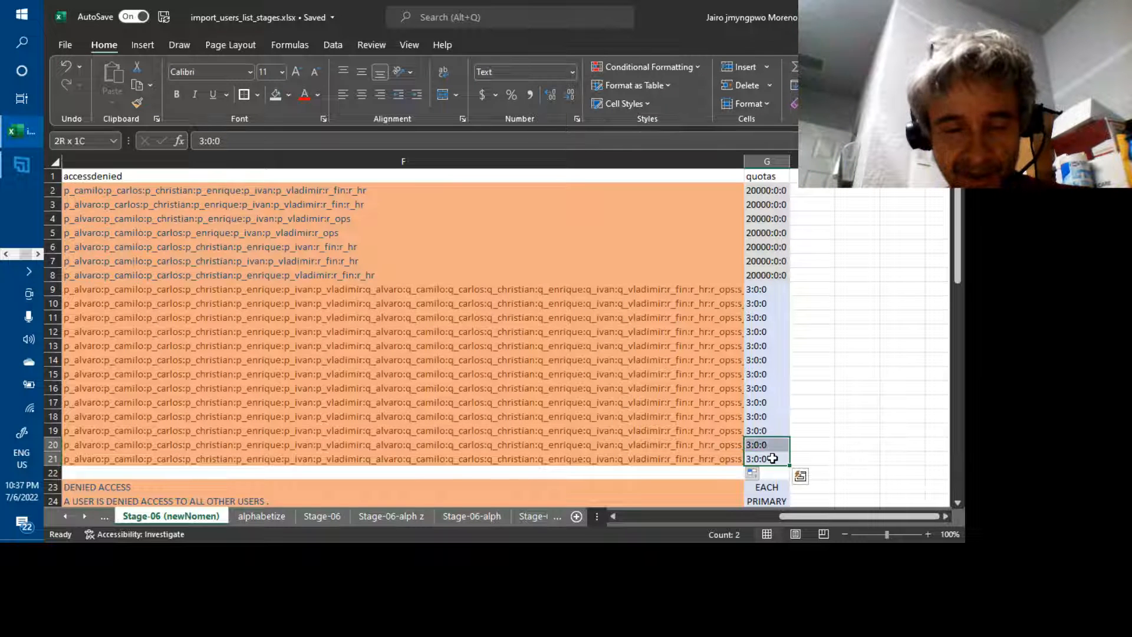
pyautogui.hotkey('shift', 'Up')
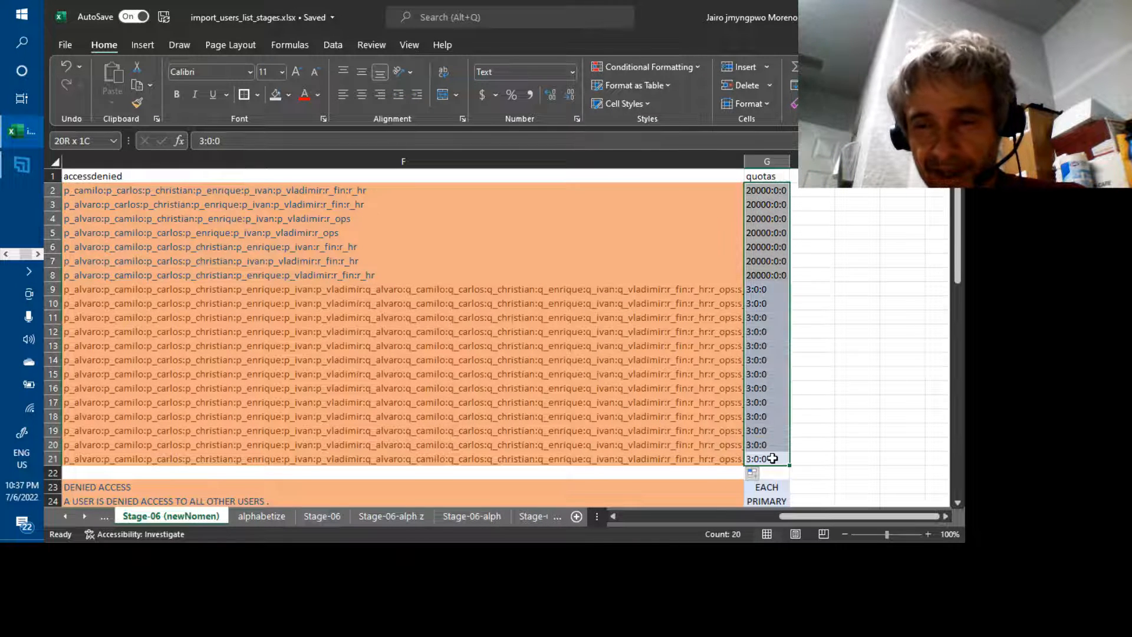
pyautogui.hotkey('shift', 'Left')
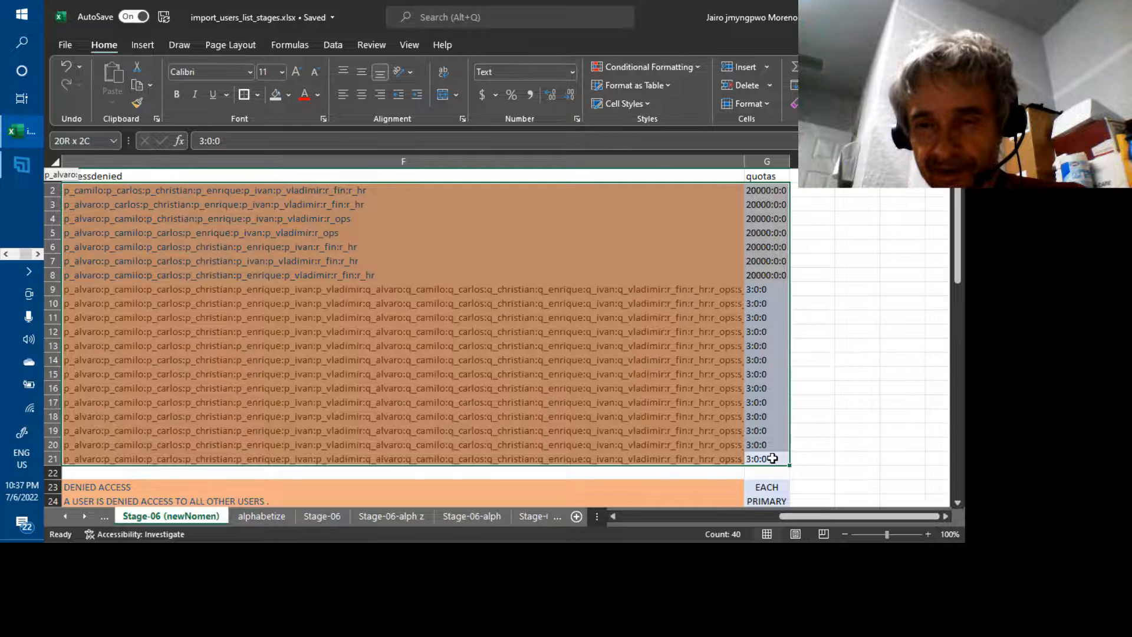
pyautogui.hotkey('shift', 'Left')
pyautogui.hotkey('shift', 'Left')
pyautogui.hotkey('shift', 'Left')
pyautogui.hotkey('shift', 'Left')
pyautogui.hotkey('shift', 'Left')
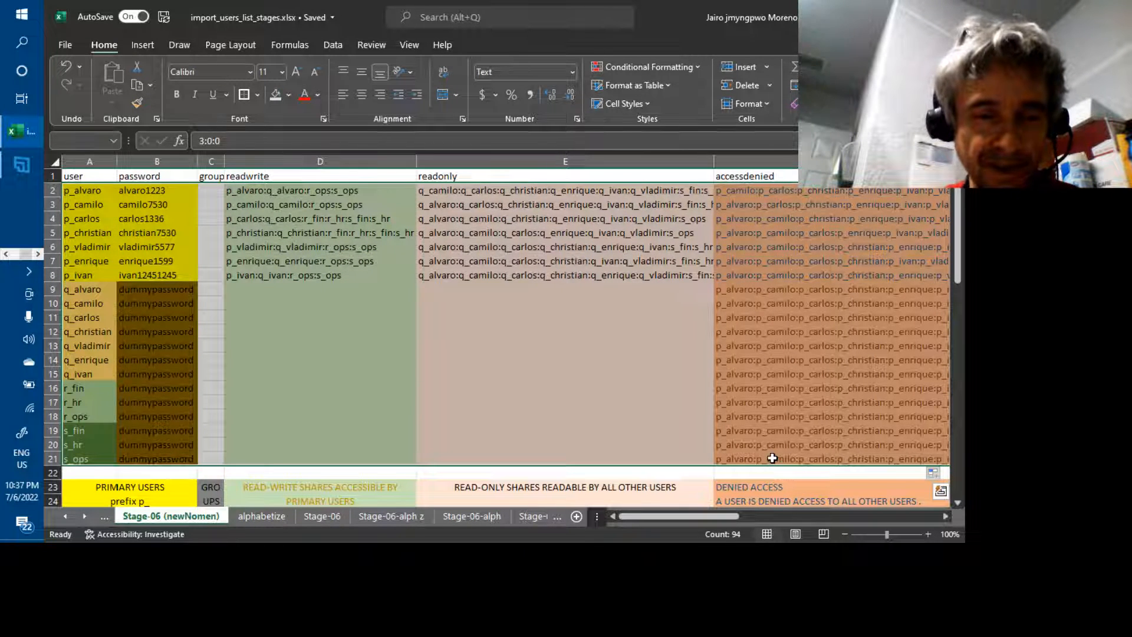
pyautogui.hotkey('ctrl', 'c')
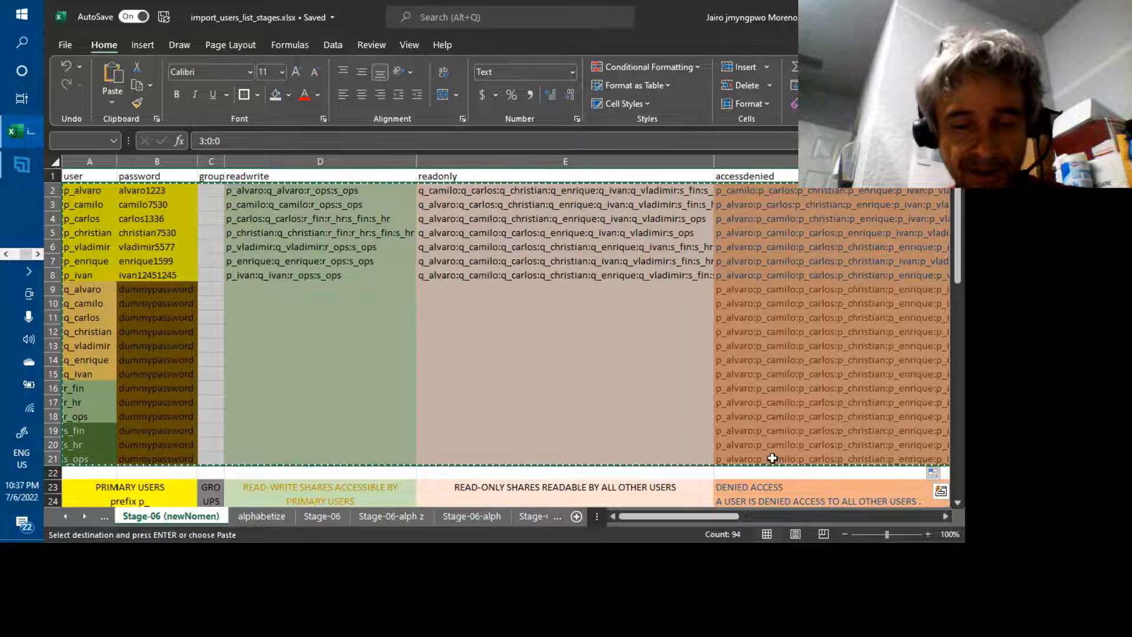
# Step: Switch to import-stage06-newNomen-20220706-alphabetized.txt in Notepad, replace its entire contents with the copied user rows, and save the file
pyautogui.hotkey('alt', 'Tab')
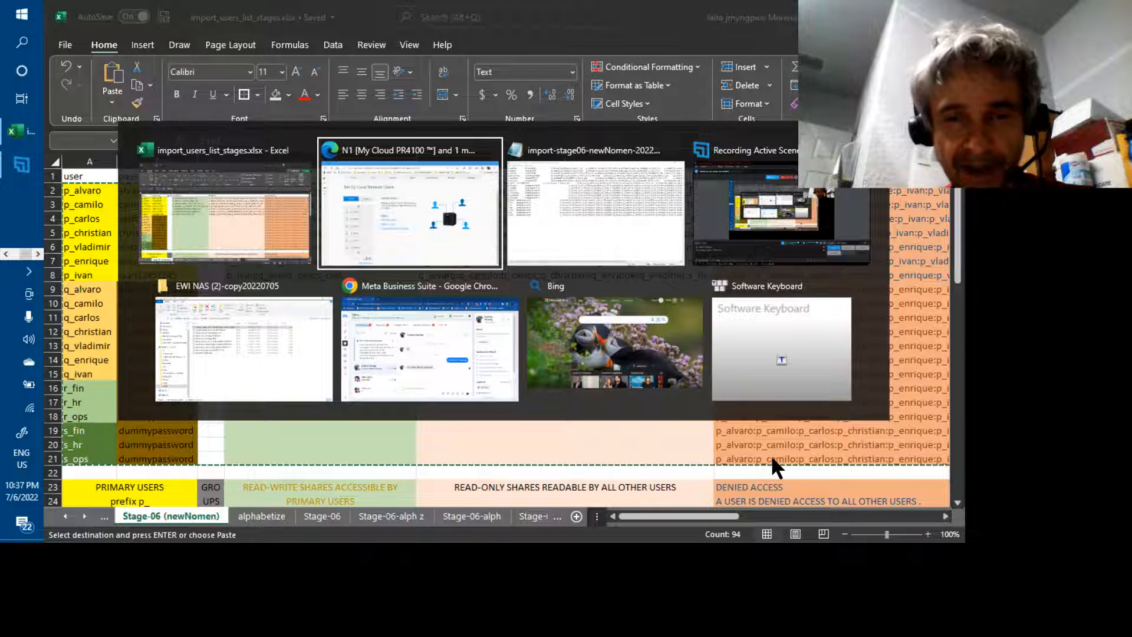
pyautogui.hotkey('alt', 'Tab')
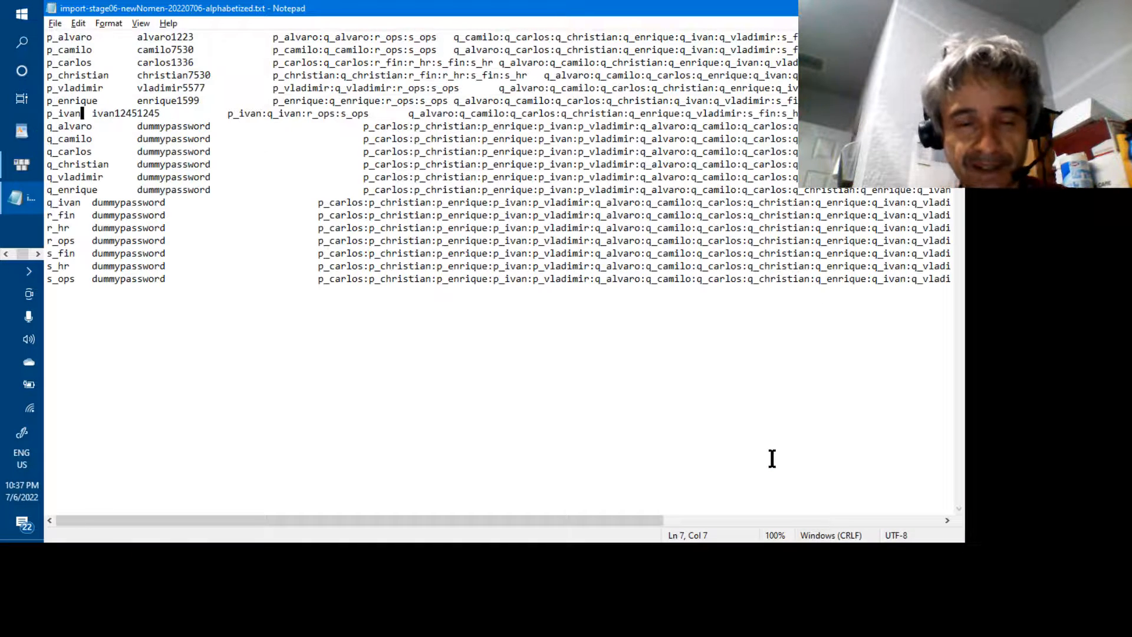
pyautogui.hotkey('ctrl', 'a')
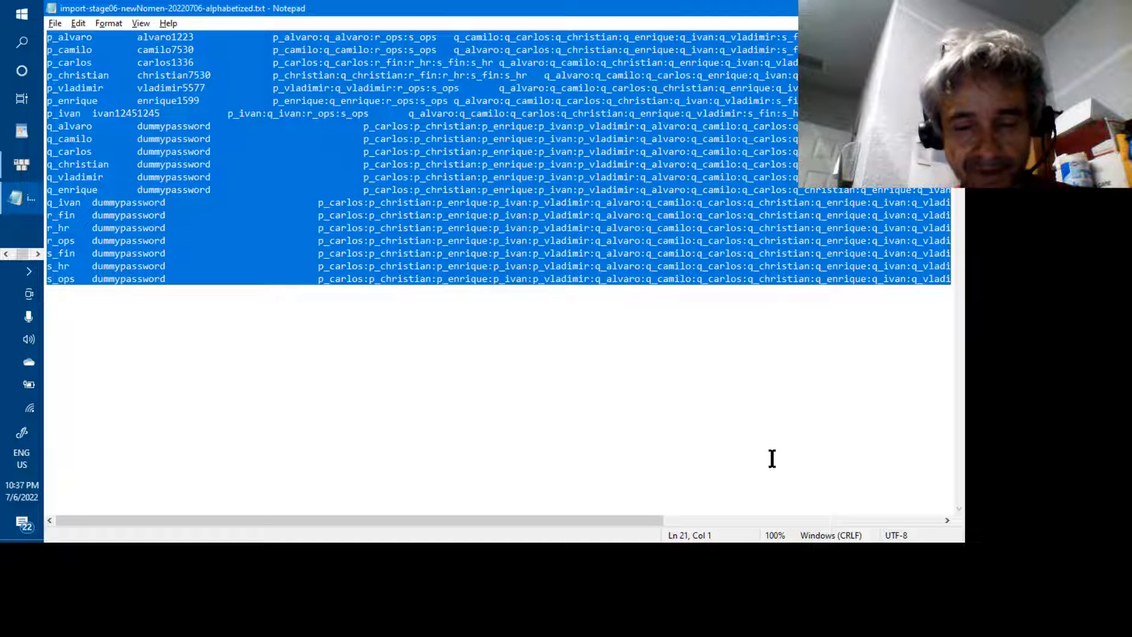
pyautogui.hotkey('ctrl', 'v')
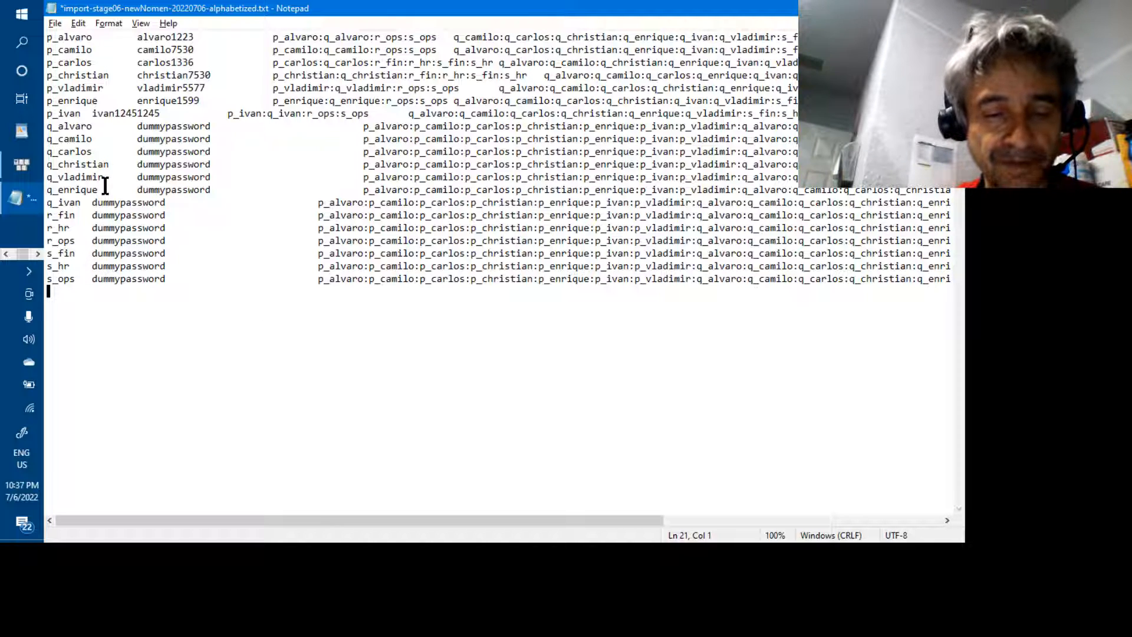
pyautogui.hotkey('ctrl', 's')
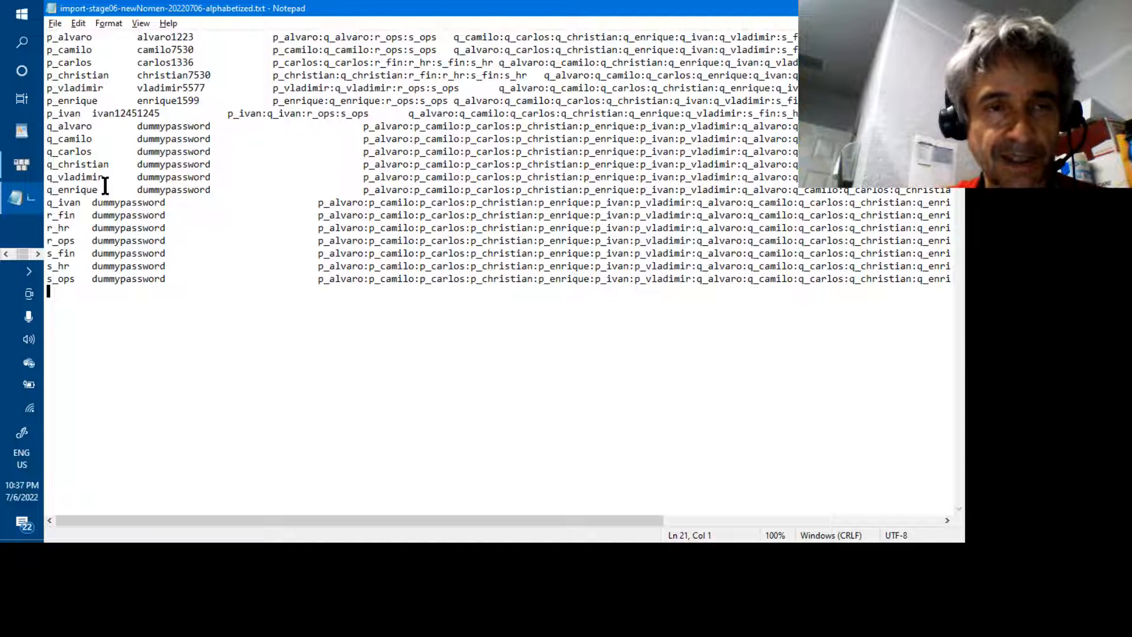
# Step: Switch to the My Cloud PR4100 Users page in the browser and start adding multiple users with the Import Users method
pyautogui.hotkey('alt', 'Tab')
pyautogui.hotkey('alt', 'Tab')
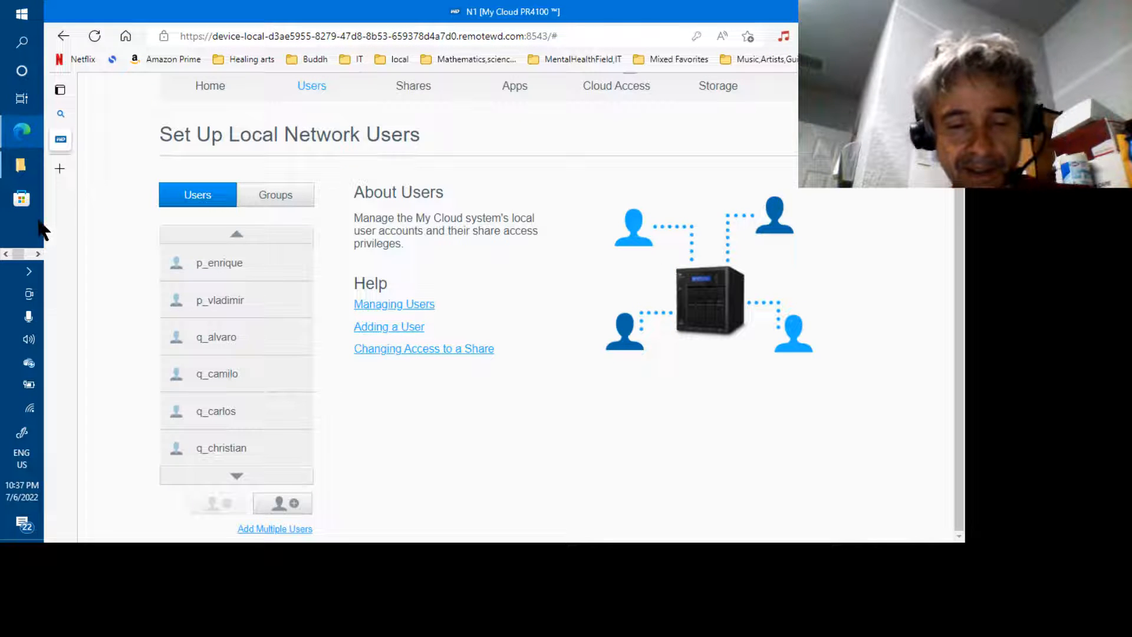
pyautogui.click(272, 529)
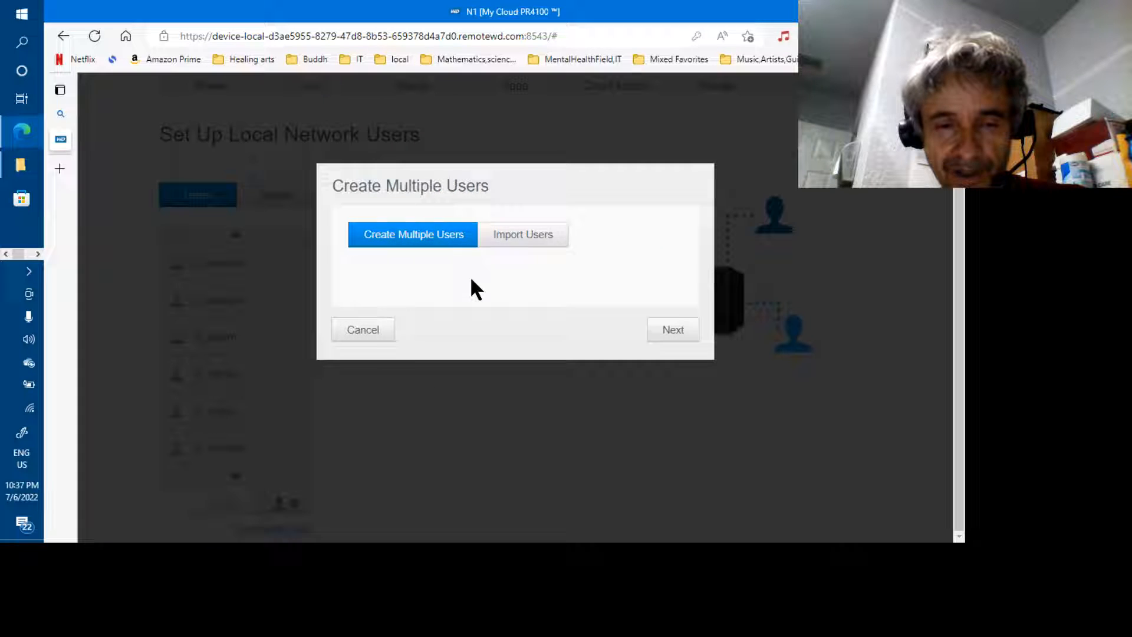
pyautogui.click(524, 239)
pyautogui.click(666, 329)
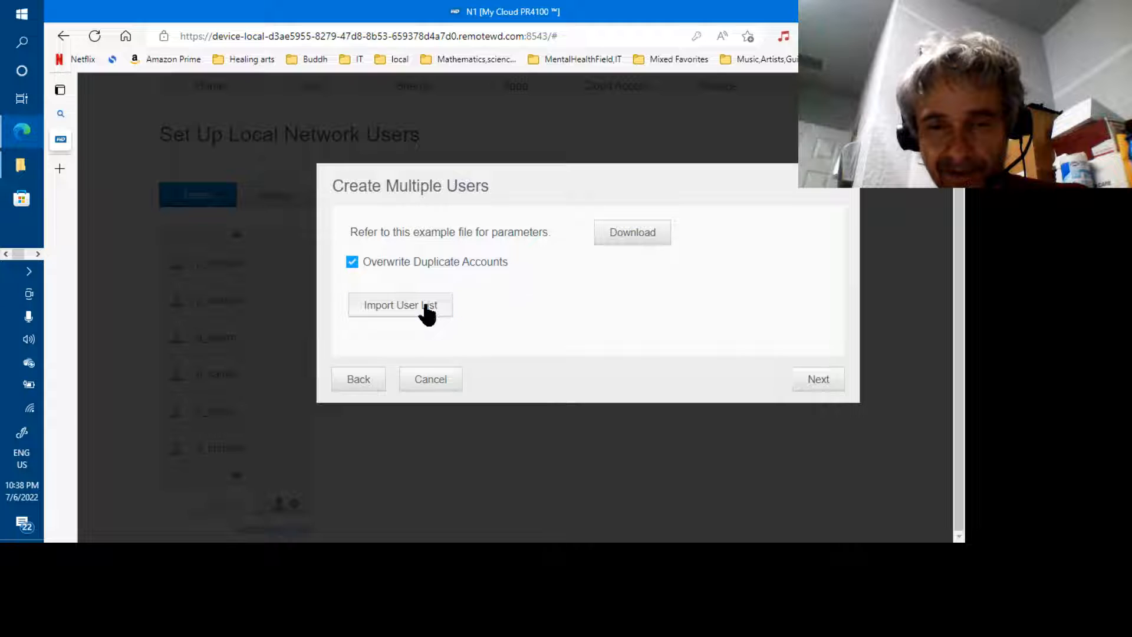
# Step: Load import-stage06-newNomen-20220706-alphabetized.txt as the user list with duplicate accounts overwritten, and proceed to the list of users to import
pyautogui.click(426, 306)
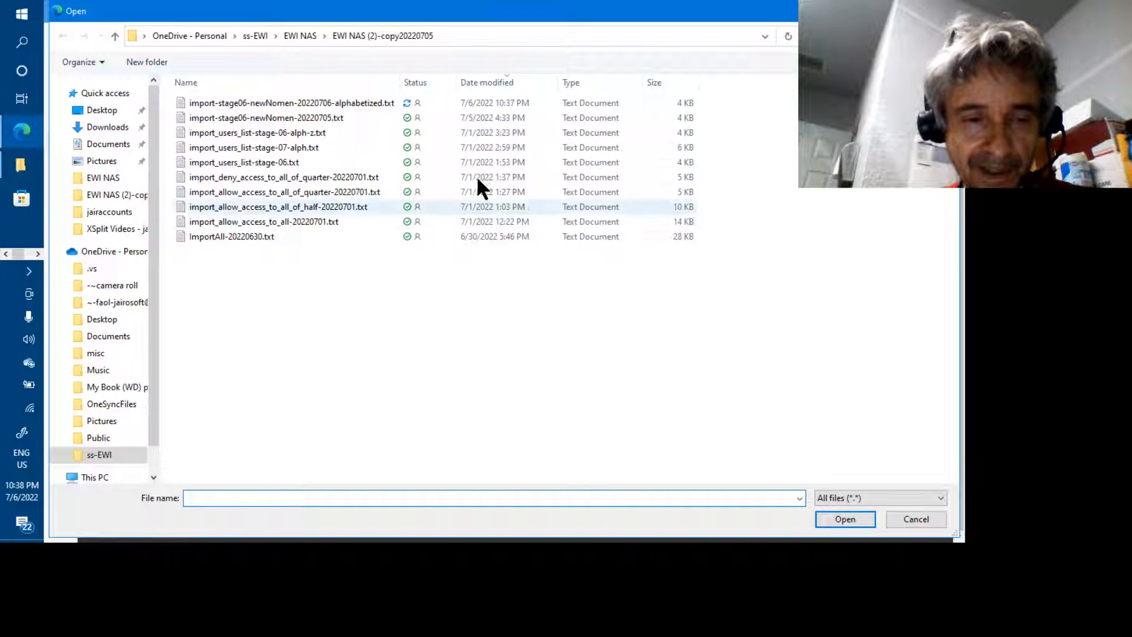
pyautogui.click(507, 108)
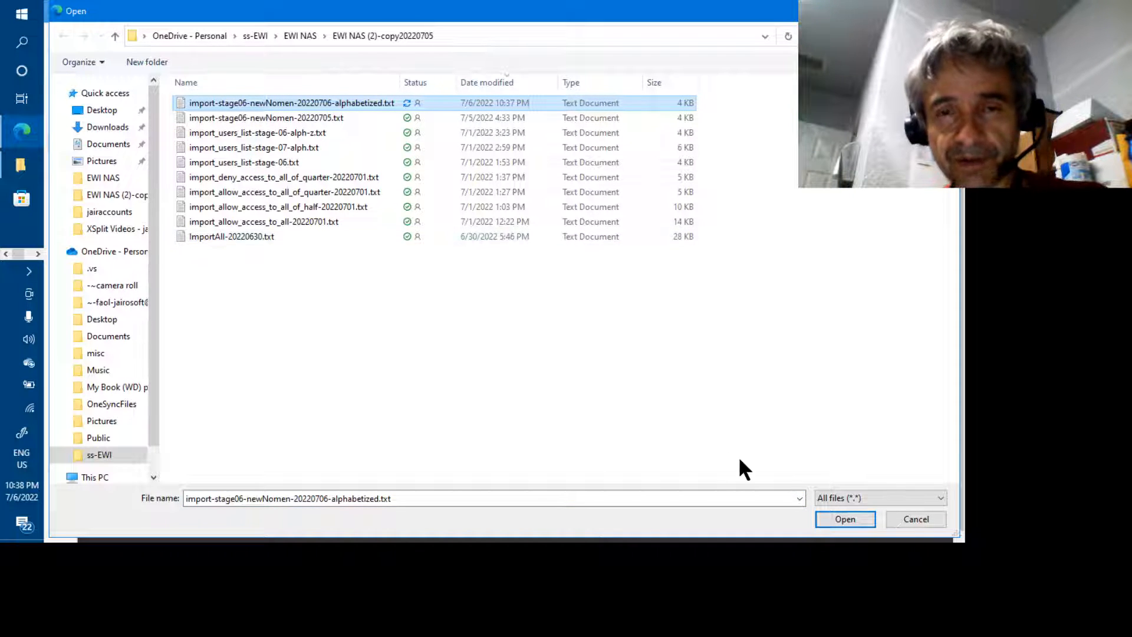
pyautogui.click(829, 521)
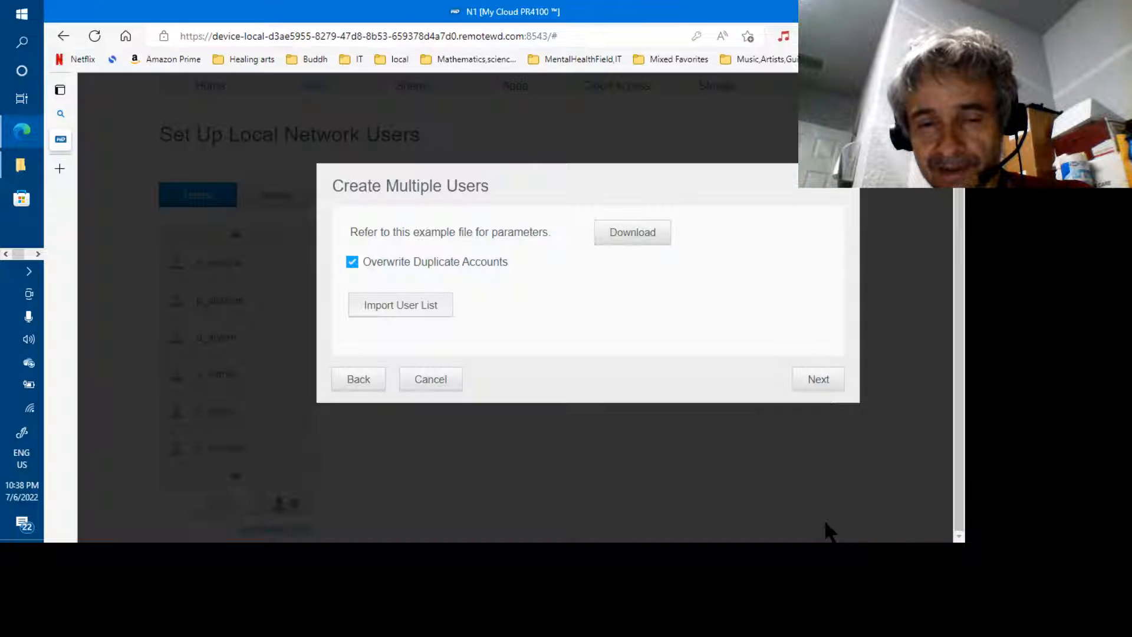
pyautogui.click(807, 399)
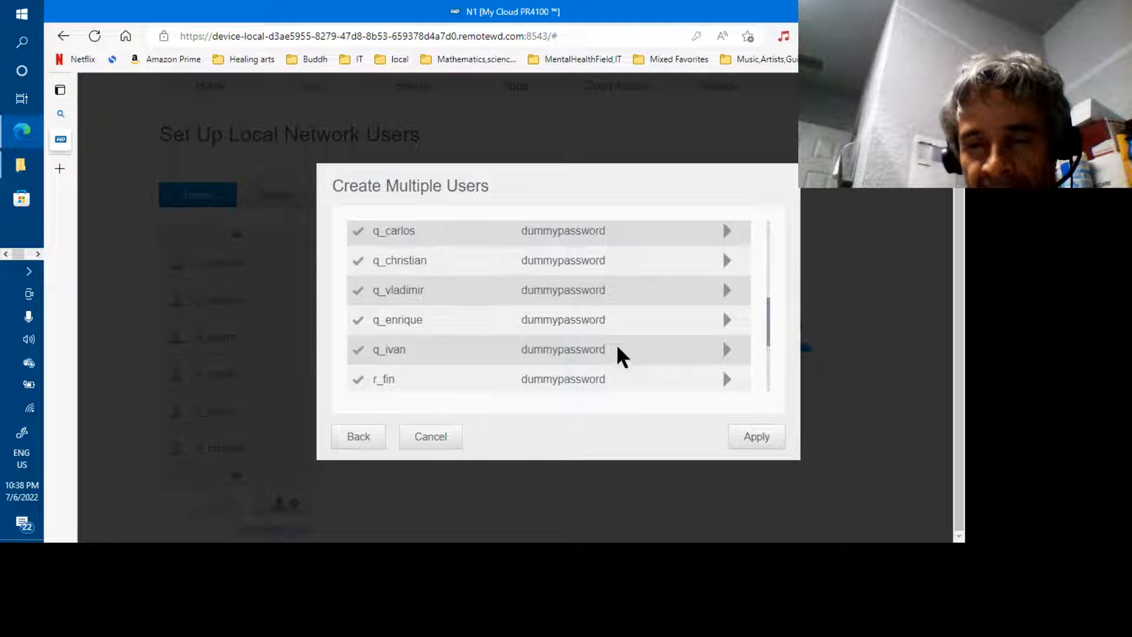
# Step: Review the Deny Access entries in the details of the last q_ user on the import list, then close the details
pyautogui.click(725, 349)
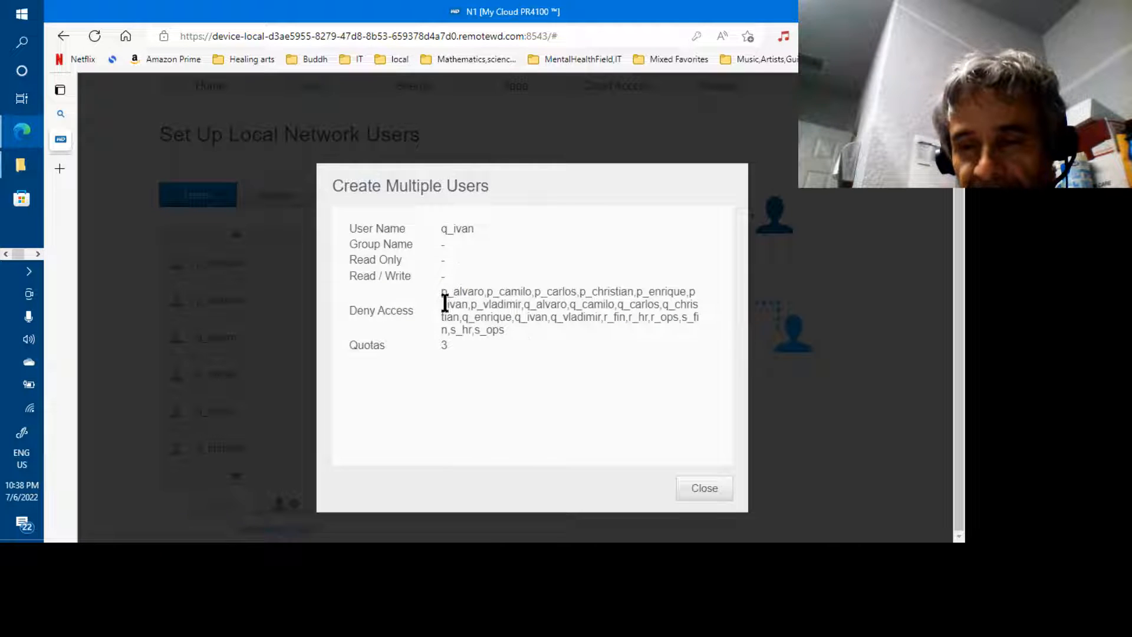
pyautogui.moveTo(456, 292); pyautogui.dragTo(513, 338)
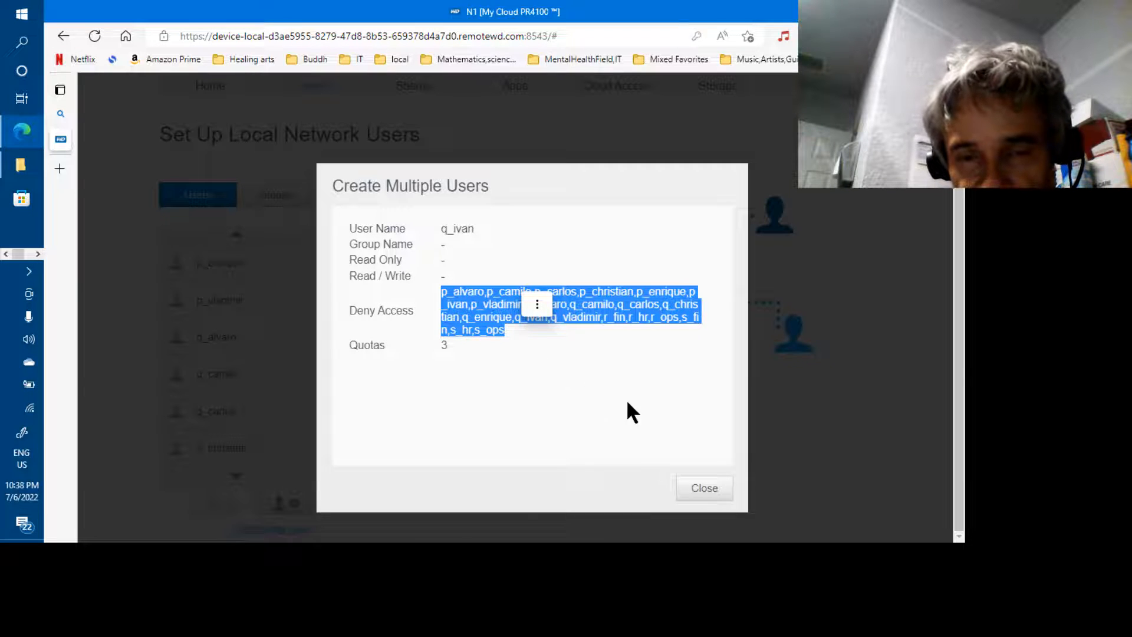
pyautogui.click(699, 489)
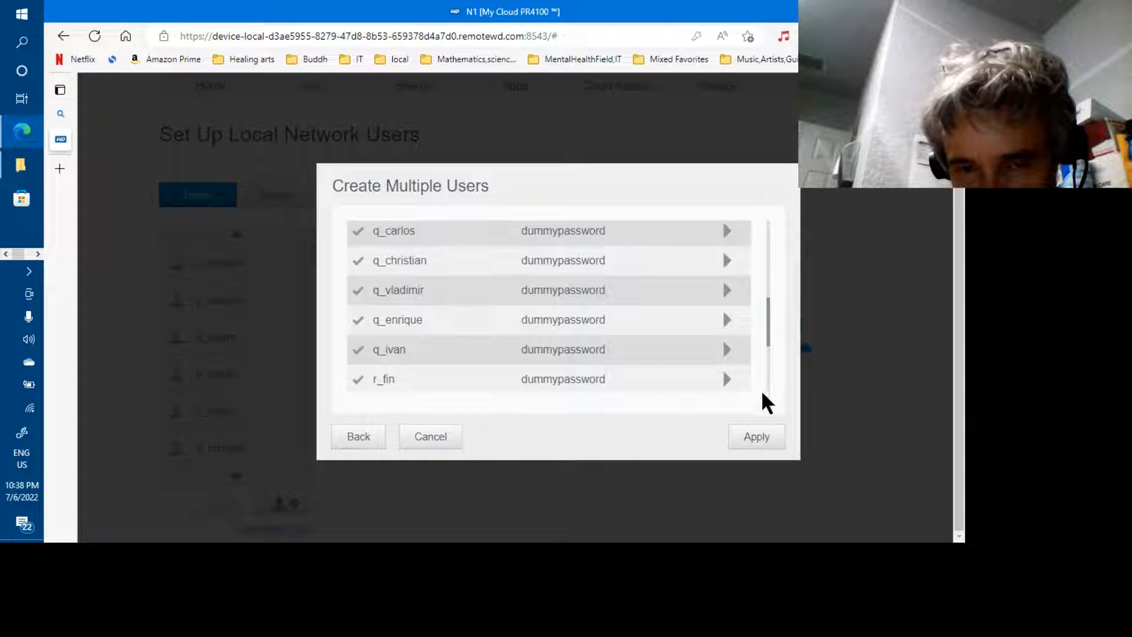
# Step: Look through the remaining users on the import list and apply the import
pyautogui.scroll(-3, 767, 387)
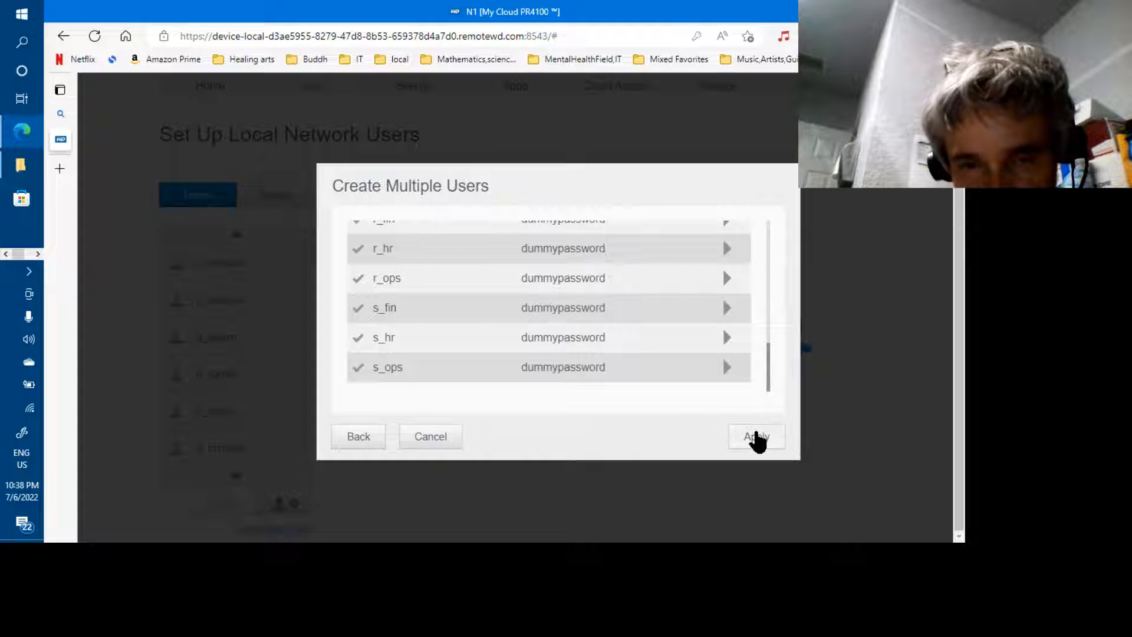
pyautogui.click(768, 323)
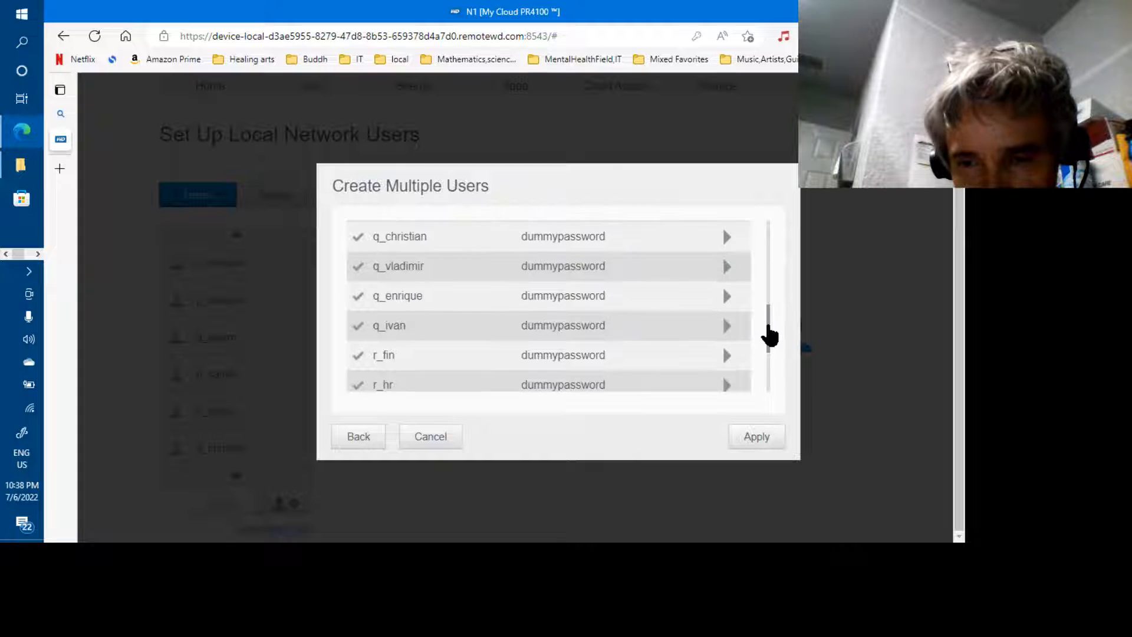
pyautogui.click(753, 438)
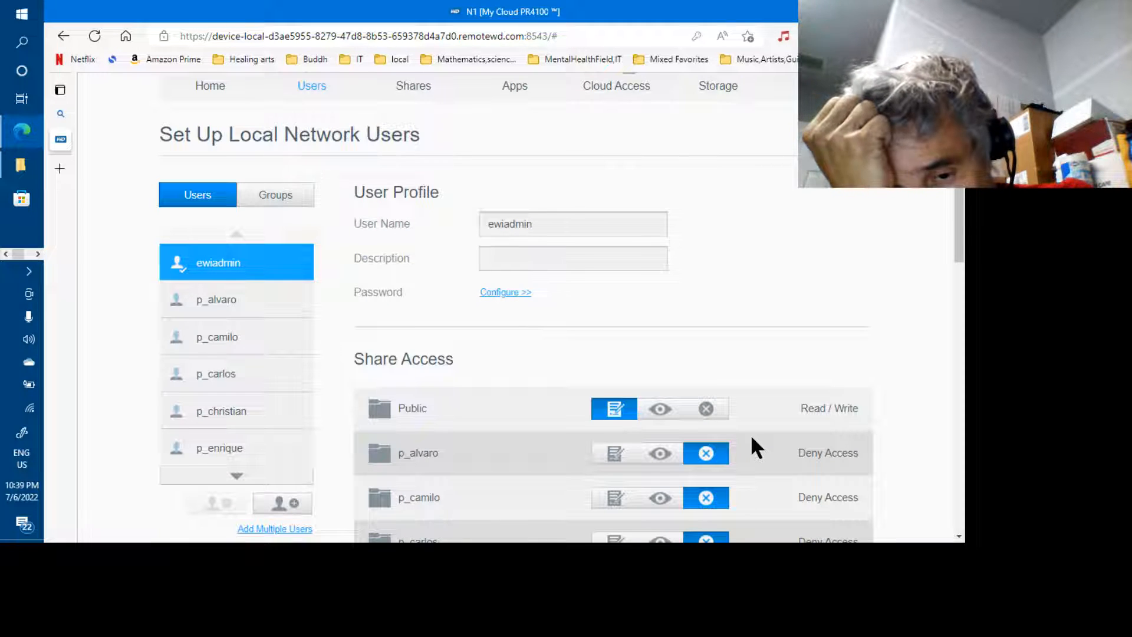
# Step: Check the Share Access permissions of the first p_ user in the users list
pyautogui.click(245, 302)
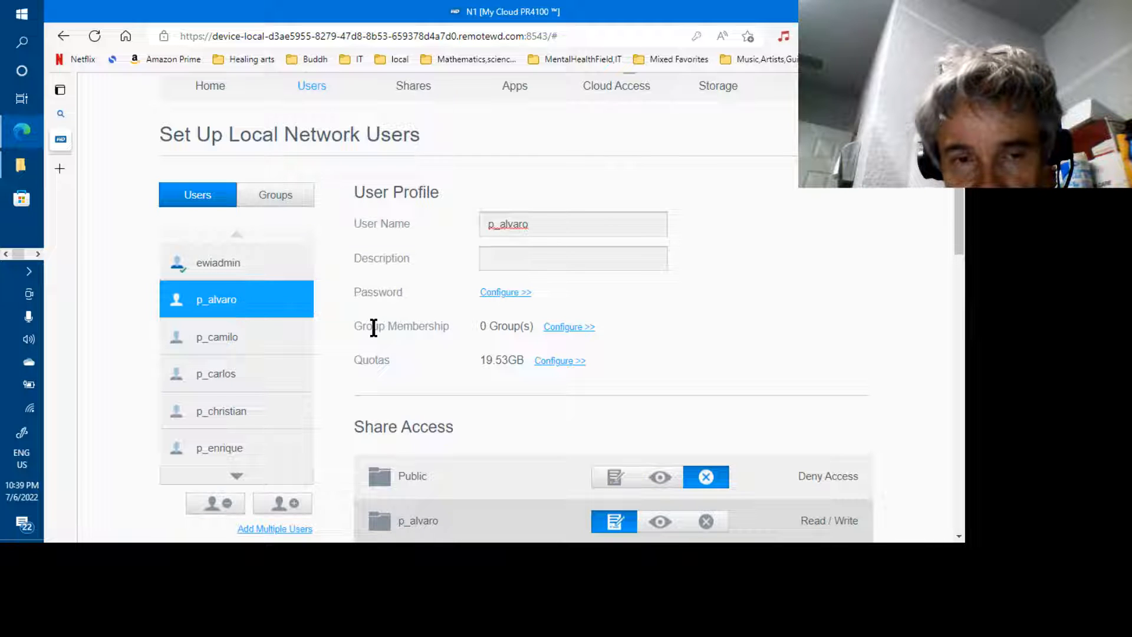
pyautogui.click(960, 366)
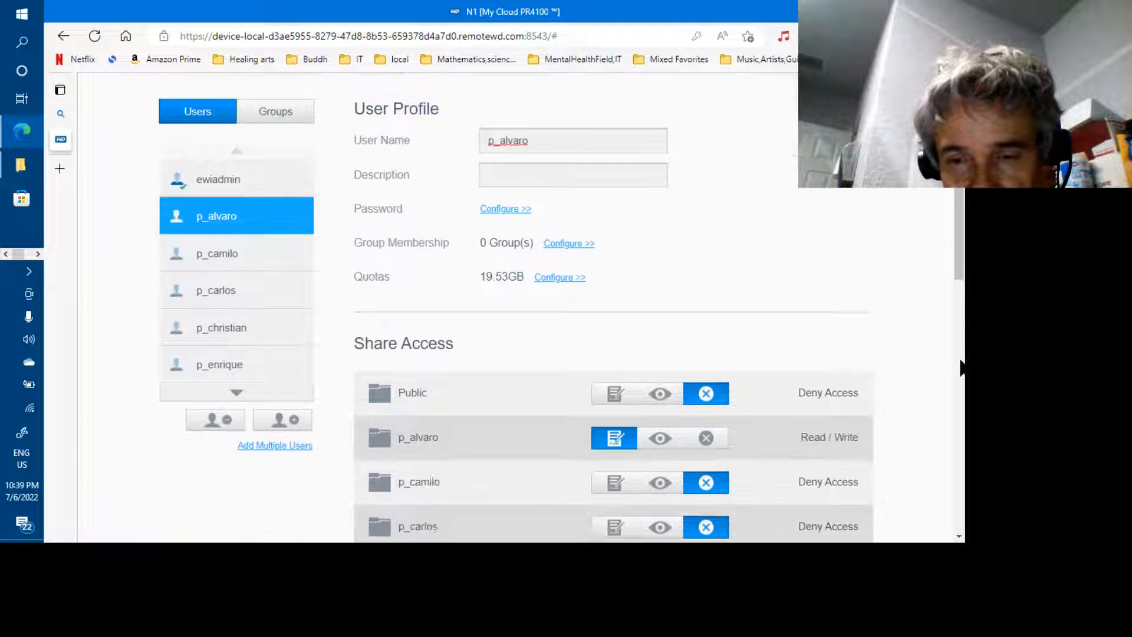
pyautogui.moveTo(960, 367); pyautogui.dragTo(960, 321)
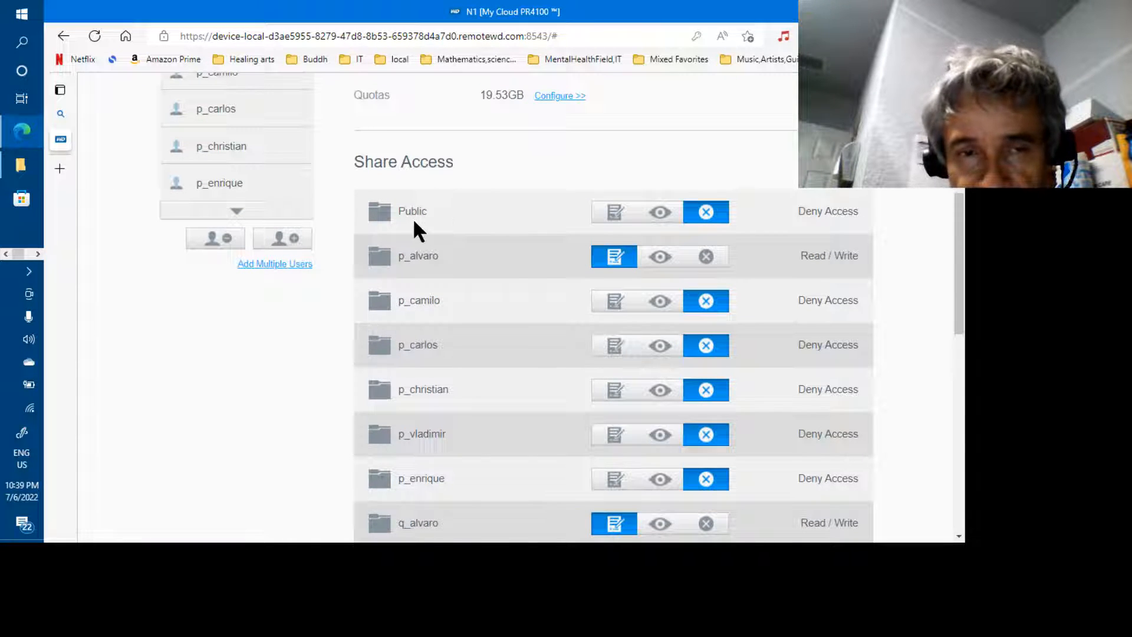
# Step: Check the Share Access permissions of the first q_ user, down to the last share in the list
pyautogui.click(235, 212)
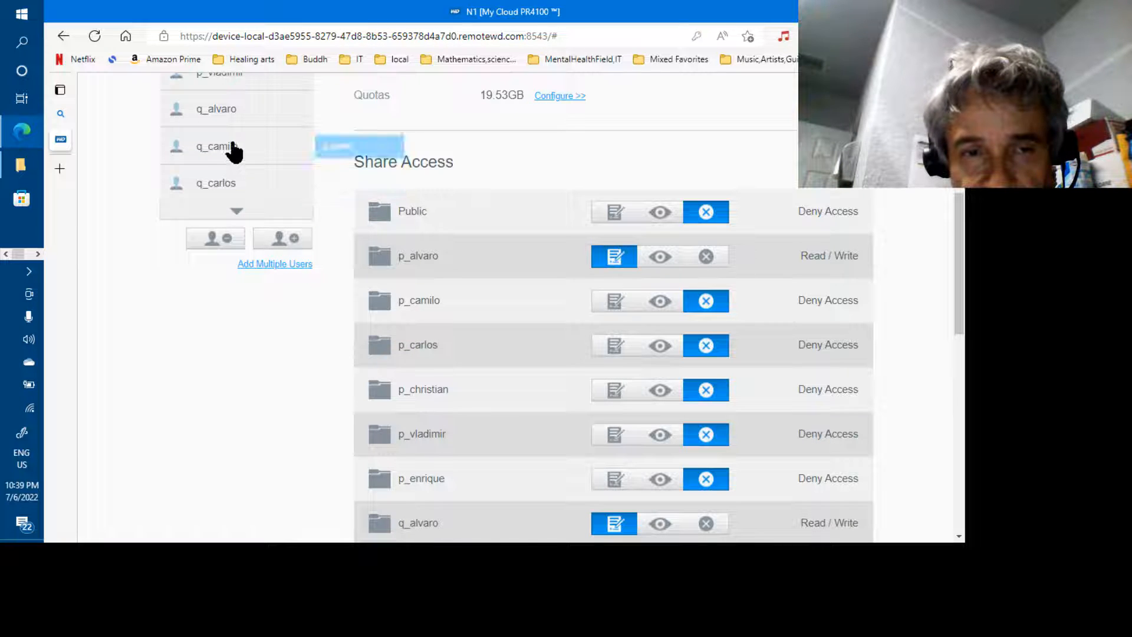
pyautogui.click(223, 114)
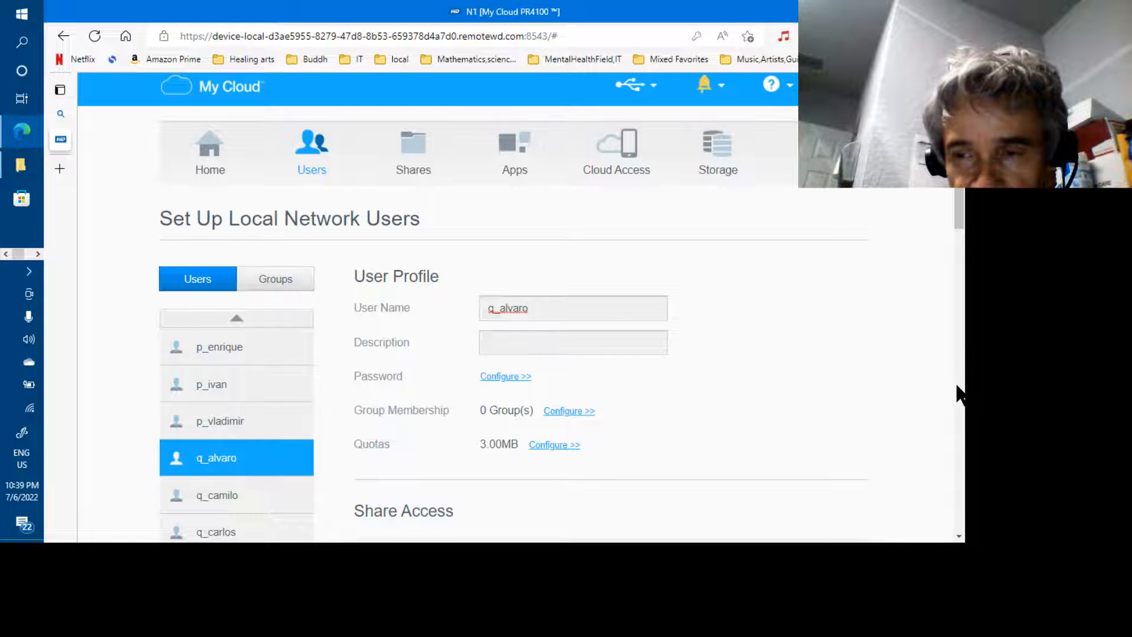
pyautogui.scroll(-7, 959, 394)
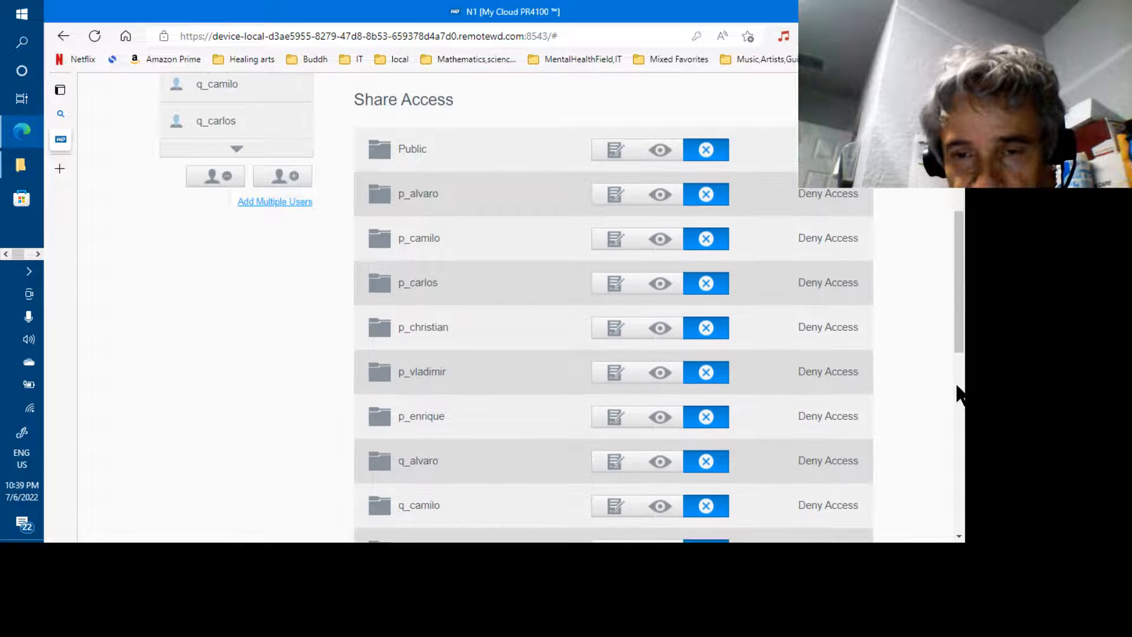
pyautogui.scroll(-8, 960, 394)
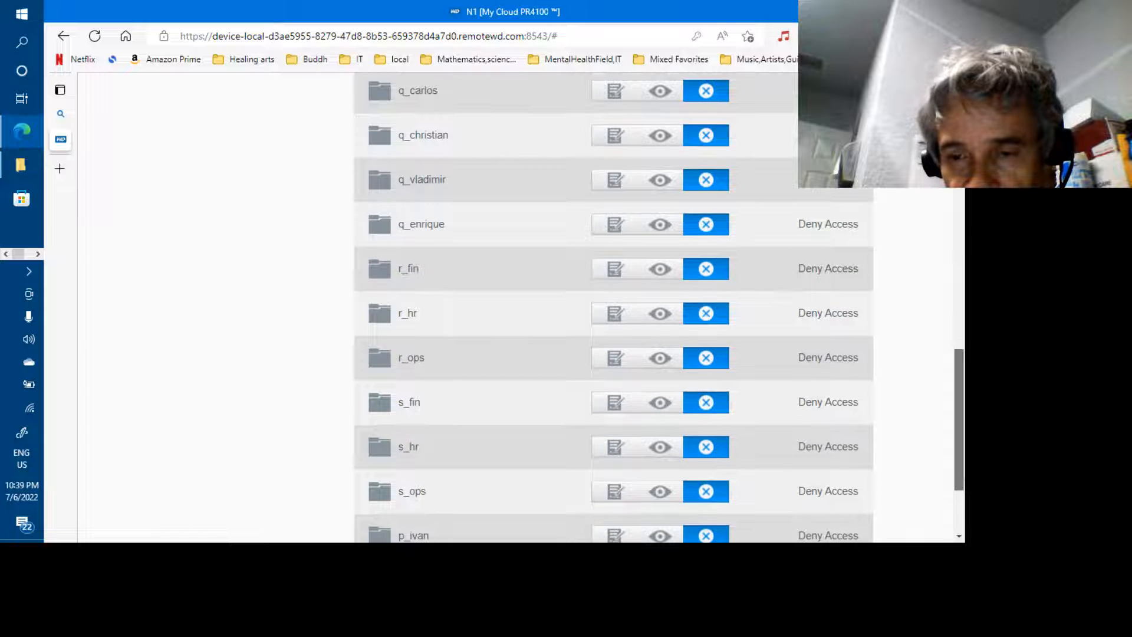
pyautogui.scroll(-2, 960, 394)
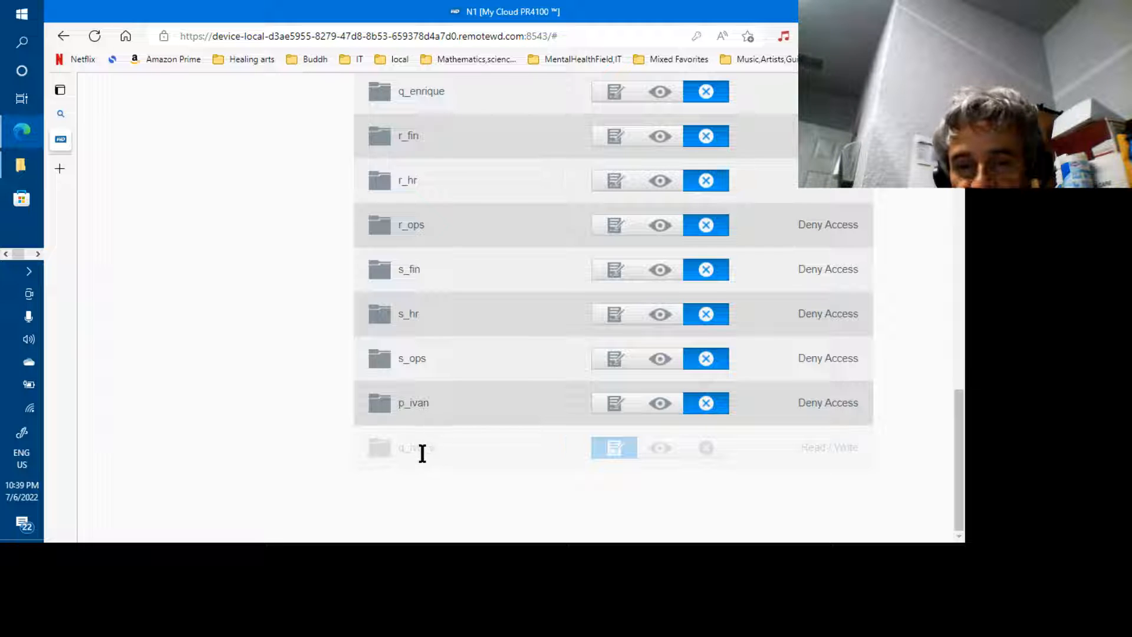
pyautogui.click(963, 383)
pyautogui.moveTo(964, 383); pyautogui.dragTo(963, 277)
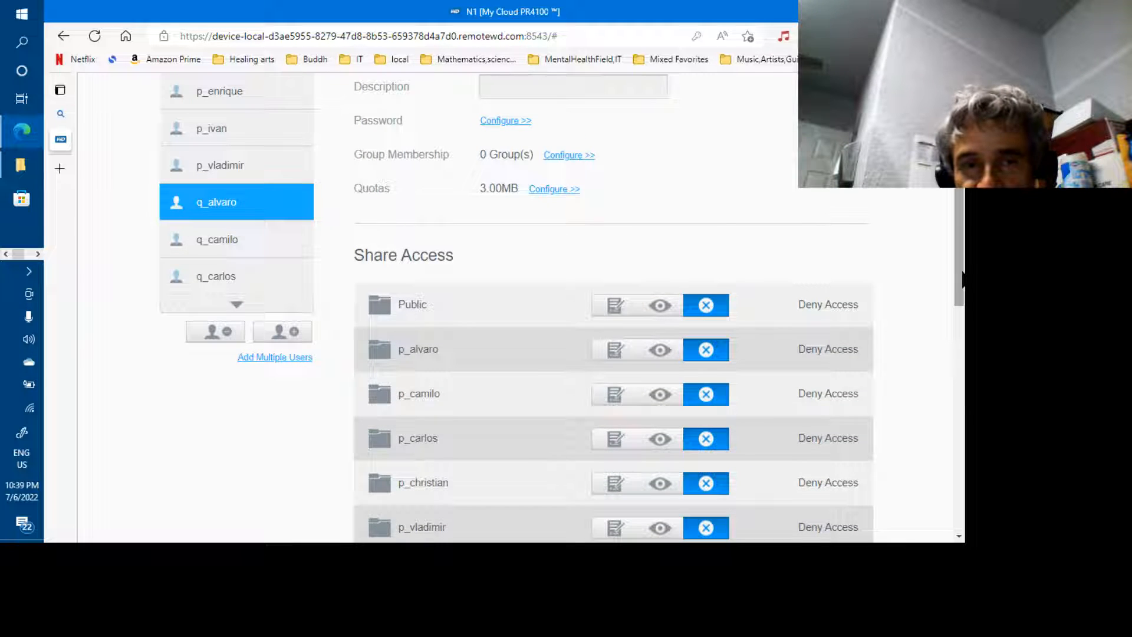
# Step: Check the Share Access permissions of the second-to-last p_ user across all shares, including the last q_ share
pyautogui.click(240, 138)
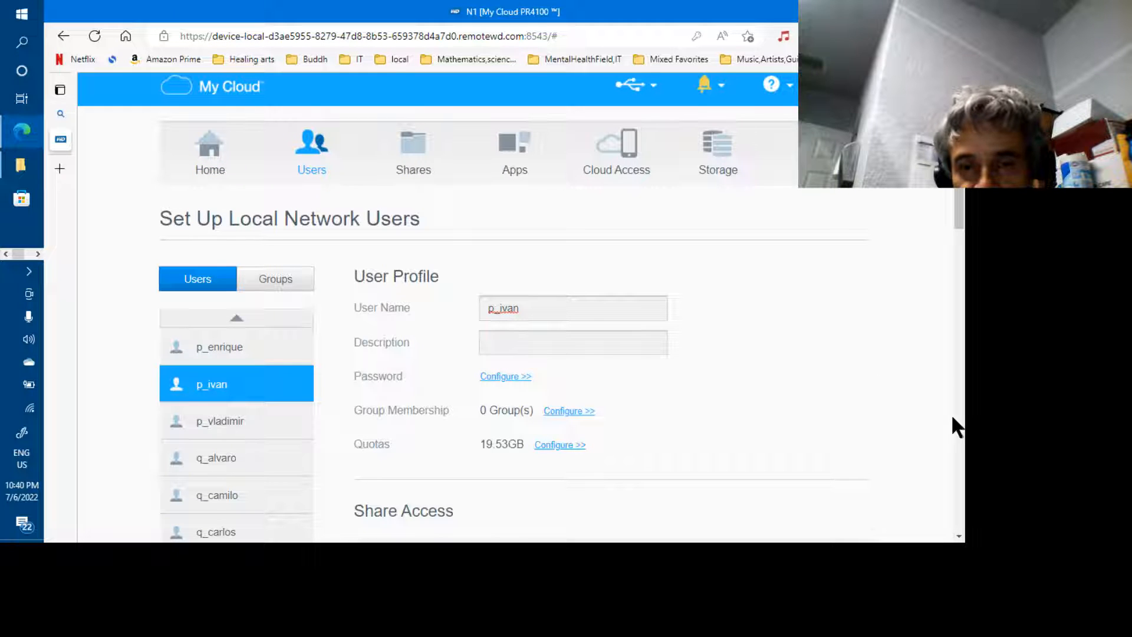
pyautogui.scroll(-9, 952, 419)
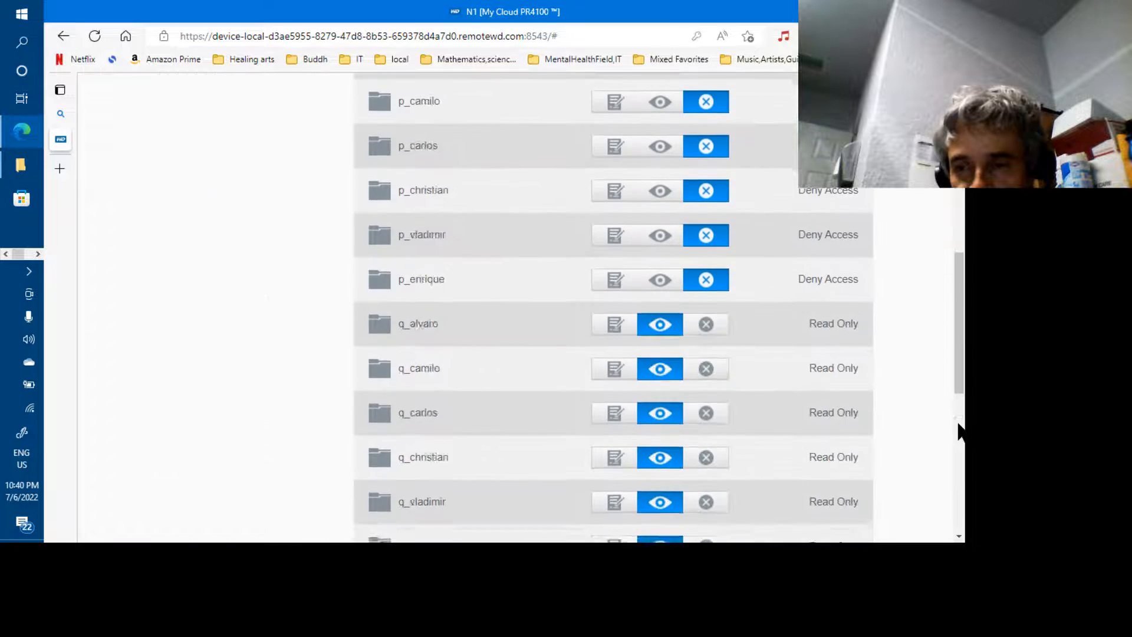
pyautogui.scroll(-5, 958, 432)
pyautogui.scroll(-3, 958, 432)
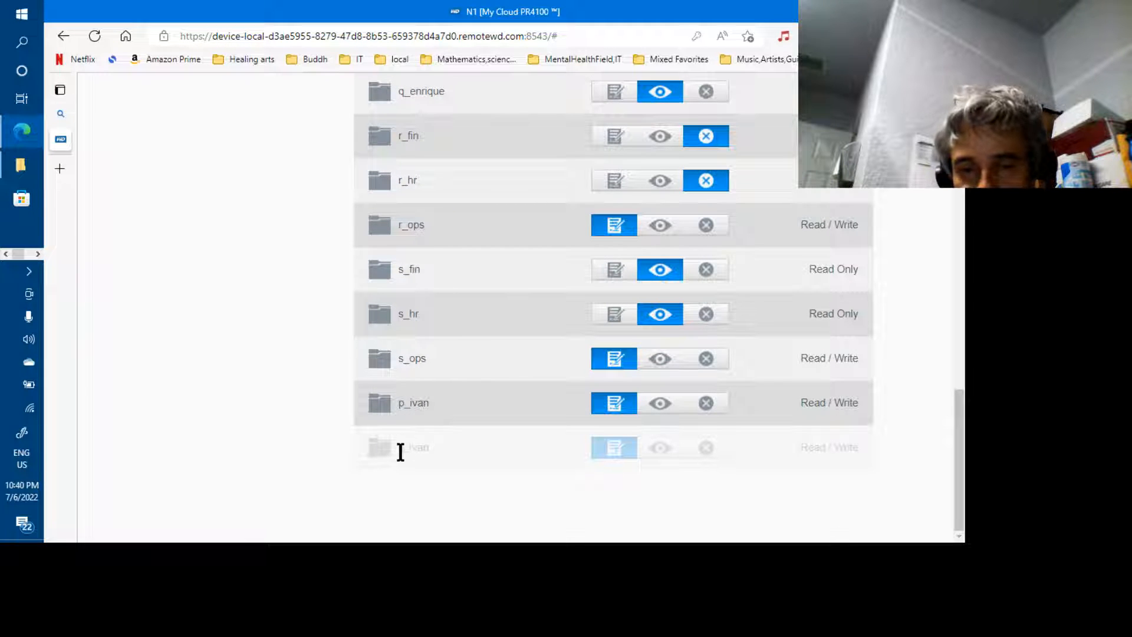
pyautogui.moveTo(400, 452); pyautogui.dragTo(431, 448)
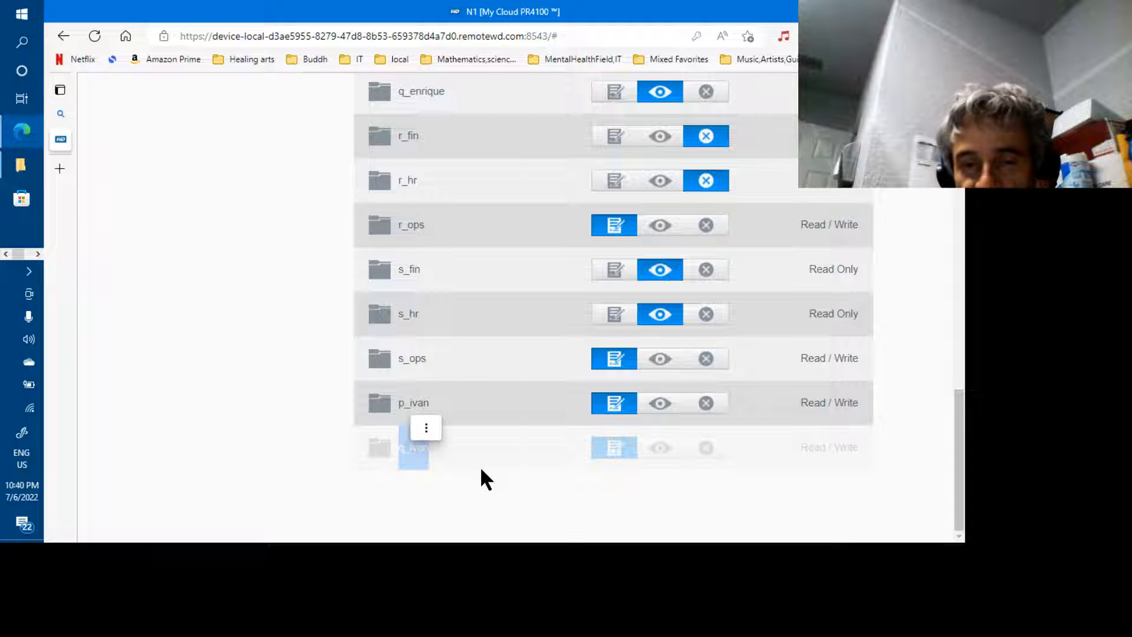
pyautogui.click(527, 447)
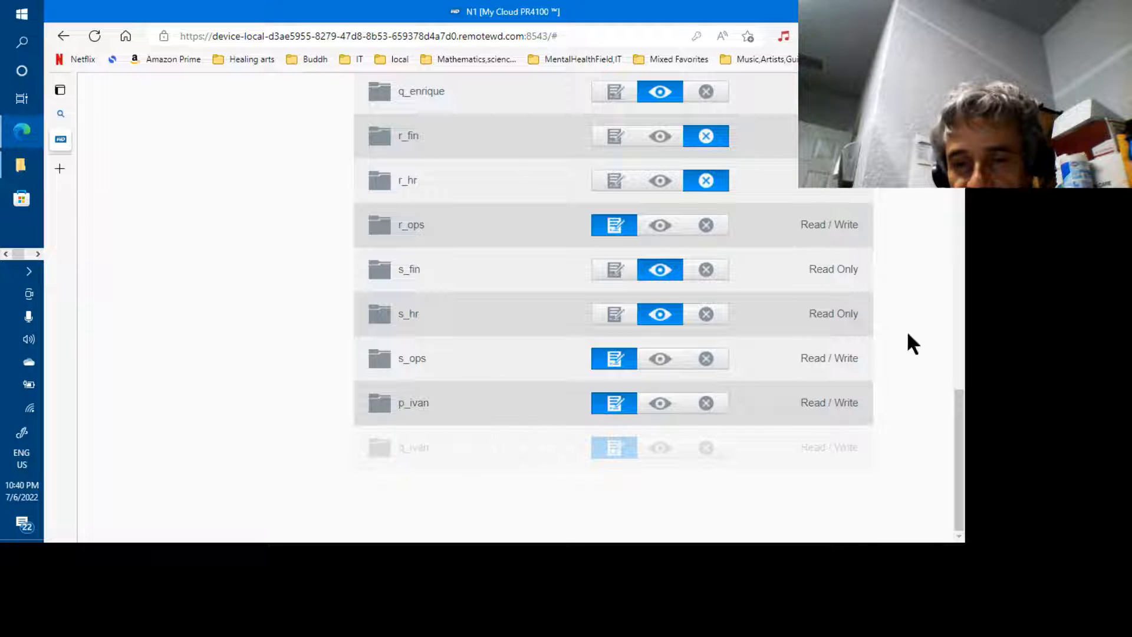
pyautogui.scroll(20, 961, 267)
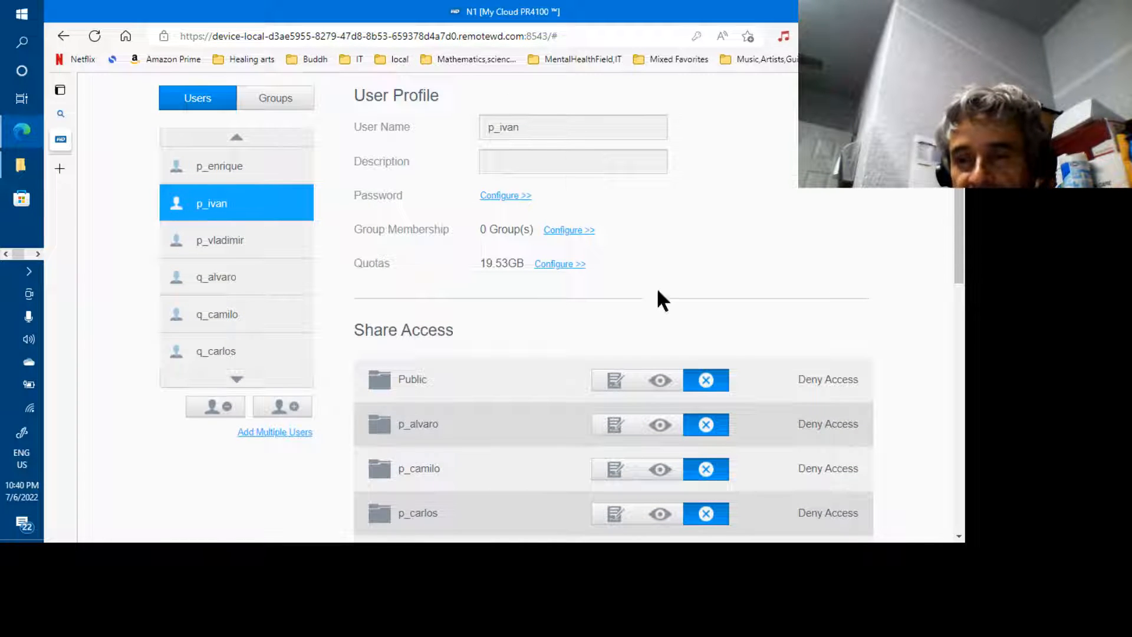
# Step: Start adding multiple users from the local network users page
pyautogui.click(283, 432)
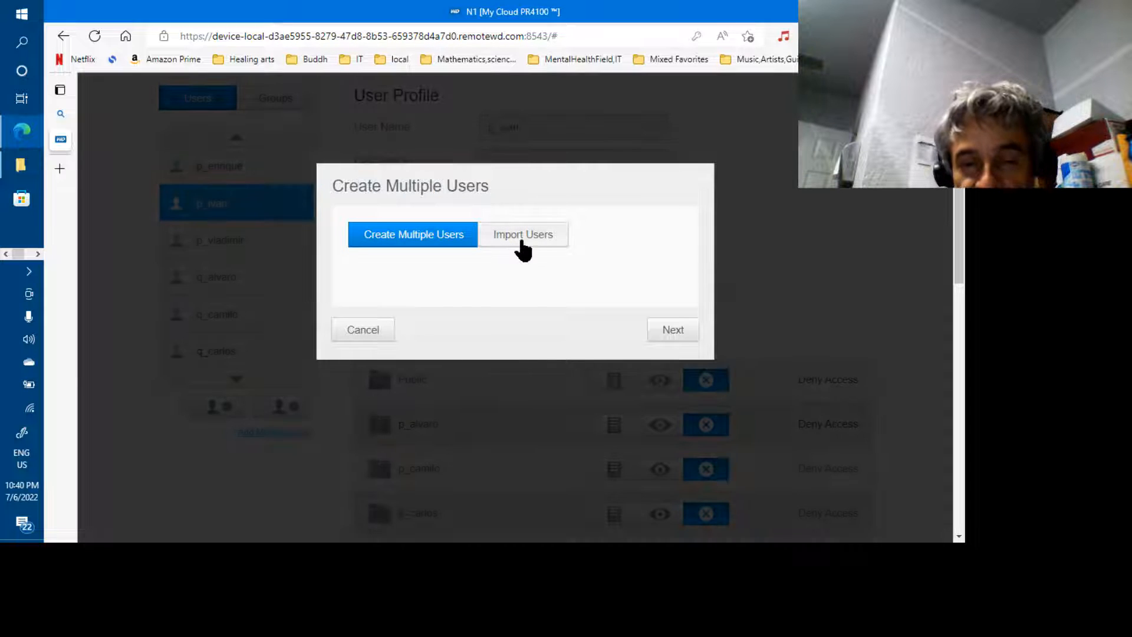
# Step: Load import-stage06-newNomen-20220706-alphabetized.txt as the user list to import, keeping duplicate accounts set to be overwritten
pyautogui.click(523, 236)
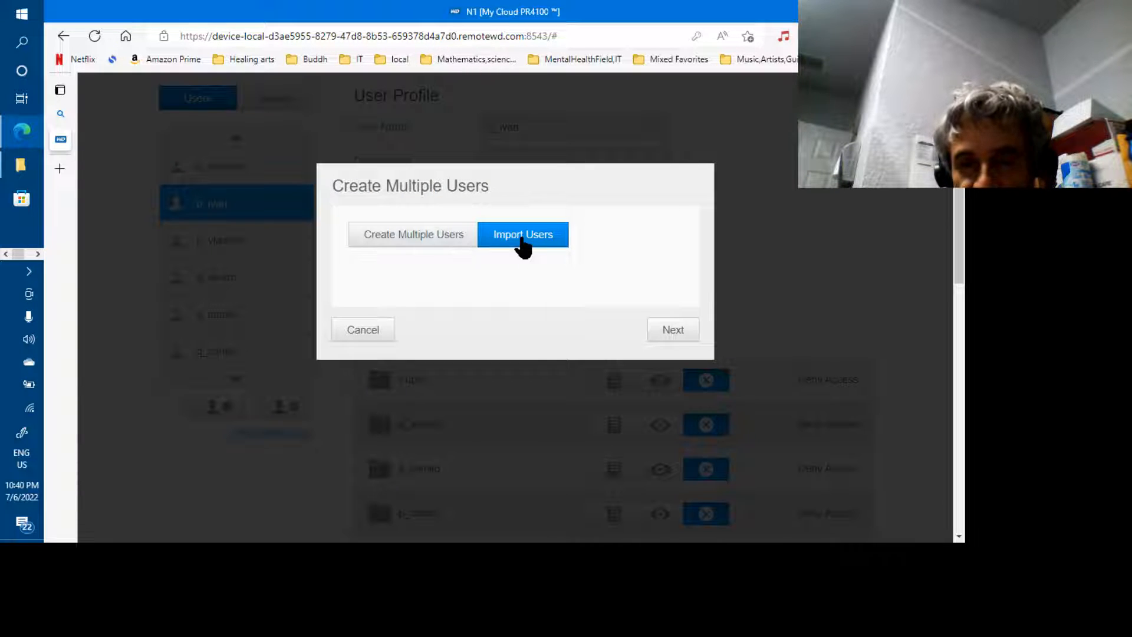
pyautogui.click(670, 330)
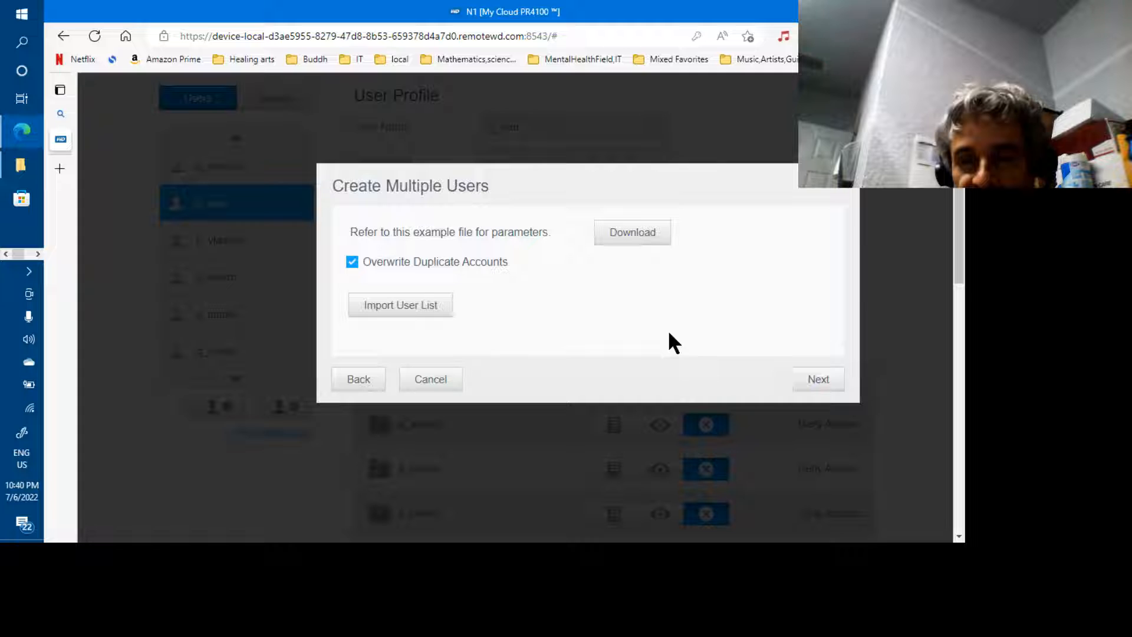
pyautogui.click(423, 305)
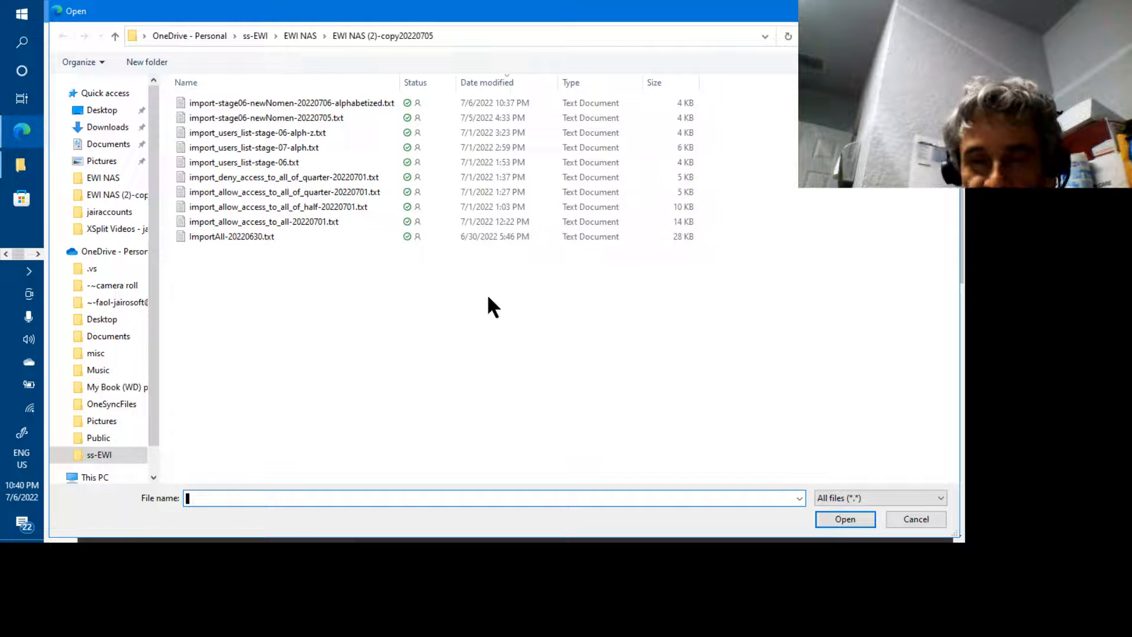
pyautogui.click(324, 104)
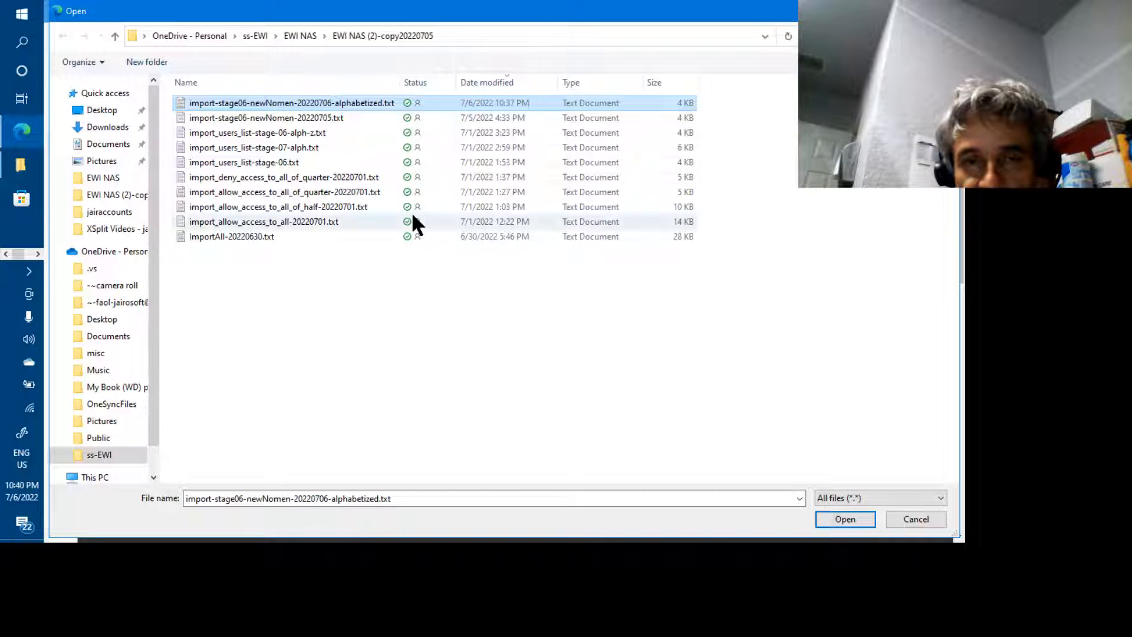
pyautogui.click(832, 517)
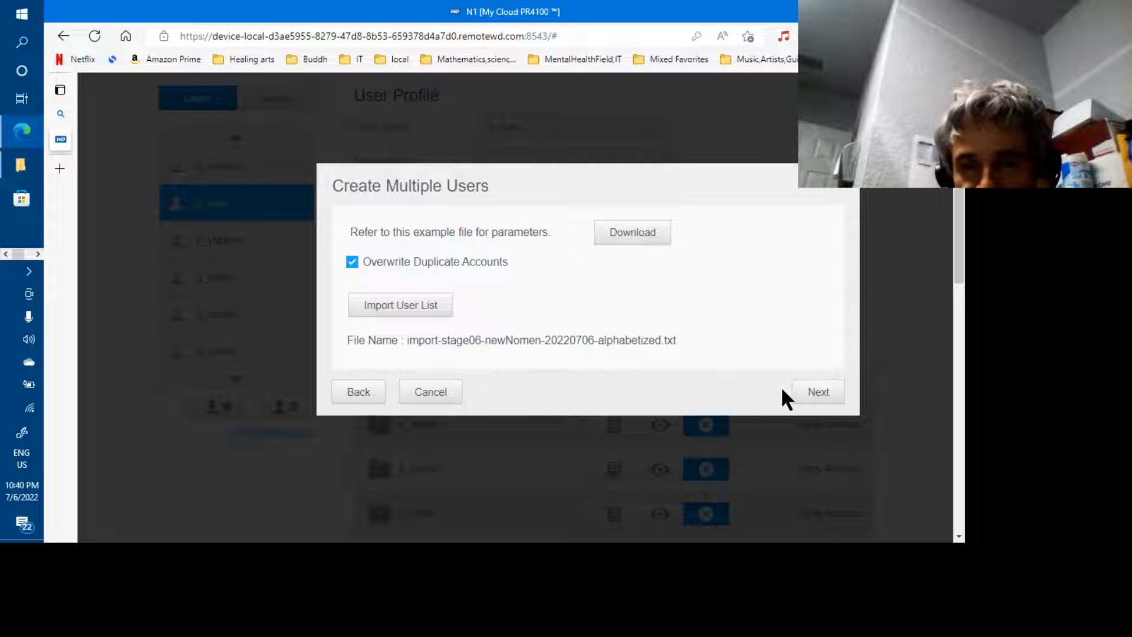
pyautogui.click(817, 393)
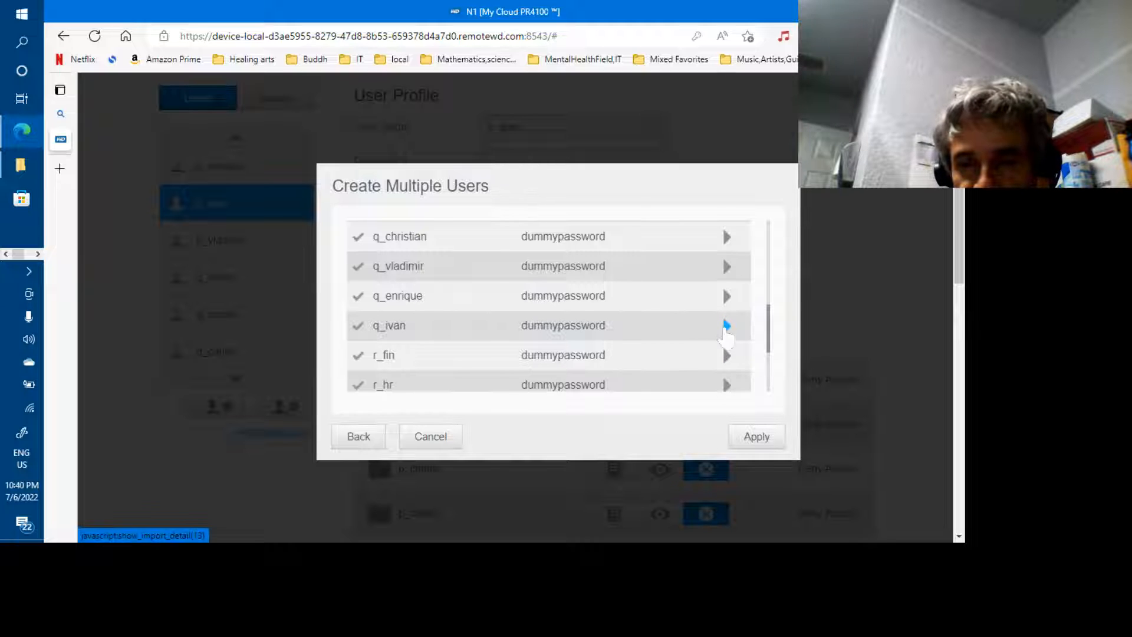
# Step: Check the import details of the q_ivan and p_ivan accounts and apply the user import
pyautogui.click(726, 326)
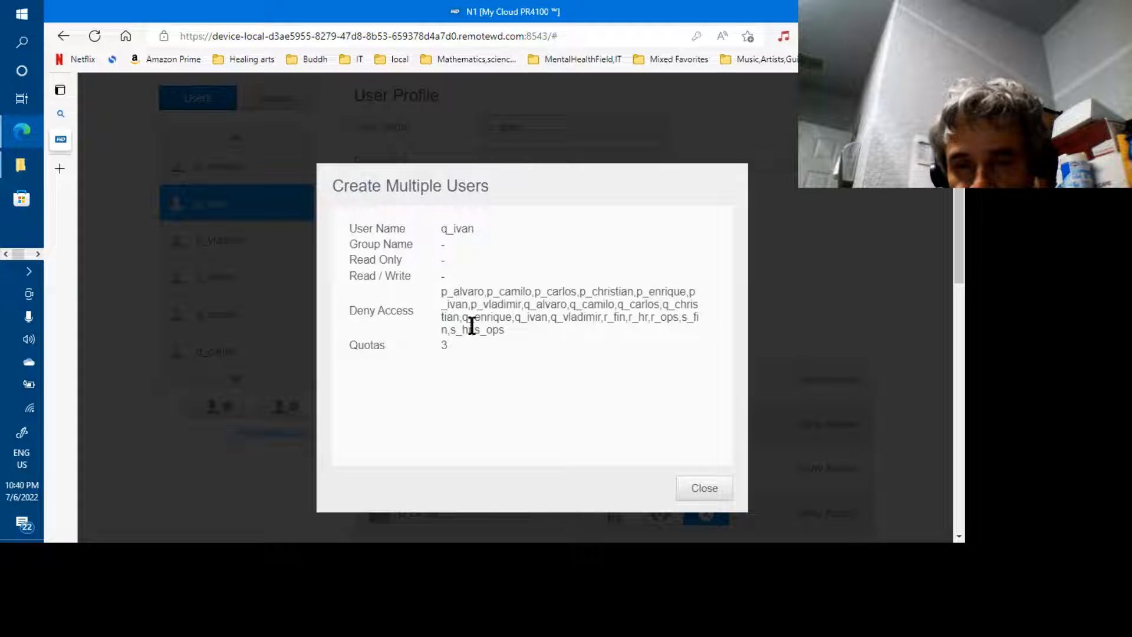
pyautogui.click(709, 491)
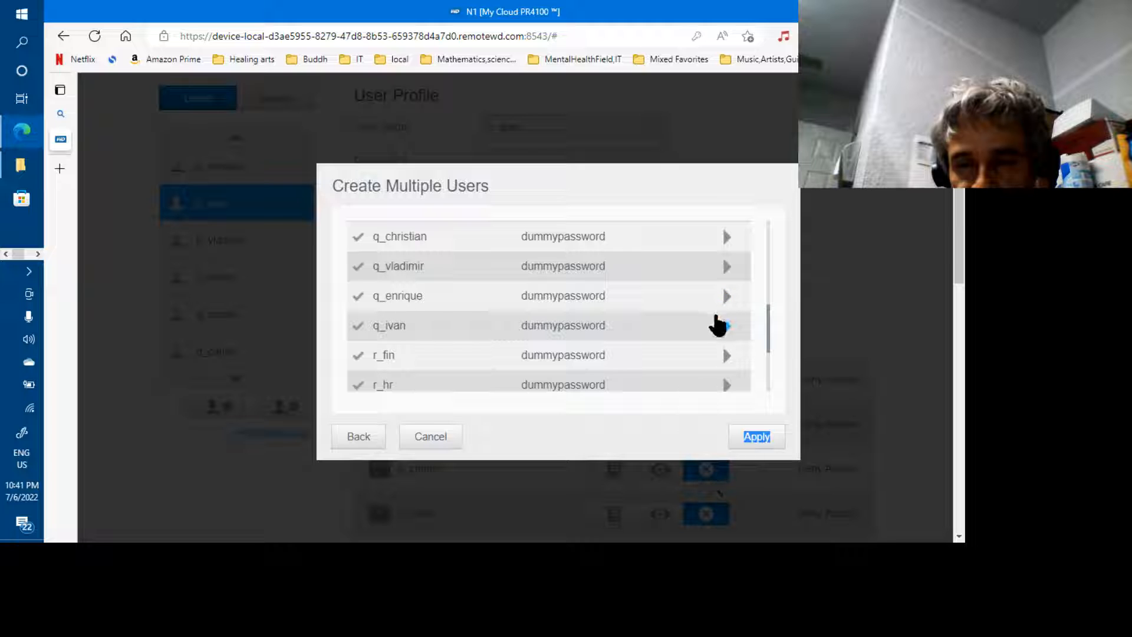
pyautogui.scroll(2, 768, 266)
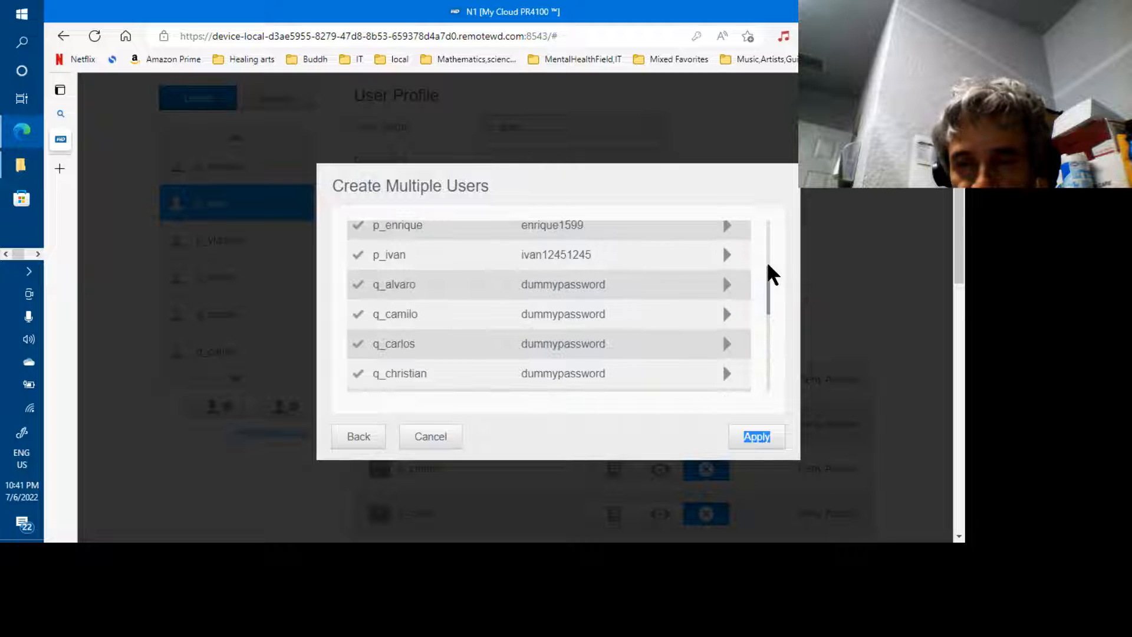
pyautogui.click(726, 255)
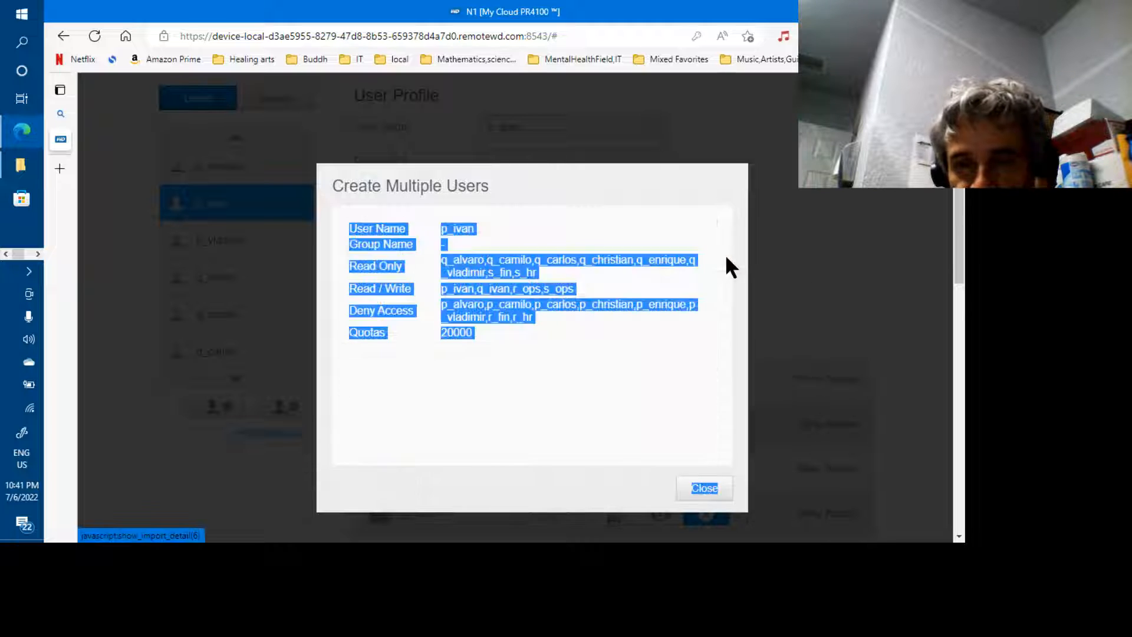
pyautogui.doubleClick(649, 332)
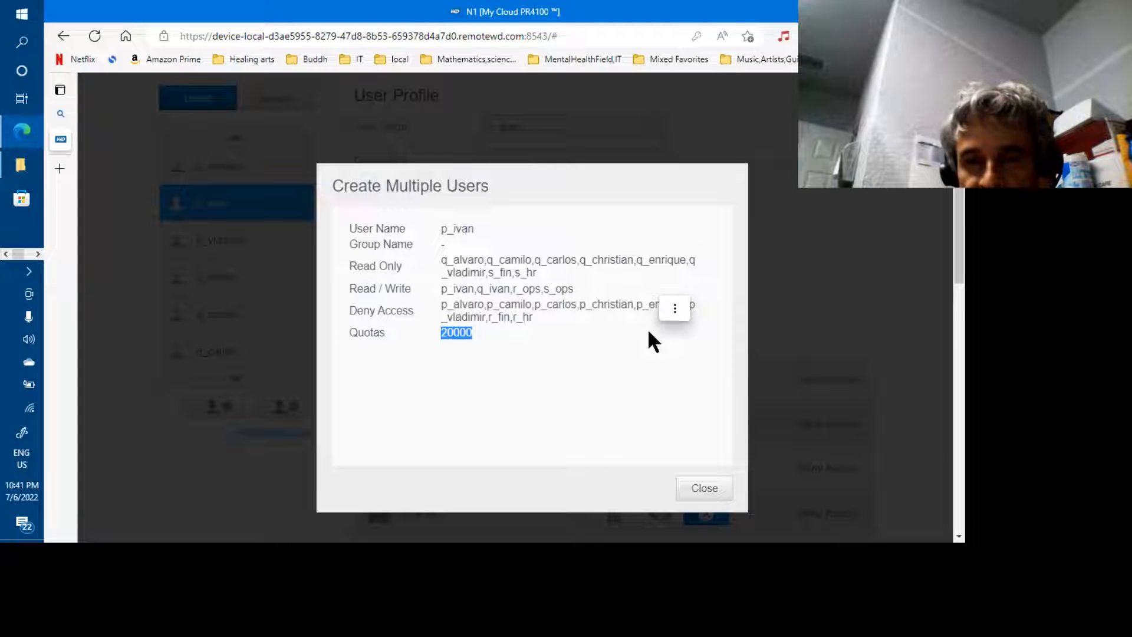
pyautogui.click(705, 488)
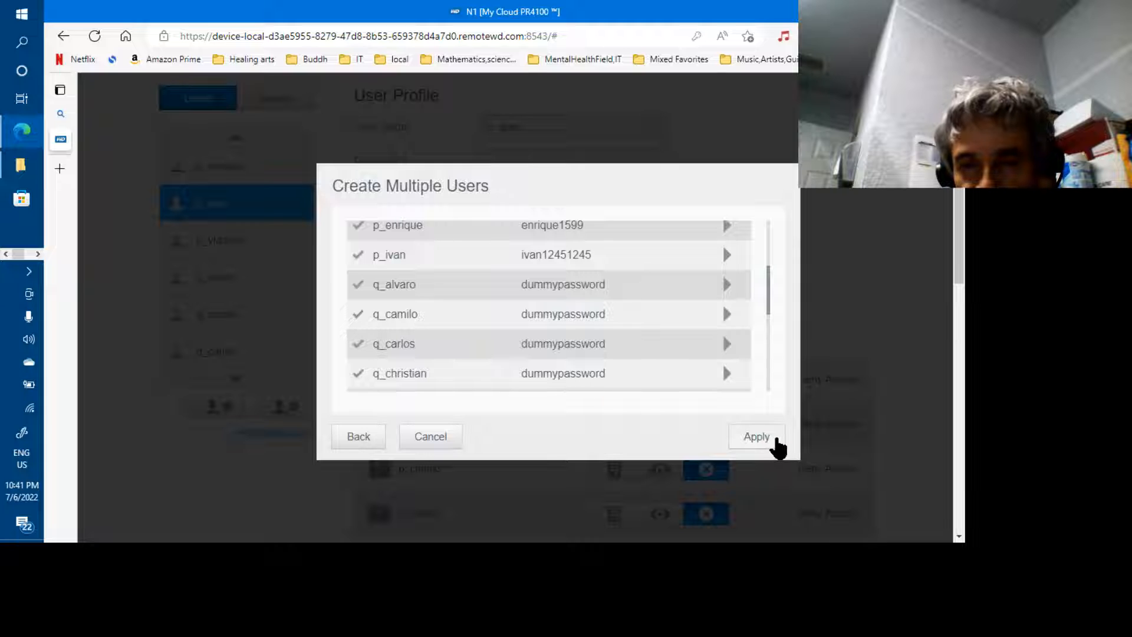
pyautogui.click(777, 439)
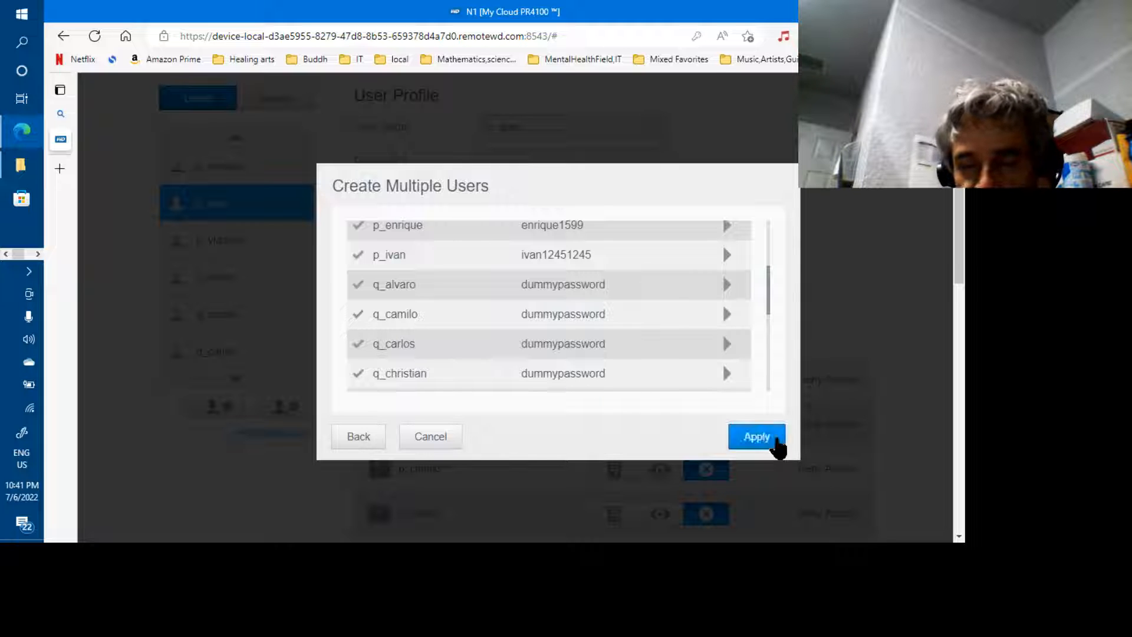
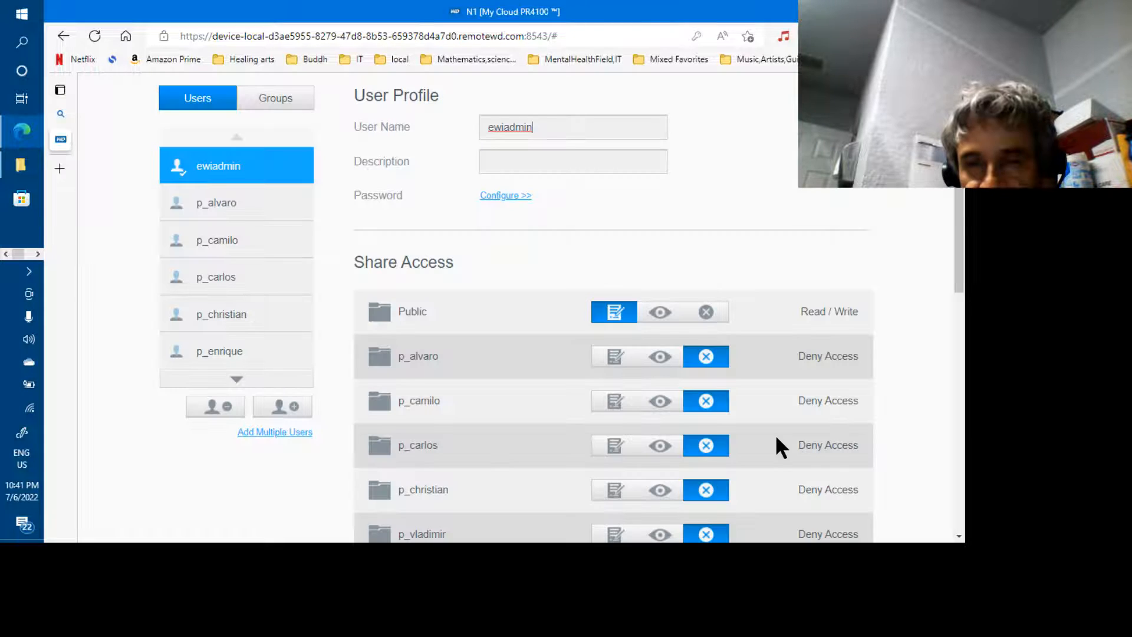
# Step: Open the imported q_ivan account and review its quota and access rights for every share
pyautogui.click(237, 382)
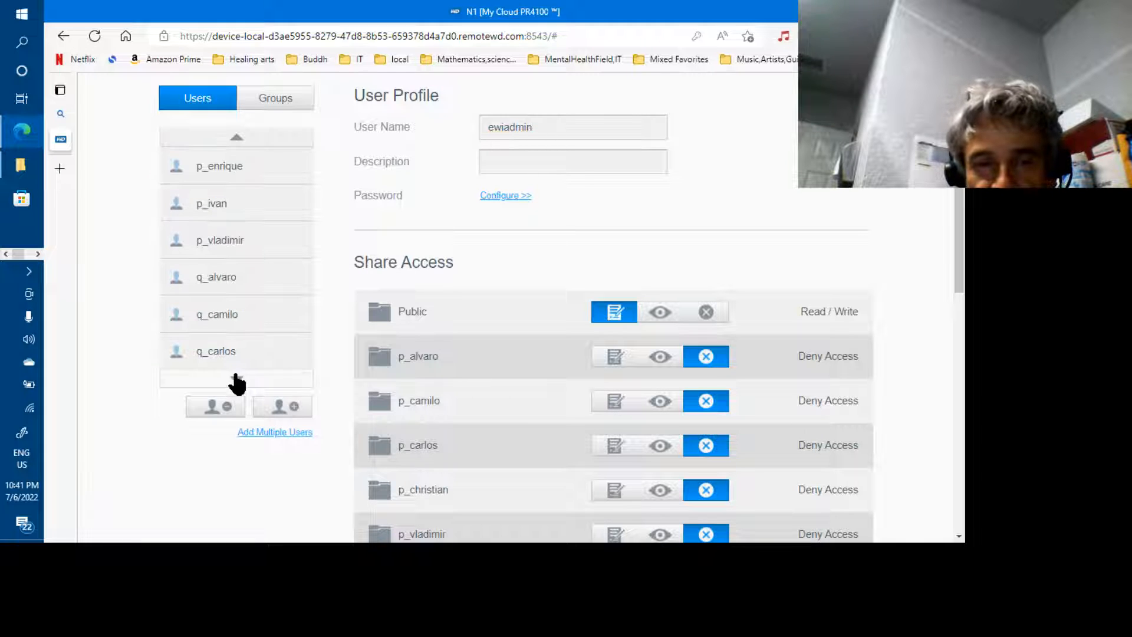
pyautogui.click(237, 381)
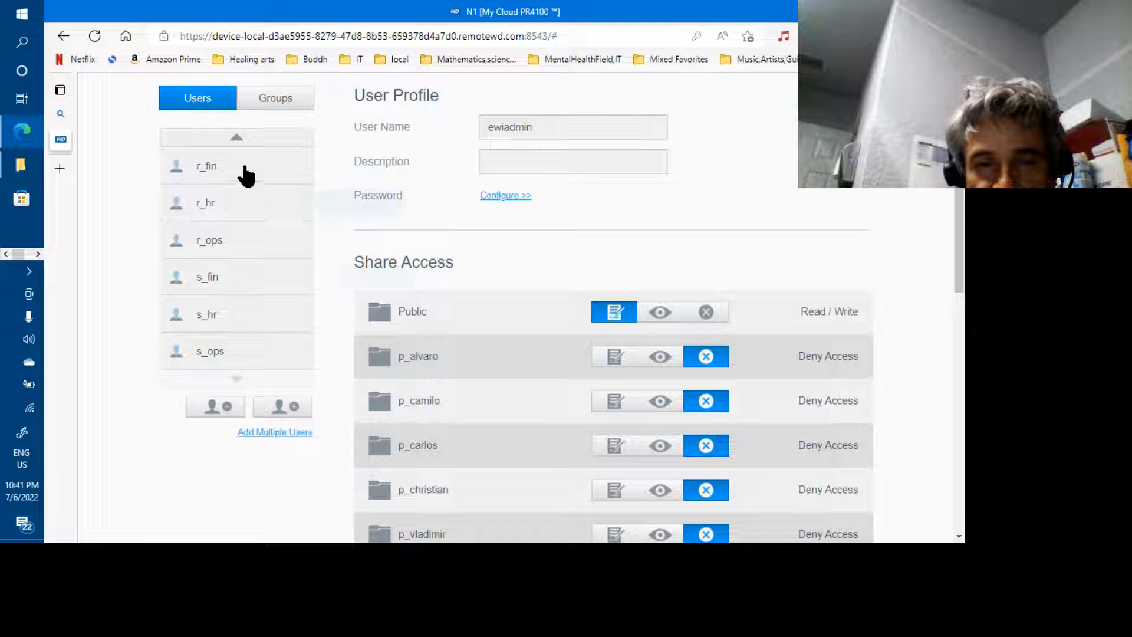
pyautogui.click(238, 144)
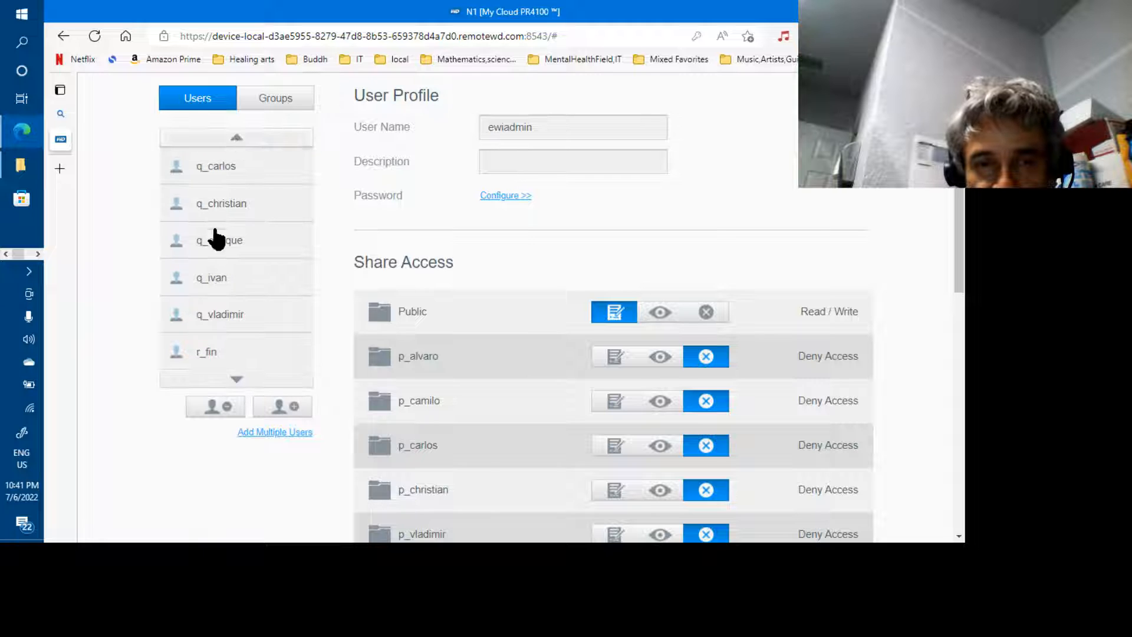
pyautogui.click(213, 278)
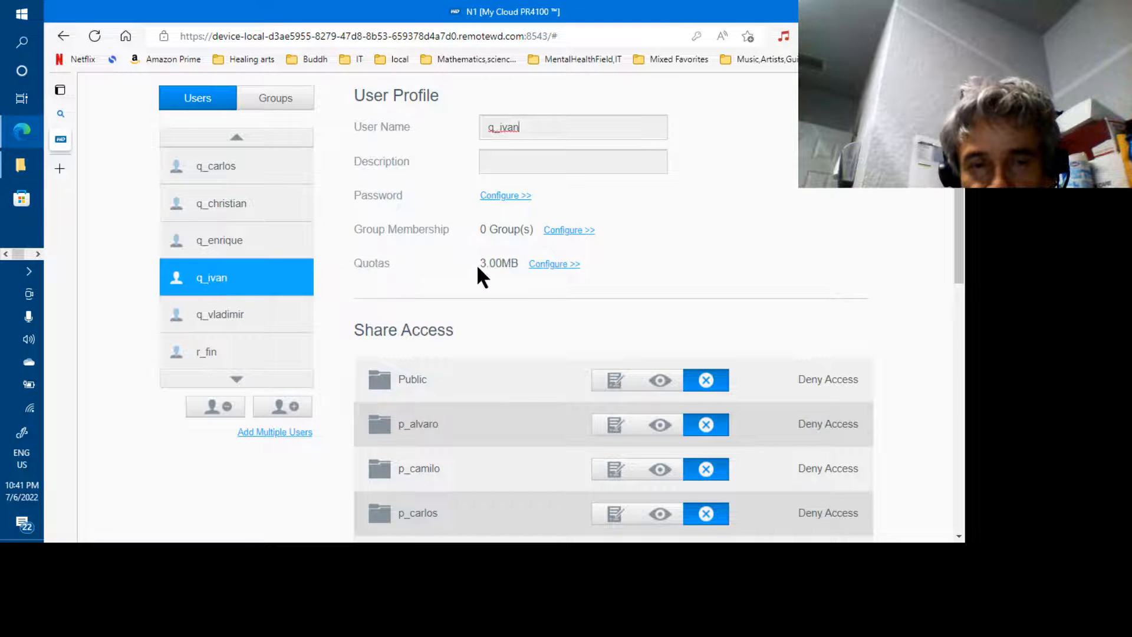
pyautogui.scroll(-1, 963, 369)
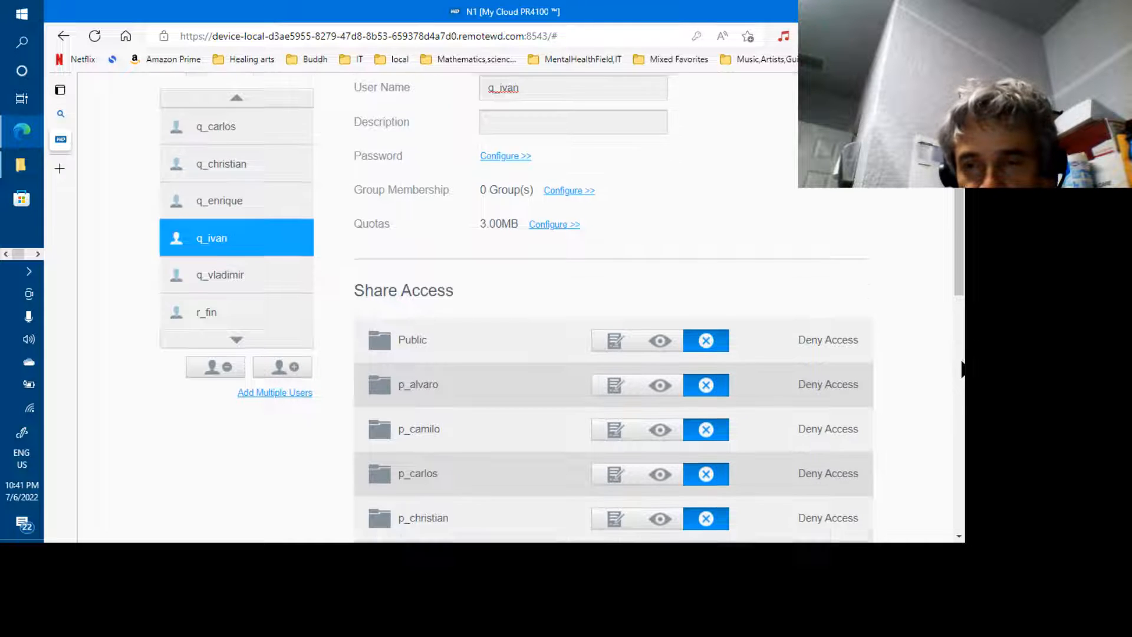
pyautogui.scroll(-5, 962, 368)
pyautogui.scroll(-5, 962, 369)
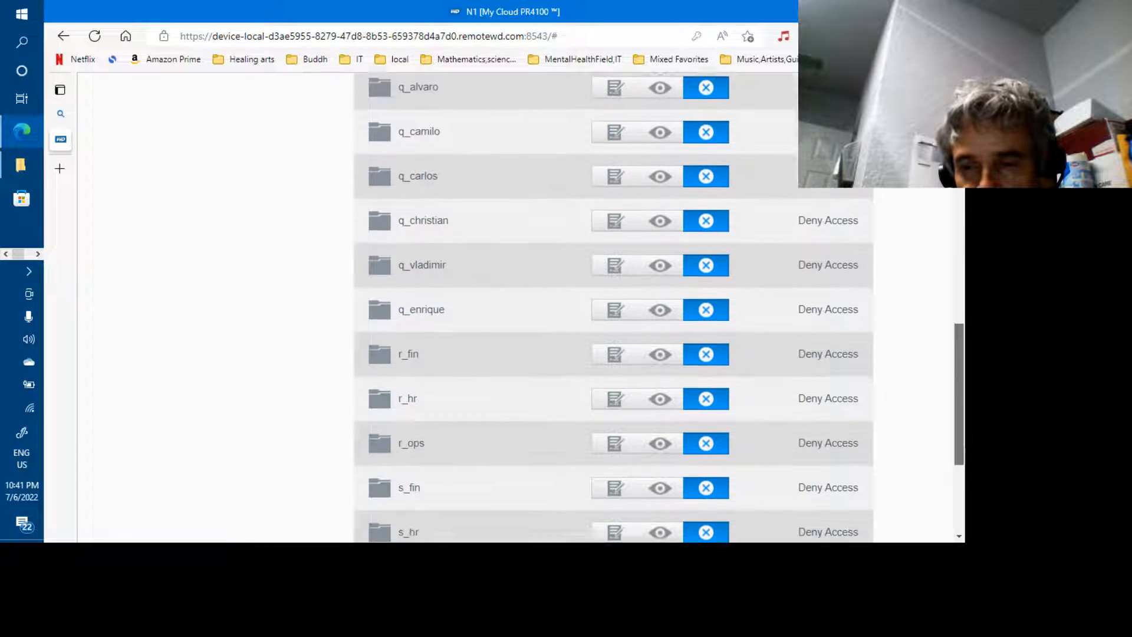
pyautogui.moveTo(959, 442)
pyautogui.mouseDown()
pyautogui.moveTo(959, 460)
pyautogui.moveTo(960, 322)
pyautogui.moveTo(960, 460)
pyautogui.mouseUp()
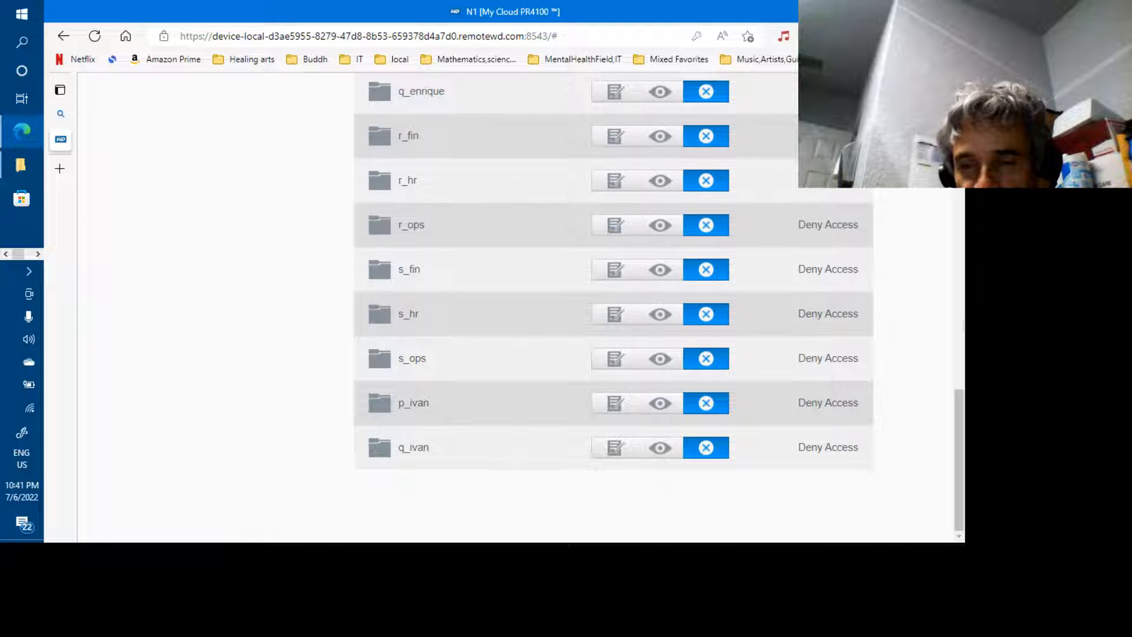
pyautogui.click(961, 321)
pyautogui.moveTo(958, 191); pyautogui.dragTo(955, 187)
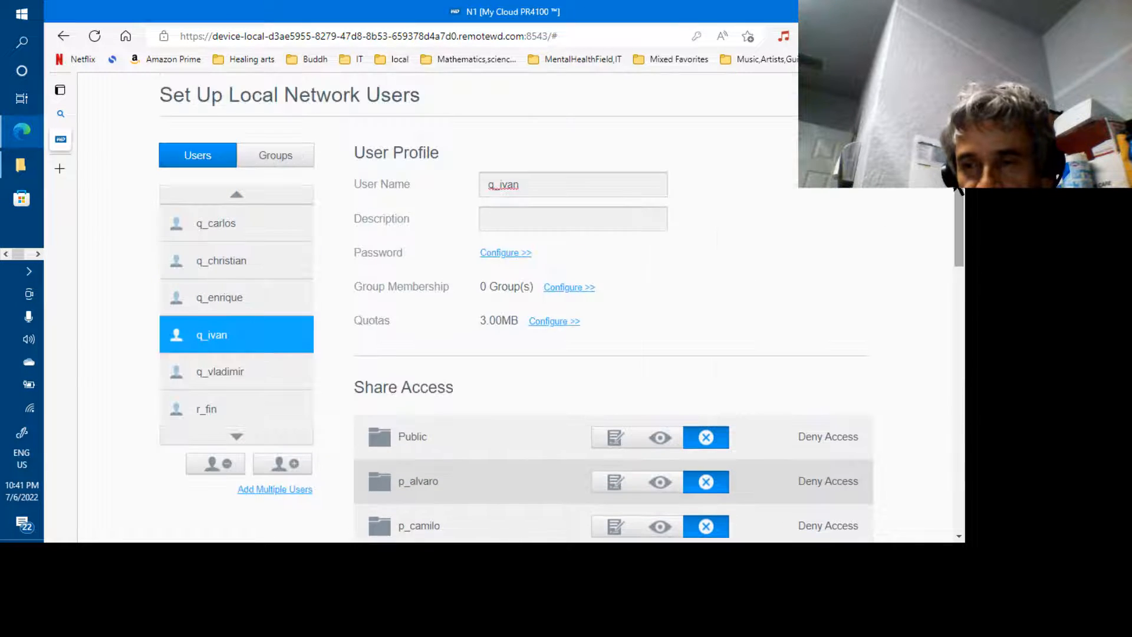
# Step: Open the p_ivan account and review its quota and access rights for every share
pyautogui.click(237, 198)
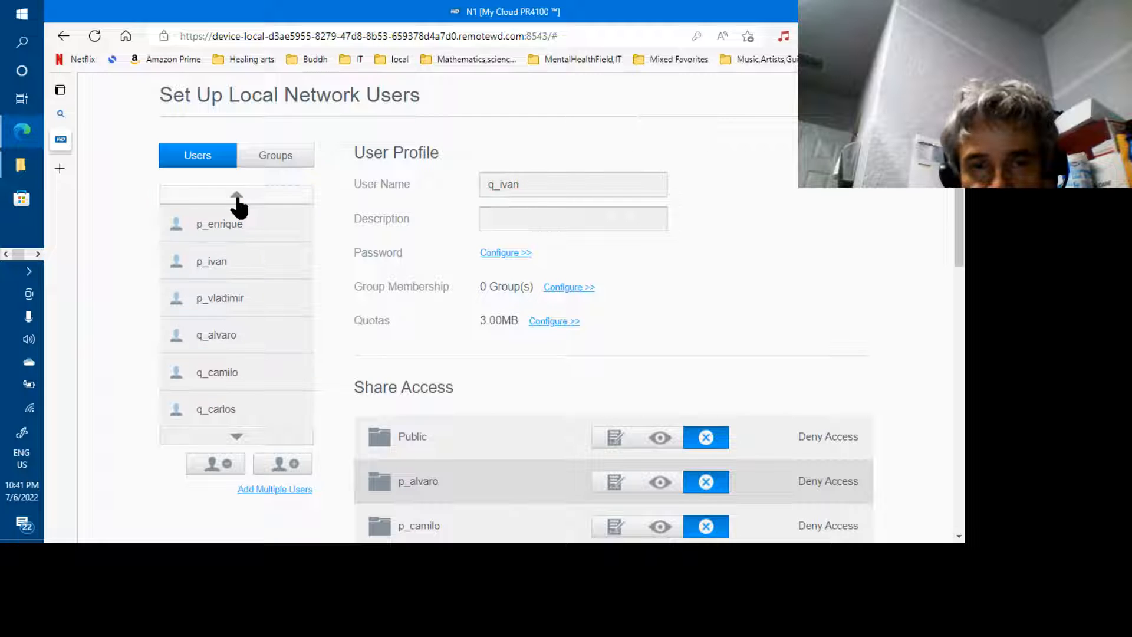
pyautogui.click(222, 277)
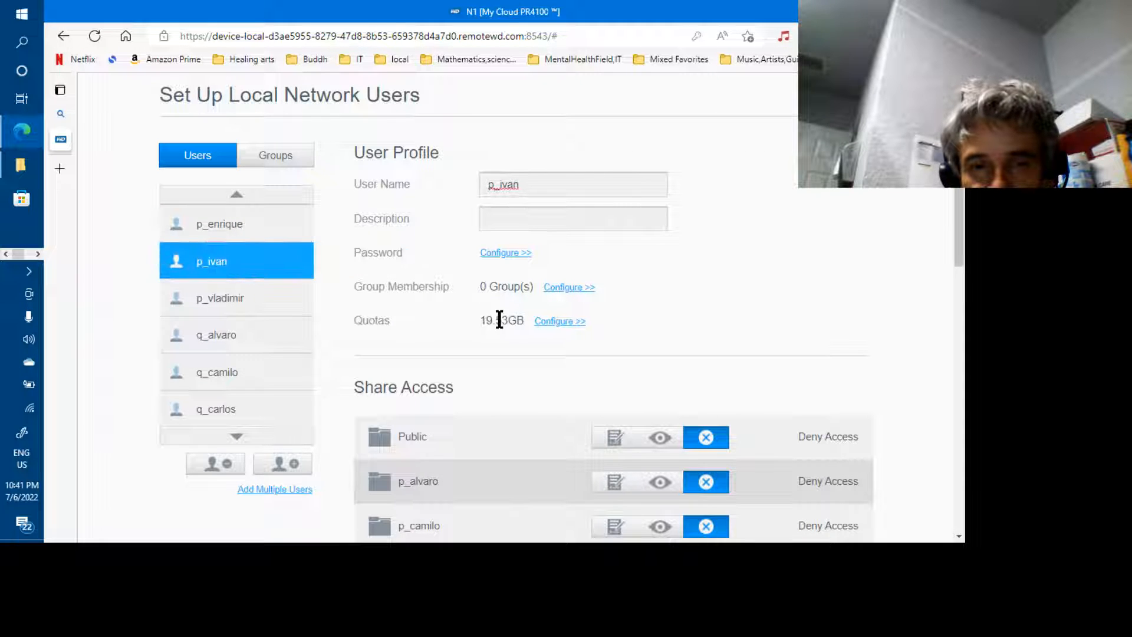
pyautogui.scroll(-20, 961, 374)
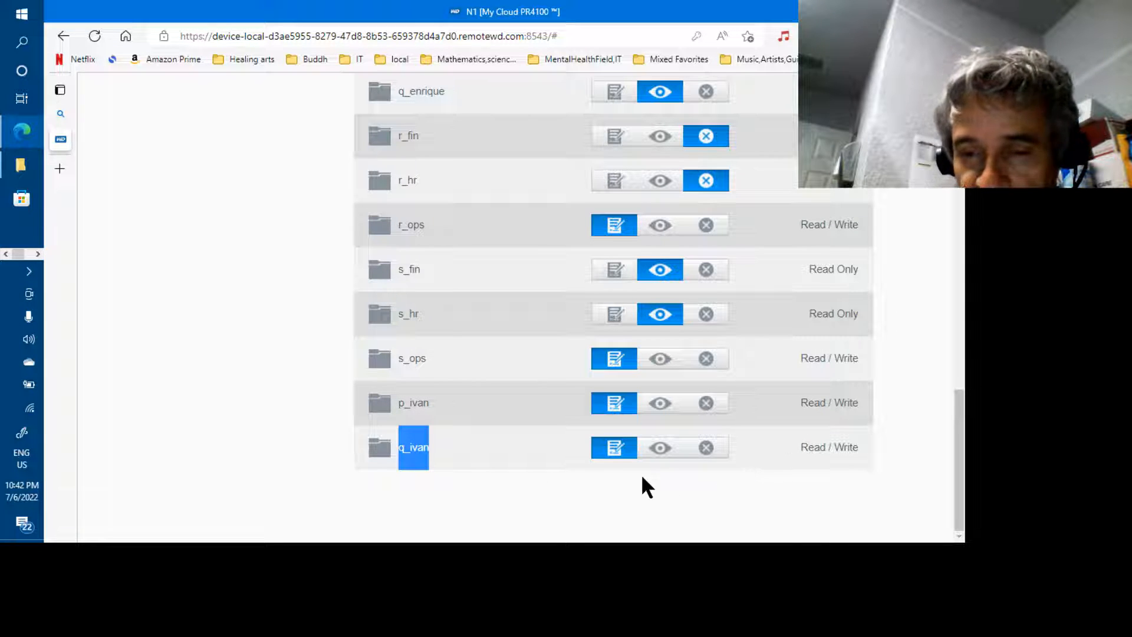
pyautogui.click(555, 453)
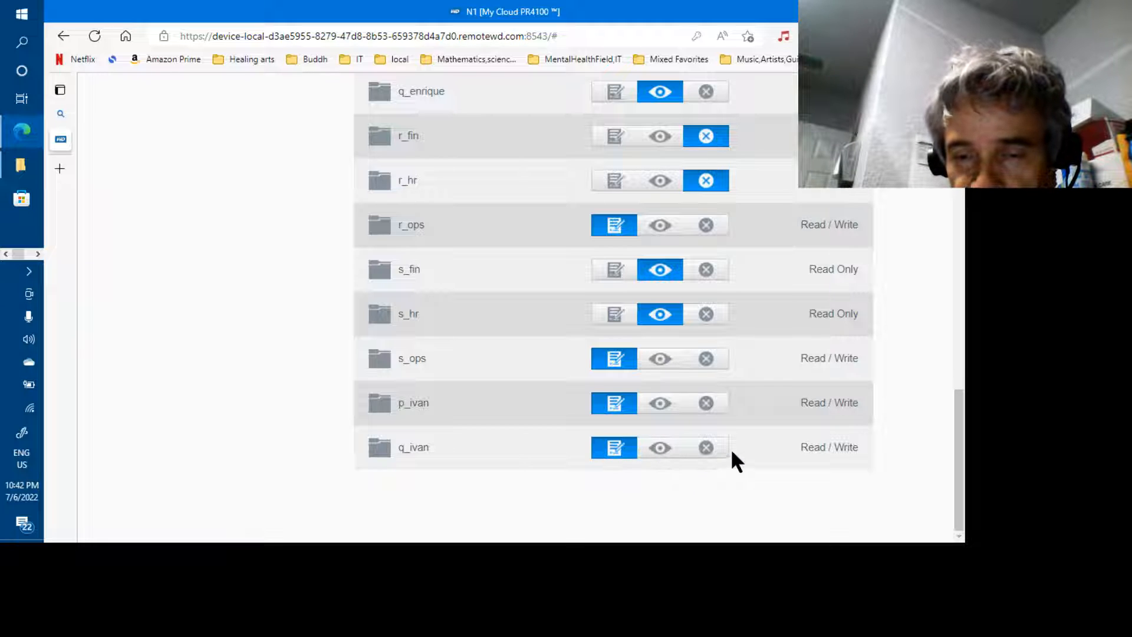
pyautogui.click(959, 370)
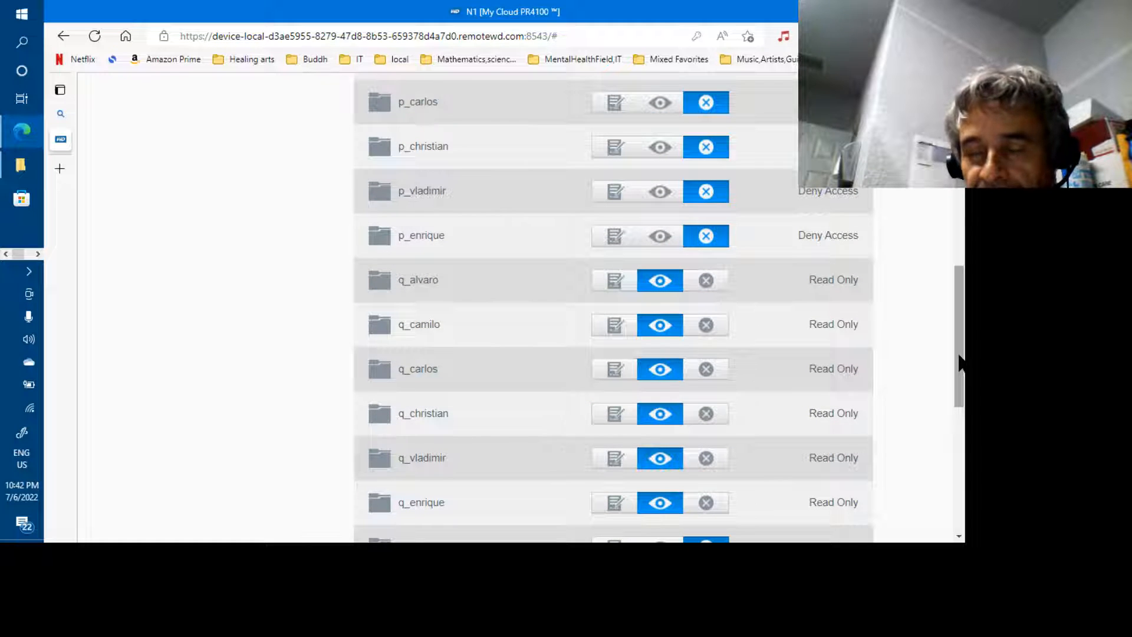
pyautogui.click(964, 244)
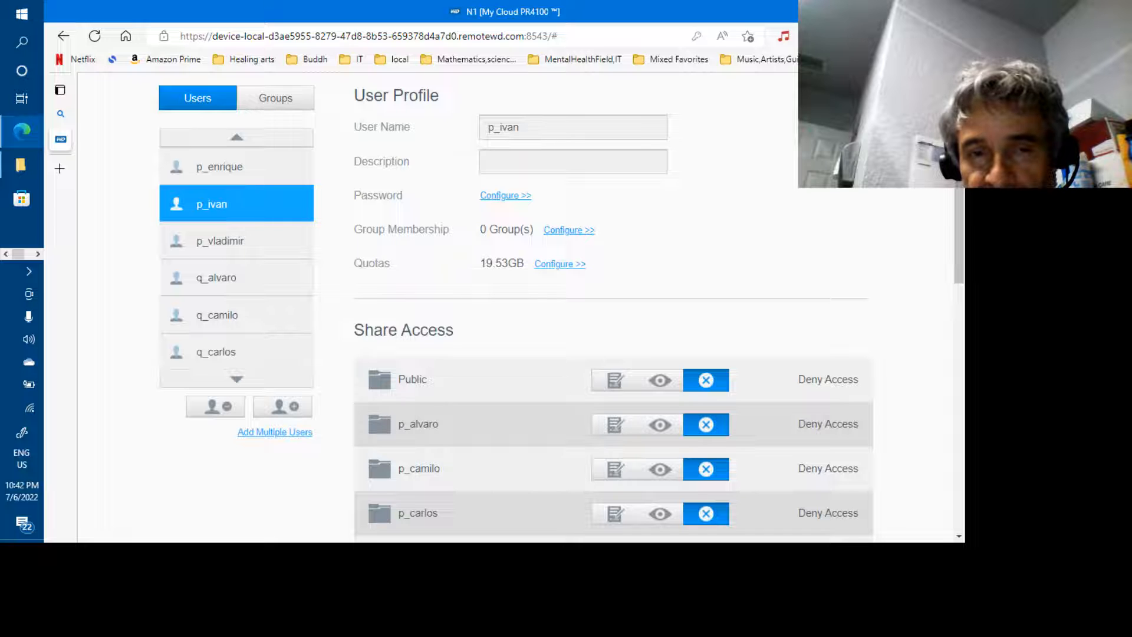
pyautogui.scroll(3, 523, 193)
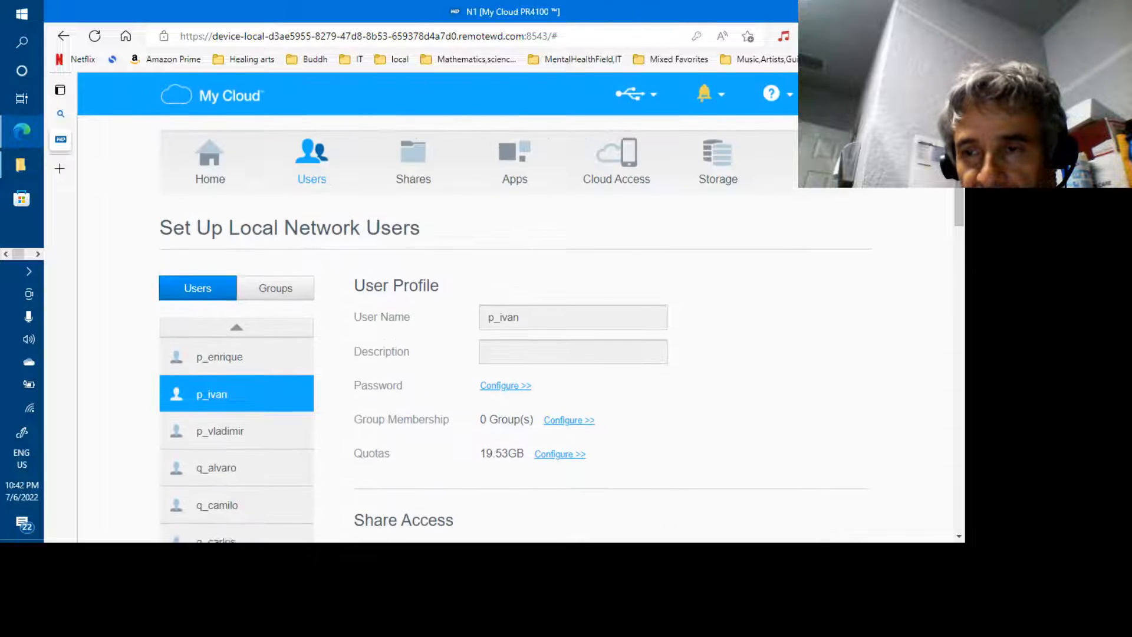
# Step: Open the q_ivan share's settings and review which access each user has to it
pyautogui.click(418, 178)
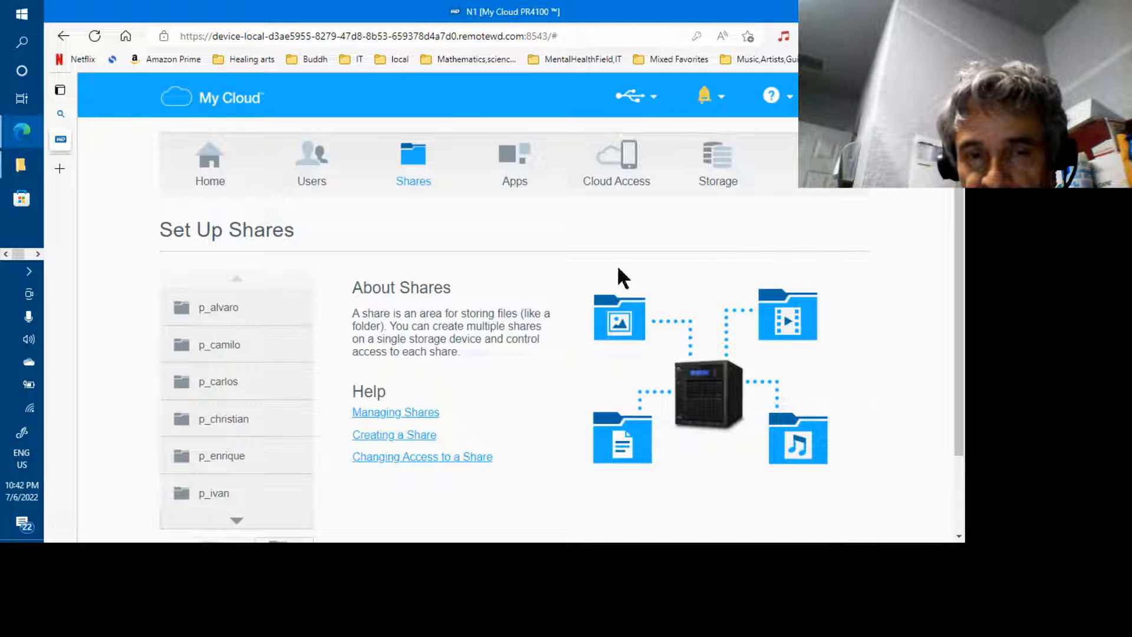
pyautogui.click(234, 520)
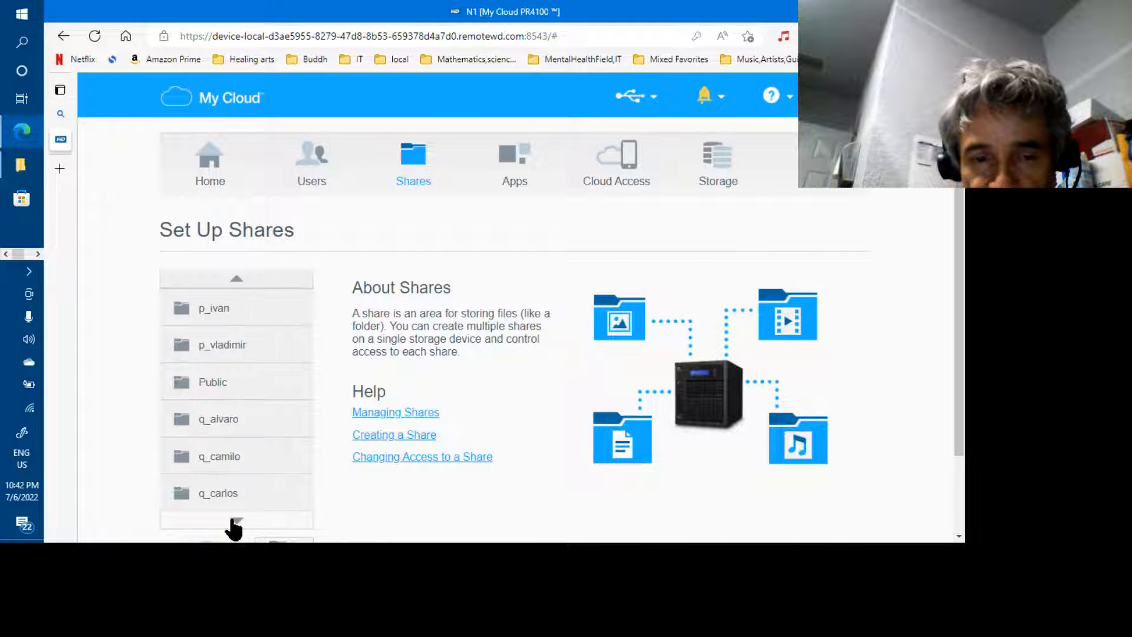
pyautogui.click(232, 521)
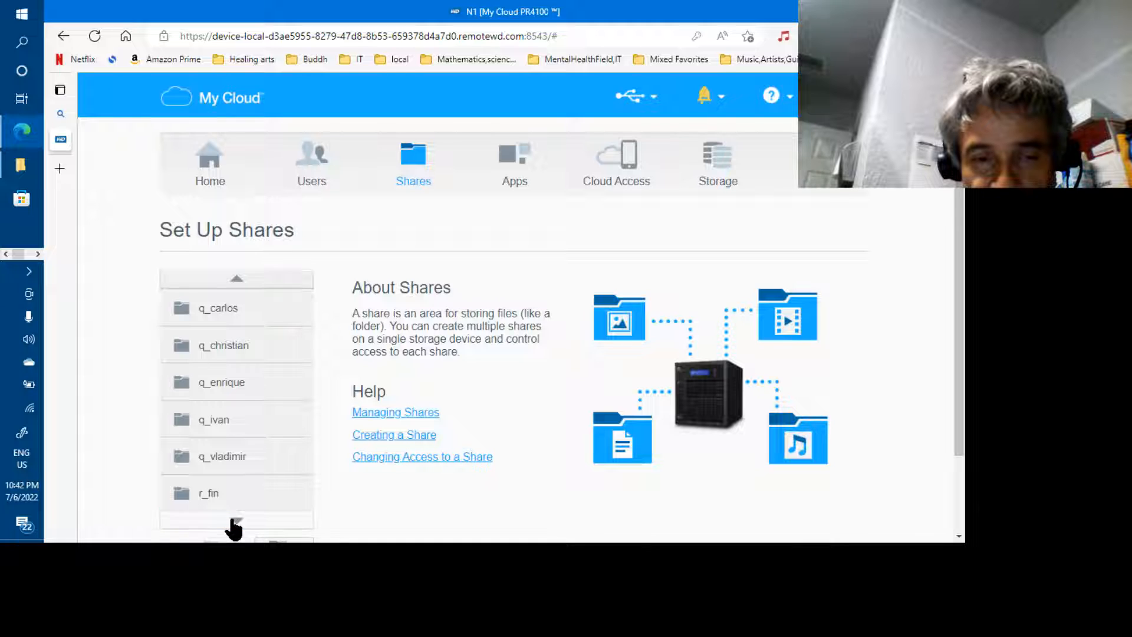
pyautogui.moveTo(233, 526); pyautogui.dragTo(218, 430)
pyautogui.click(218, 433)
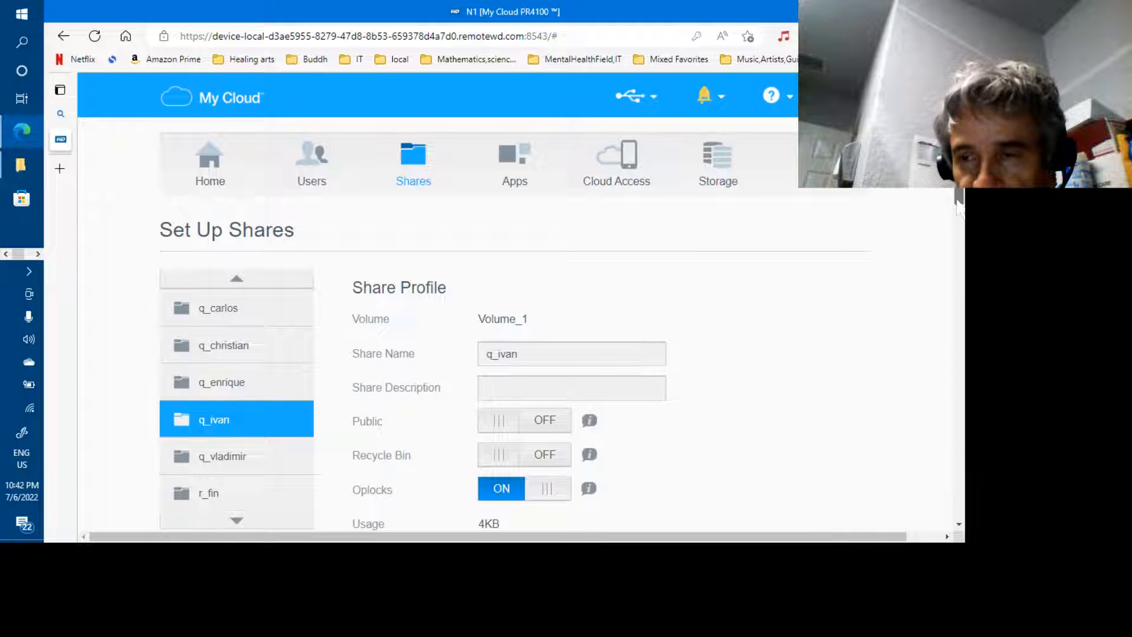
pyautogui.scroll(-5, 960, 209)
pyautogui.scroll(-1, 960, 210)
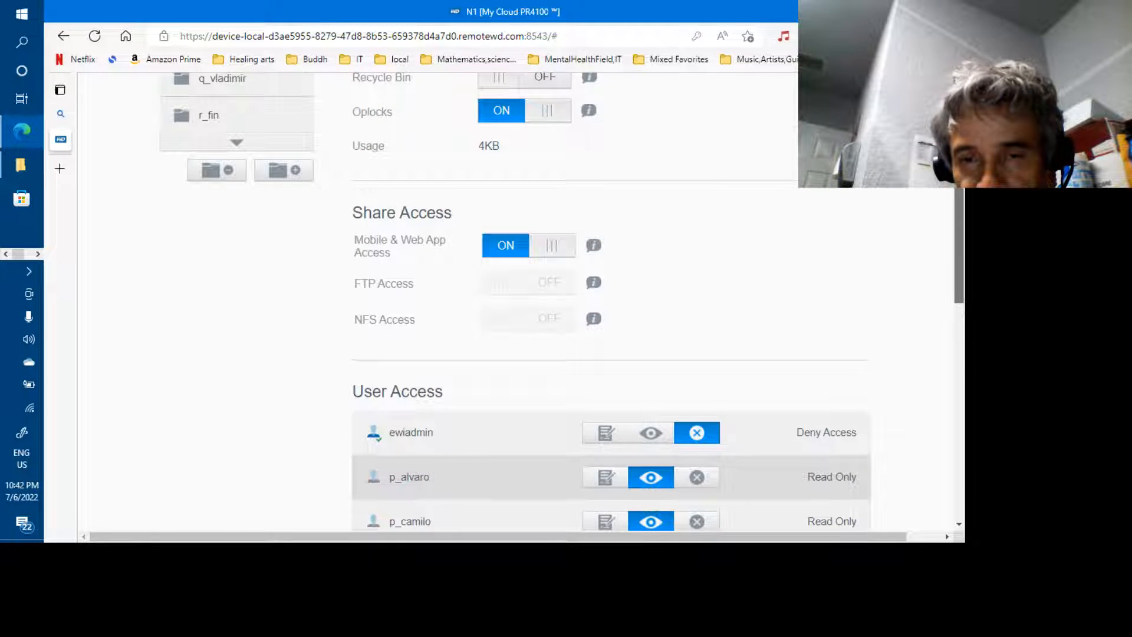
pyautogui.scroll(-4, 964, 448)
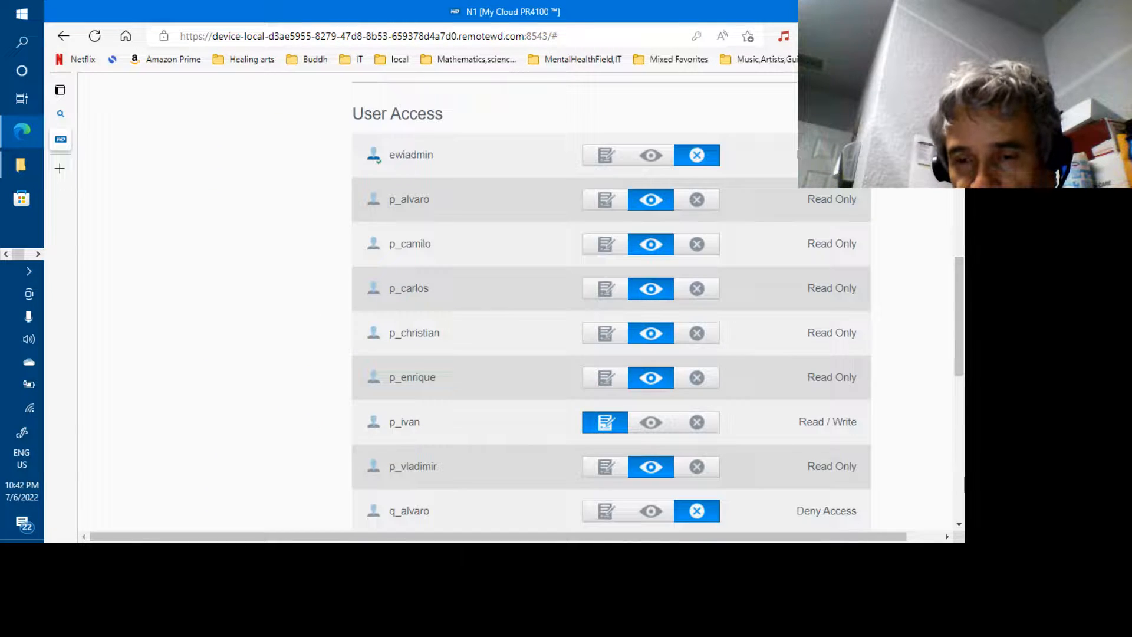
# Step: Compare the access that the p_, q_, r_ and s_ accounts have to the q_ivan share
pyautogui.scroll(-6, 864, 377)
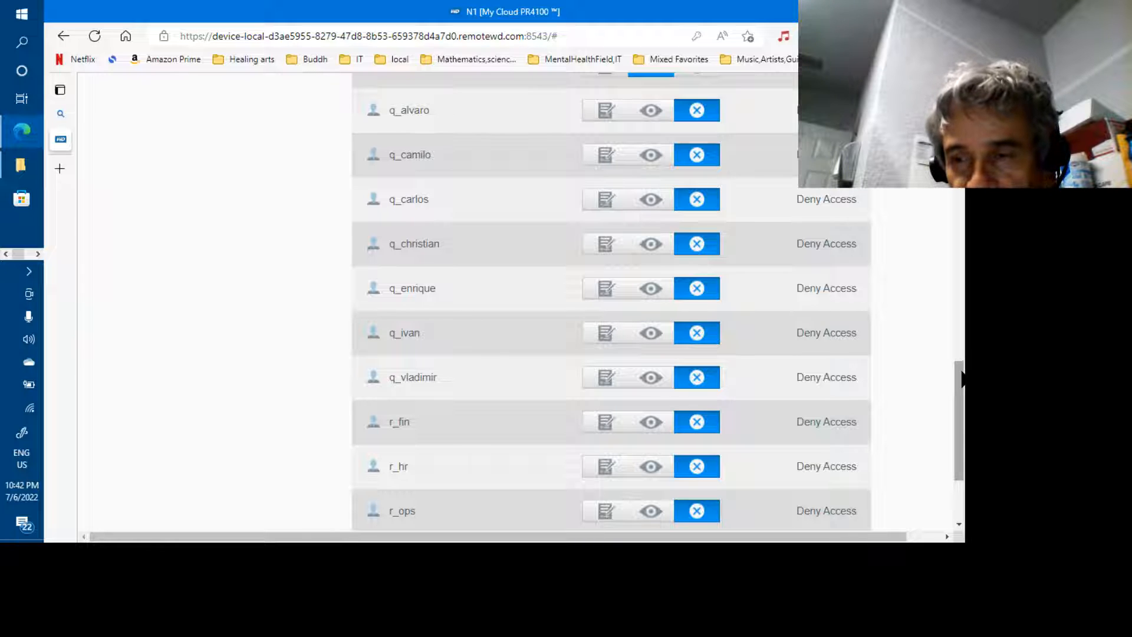
pyautogui.moveTo(960, 373); pyautogui.dragTo(963, 295)
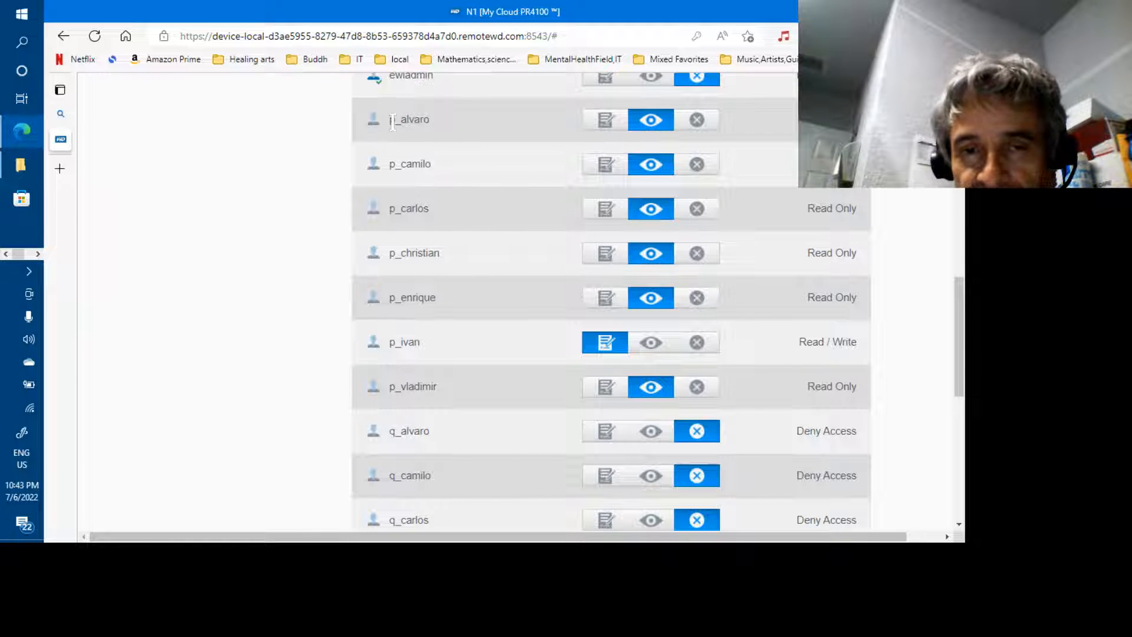
pyautogui.moveTo(392, 122); pyautogui.dragTo(413, 286)
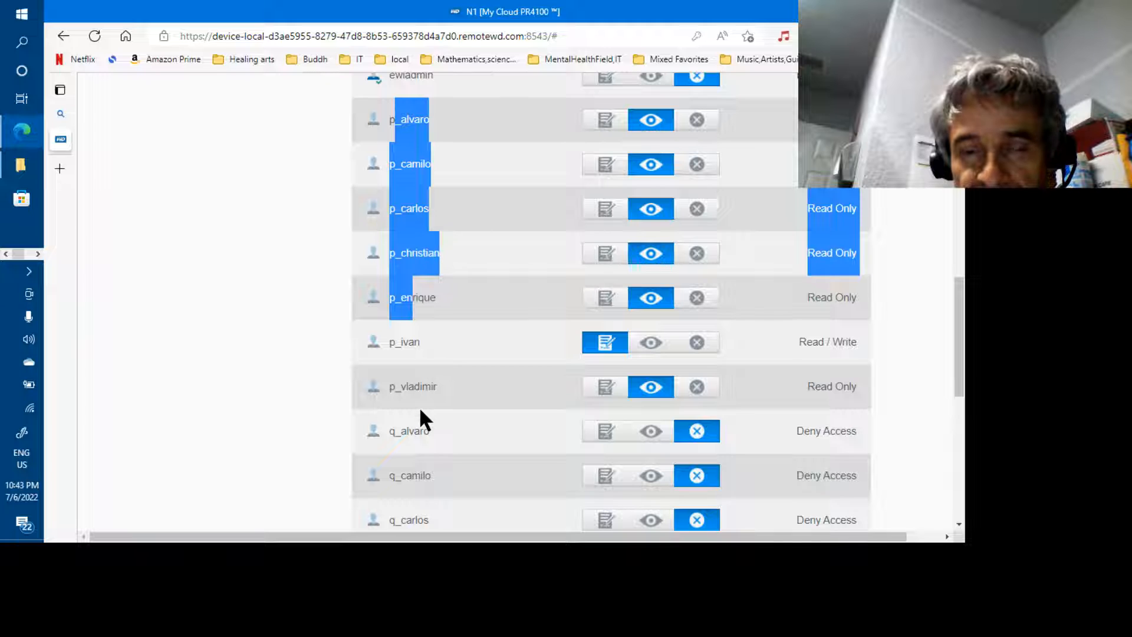
pyautogui.click(391, 434)
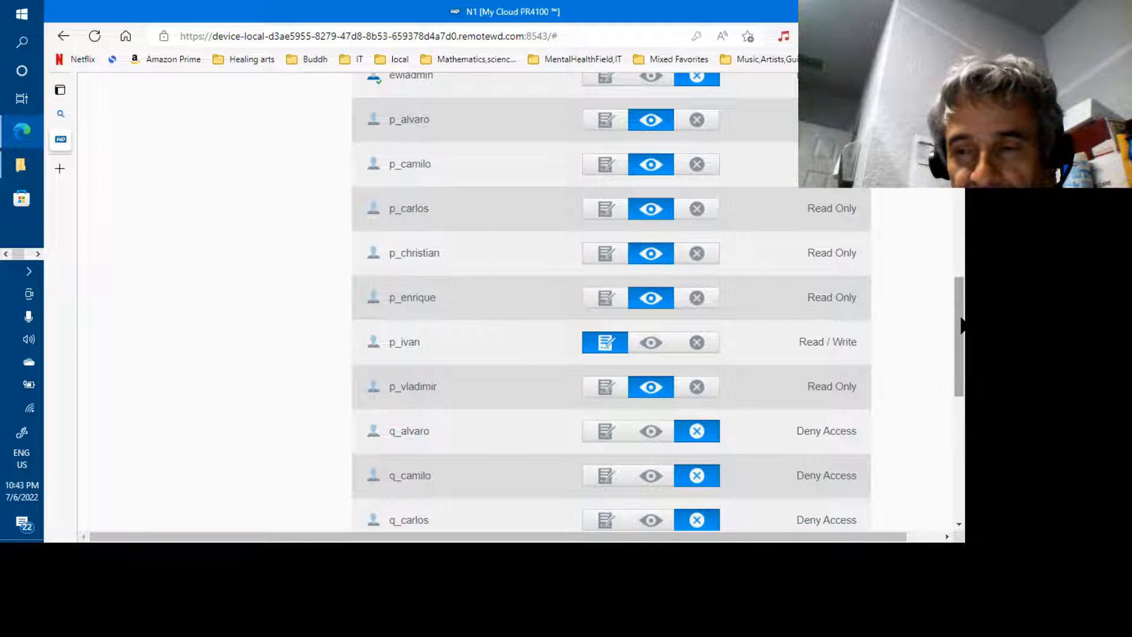
pyautogui.scroll(-3, 961, 325)
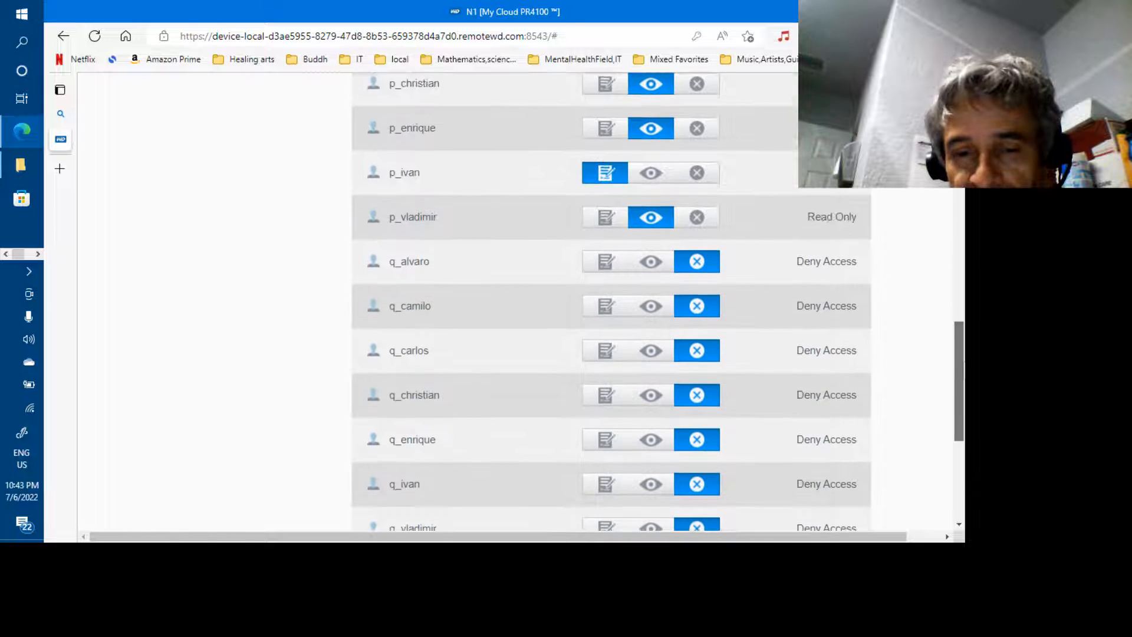
pyautogui.scroll(-5, 657, 300)
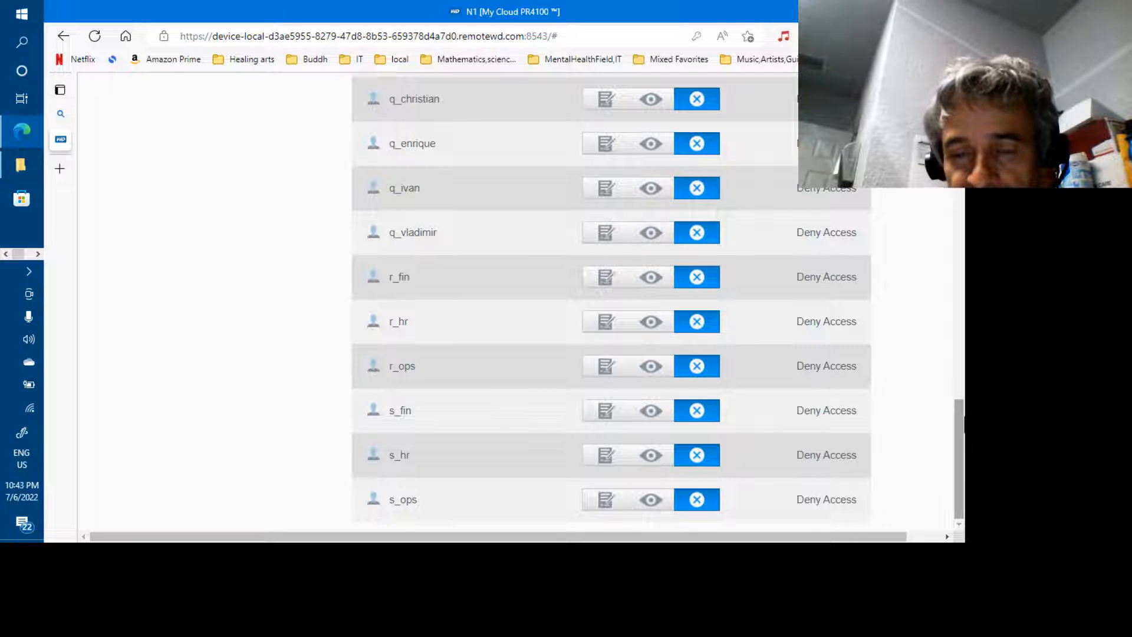
pyautogui.scroll(8, 657, 300)
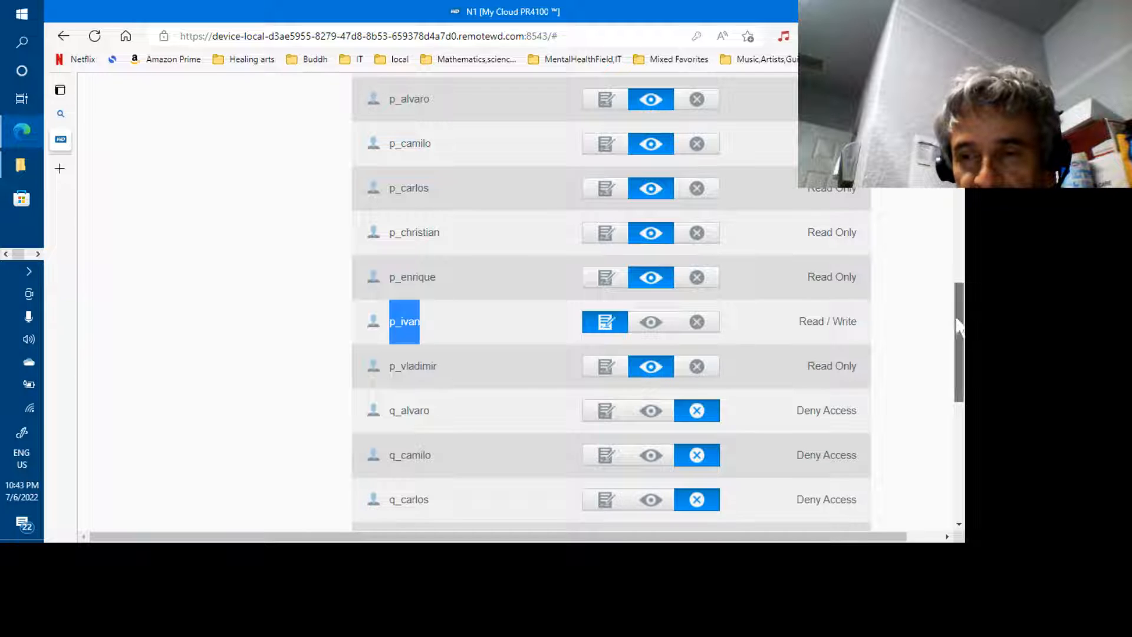
pyautogui.moveTo(959, 323)
pyautogui.mouseDown()
pyautogui.moveTo(958, 195)
pyautogui.moveTo(961, 334)
pyautogui.mouseUp()
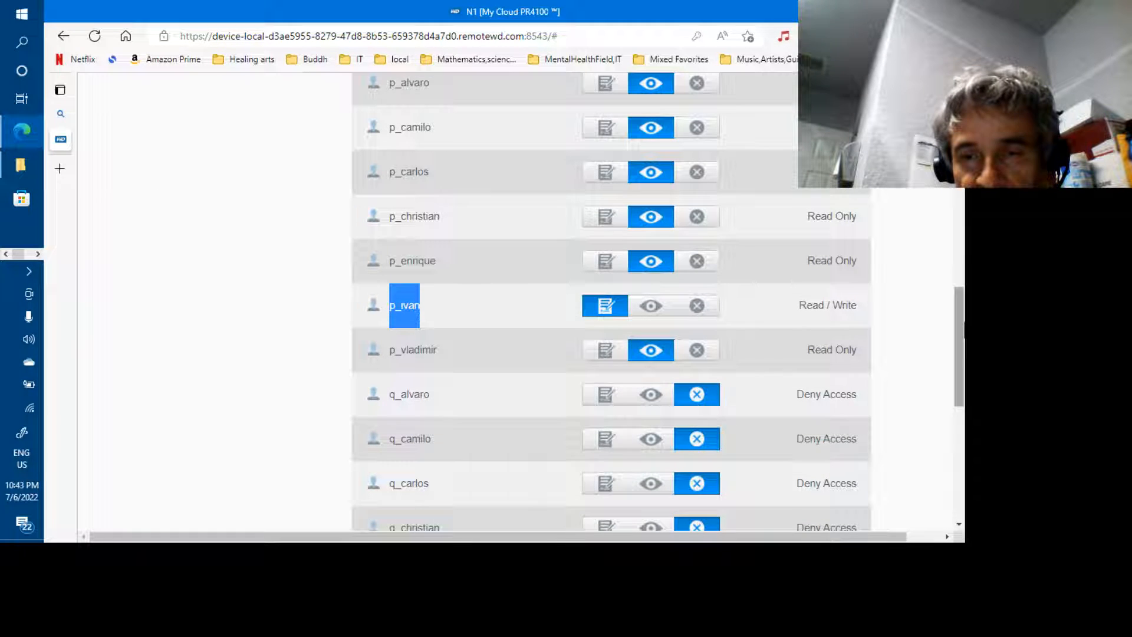
pyautogui.click(465, 362)
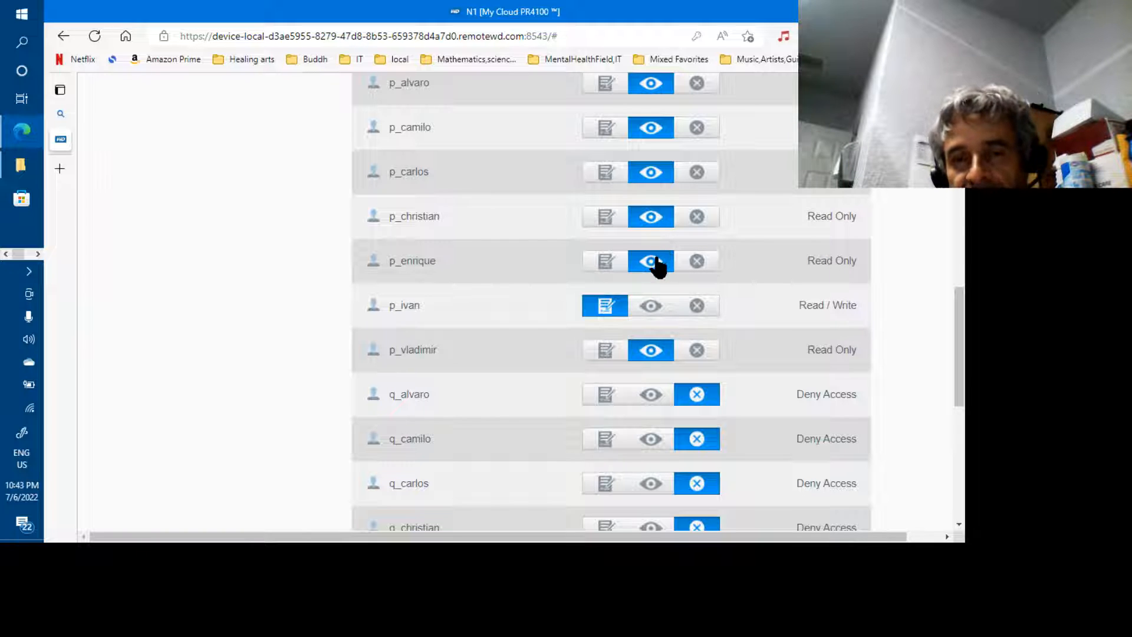
# Step: Recheck the q_ivan share's profile, share access settings and the p_ accounts' permissions
pyautogui.scroll(3, 658, 265)
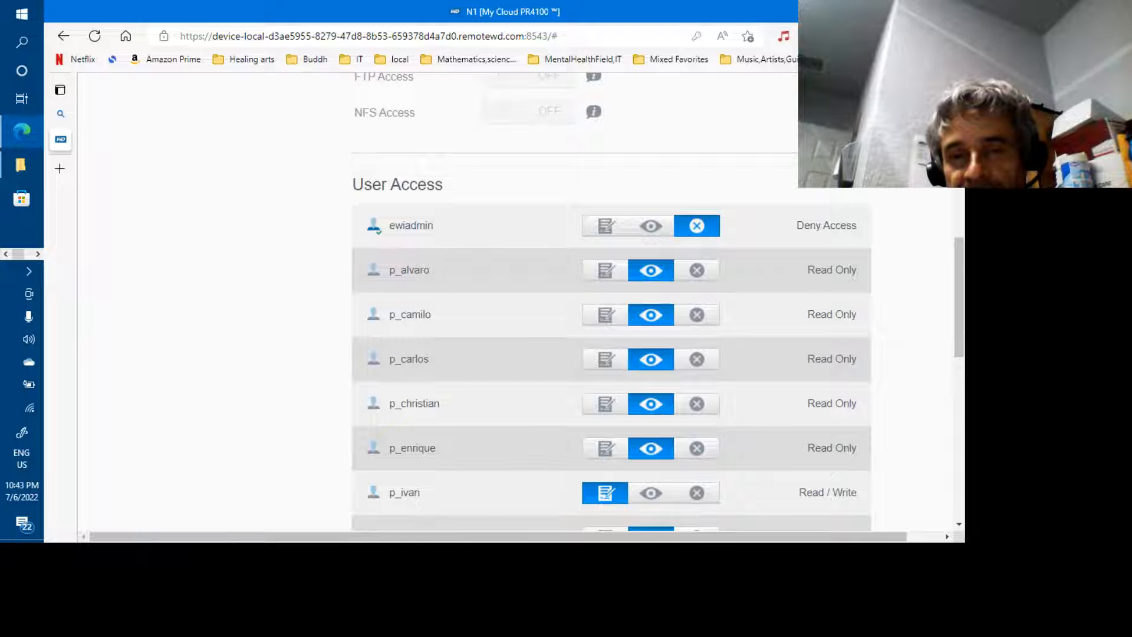
pyautogui.scroll(-2, 622, 276)
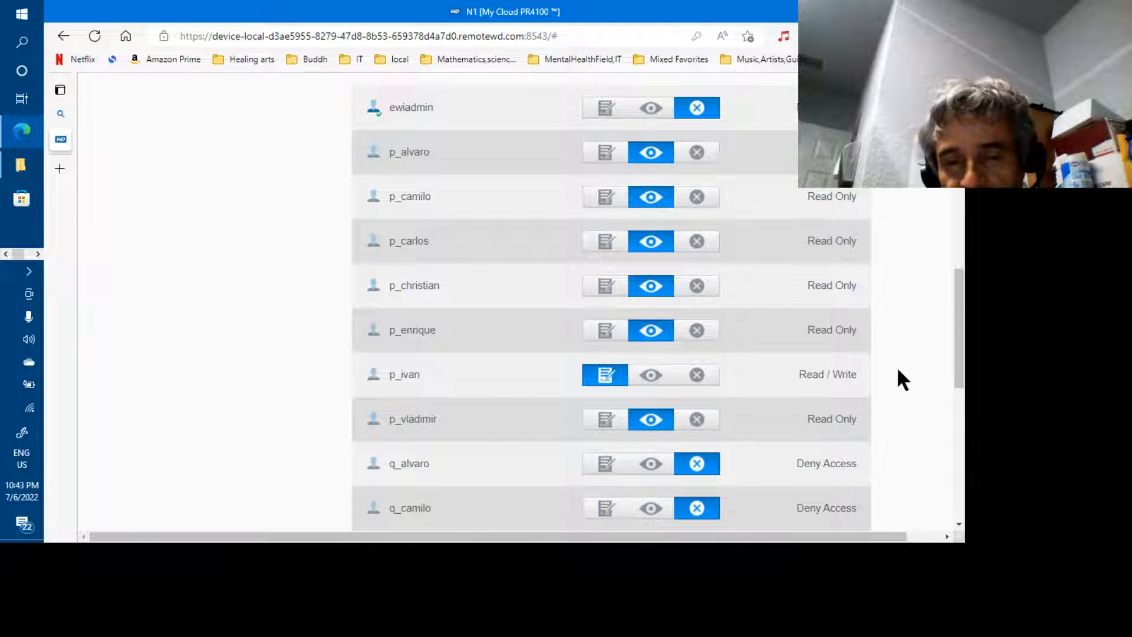
pyautogui.scroll(3, 961, 308)
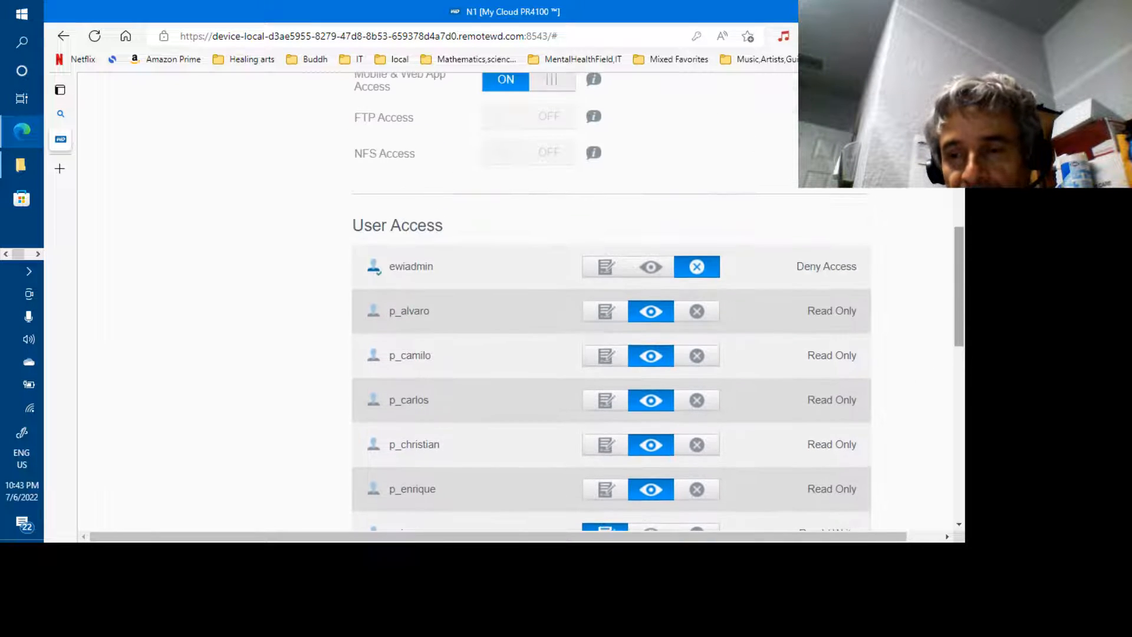
pyautogui.scroll(5, 590, 301)
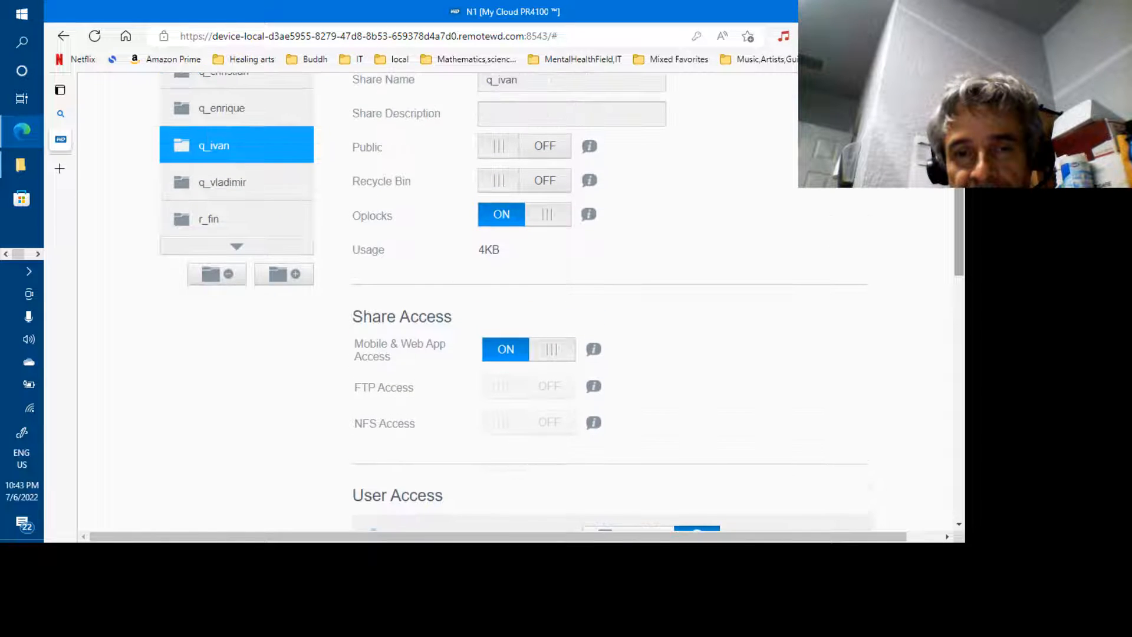
pyautogui.scroll(2, 746, 295)
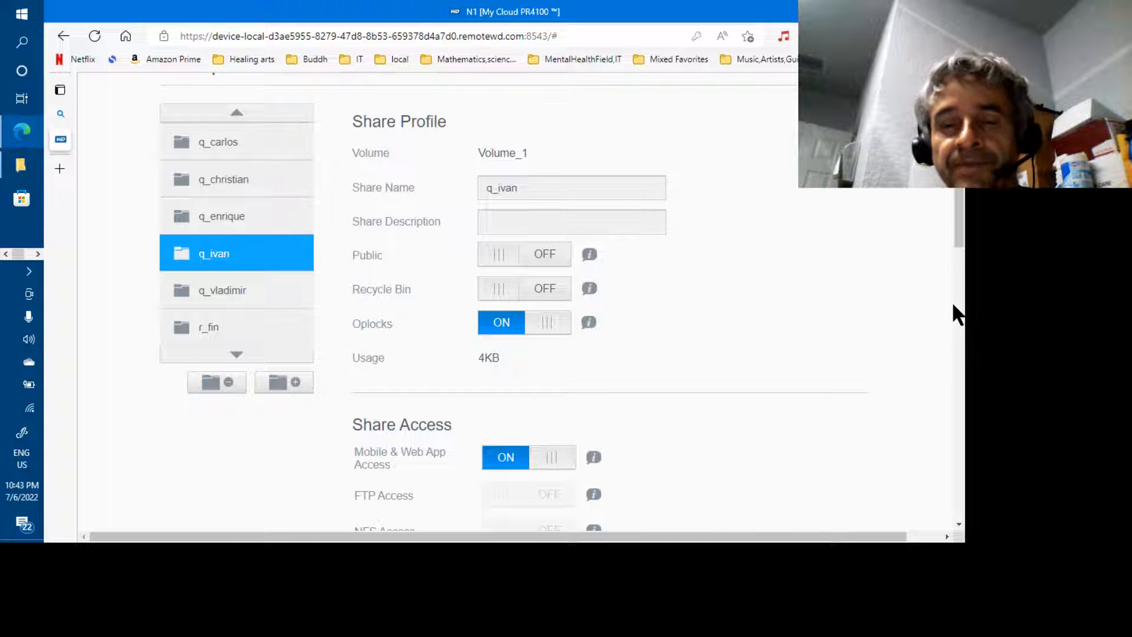
pyautogui.scroll(-6, 955, 312)
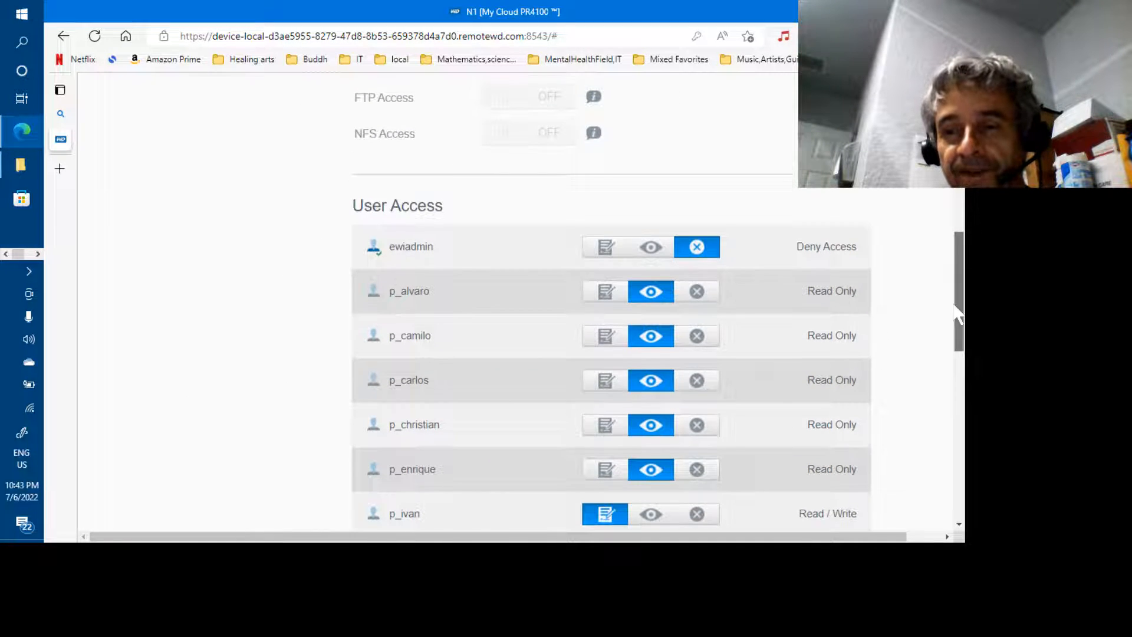
pyautogui.moveTo(957, 312); pyautogui.dragTo(956, 218)
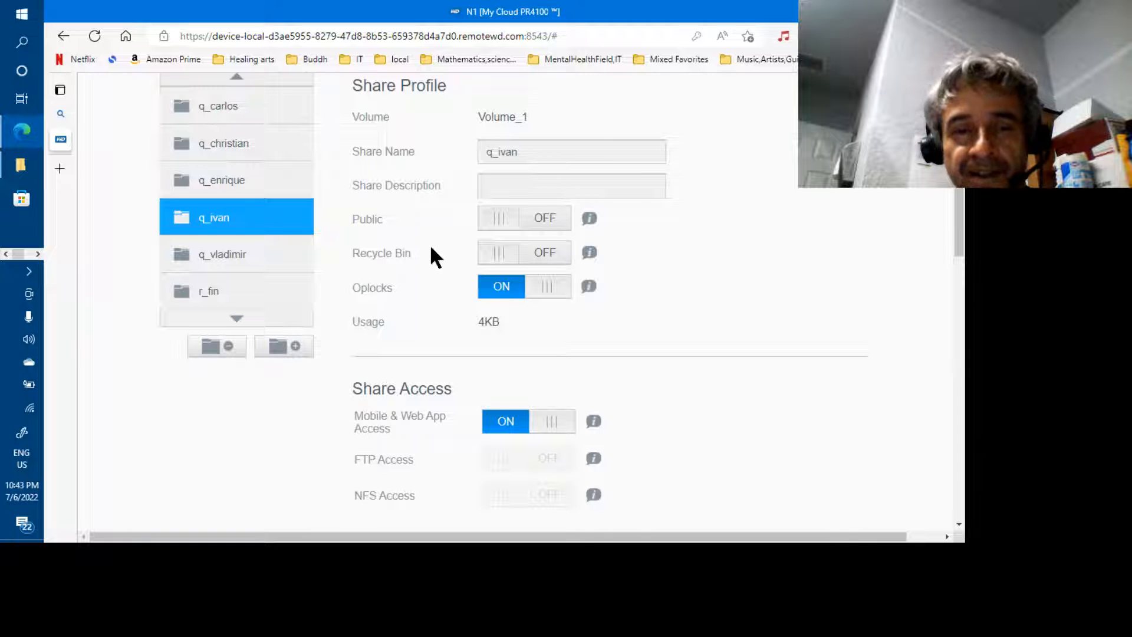
# Step: Open the s_hr share's settings and review the access of every user
pyautogui.click(237, 318)
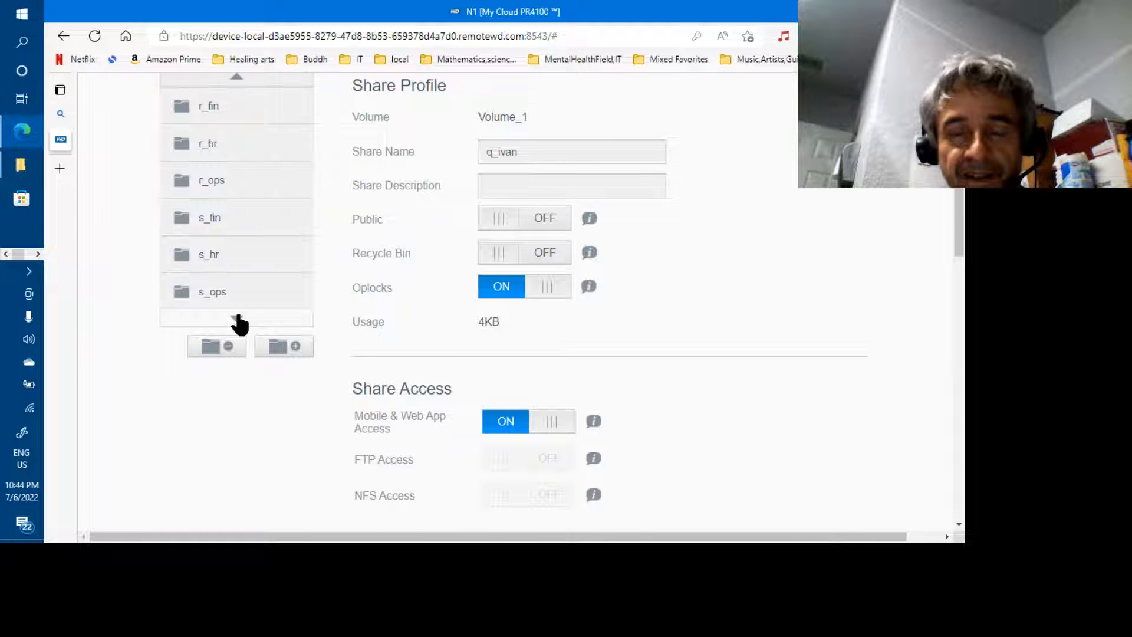
pyautogui.click(229, 255)
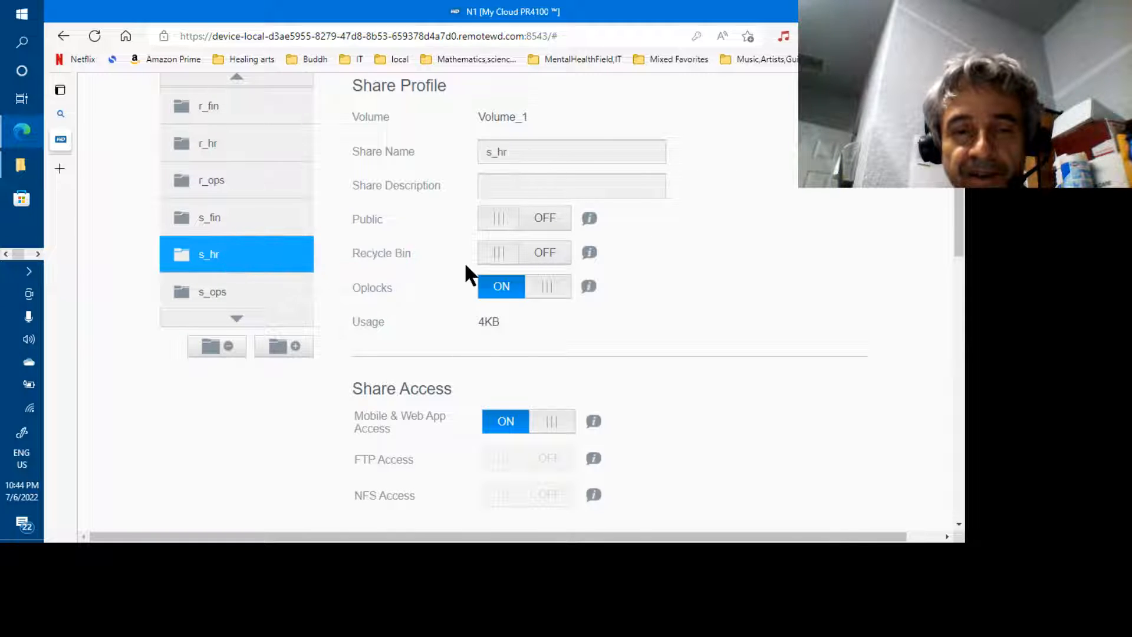
pyautogui.scroll(-10, 468, 273)
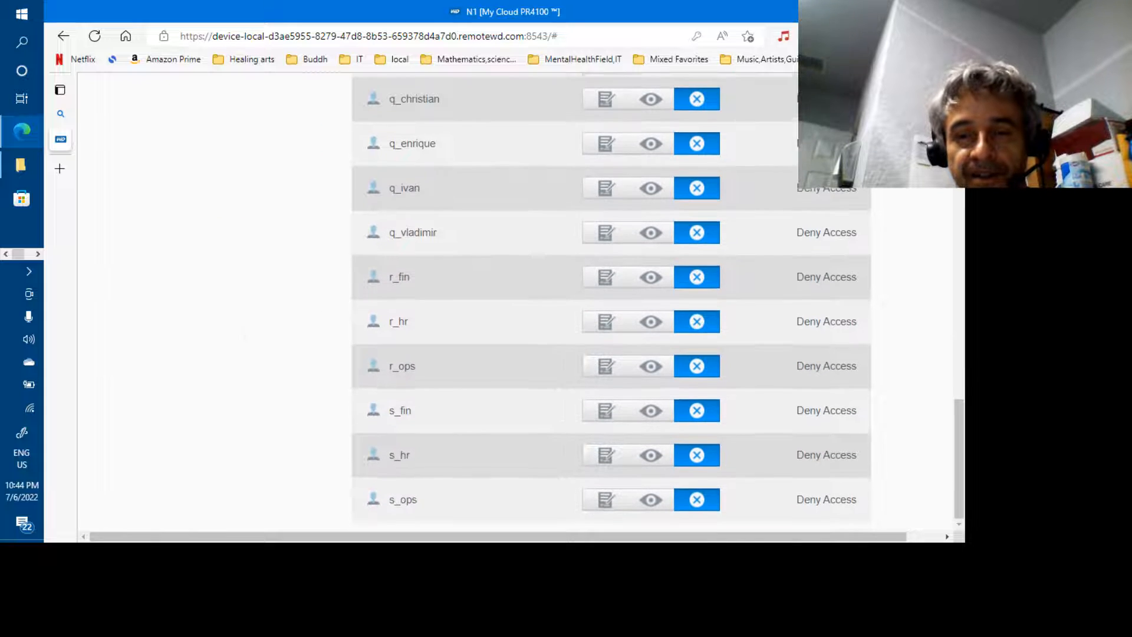
pyautogui.scroll(9, 611, 300)
pyautogui.scroll(6, 425, 285)
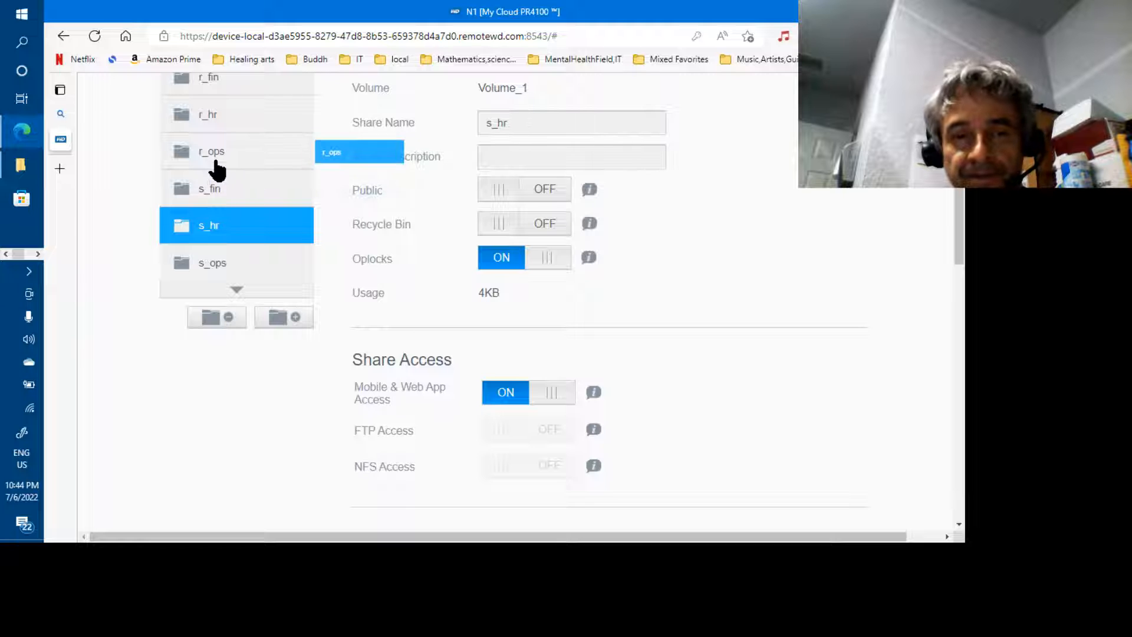
# Step: Open the r_ops share's settings and look through its full user access list
pyautogui.click(216, 161)
pyautogui.scroll(-9, 687, 243)
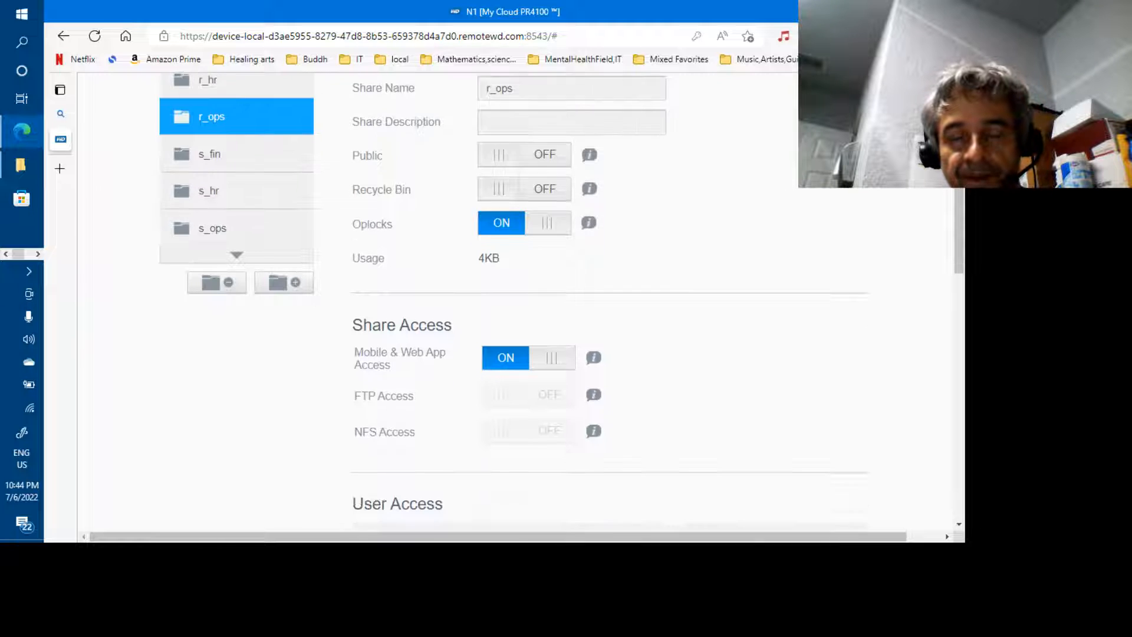
pyautogui.scroll(-7, 611, 295)
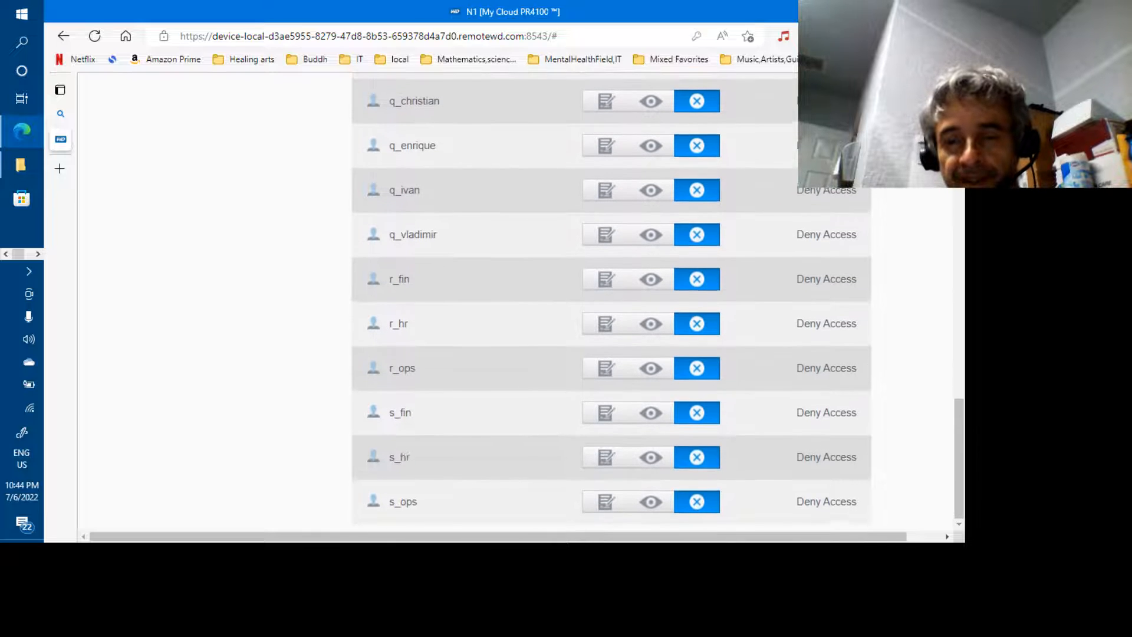
pyautogui.scroll(4, 611, 295)
pyautogui.scroll(7, 611, 295)
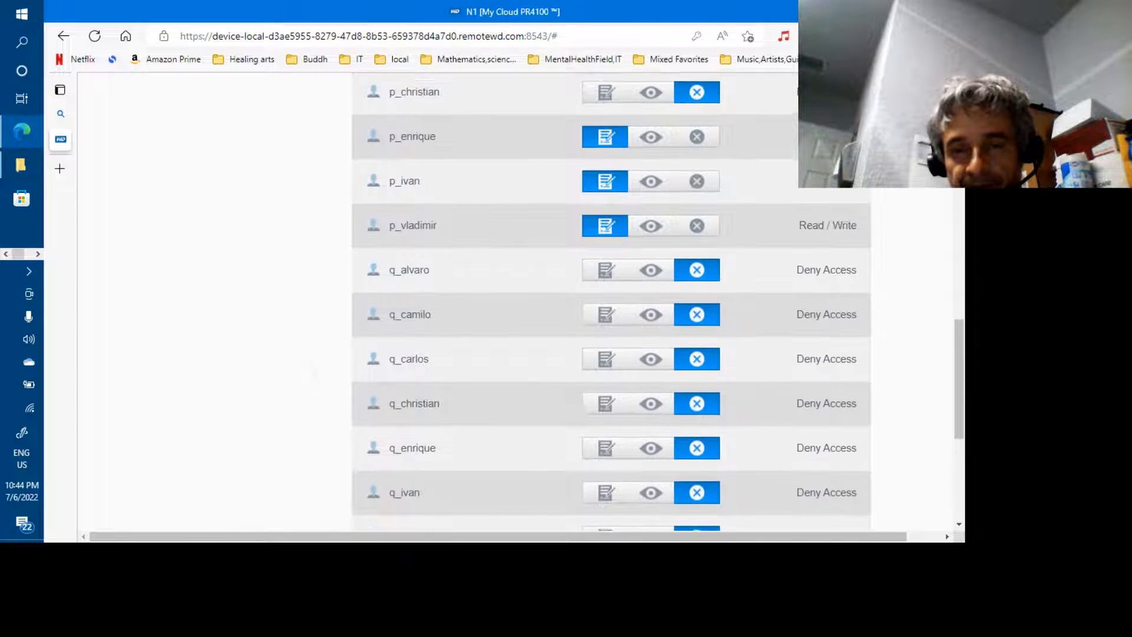
pyautogui.scroll(6, 611, 295)
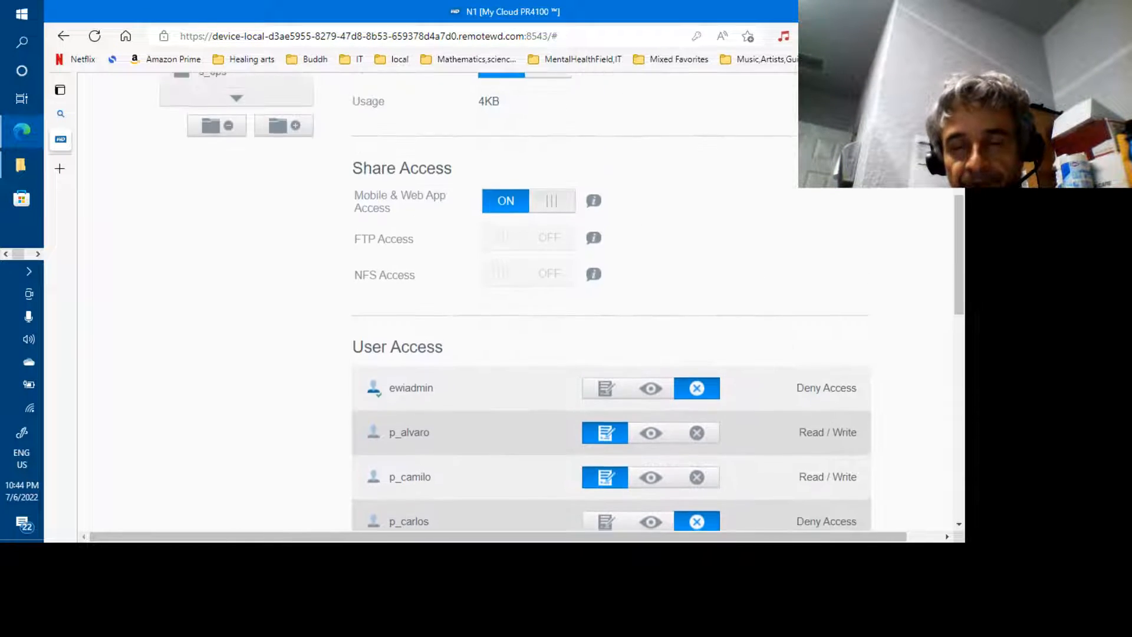
pyautogui.scroll(3, 611, 295)
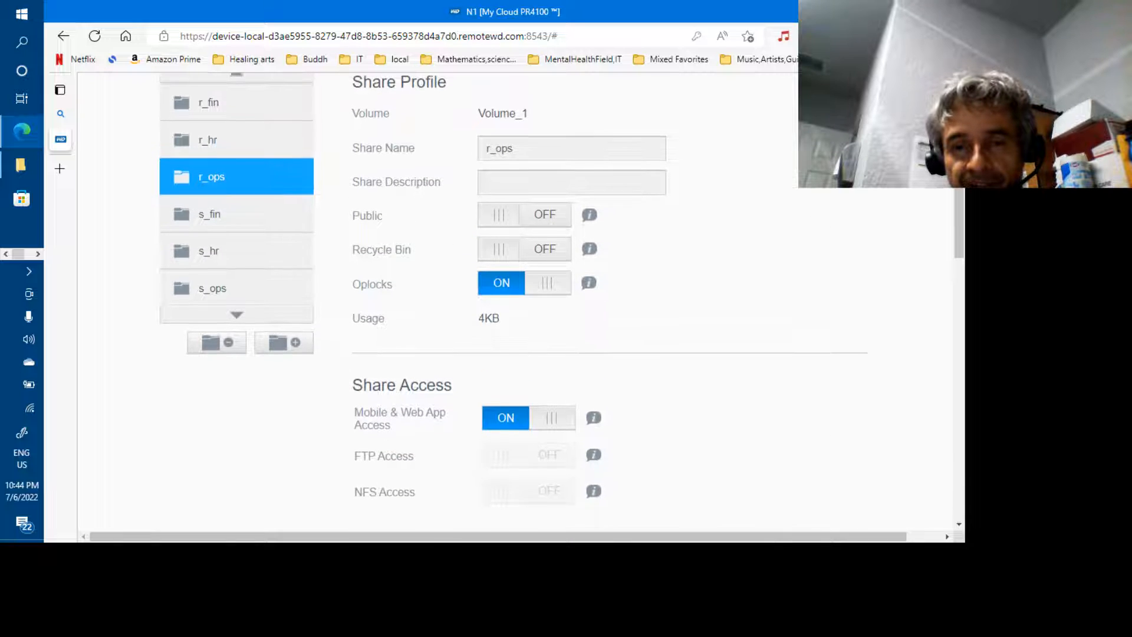
# Step: Compare the p_ accounts' access to the r_ops share with that of the q_ and r_ accounts
pyautogui.scroll(-7, 611, 295)
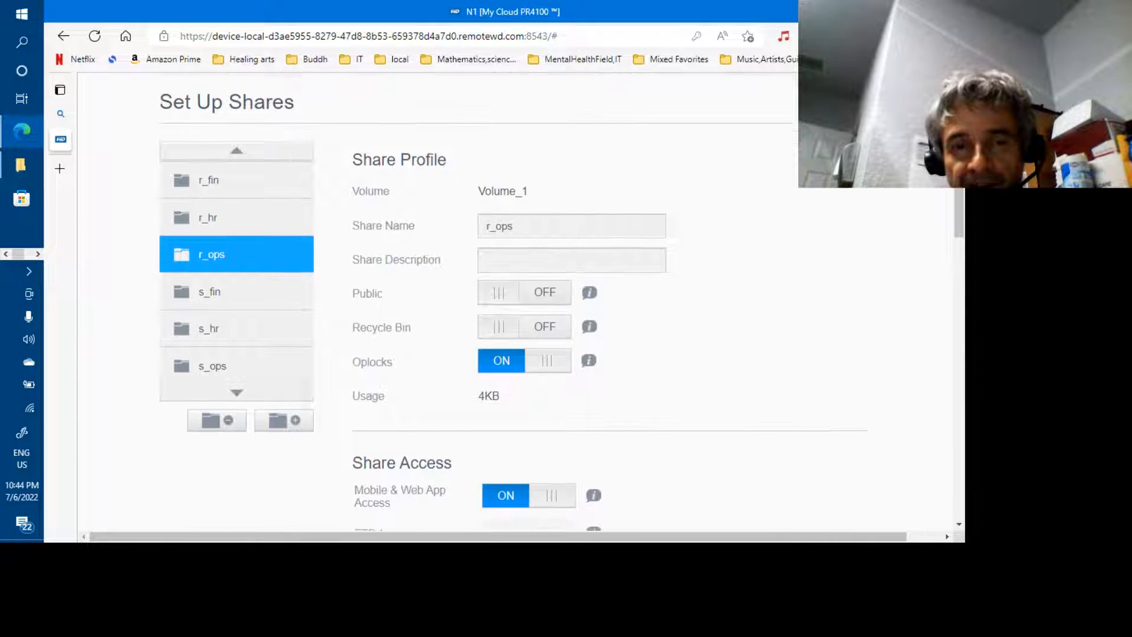
pyautogui.scroll(-5, 611, 301)
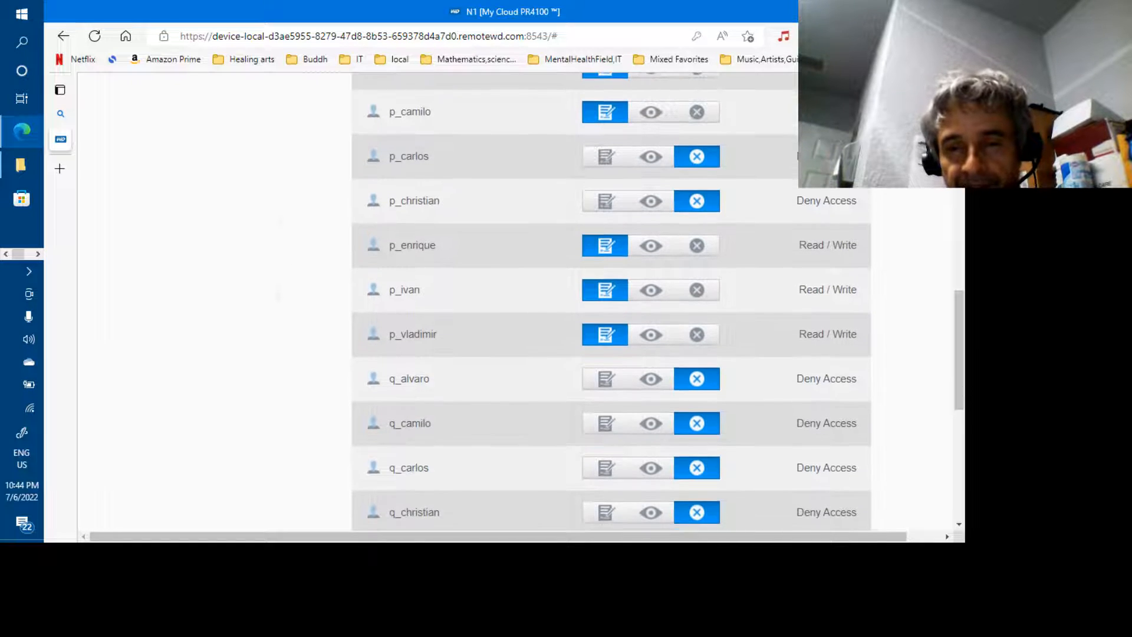
pyautogui.scroll(-3, 611, 301)
pyautogui.scroll(4, 611, 301)
pyautogui.scroll(1, 610, 301)
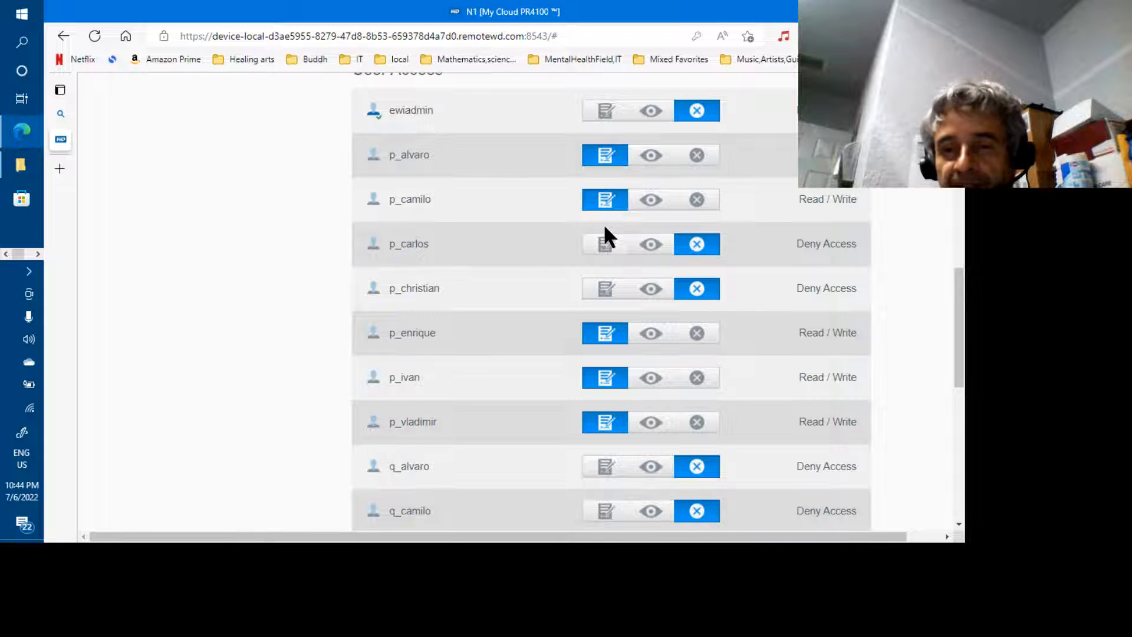
pyautogui.scroll(-8, 741, 337)
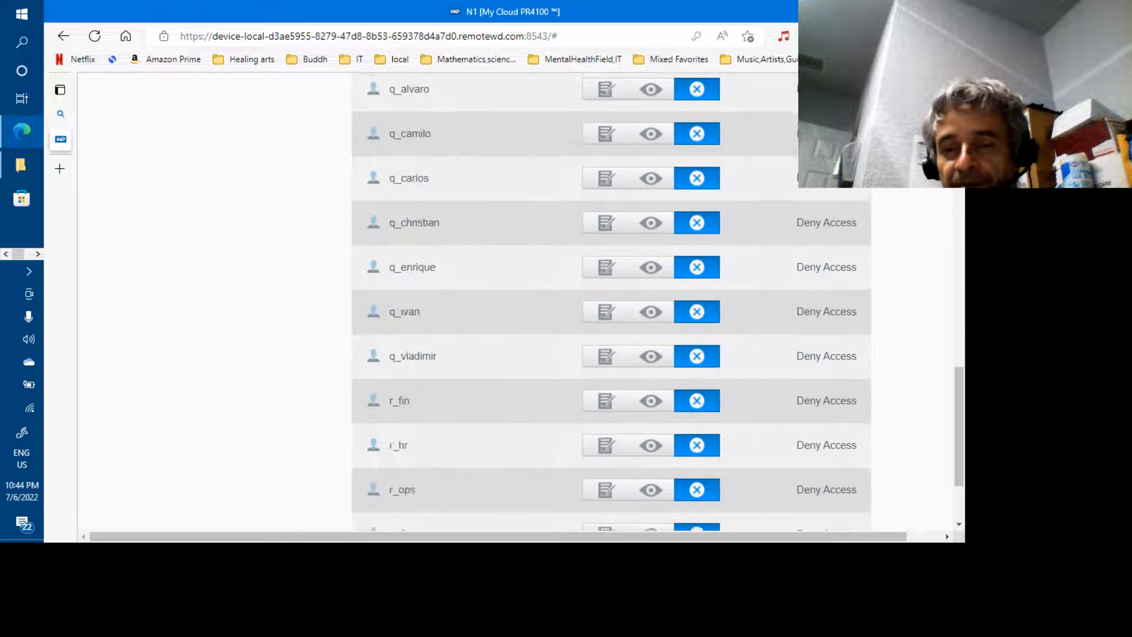
# Step: Open the r_fin share's settings and review which access each user has to it
pyautogui.scroll(10, 611, 301)
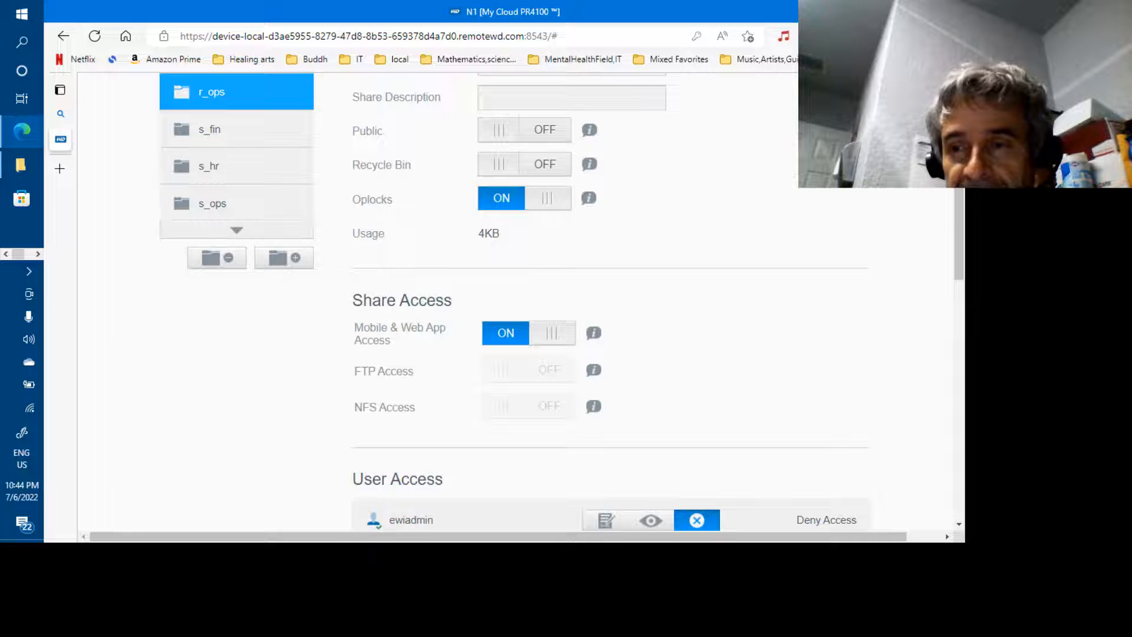
pyautogui.scroll(5, 700, 232)
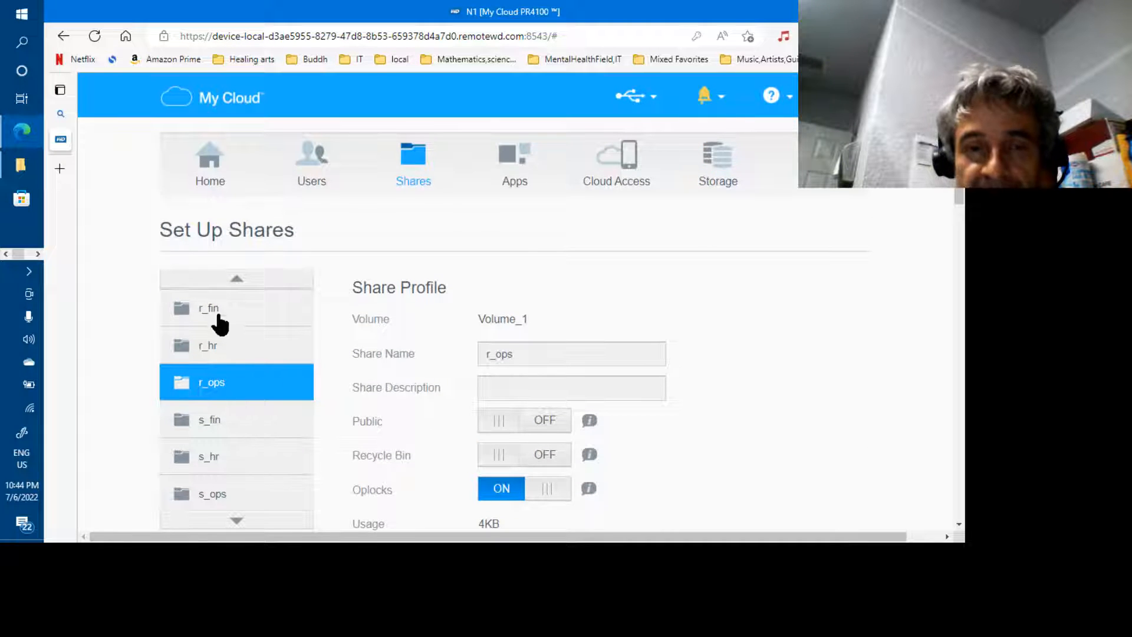
pyautogui.click(218, 315)
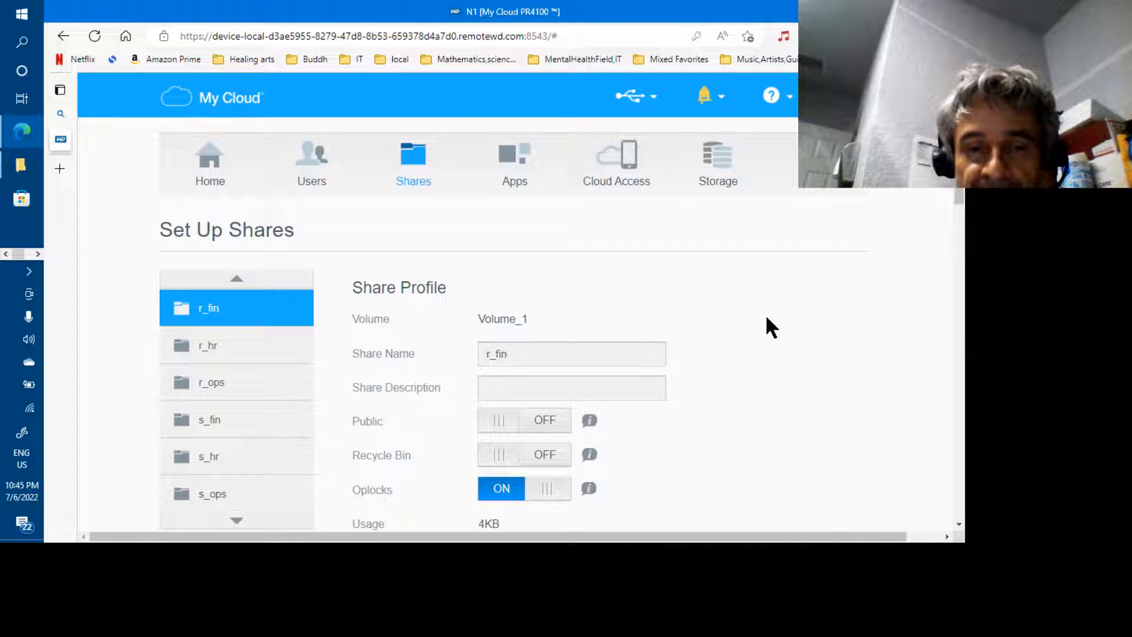
pyautogui.scroll(-6, 957, 226)
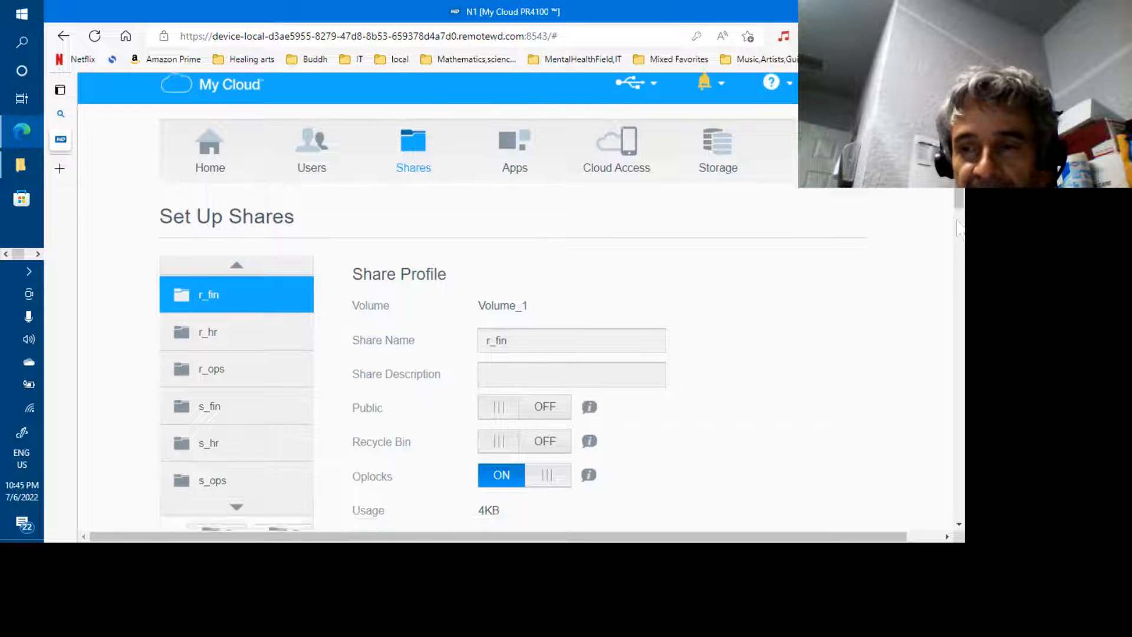
pyautogui.moveTo(959, 228); pyautogui.dragTo(962, 308)
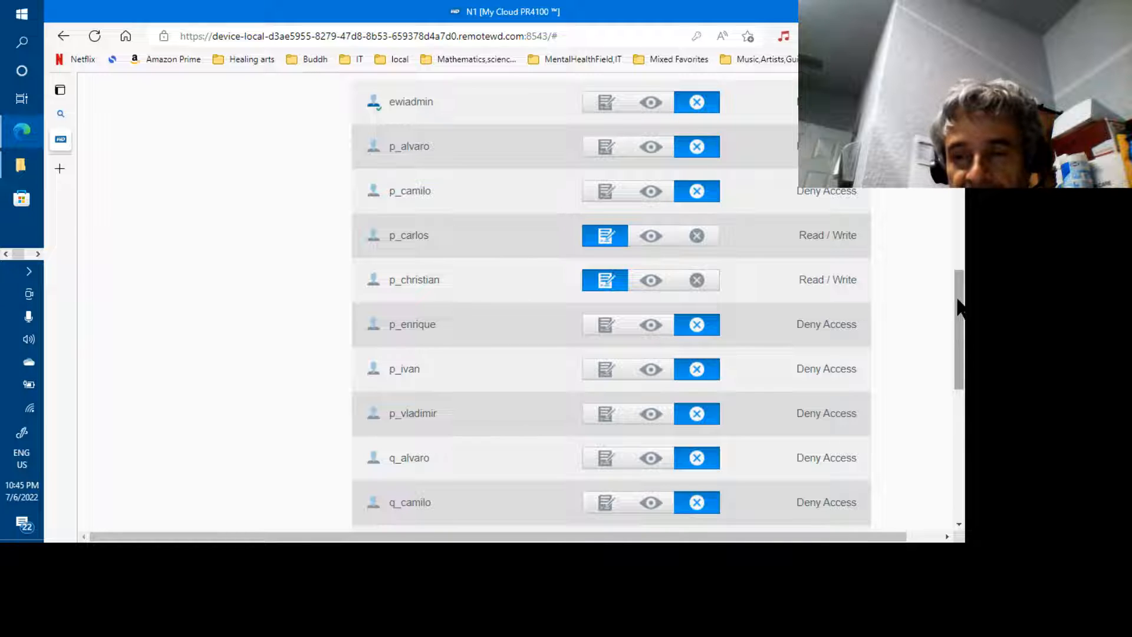
pyautogui.moveTo(959, 306); pyautogui.dragTo(960, 369)
pyautogui.scroll(10, 611, 302)
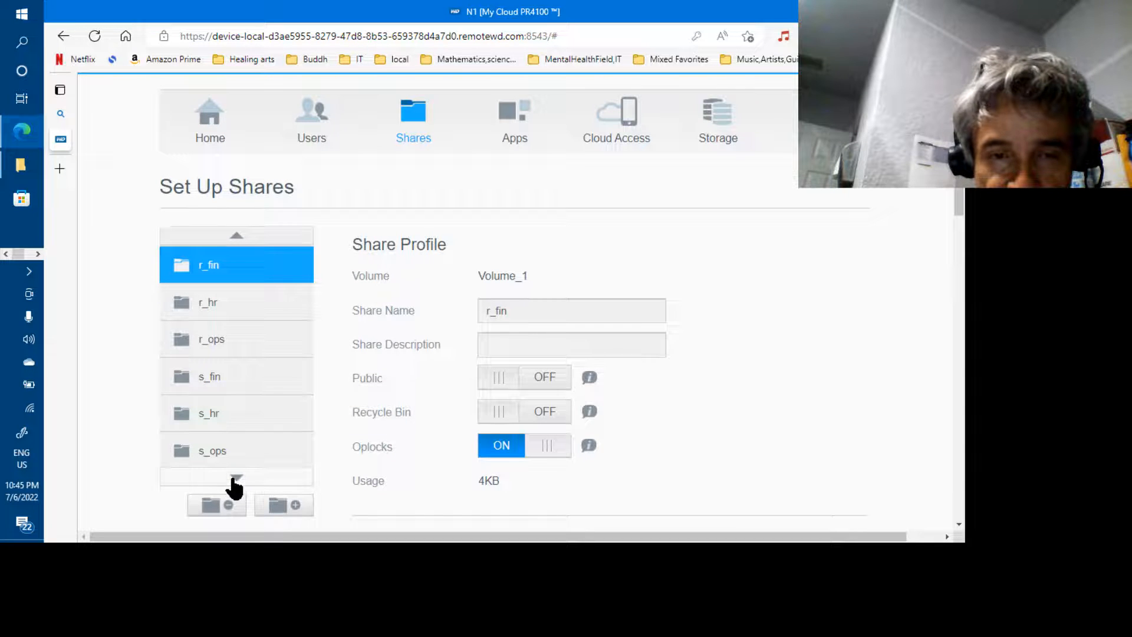
# Step: Find the Public share in the share list and check its share and user access settings
pyautogui.click(235, 477)
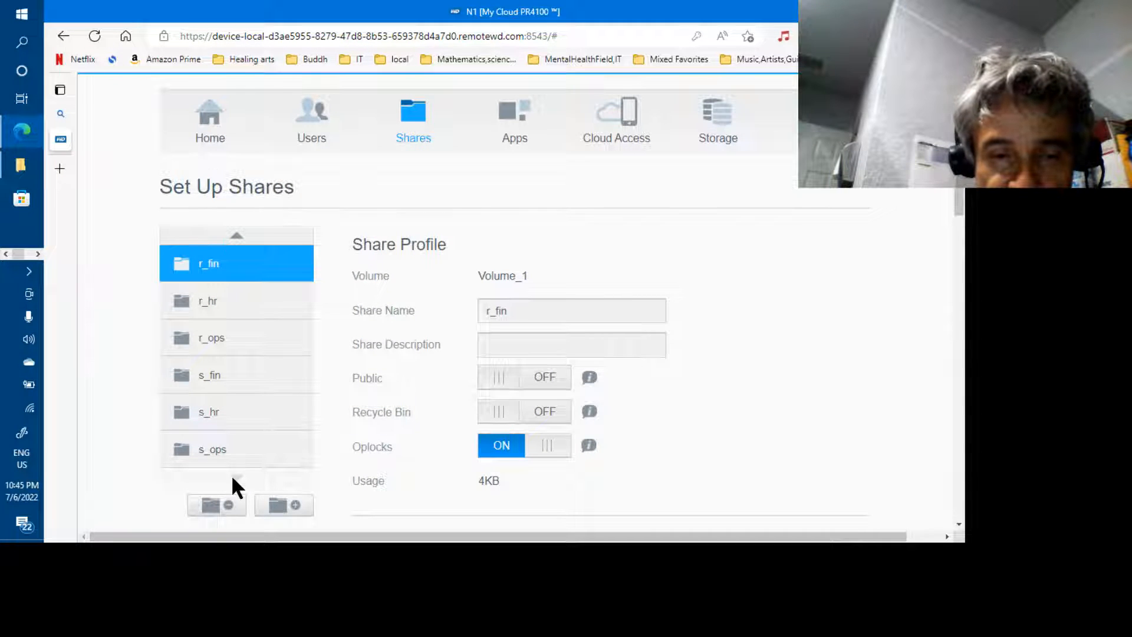
pyautogui.click(237, 237)
pyautogui.click(237, 237)
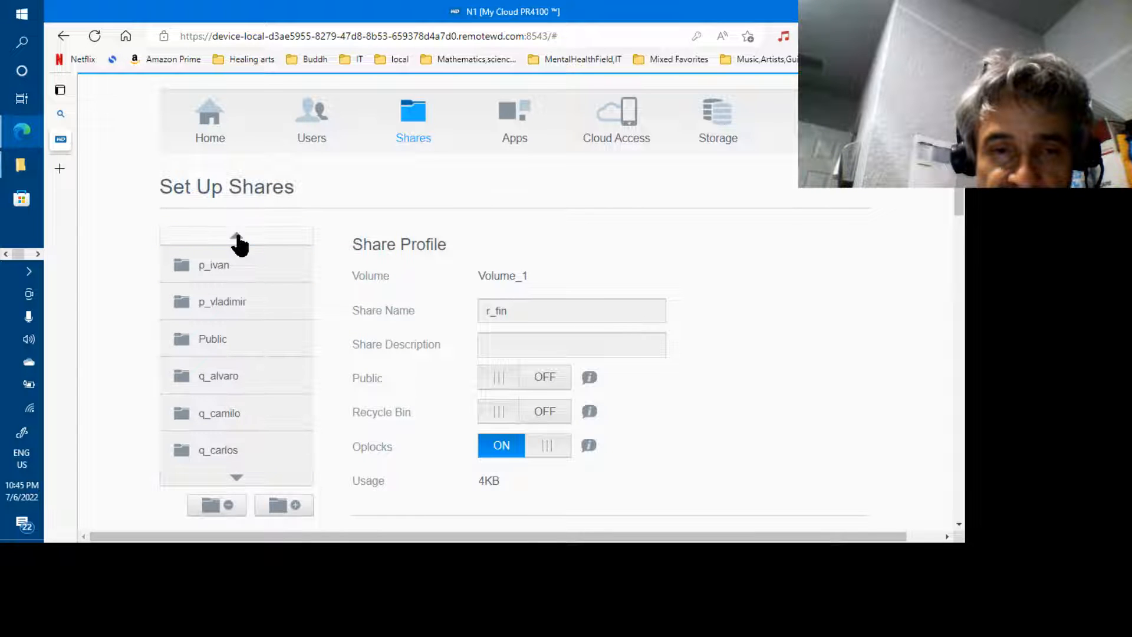
pyautogui.click(209, 339)
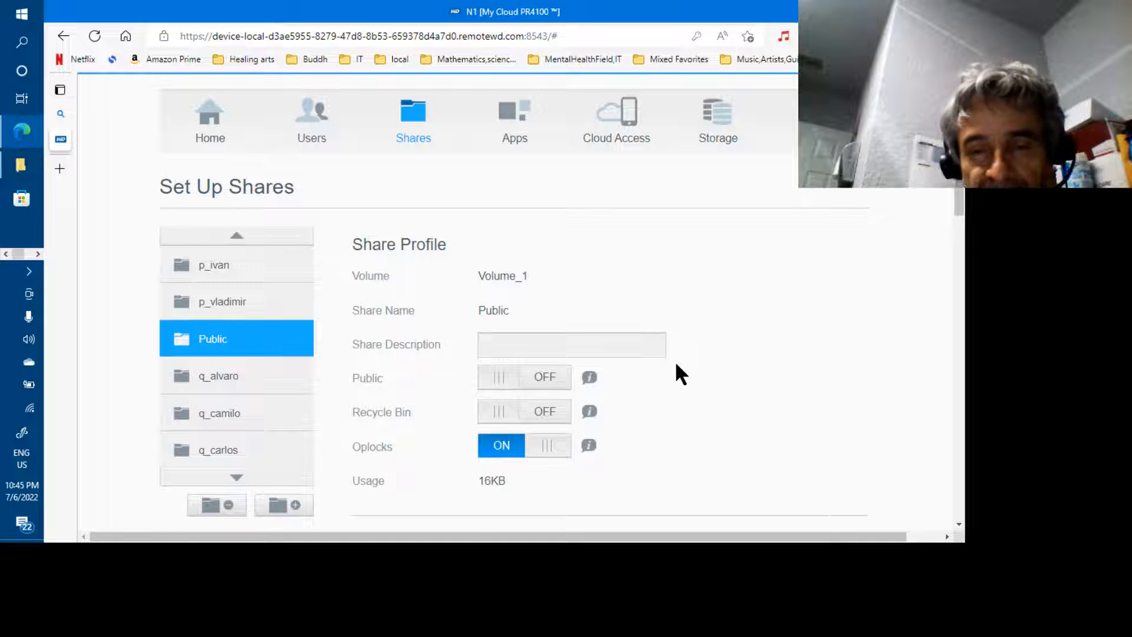
pyautogui.scroll(-6, 676, 374)
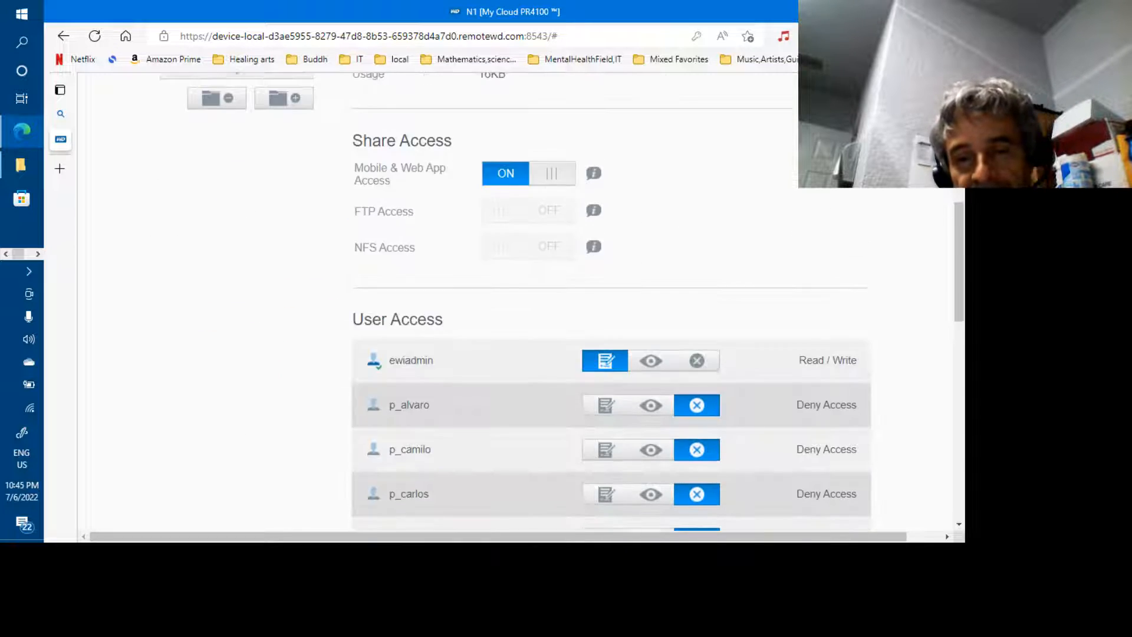
# Step: Open the third q_ user's share and review which access the p_ accounts have to it
pyautogui.scroll(6, 519, 307)
pyautogui.click(230, 467)
pyautogui.scroll(-3, 230, 468)
pyautogui.scroll(-1, 560, 295)
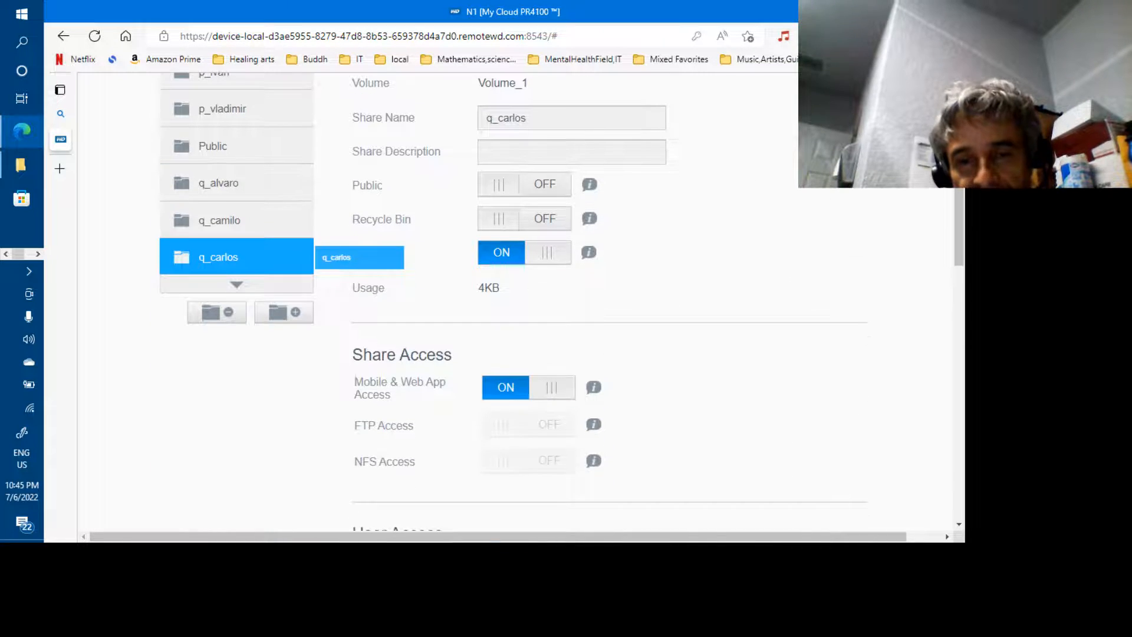
pyautogui.scroll(2, 560, 295)
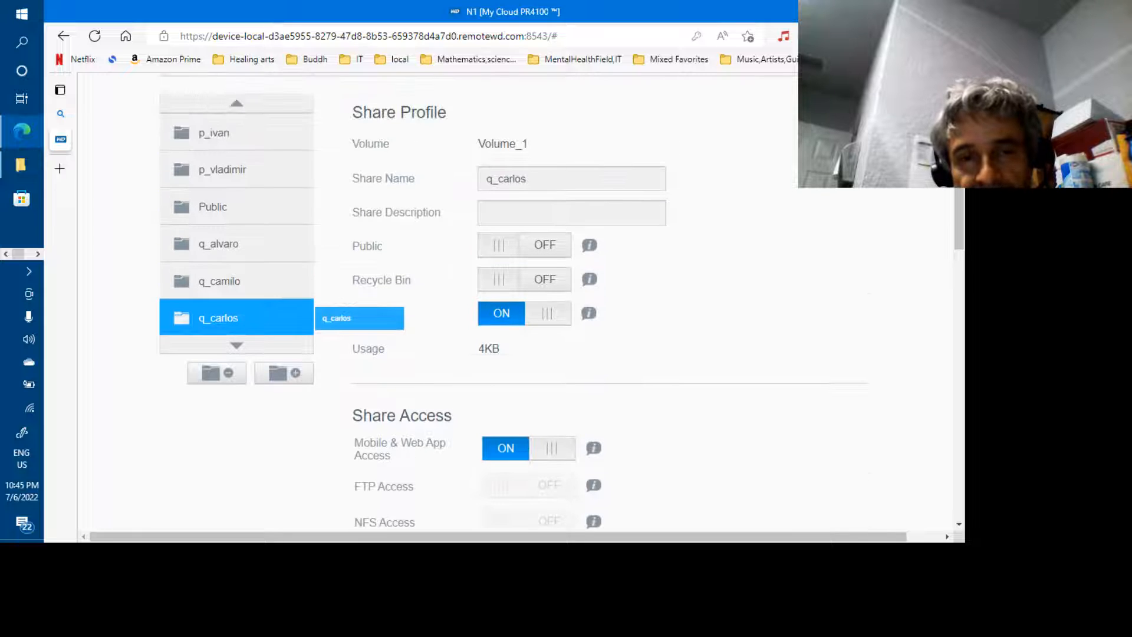
pyautogui.scroll(-7, 589, 307)
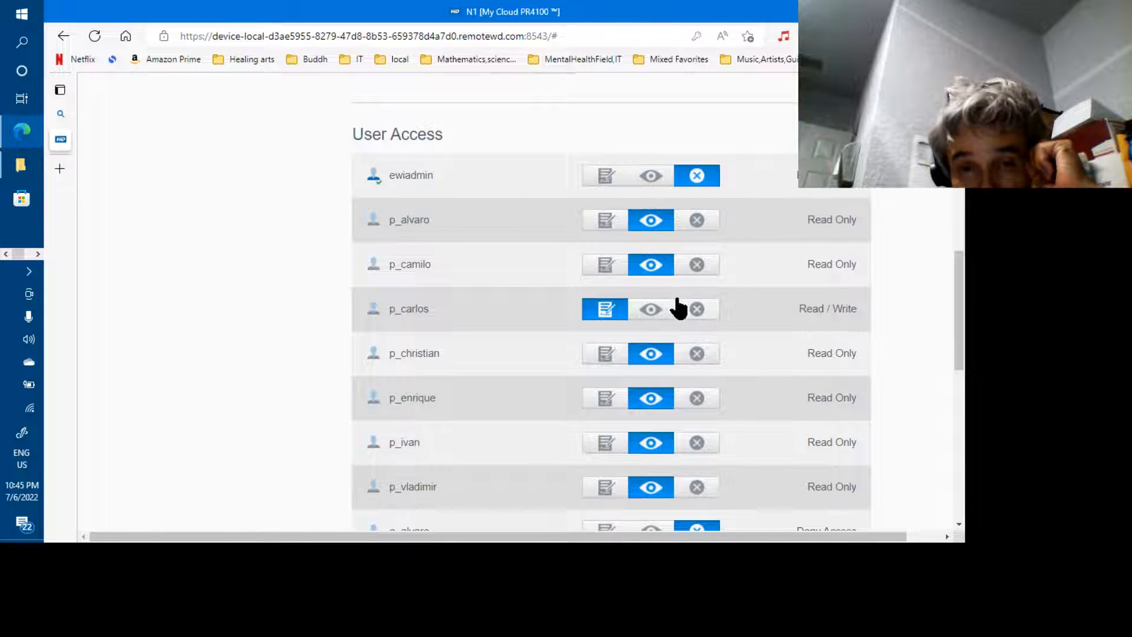
pyautogui.scroll(10, 678, 308)
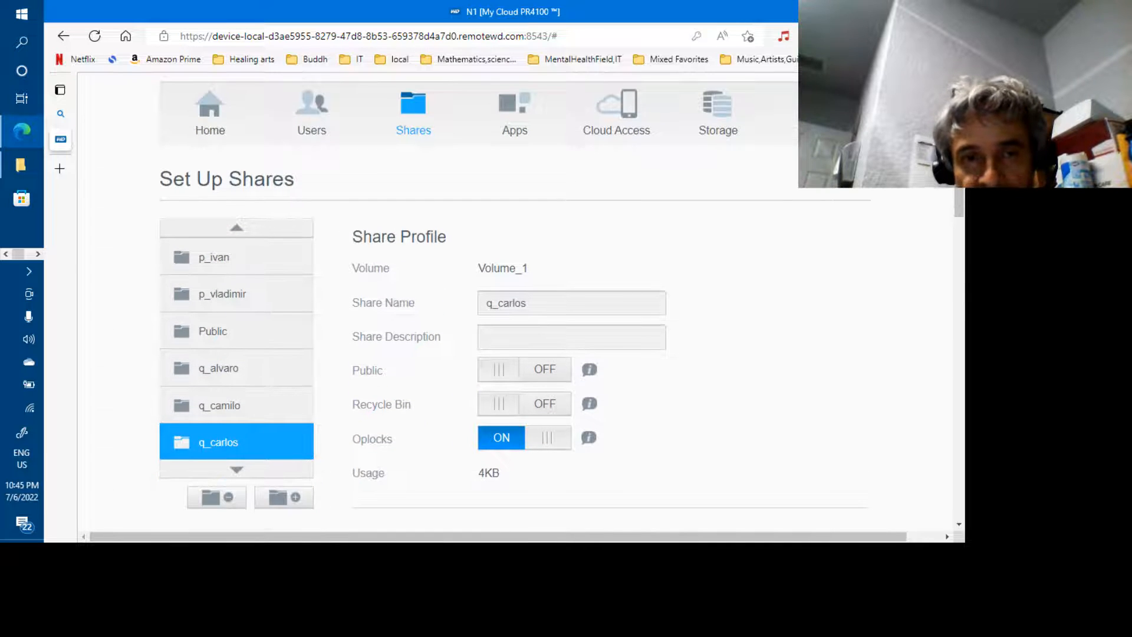
# Step: Return to the Public share and examine the access of every account, from ewiadmin through the p_, q_ and r_ users
pyautogui.click(223, 329)
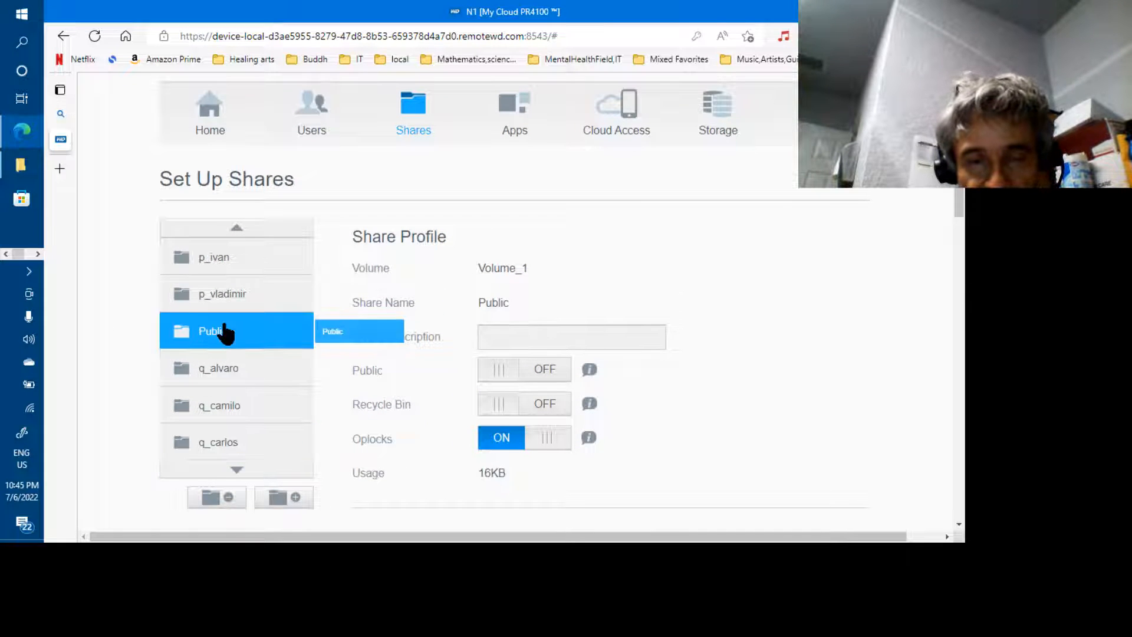
pyautogui.scroll(-6, 515, 307)
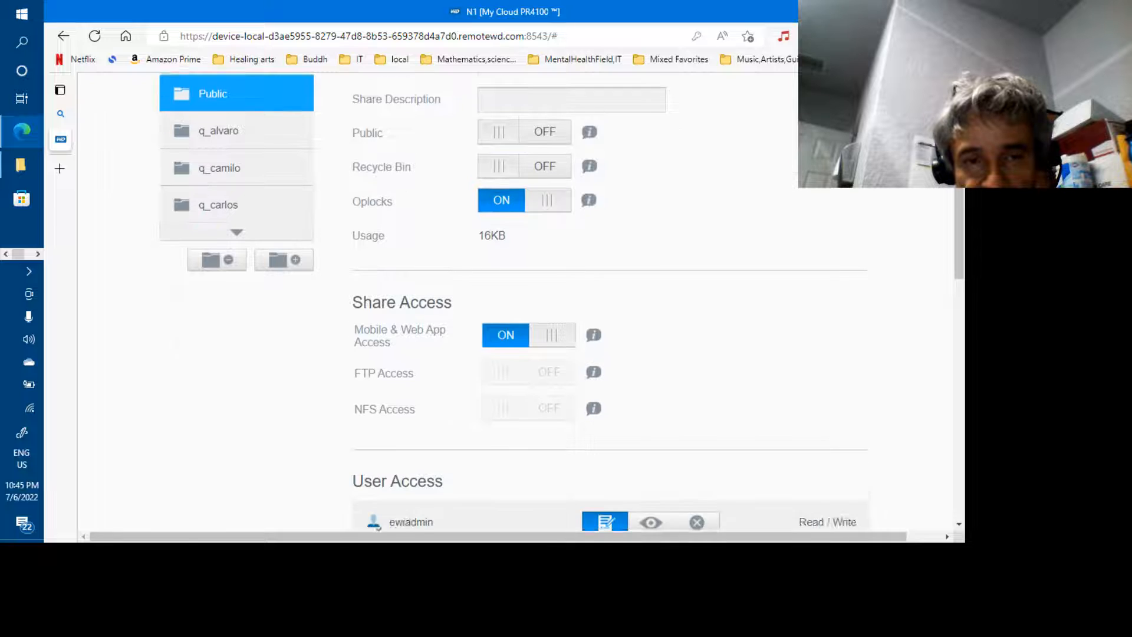
pyautogui.scroll(2, 514, 308)
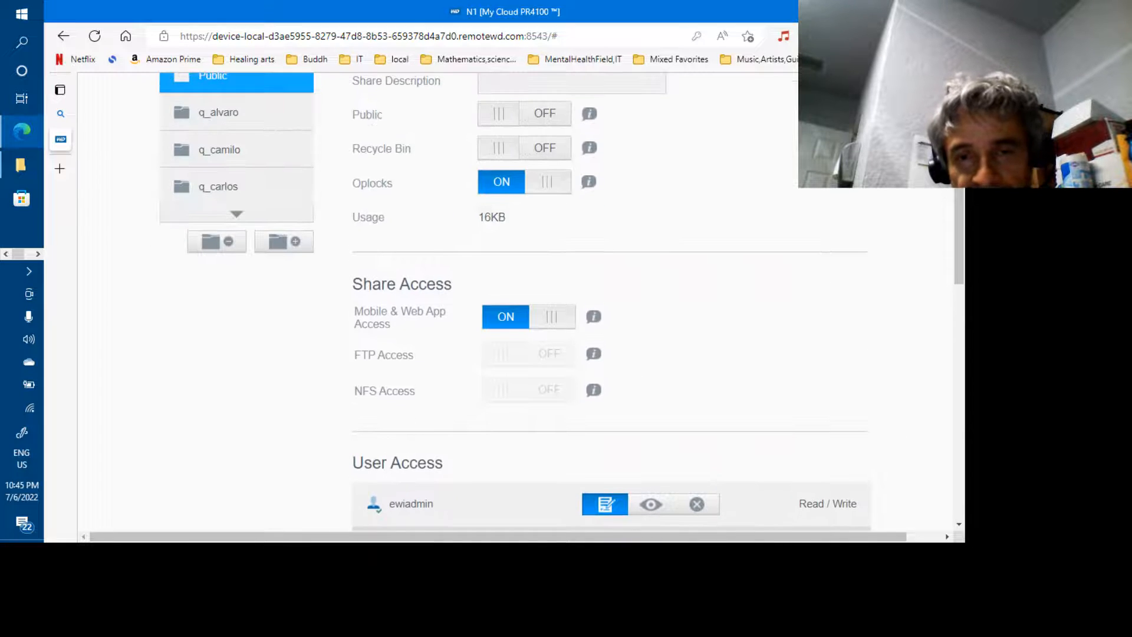
pyautogui.scroll(-2, 515, 308)
pyautogui.scroll(2, 515, 308)
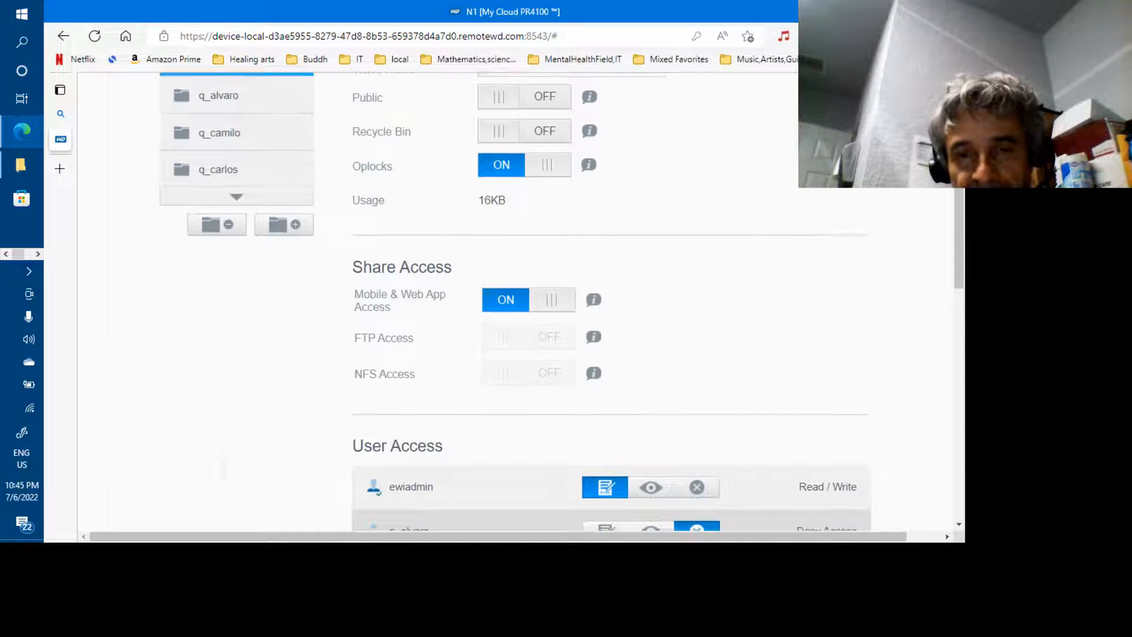
pyautogui.scroll(-5, 515, 307)
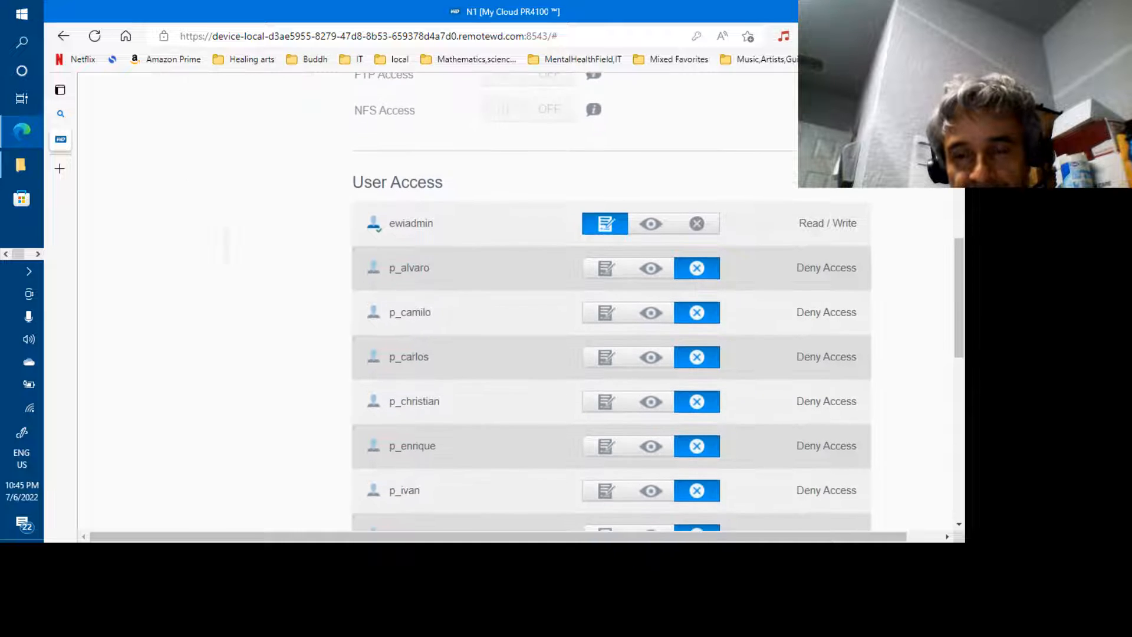
pyautogui.scroll(-9, 515, 308)
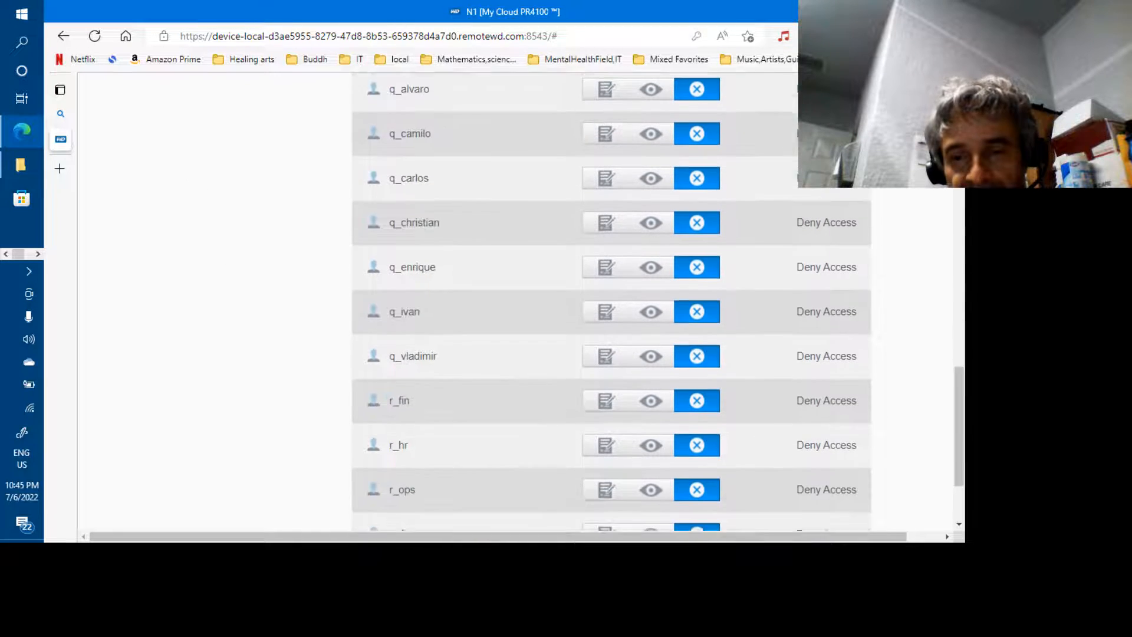
pyautogui.scroll(-3, 515, 308)
pyautogui.scroll(7, 515, 308)
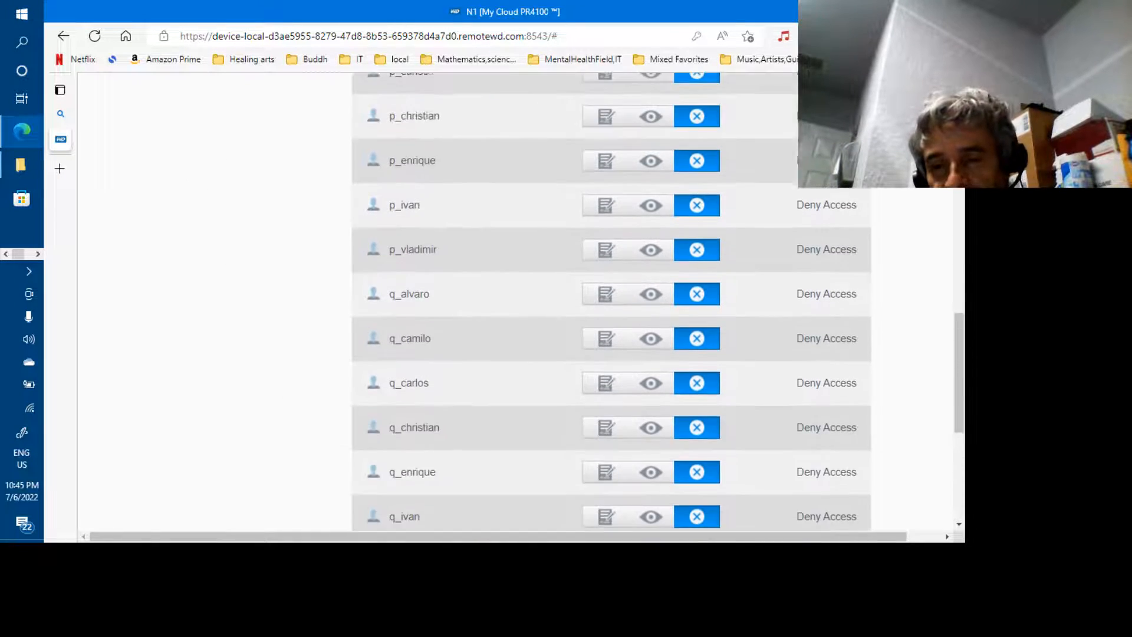
pyautogui.scroll(6, 612, 300)
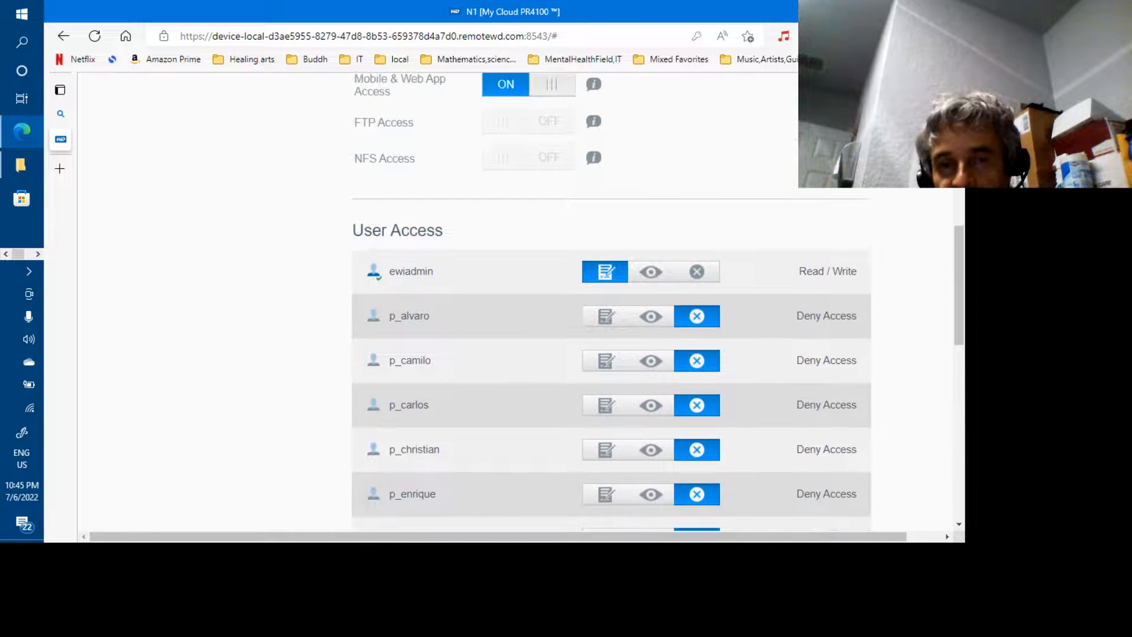
pyautogui.scroll(2, 455, 301)
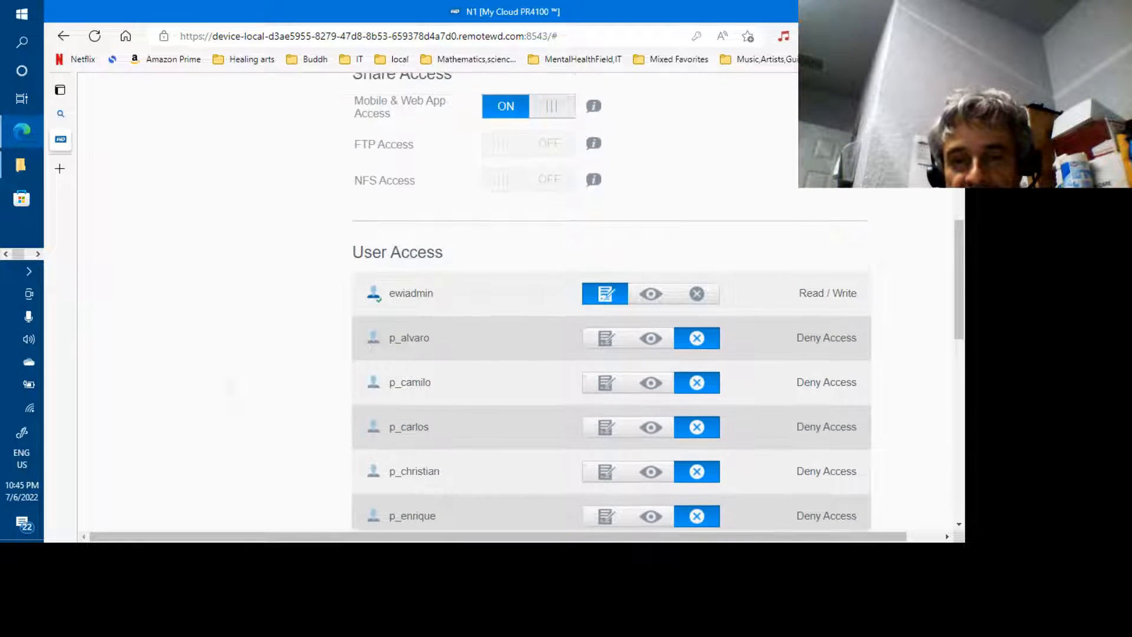
# Step: Browse the private p_ shares, open the fourth one and check the p_ accounts' access to it
pyautogui.scroll(4, 658, 301)
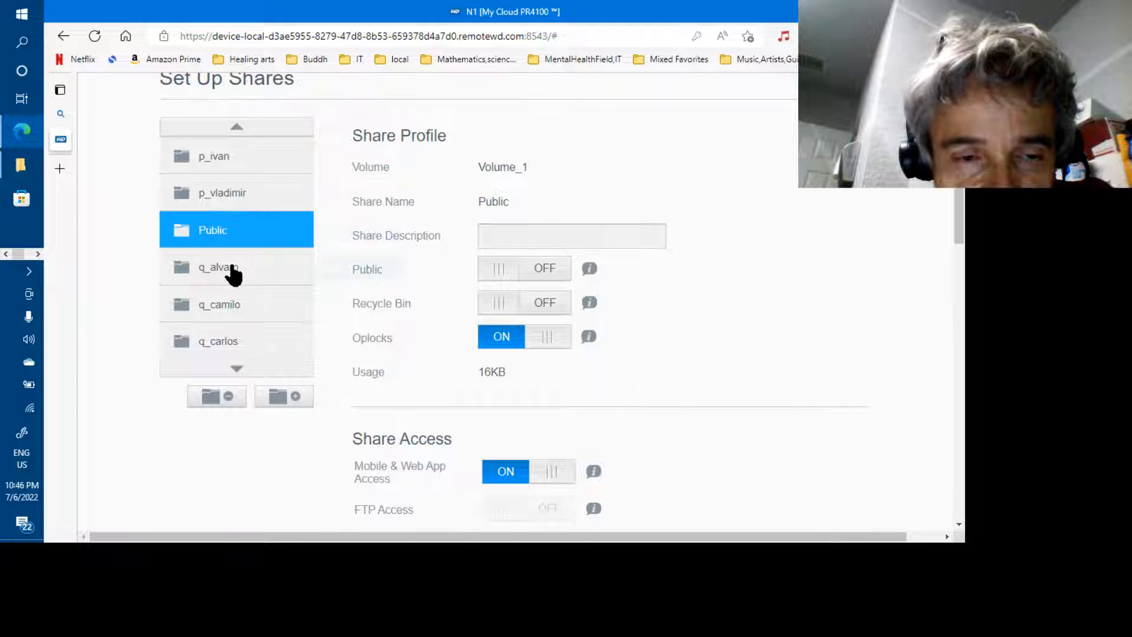
pyautogui.click(219, 164)
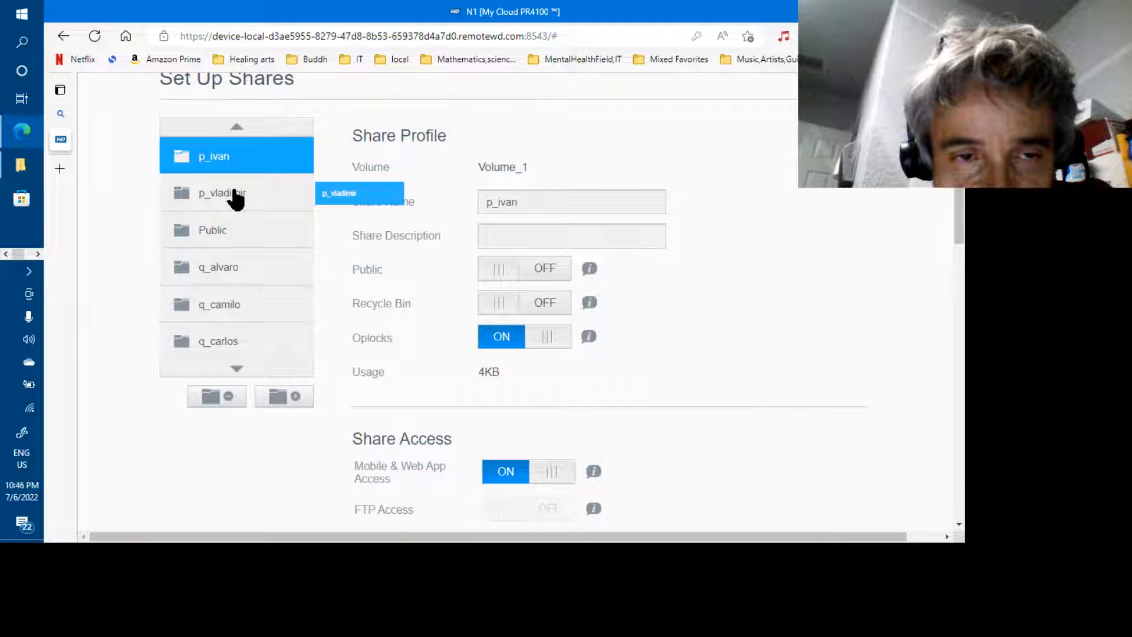
pyautogui.click(236, 127)
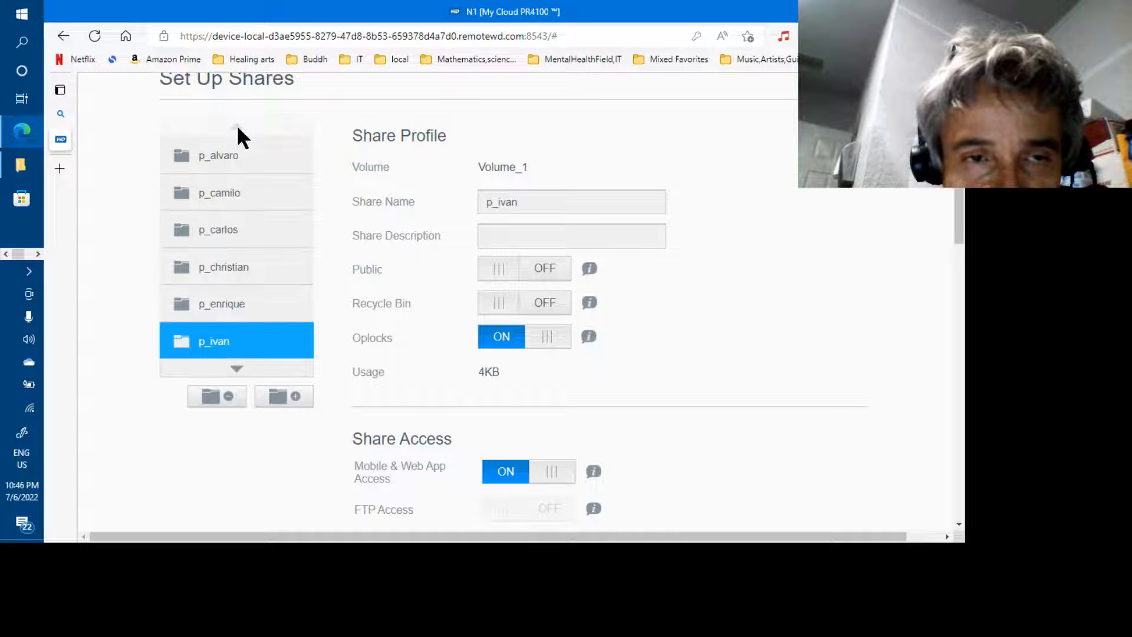
pyautogui.click(224, 168)
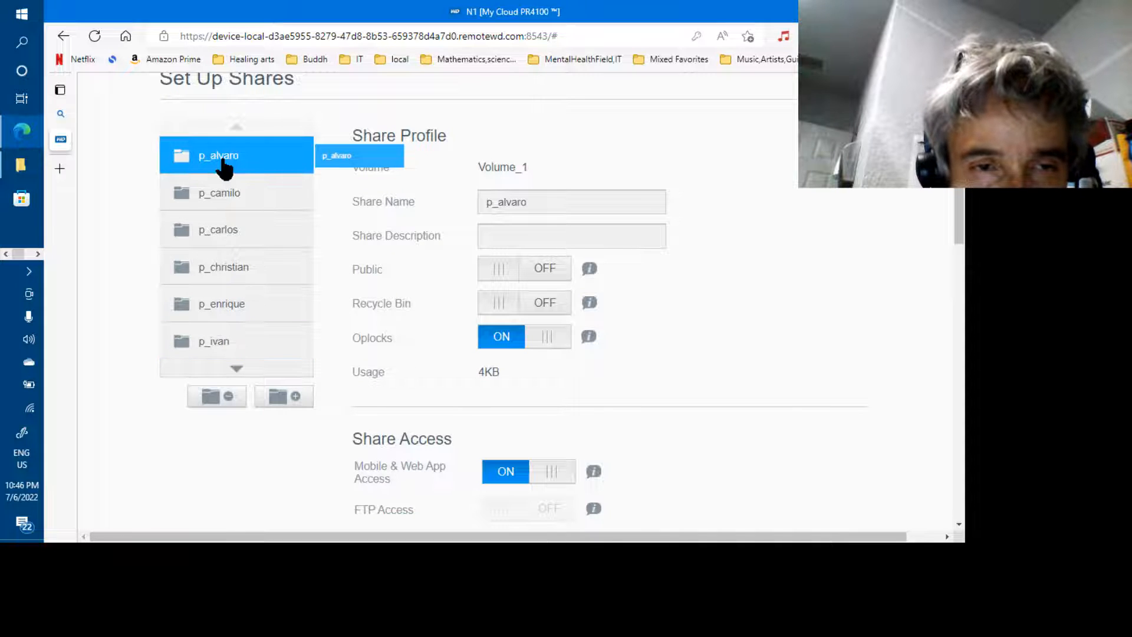
pyautogui.click(228, 274)
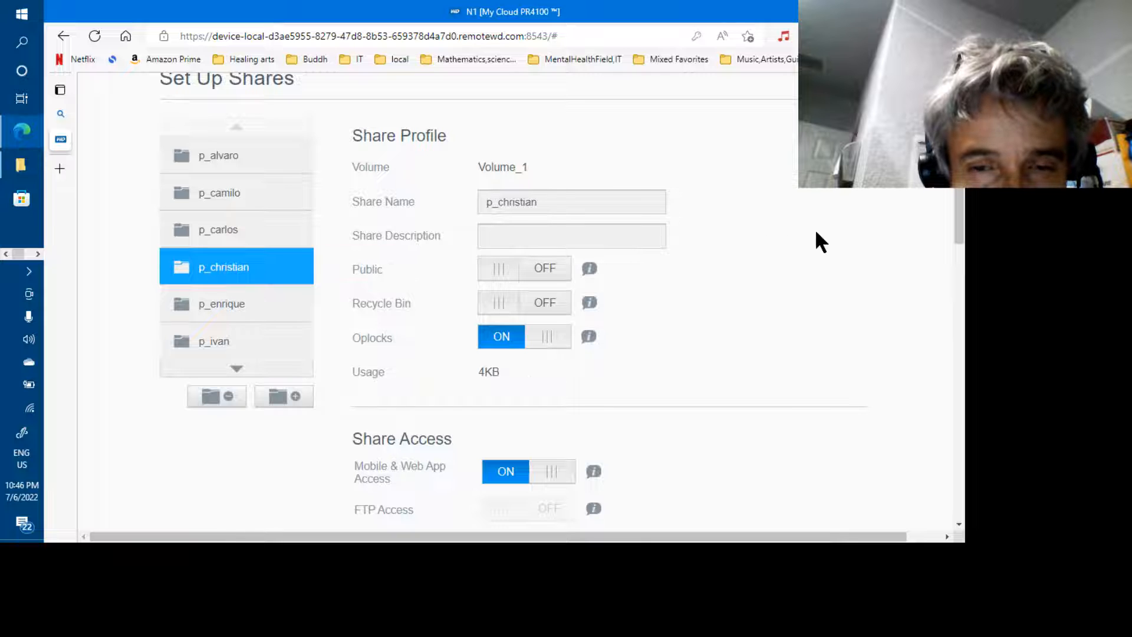
pyautogui.scroll(-5, 959, 240)
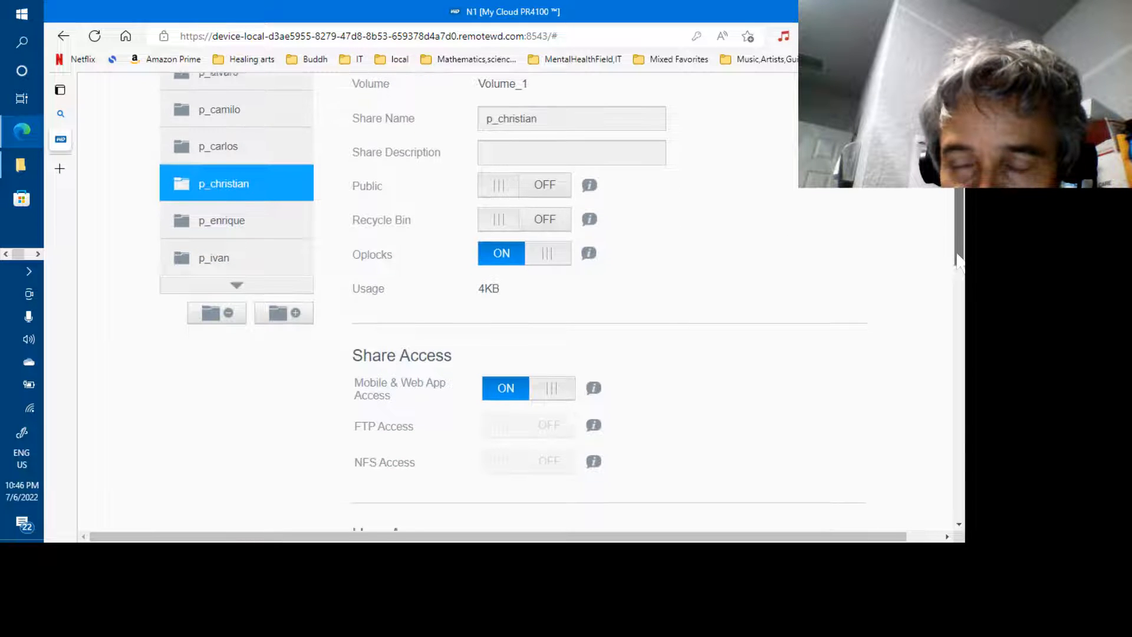
pyautogui.scroll(-3, 958, 295)
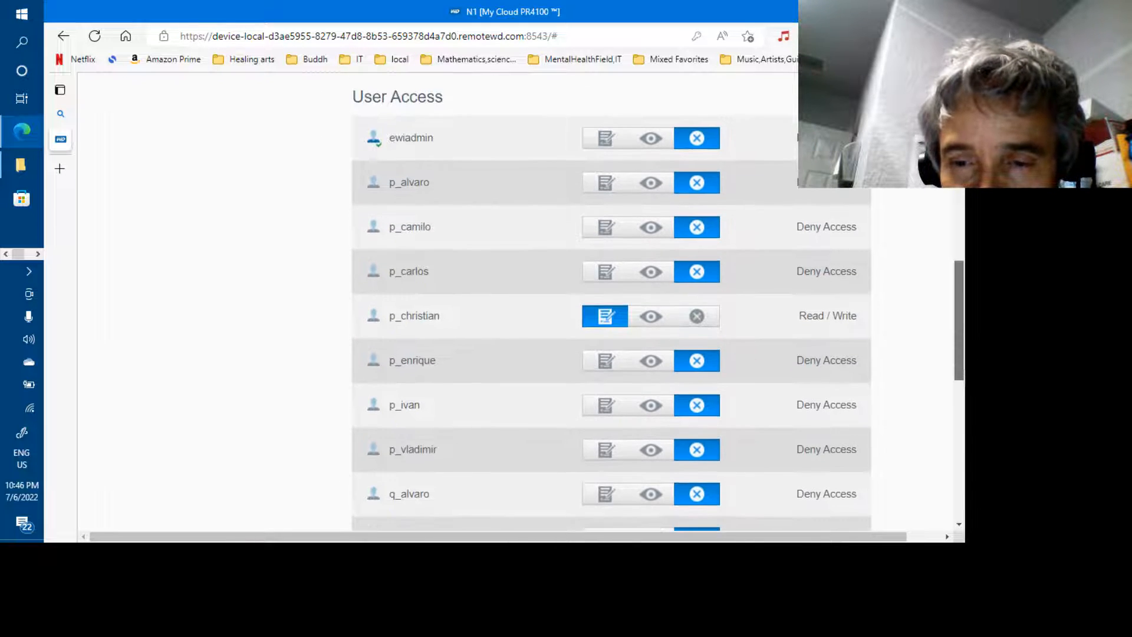
# Step: Look through the fourth p_ share's profile and full user access list, and highlight the account name matching the share
pyautogui.scroll(5, 958, 295)
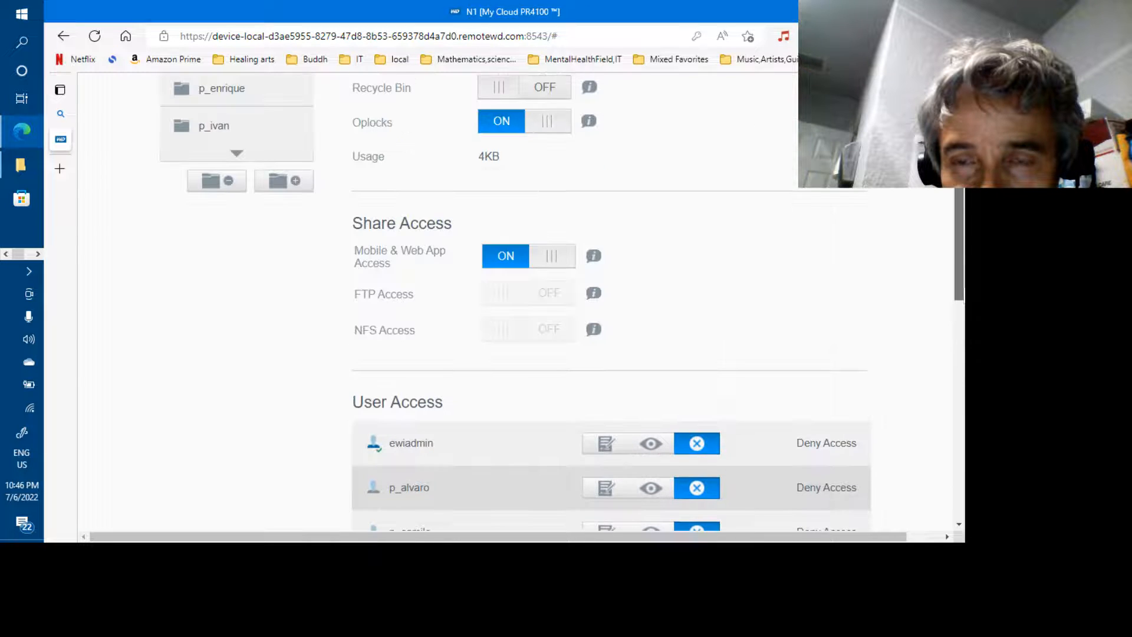
pyautogui.scroll(4, 959, 295)
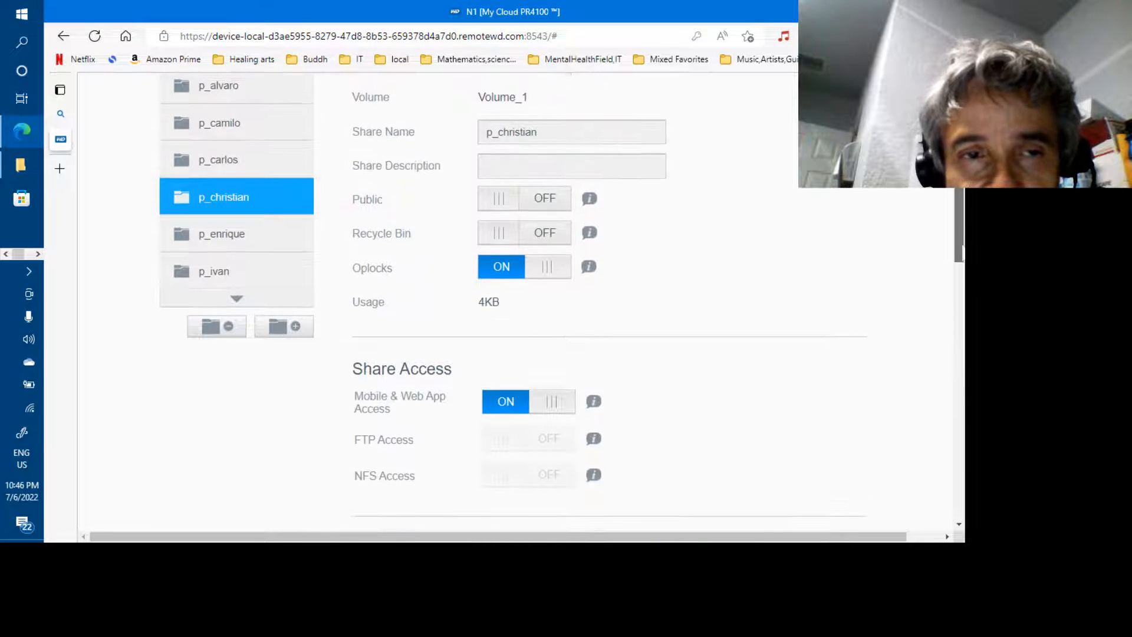
pyautogui.scroll(-4, 518, 301)
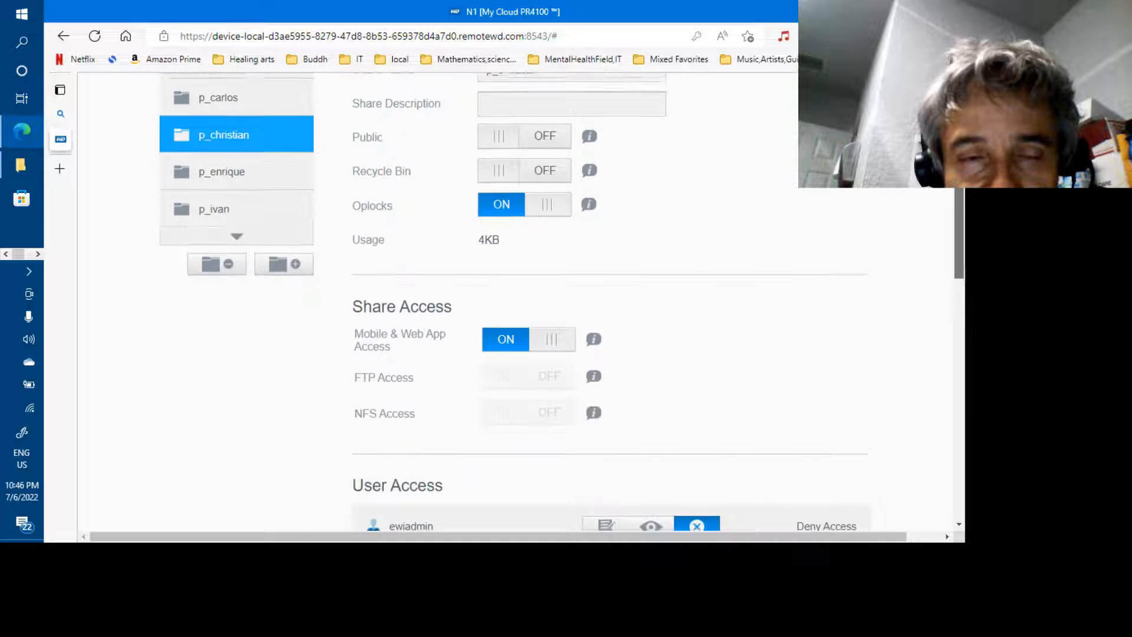
pyautogui.scroll(-2, 519, 301)
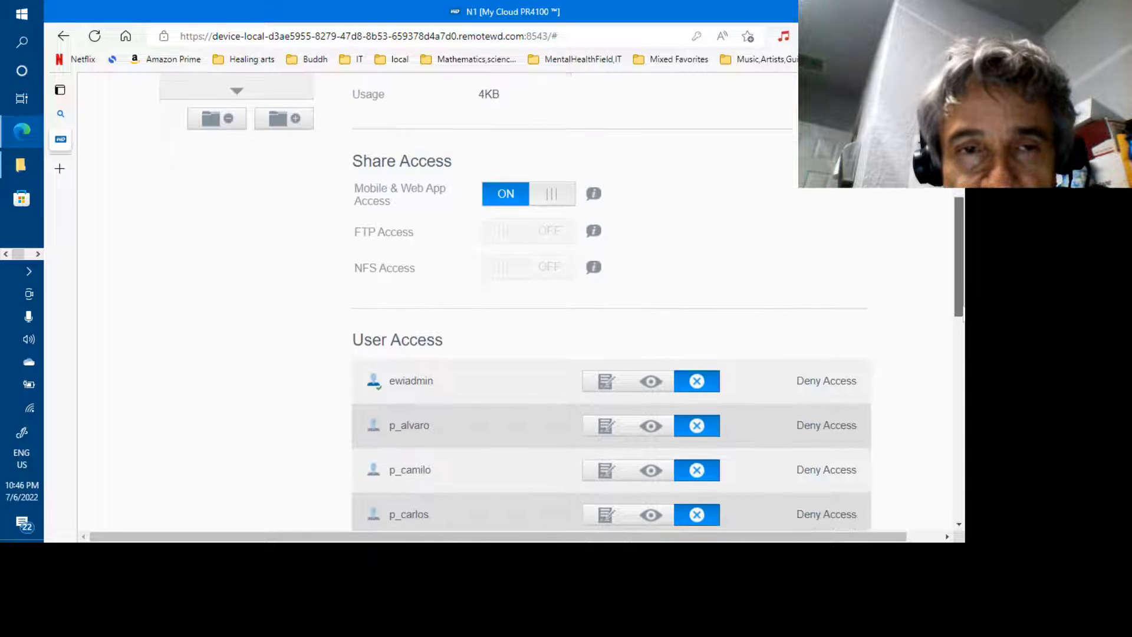
pyautogui.scroll(-1, 519, 300)
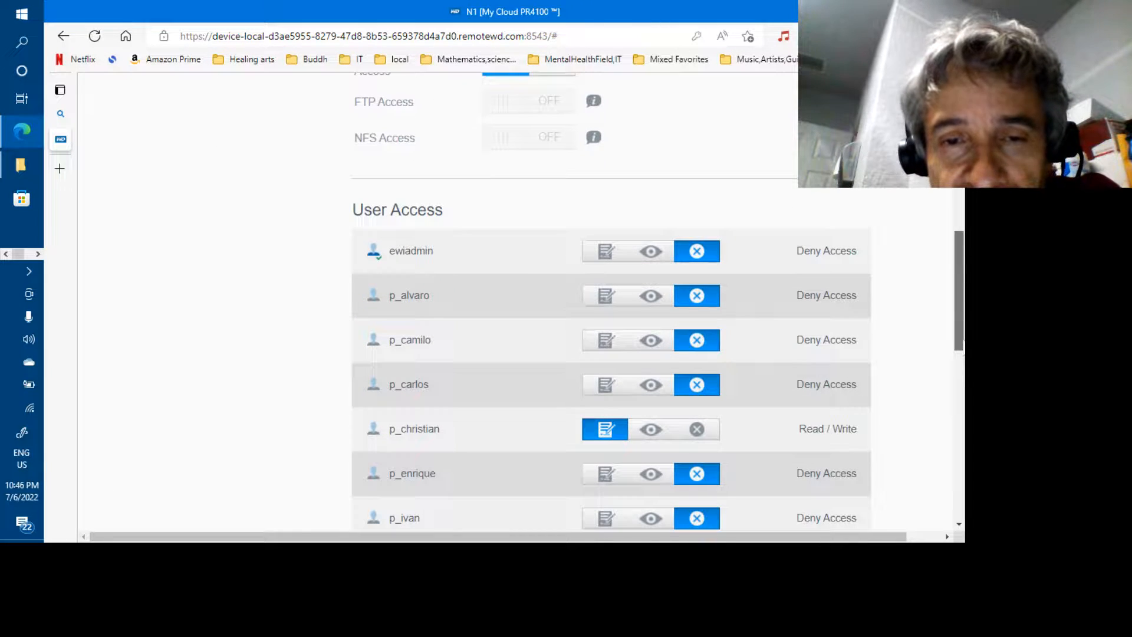
pyautogui.scroll(-2, 963, 354)
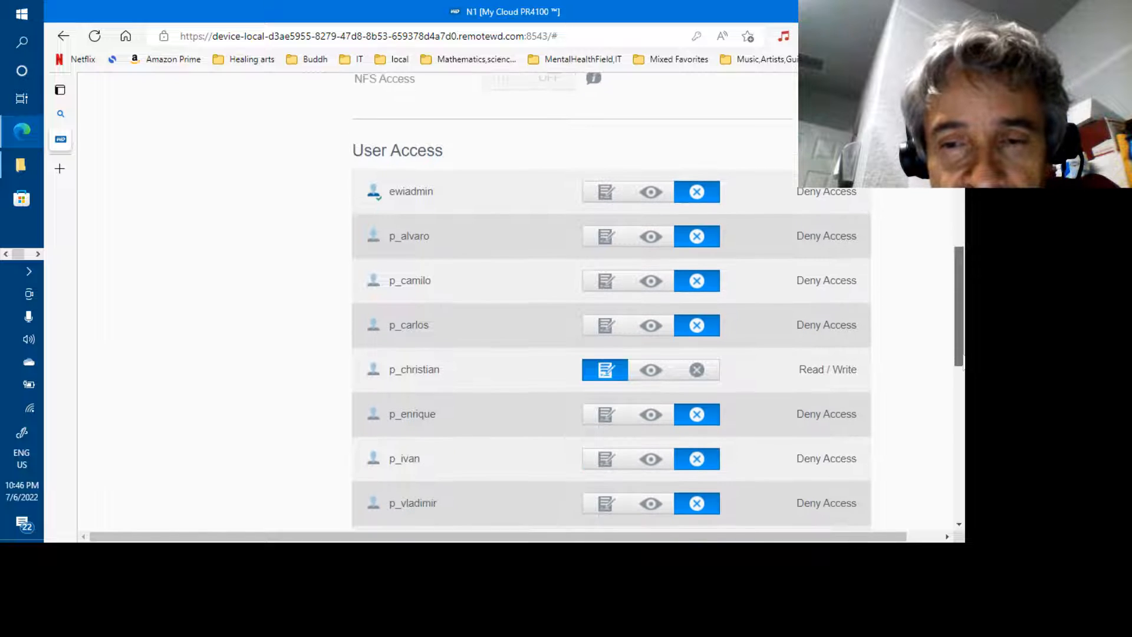
pyautogui.scroll(-4, 961, 377)
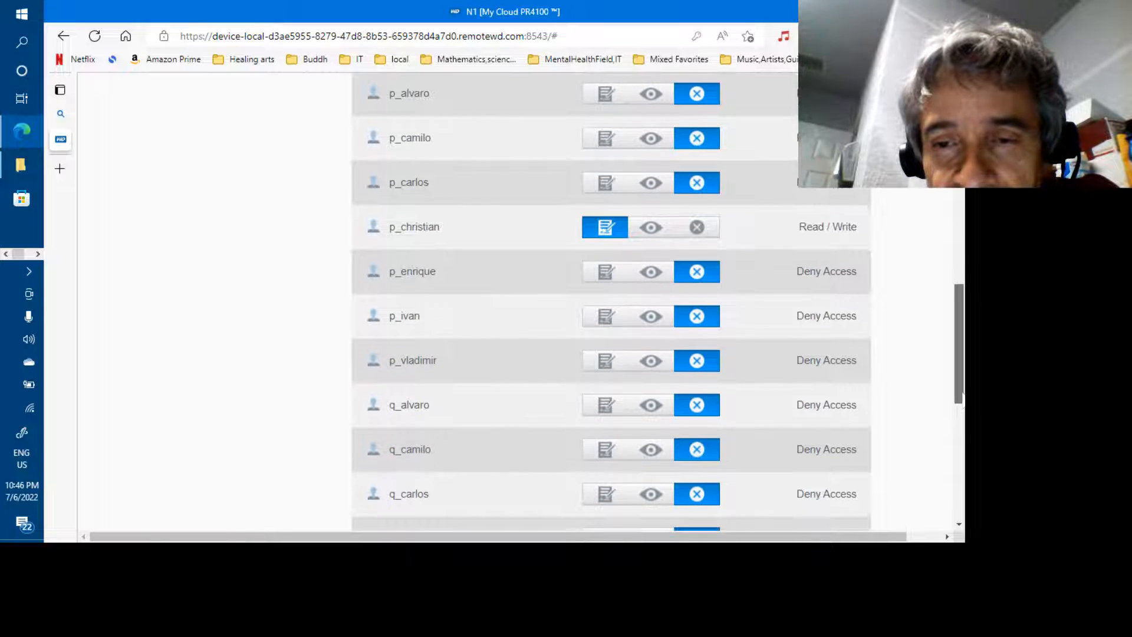
pyautogui.scroll(-5, 589, 301)
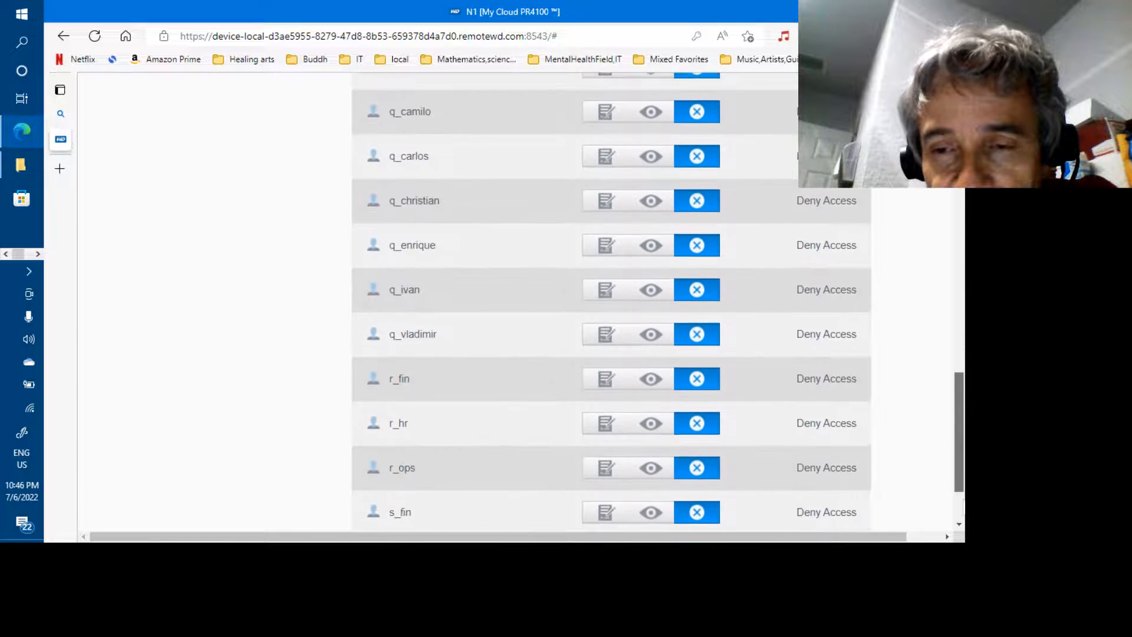
pyautogui.scroll(7, 590, 301)
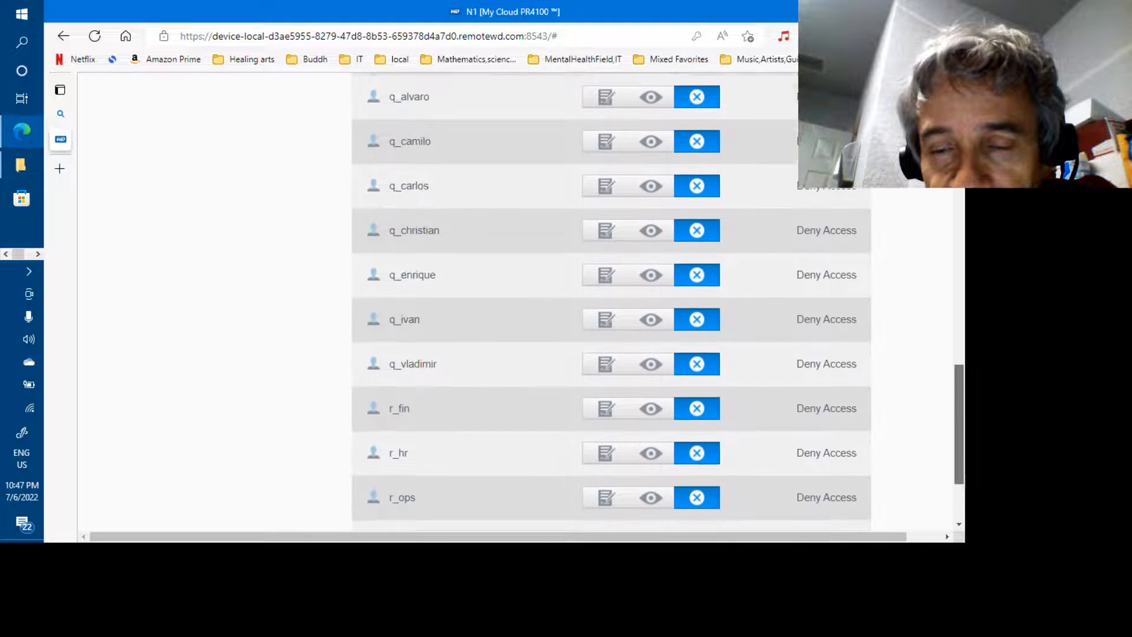
pyautogui.scroll(2, 590, 300)
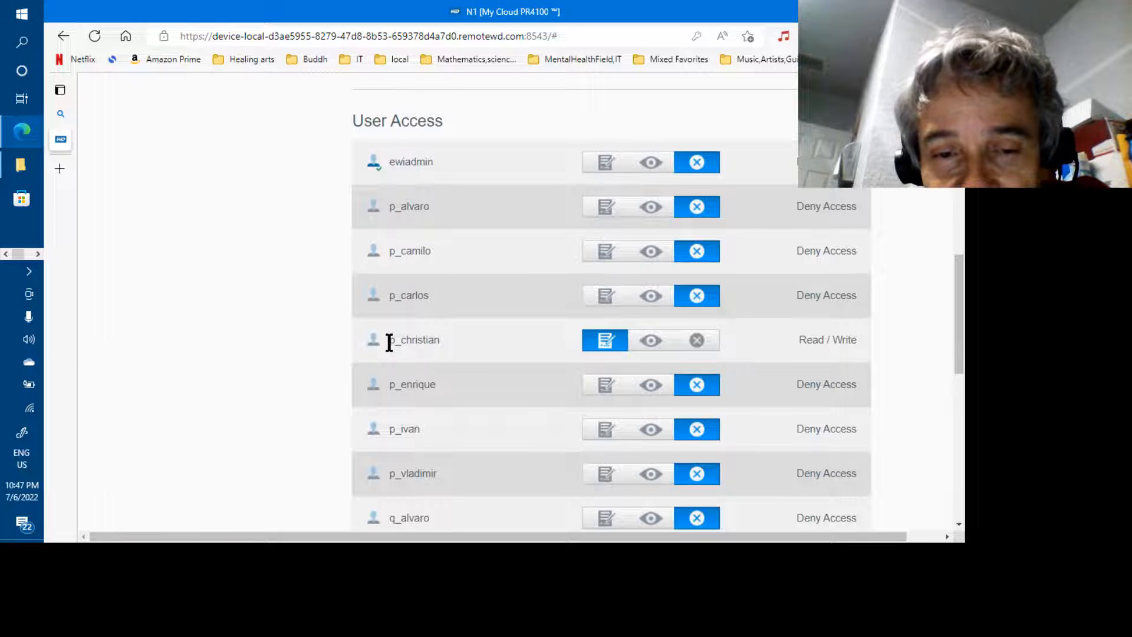
pyautogui.moveTo(402, 341); pyautogui.dragTo(436, 351)
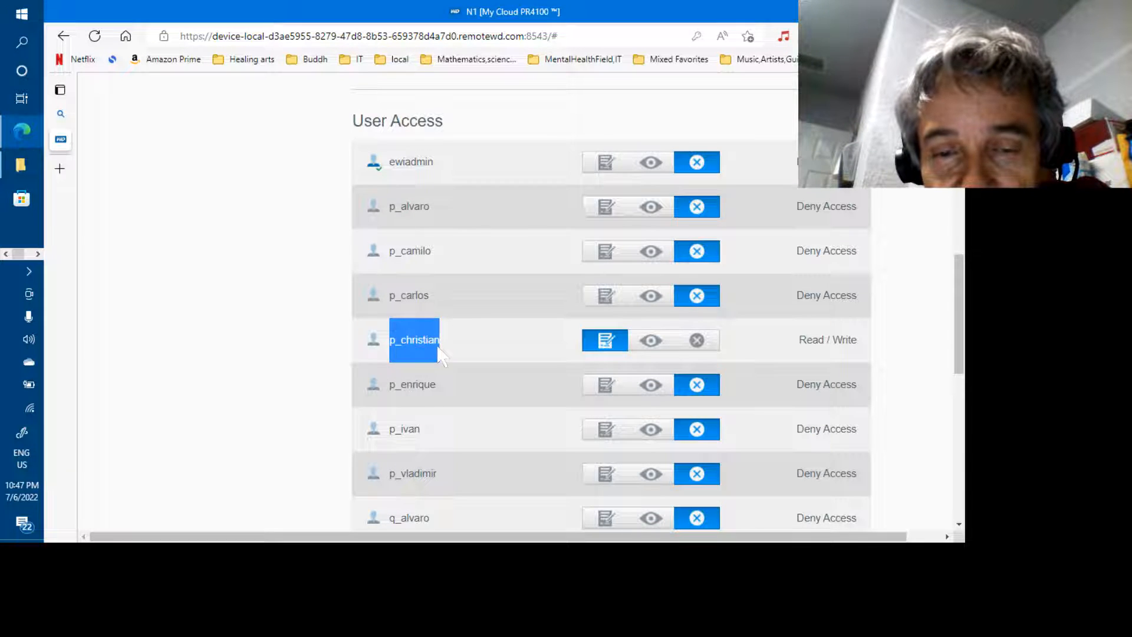
# Step: Switch from the fourth p_ share to the user accounts, open the fourth p_ user's profile and highlight the quota
pyautogui.scroll(11, 436, 342)
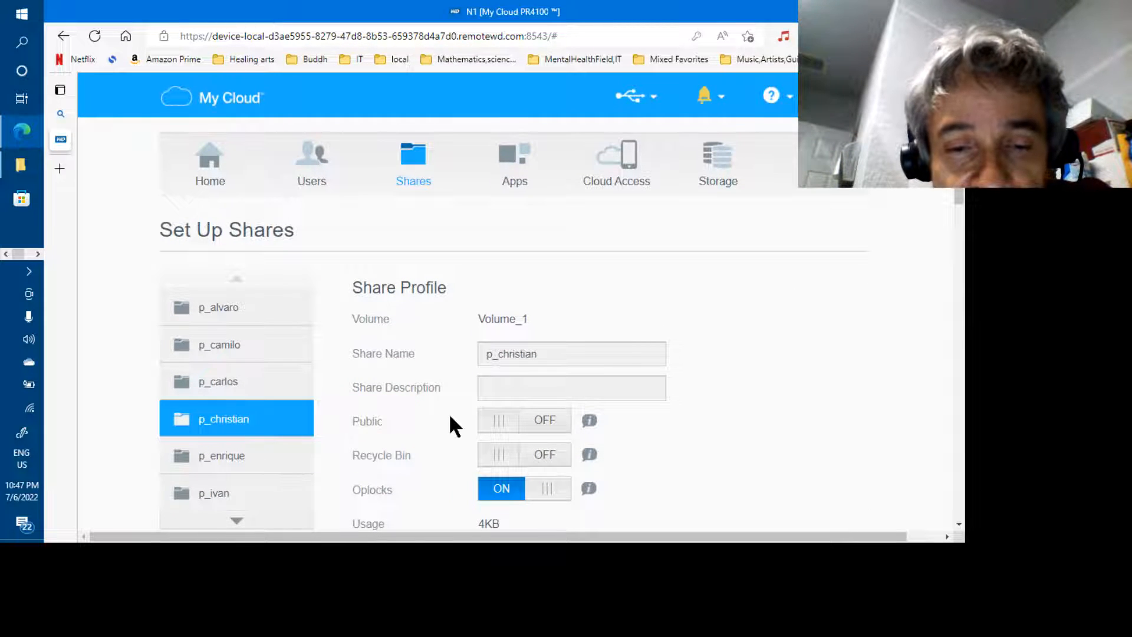
pyautogui.scroll(-2, 450, 417)
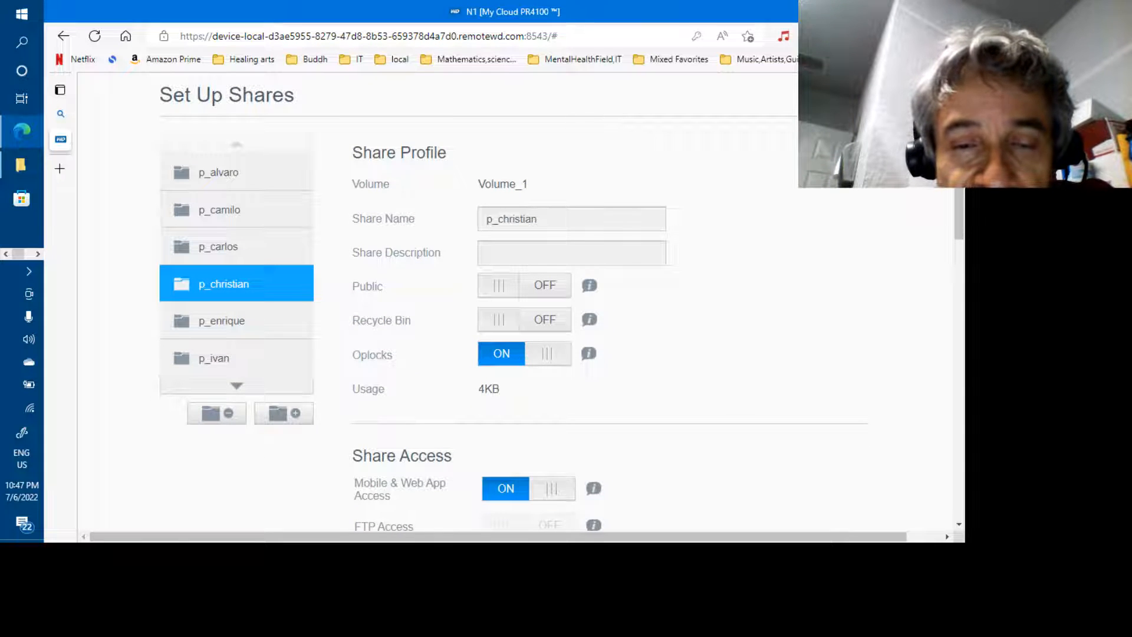
pyautogui.click(450, 384)
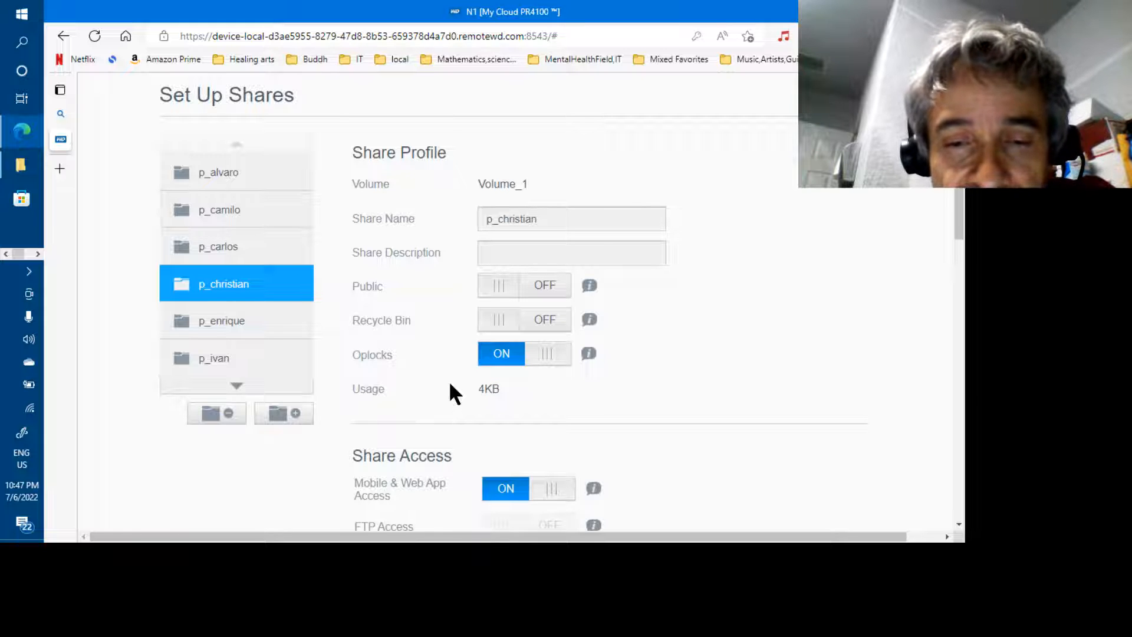
pyautogui.scroll(2, 450, 384)
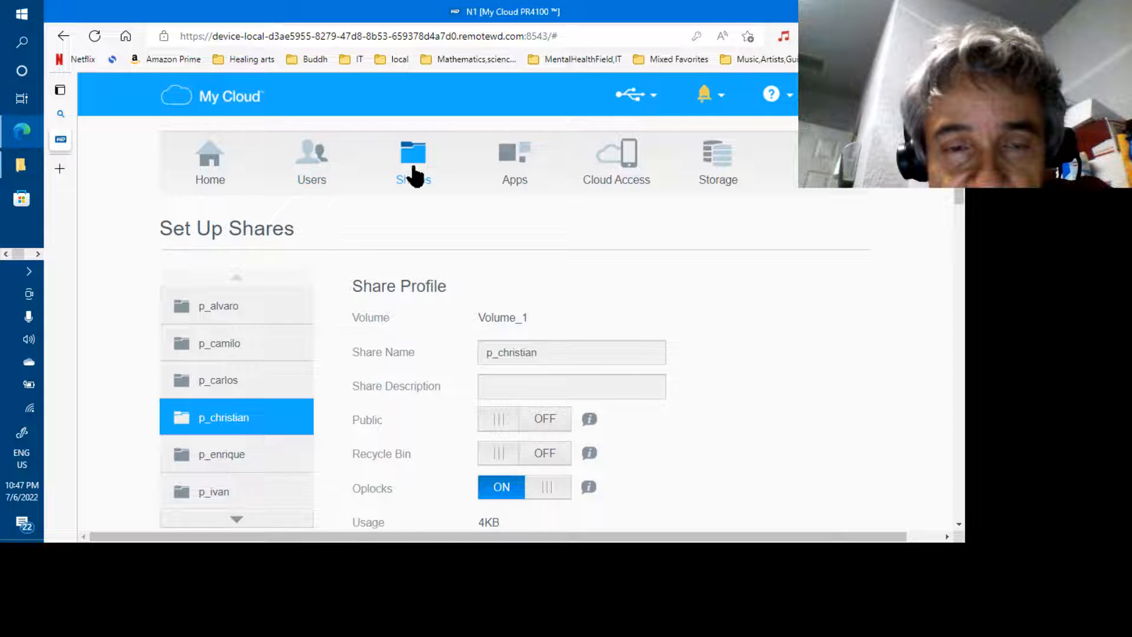
pyautogui.click(313, 173)
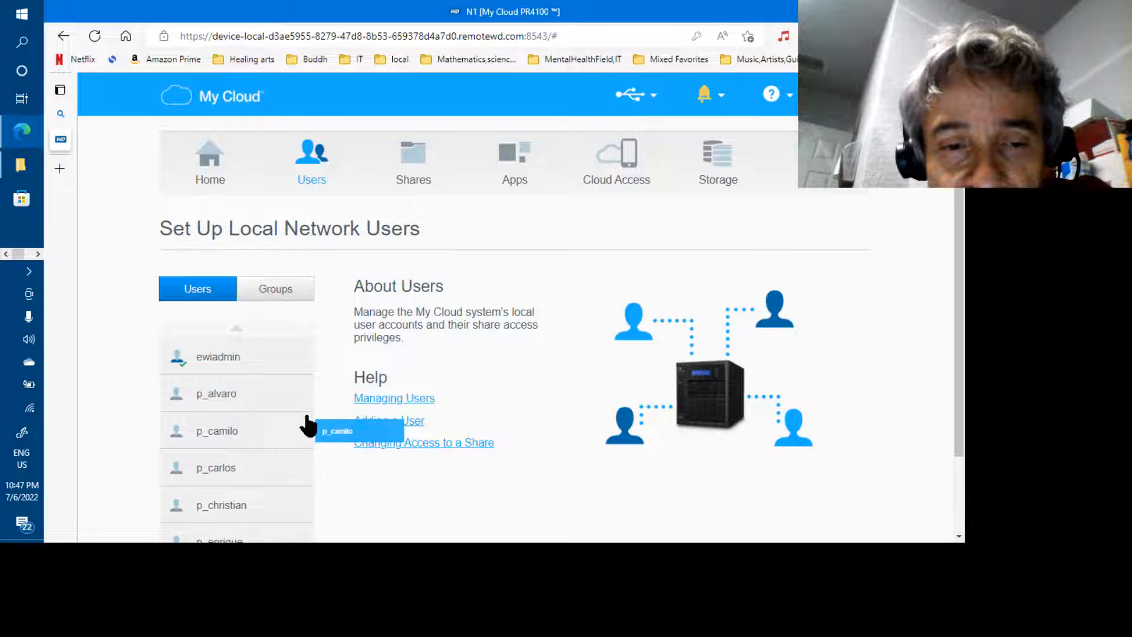
pyautogui.scroll(-2, 313, 421)
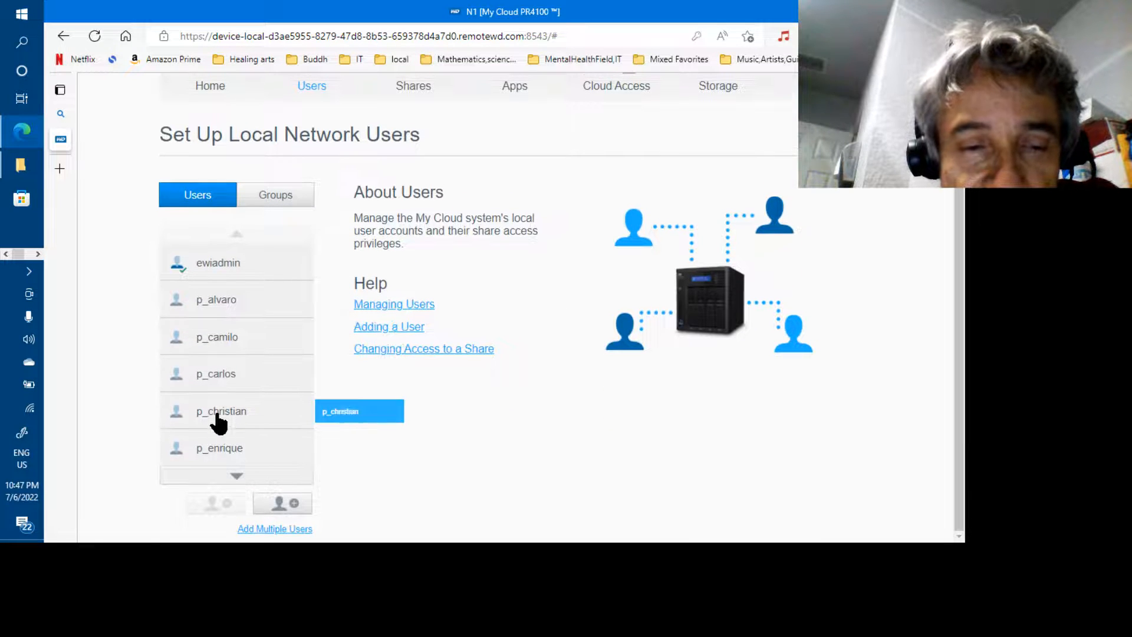
pyautogui.click(219, 420)
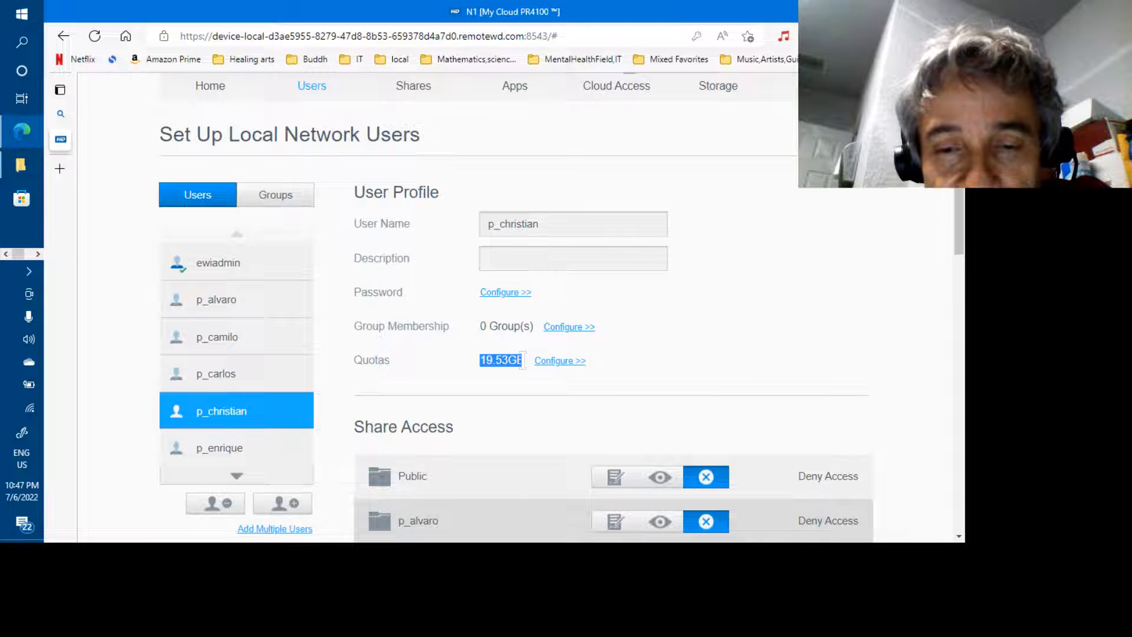
pyautogui.click(712, 329)
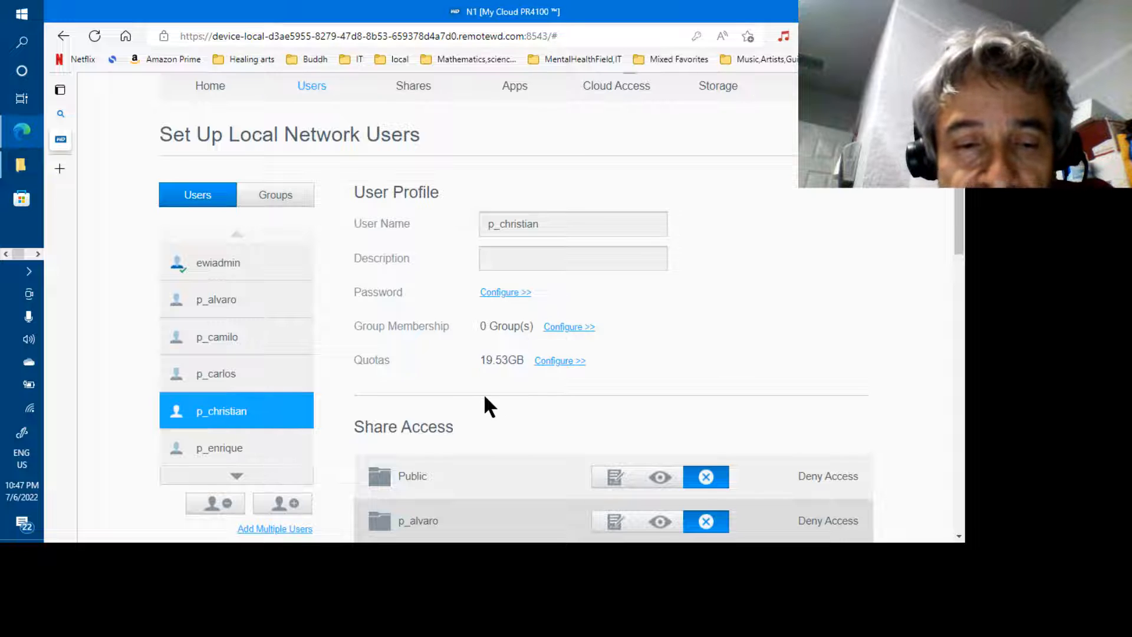
# Step: Browse to the q_ accounts, open the fourth q_ user's profile and highlight the quota
pyautogui.click(236, 475)
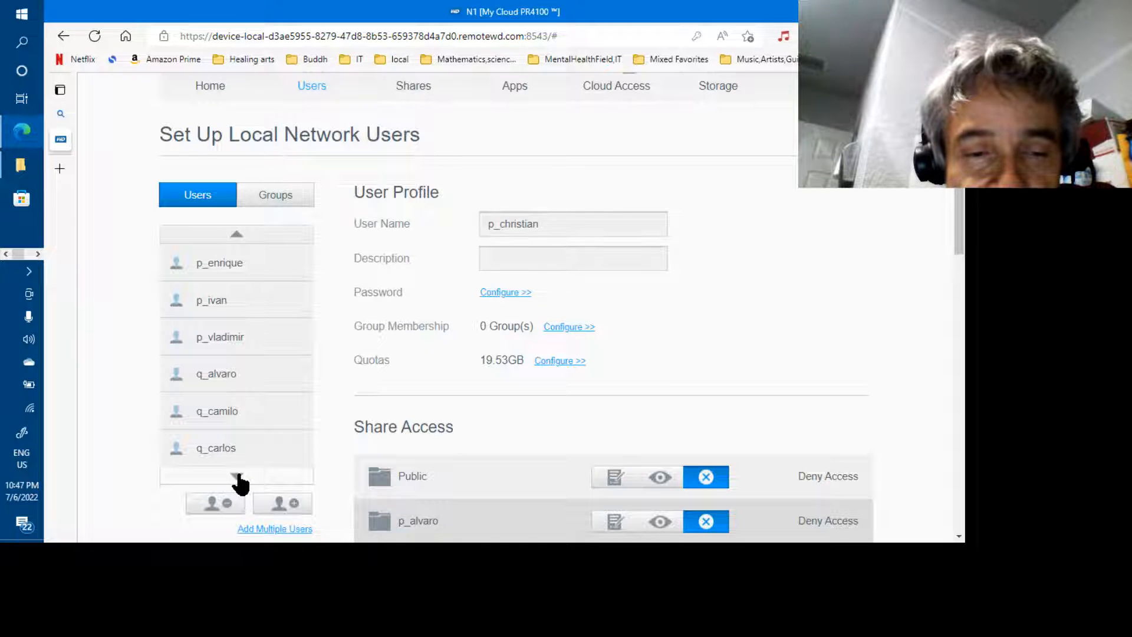
pyautogui.click(236, 477)
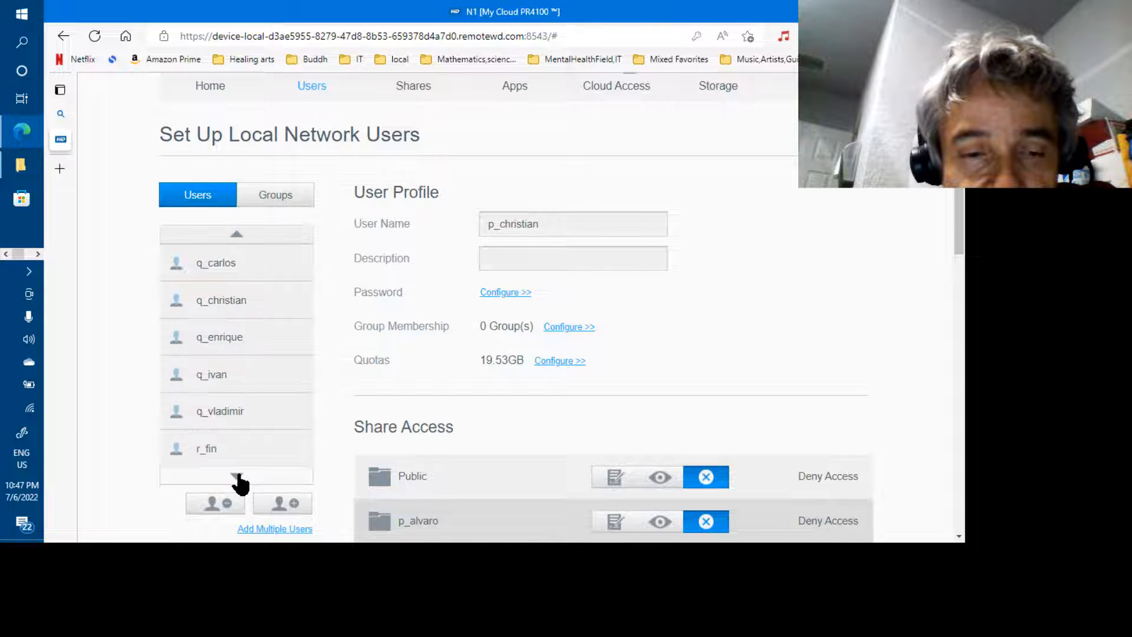
pyautogui.click(218, 306)
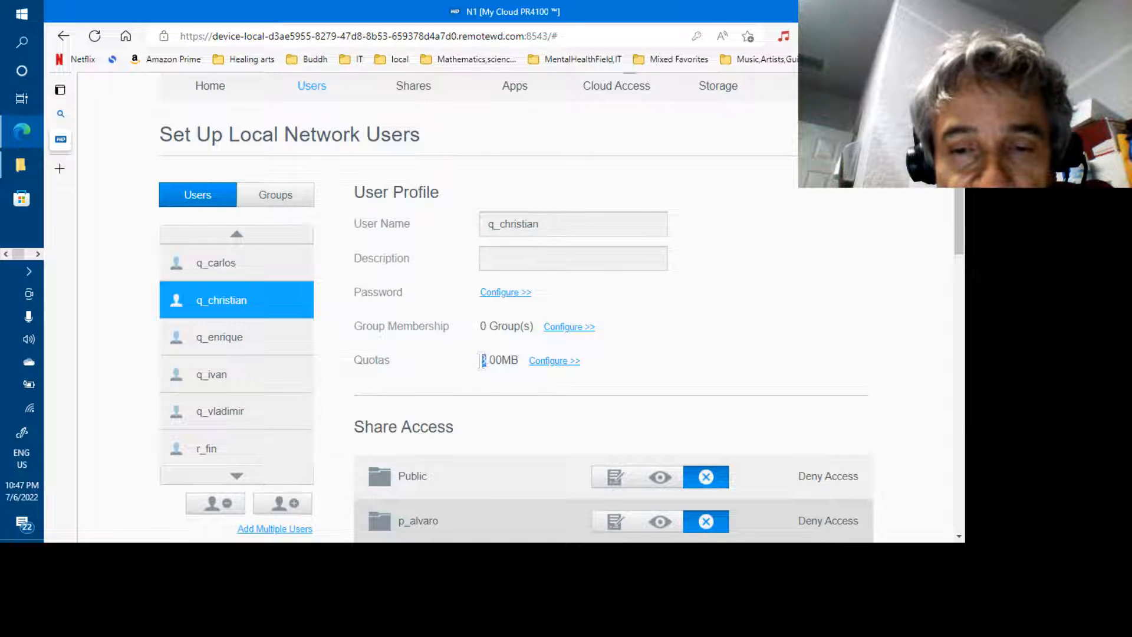
pyautogui.moveTo(481, 361); pyautogui.dragTo(516, 361)
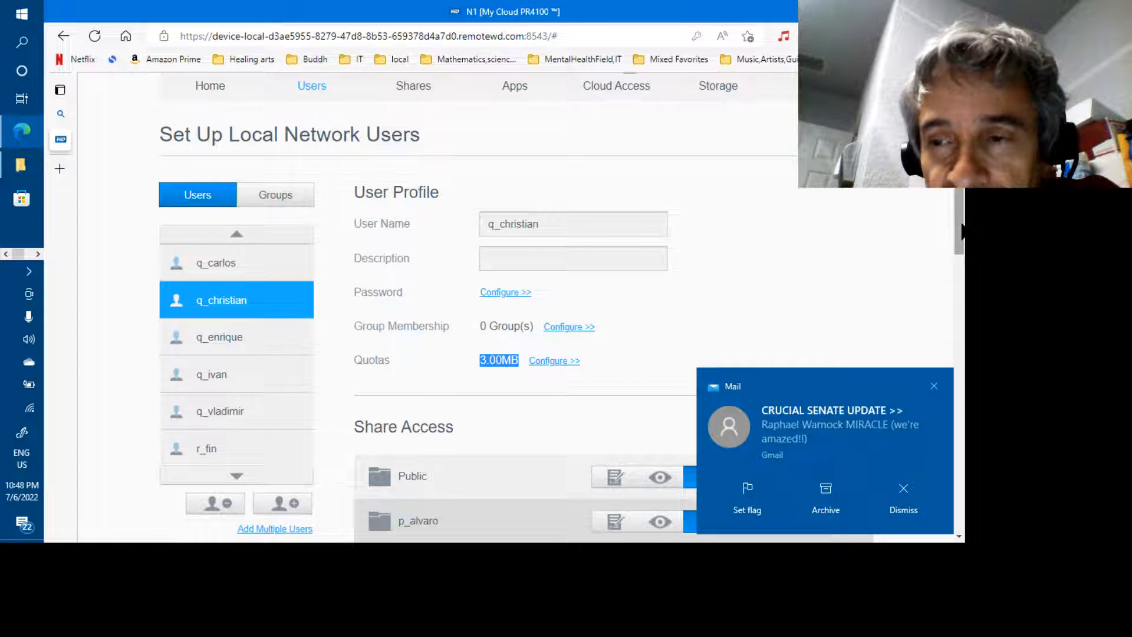
# Step: Examine the fourth q_ user's access to every share, from Public through the s_ shares, dismissing the mail notifications
pyautogui.moveTo(961, 224); pyautogui.dragTo(964, 349)
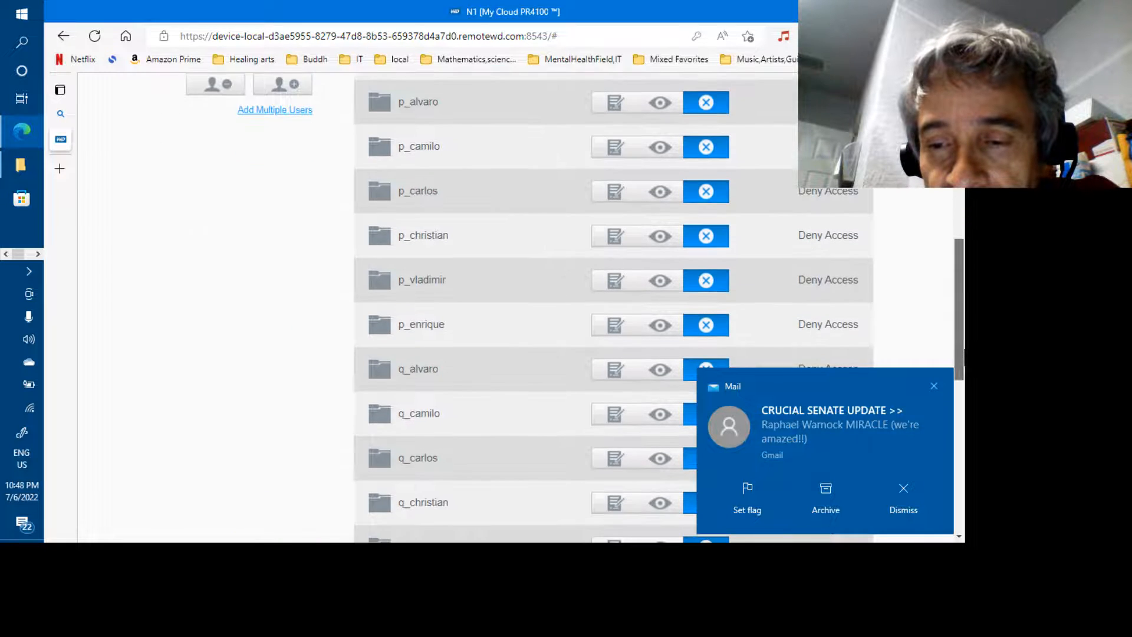
pyautogui.click(934, 385)
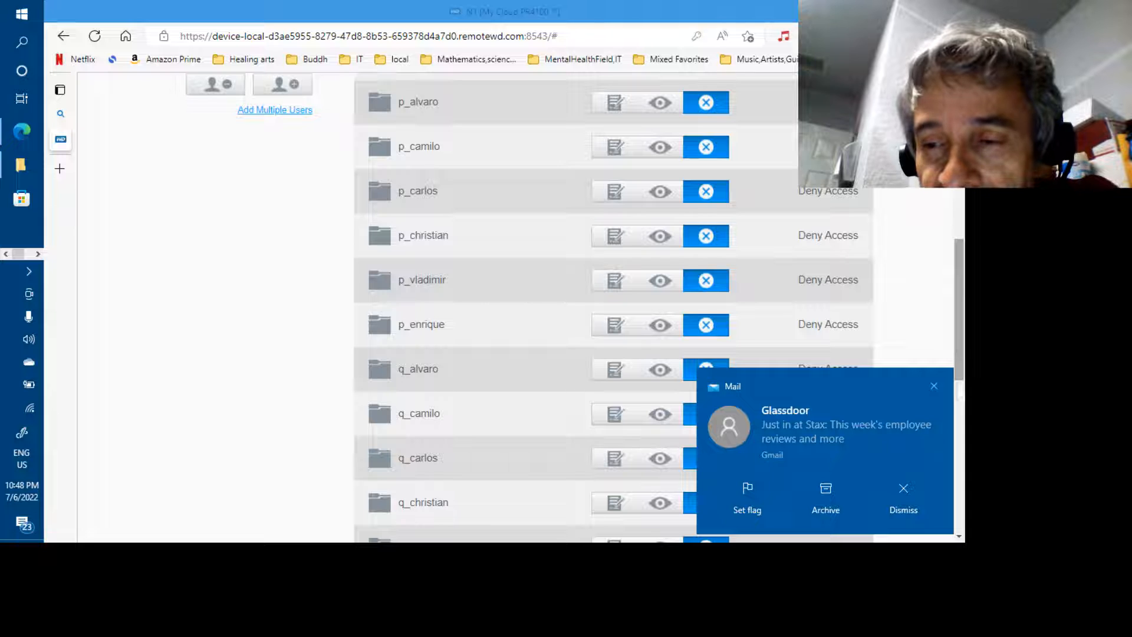
pyautogui.click(935, 387)
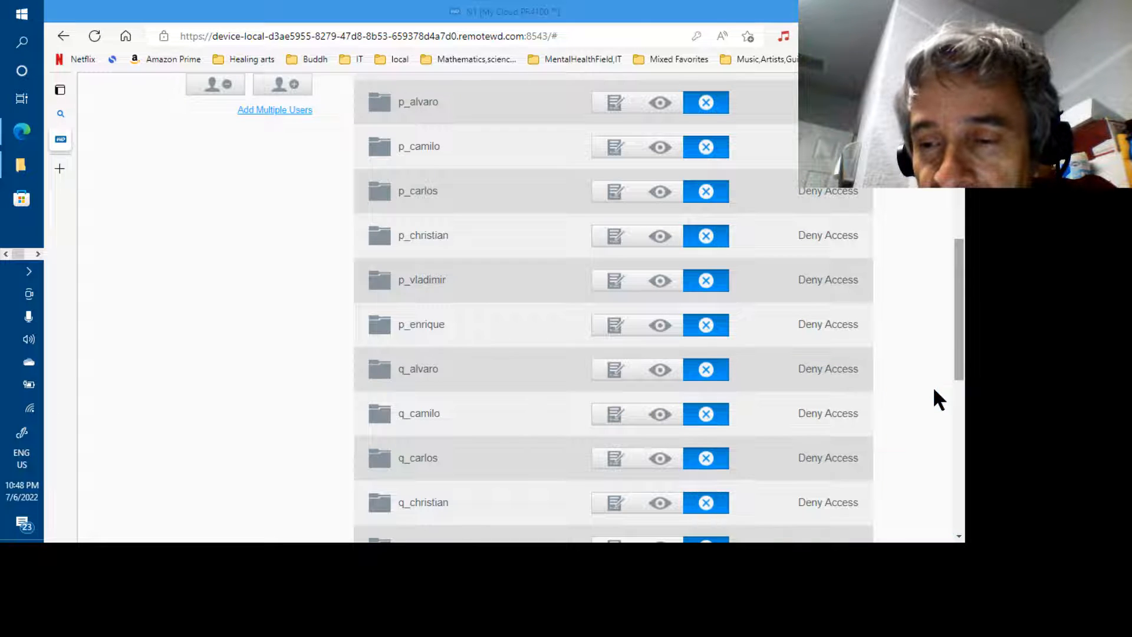
pyautogui.scroll(-5, 960, 379)
pyautogui.scroll(-2, 614, 307)
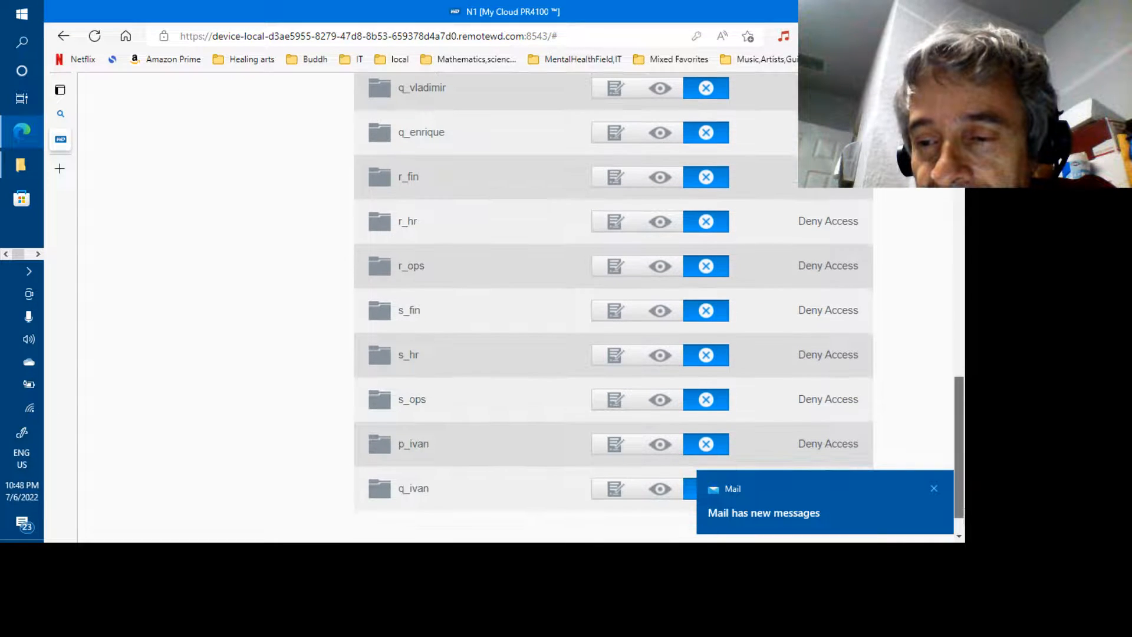
pyautogui.click(935, 488)
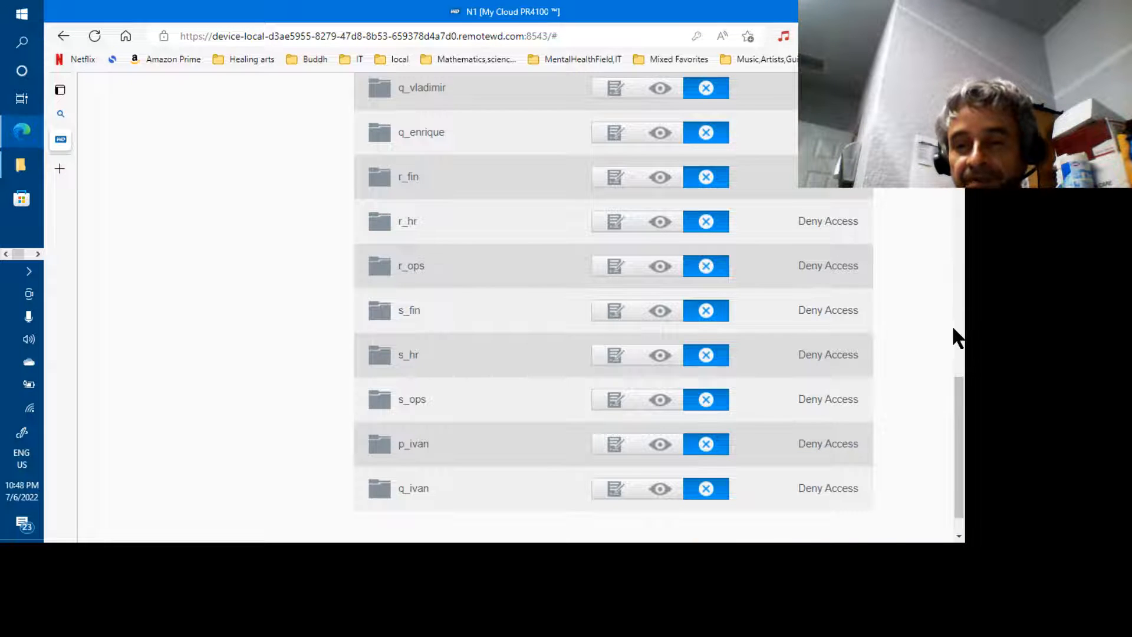
pyautogui.scroll(5, 959, 324)
pyautogui.scroll(6, 961, 326)
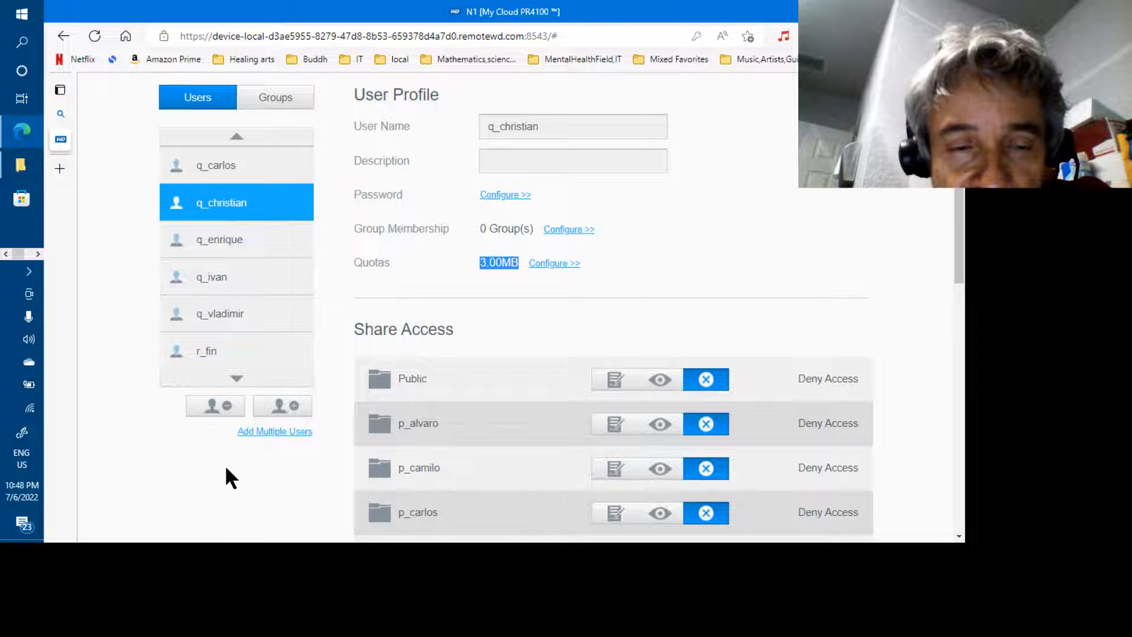
# Step: Browse the user list on to the r_ and s_ accounts for fin, hr and ops
pyautogui.click(237, 380)
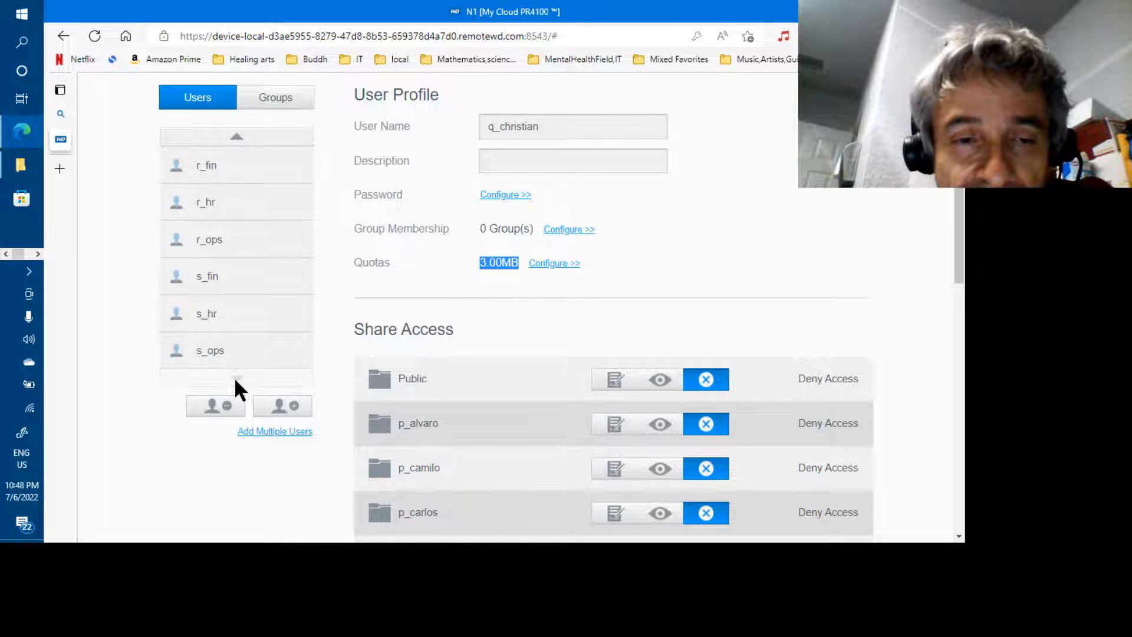
pyautogui.click(134, 362)
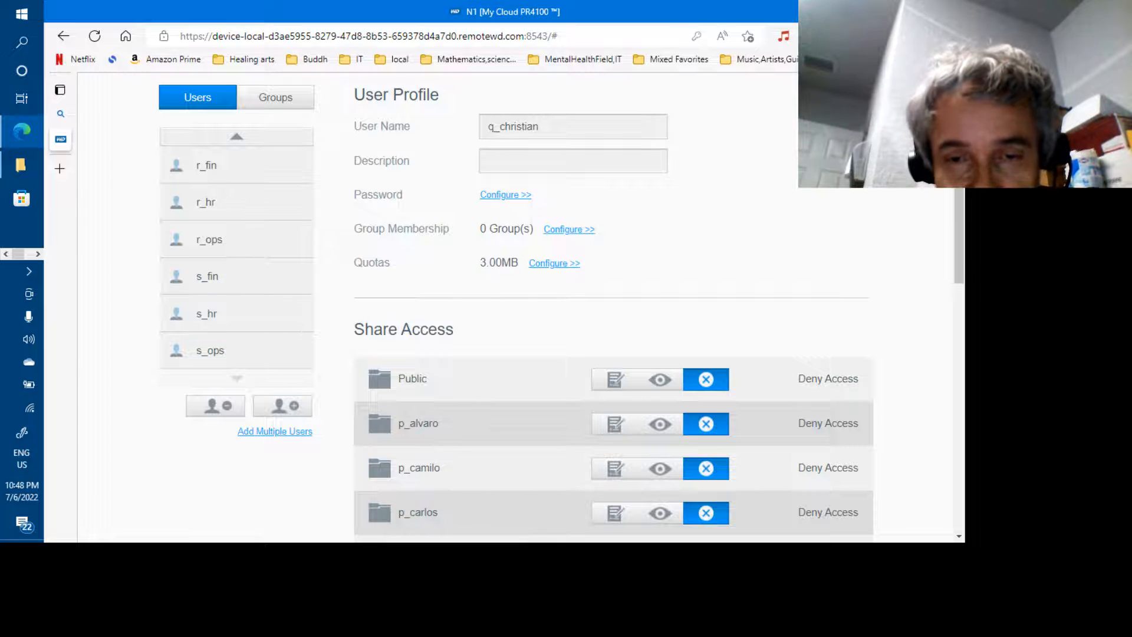
pyautogui.scroll(4, 513, 307)
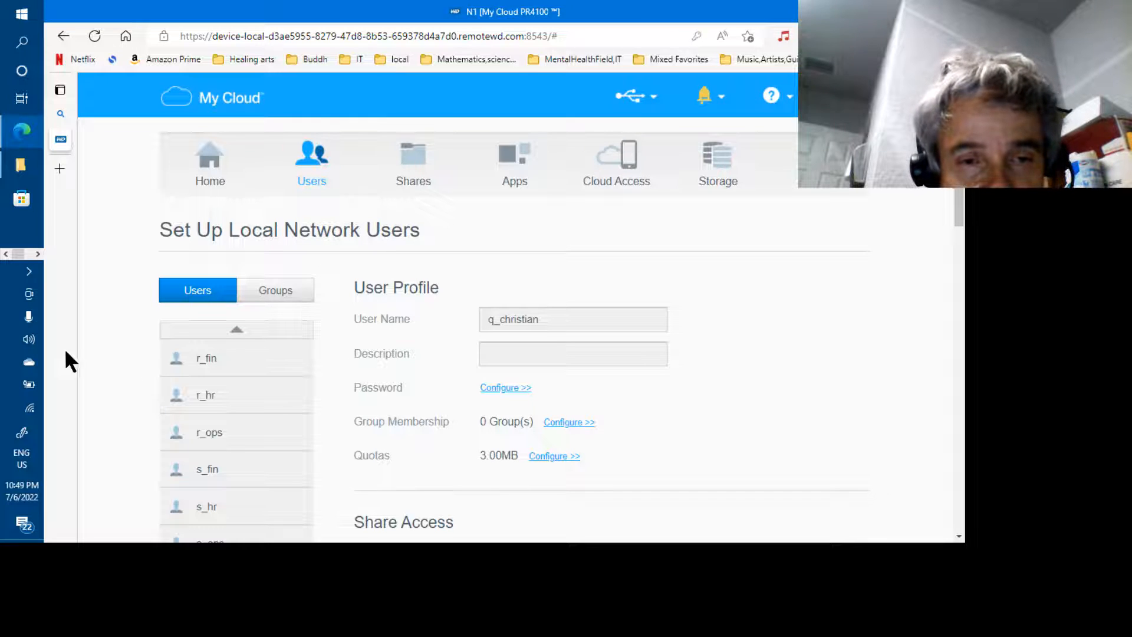
pyautogui.click(37, 255)
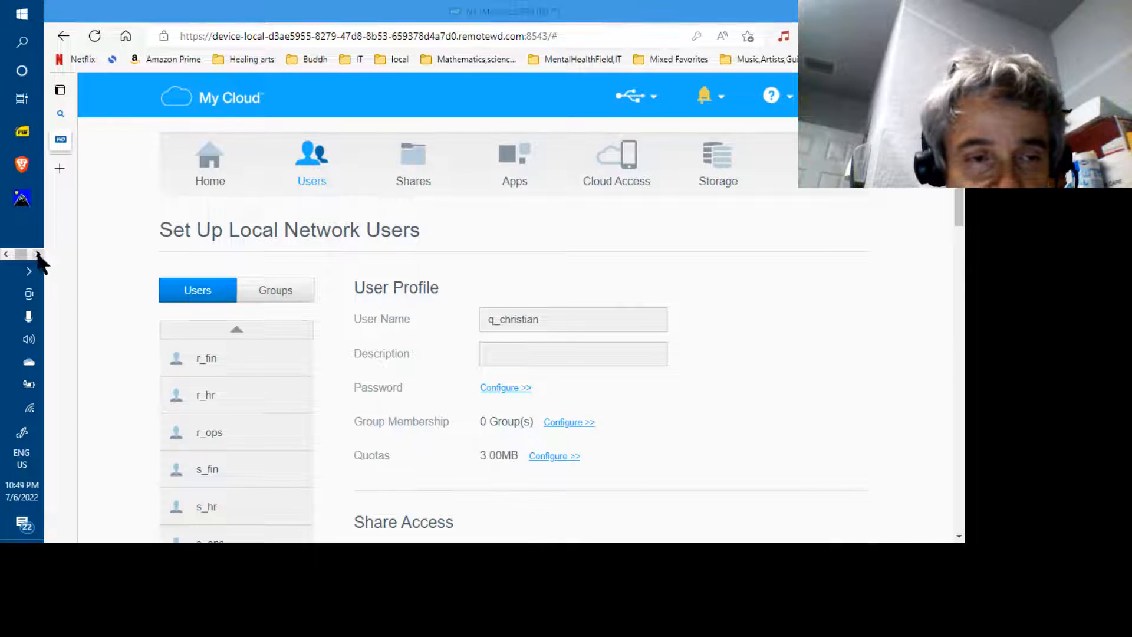
pyautogui.click(7, 254)
pyautogui.click(7, 255)
pyautogui.click(7, 255)
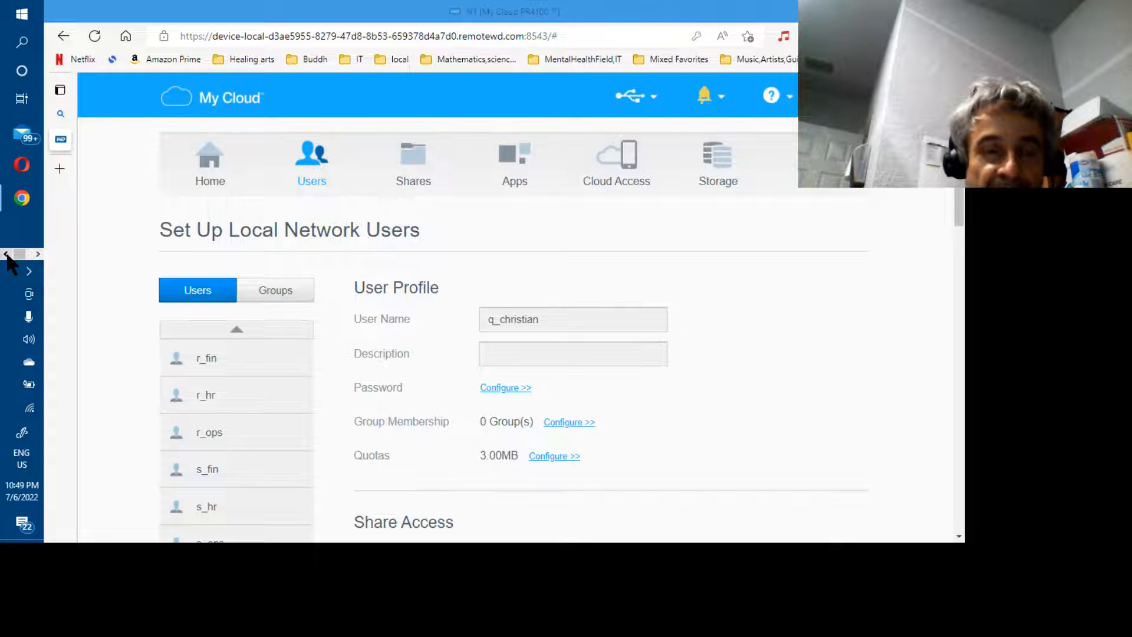
pyautogui.click(7, 255)
pyautogui.click(37, 255)
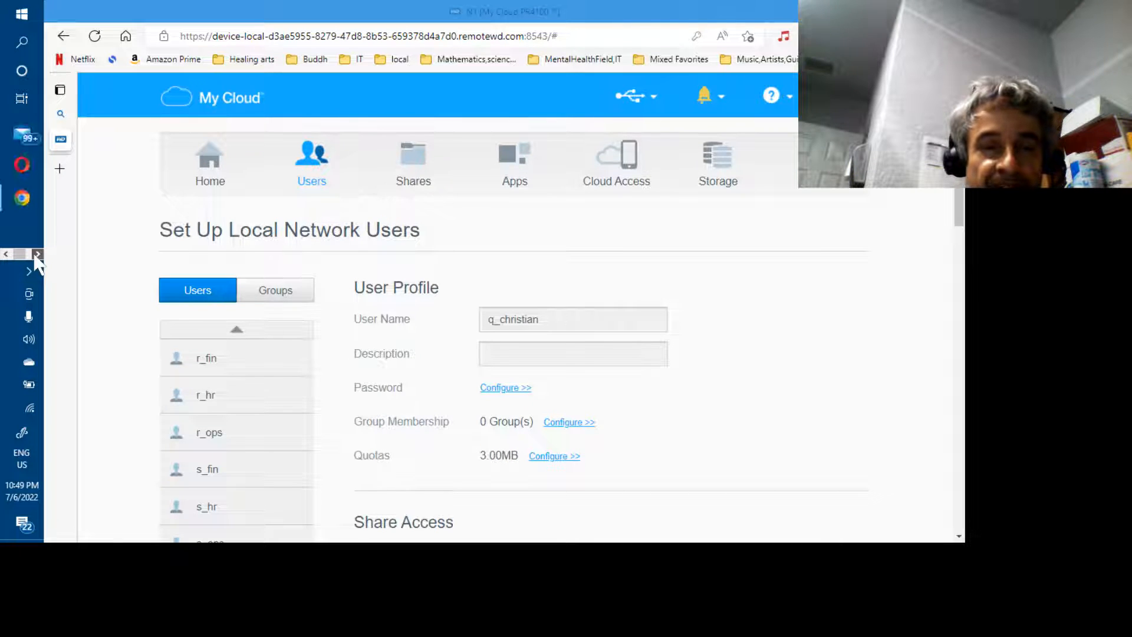
pyautogui.click(37, 255)
pyautogui.click(37, 255)
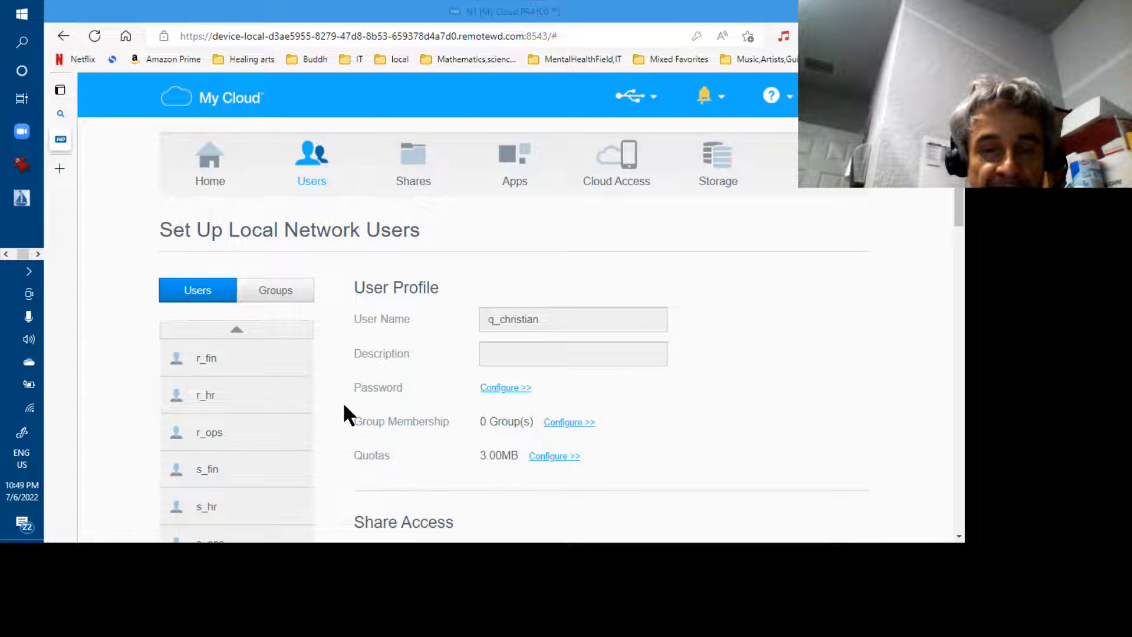
pyautogui.click(763, 373)
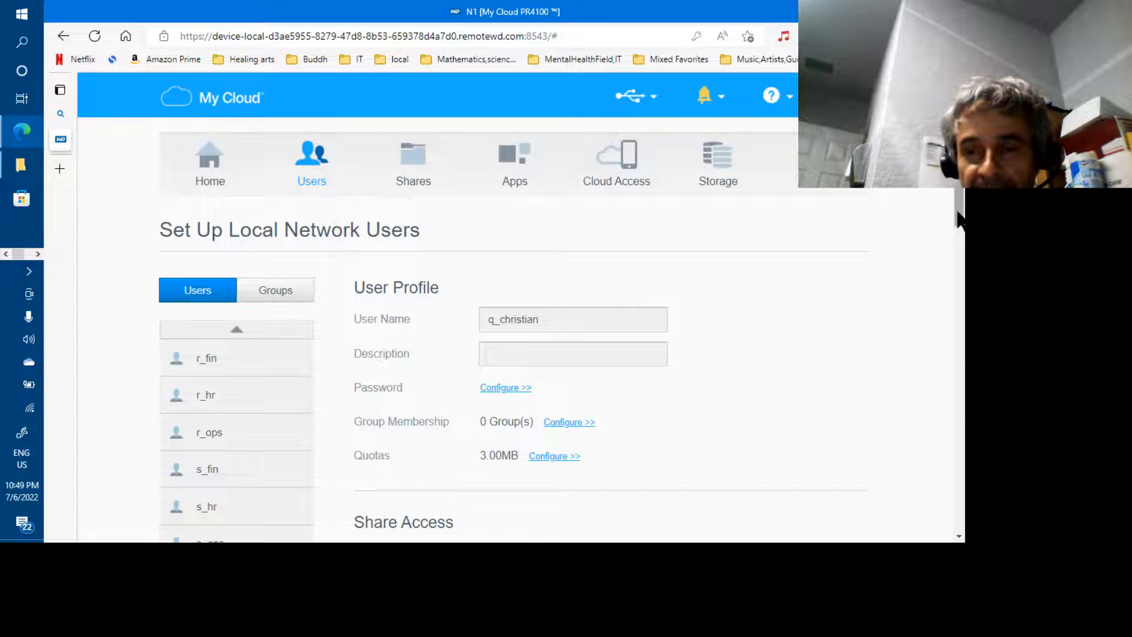
# Step: Recheck the fourth q_ user's quota and access to the Public, p_ and first q_ shares
pyautogui.scroll(-2, 959, 230)
pyautogui.scroll(-5, 962, 309)
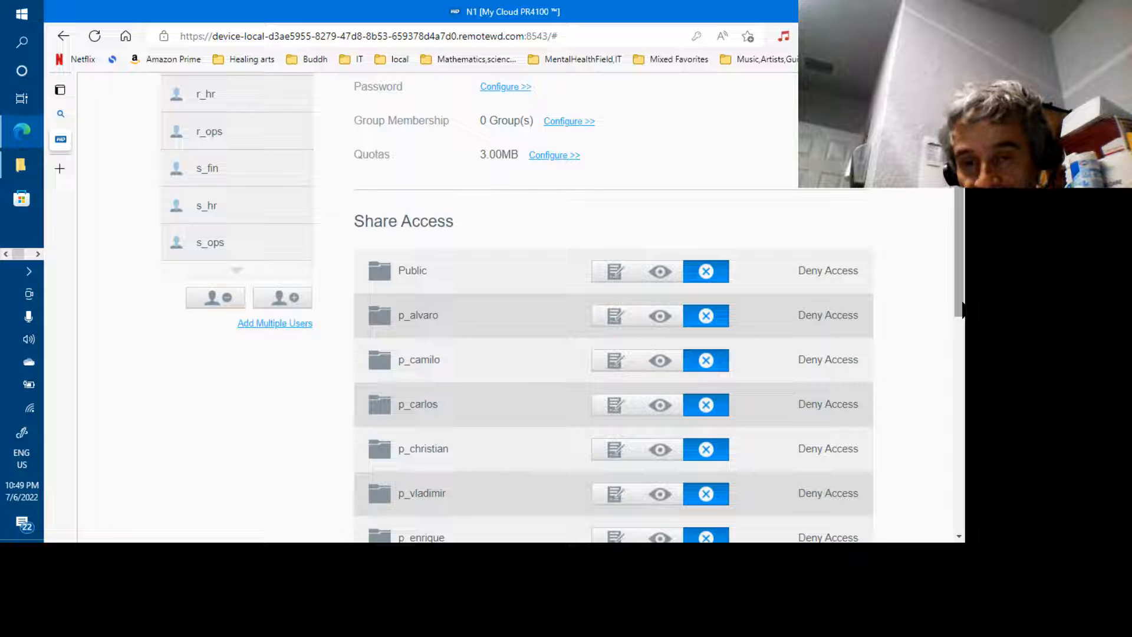
pyautogui.scroll(-3, 962, 309)
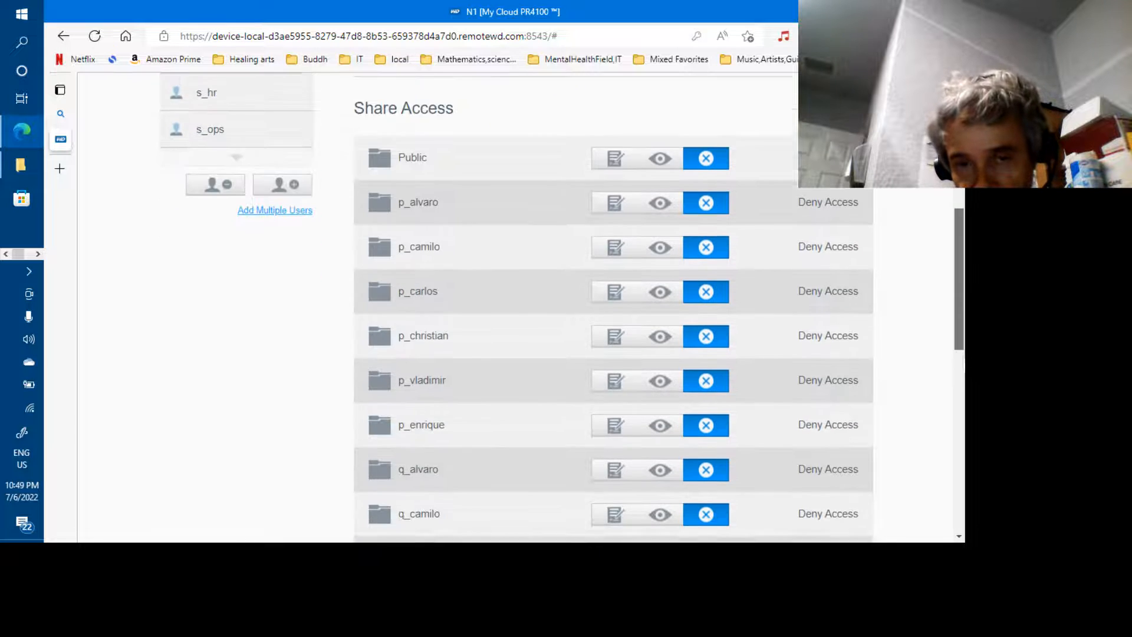
pyautogui.scroll(5, 962, 310)
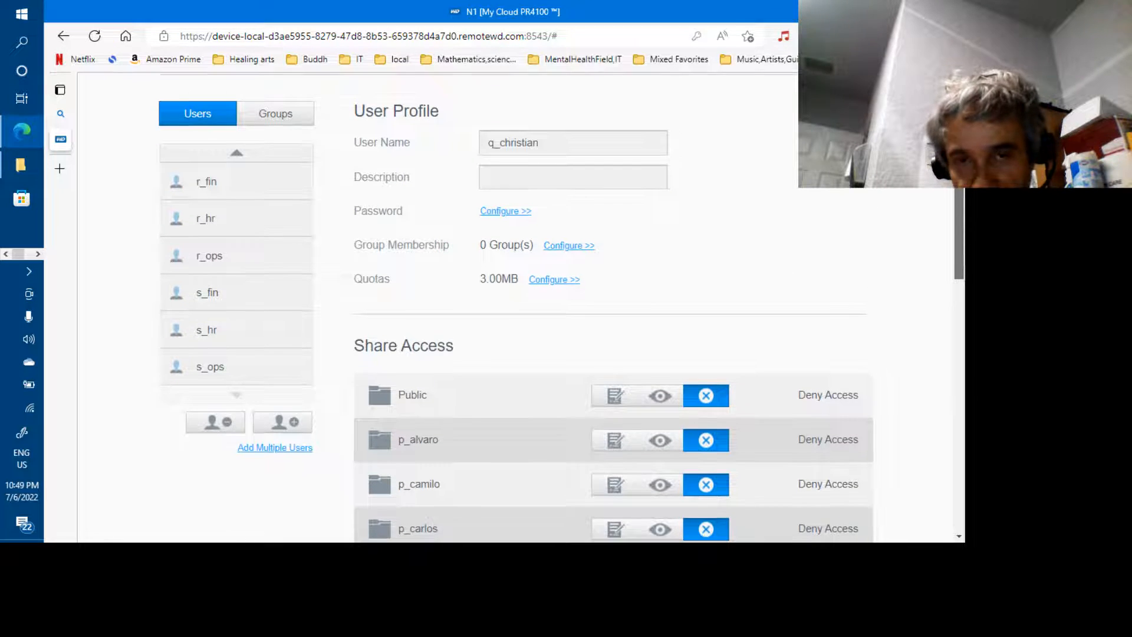
pyautogui.scroll(-1, 961, 290)
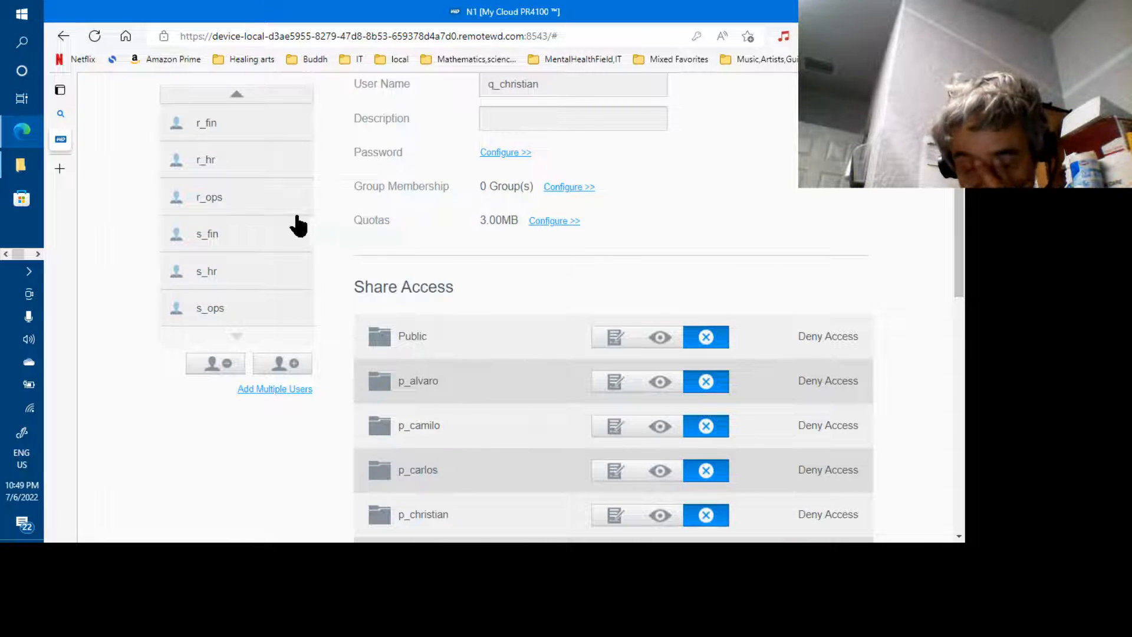
# Step: Return to the start of the user list, open the first p_ user and highlight the matching share in its access list
pyautogui.scroll(4, 217, 236)
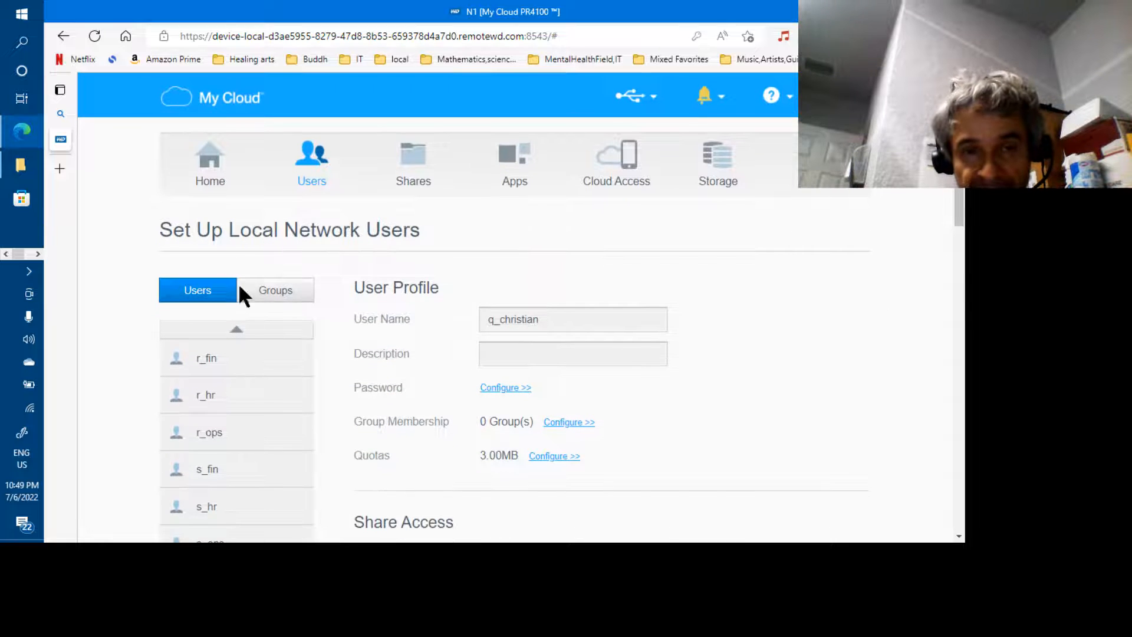
pyautogui.click(237, 331)
pyautogui.click(236, 330)
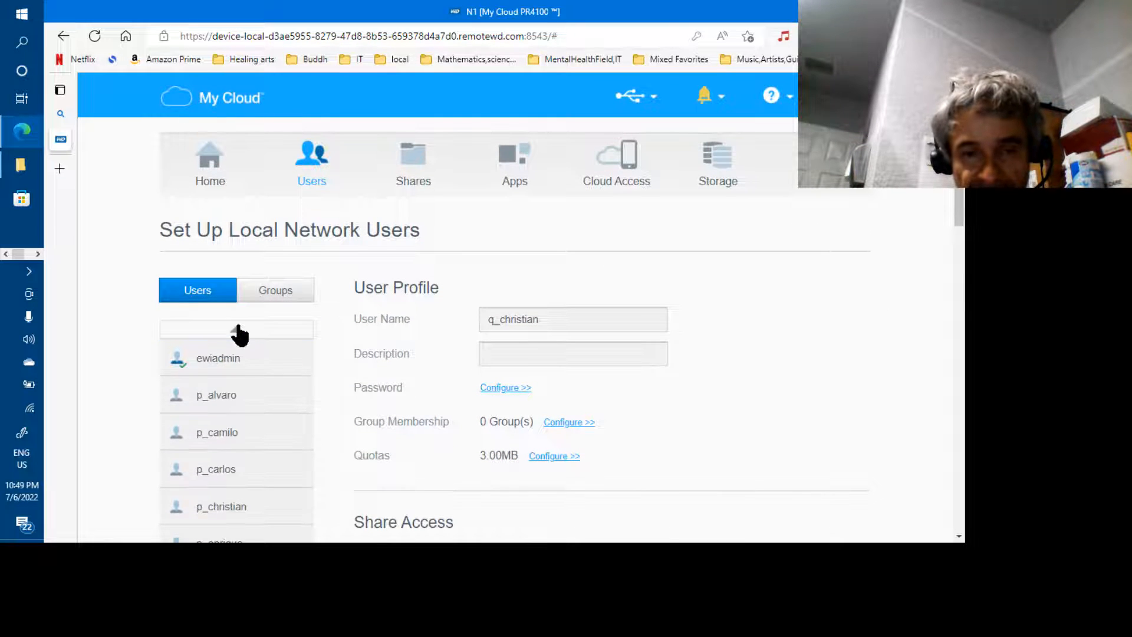
pyautogui.click(224, 407)
pyautogui.scroll(-1, 405, 430)
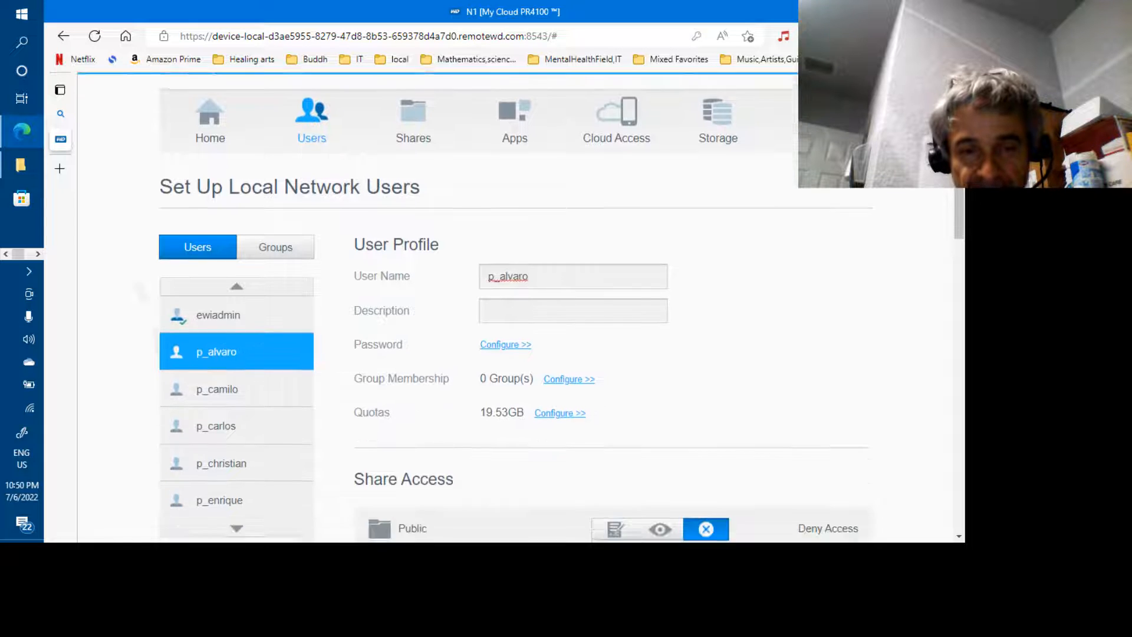
pyautogui.scroll(-5, 533, 383)
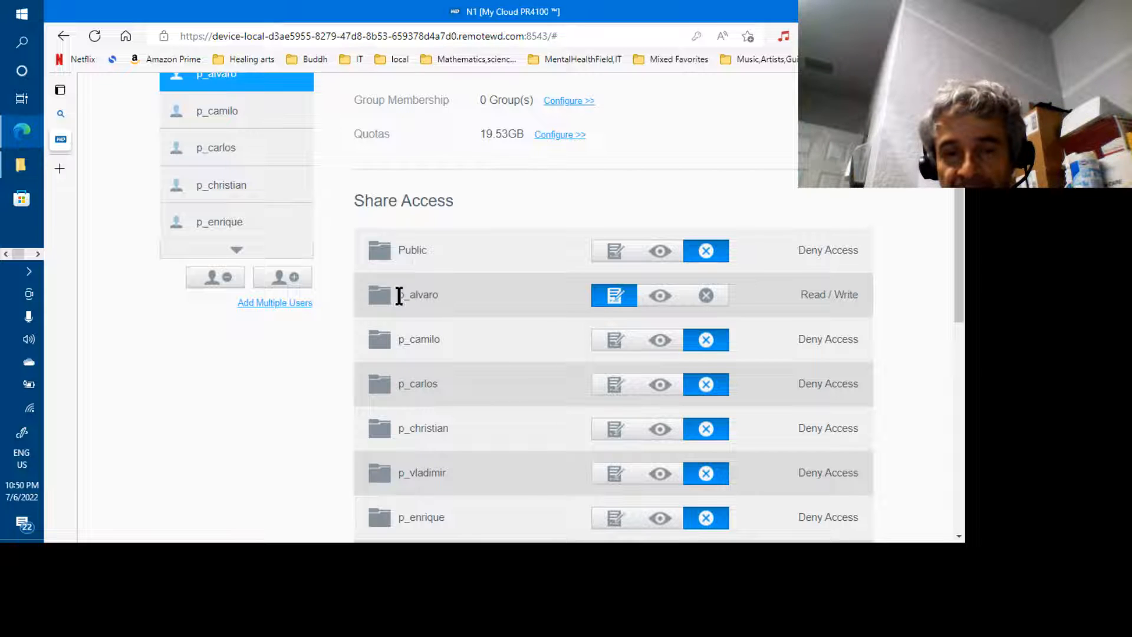
pyautogui.moveTo(400, 295); pyautogui.dragTo(448, 295)
pyautogui.doubleClick(447, 295)
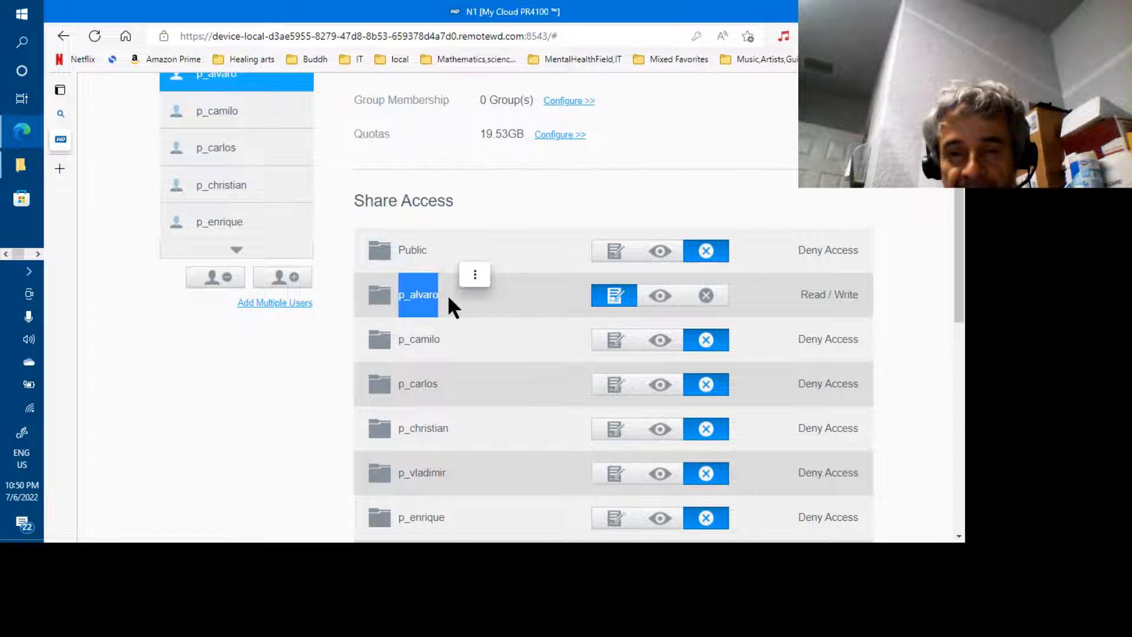
# Step: Examine the first p_ user's access to the p_ and q_ shares, highlighting the matching q_ share
pyautogui.scroll(-5, 448, 295)
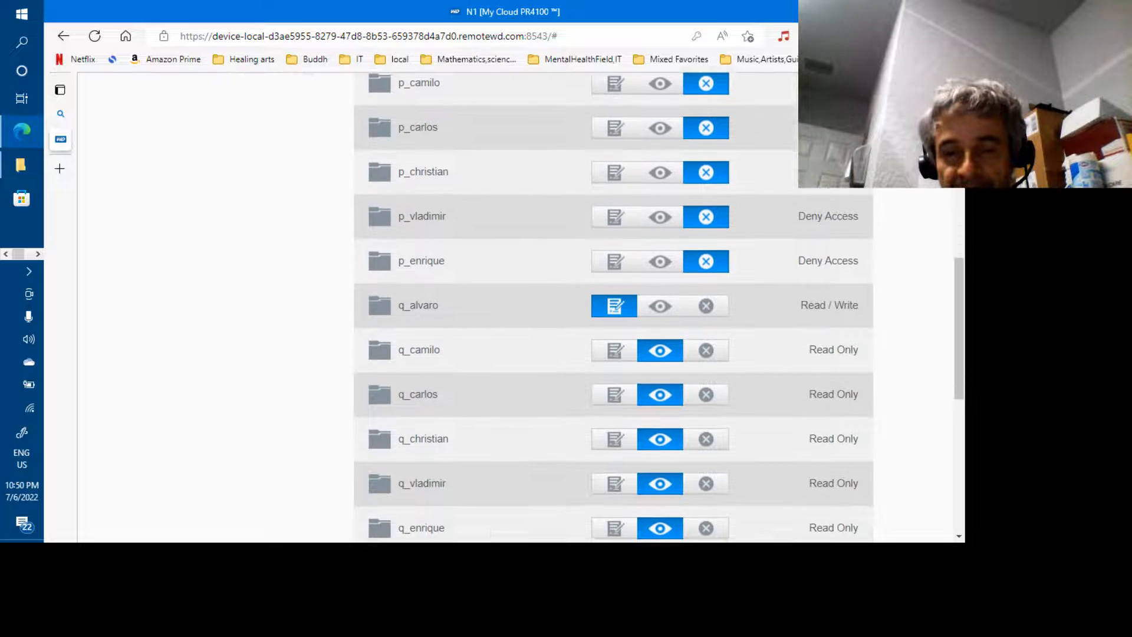
pyautogui.press('Down')
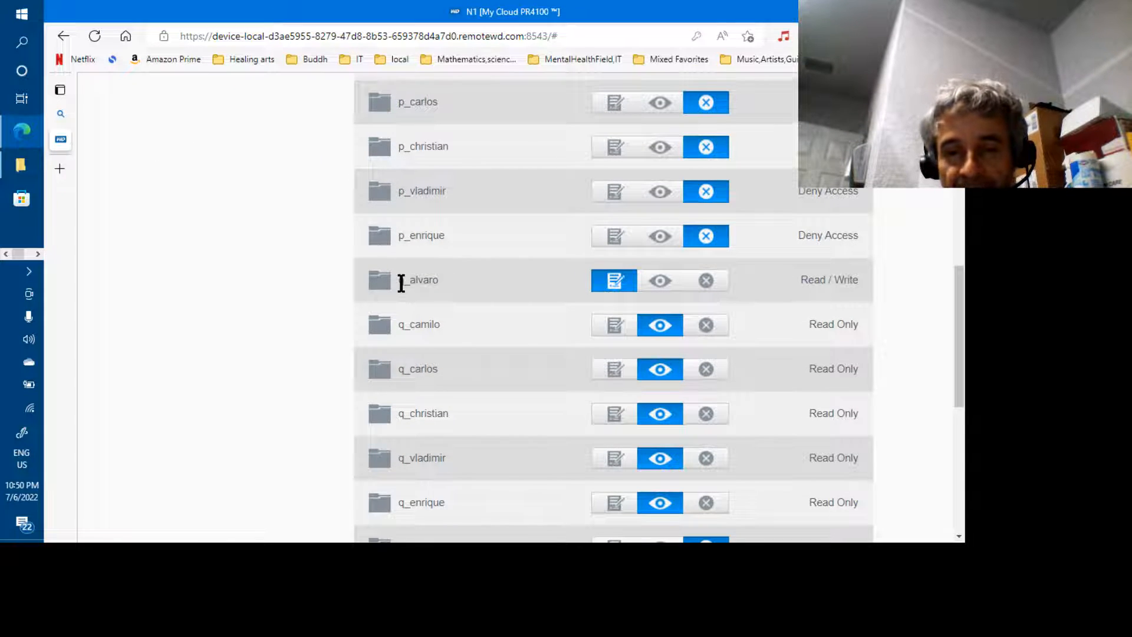
pyautogui.moveTo(403, 282); pyautogui.dragTo(441, 277)
pyautogui.press('Down')
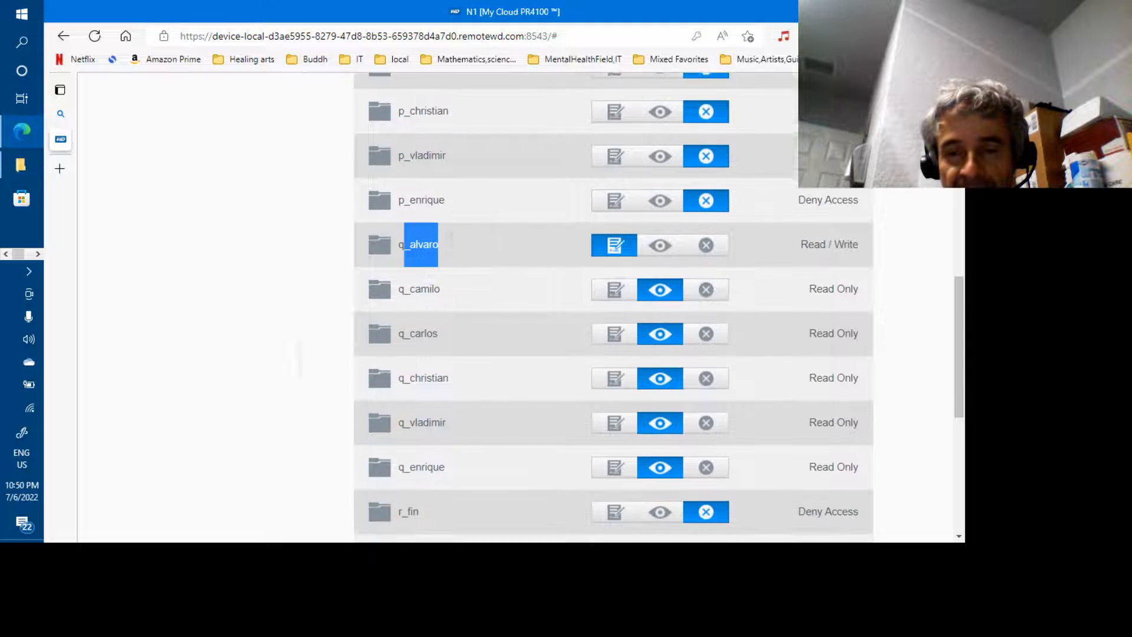
pyautogui.press('Down')
pyautogui.press('Down')
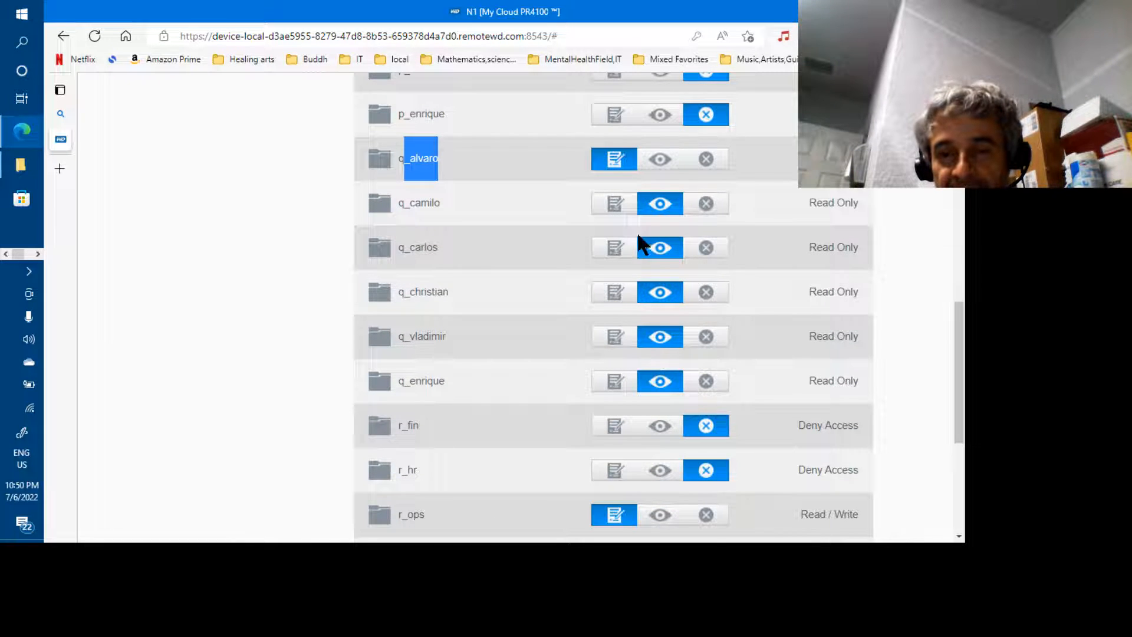
pyautogui.click(456, 204)
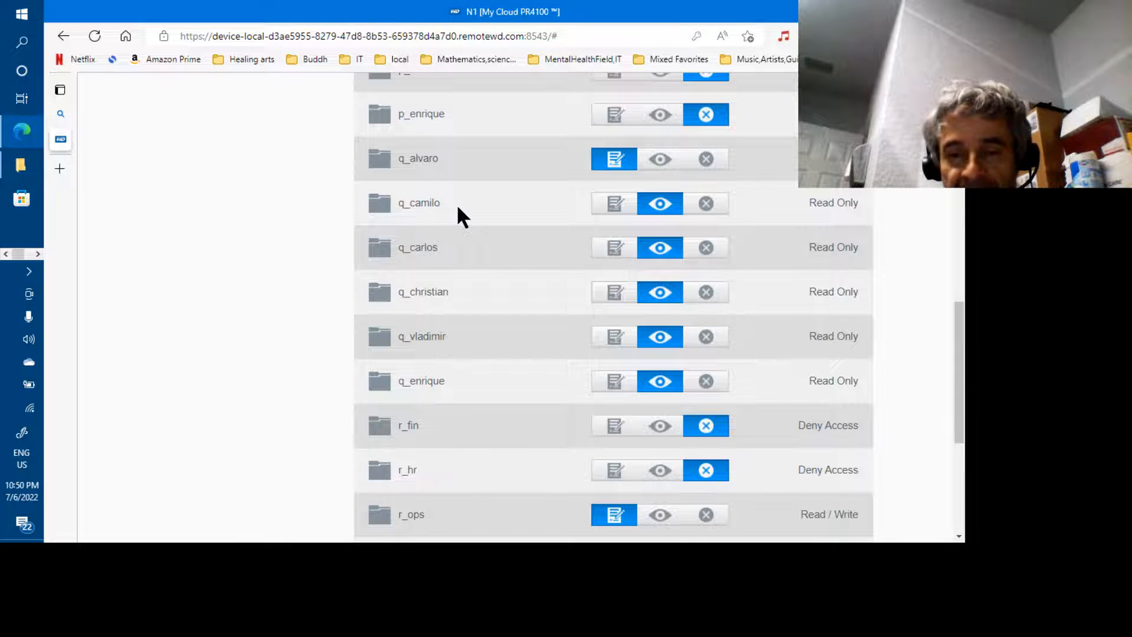
# Step: Check the same user's access to the remaining r_ and s_ shares, highlighting s_fin and s_hr
pyautogui.scroll(-3, 456, 204)
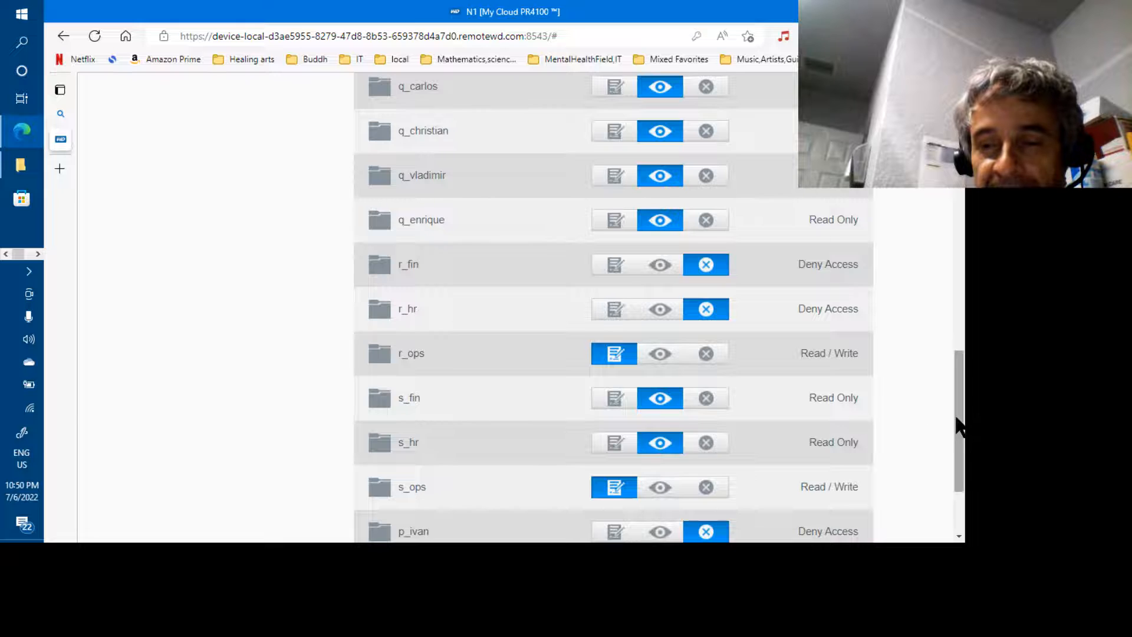
pyautogui.moveTo(960, 424); pyautogui.dragTo(955, 457)
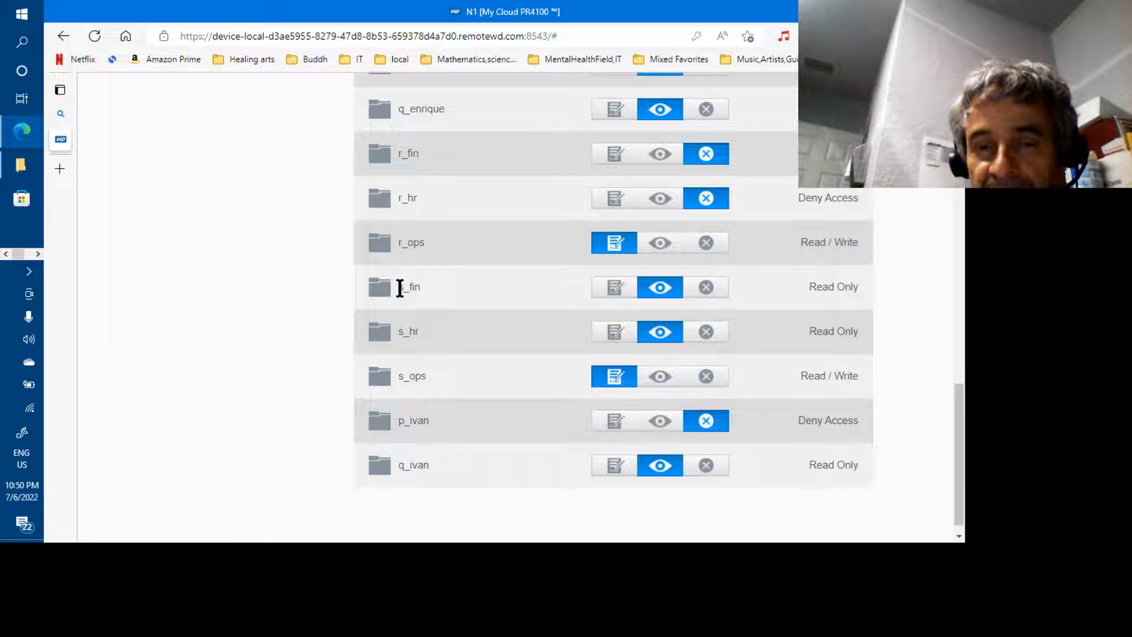
pyautogui.moveTo(400, 288); pyautogui.dragTo(420, 288)
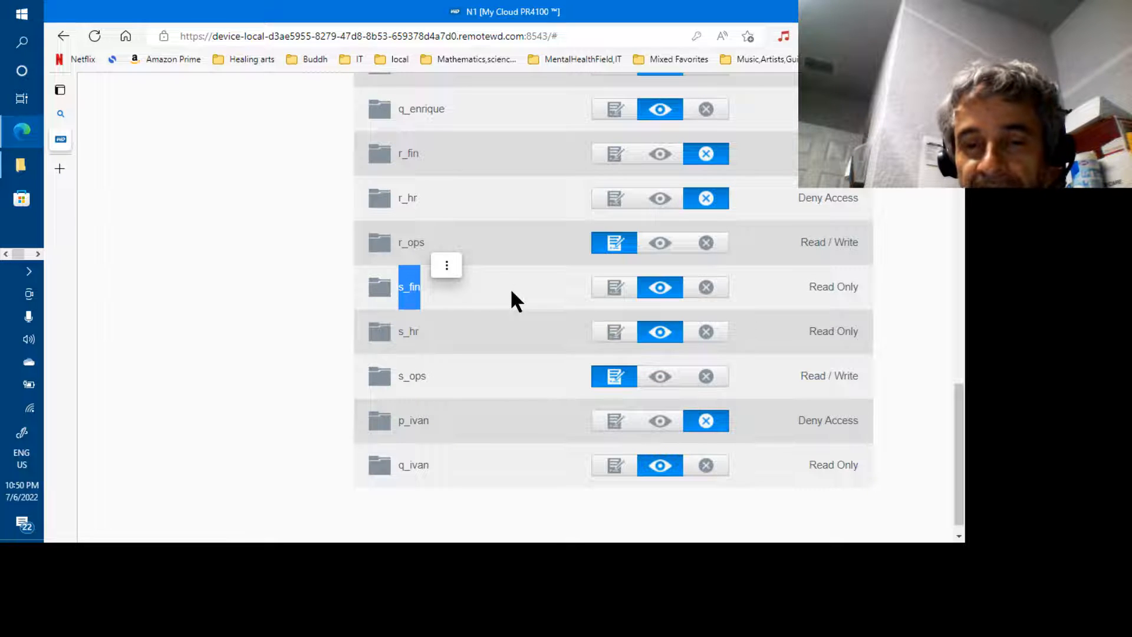
pyautogui.doubleClick(398, 331)
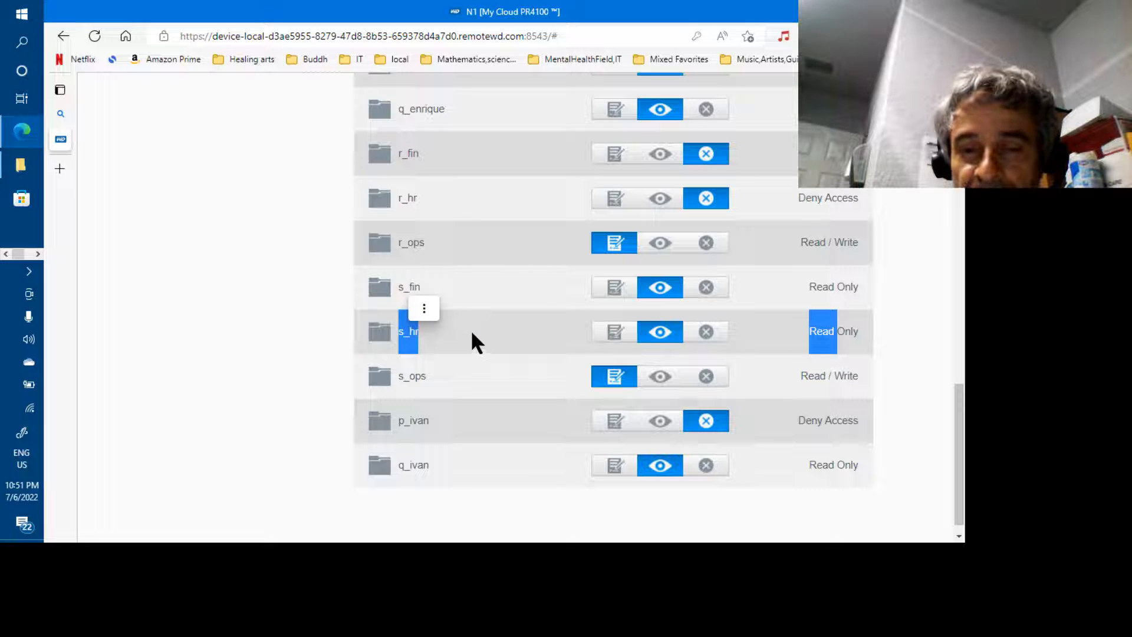
pyautogui.click(453, 294)
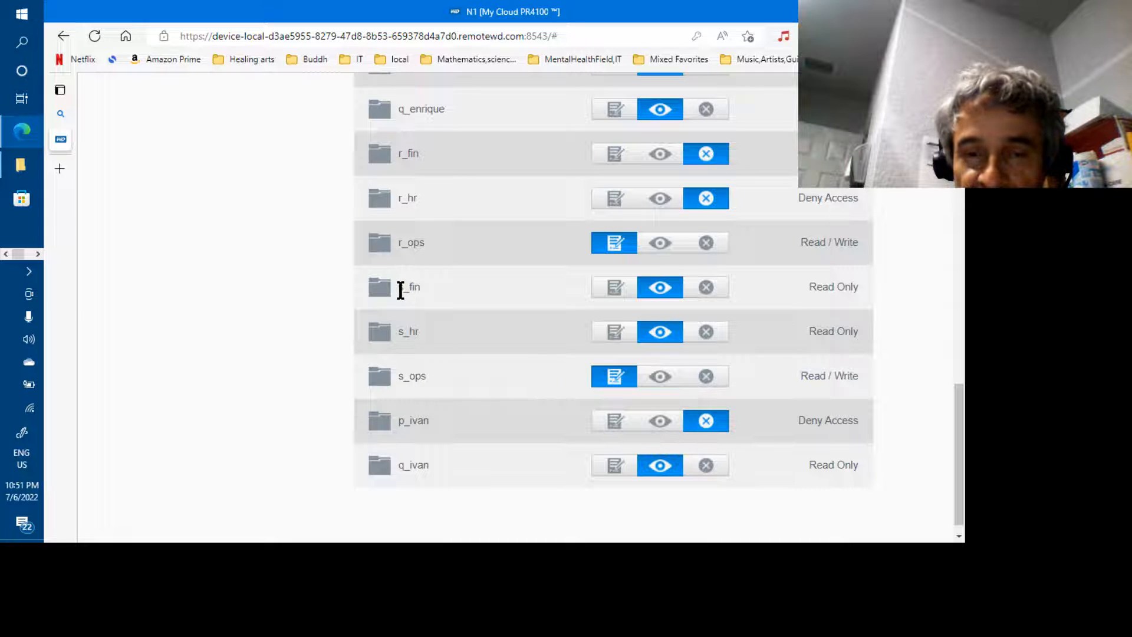
# Step: Recheck the first p_ user's profile and Public access, and highlight s_hr and s_ops in the access list
pyautogui.scroll(16, 438, 303)
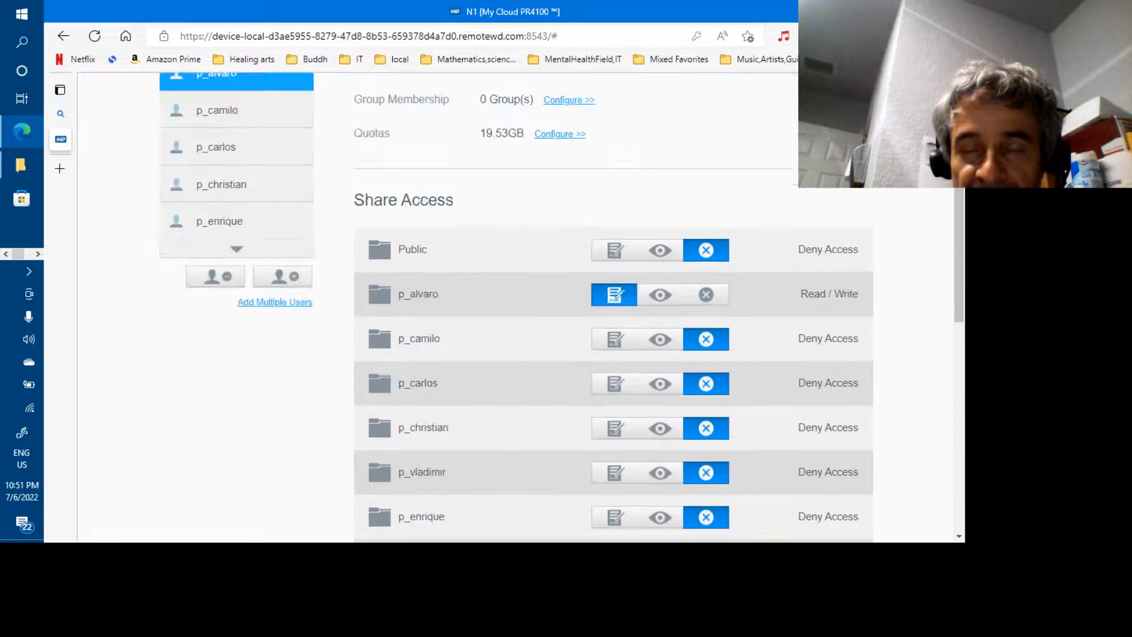
pyautogui.scroll(-2, 438, 303)
pyautogui.scroll(-10, 438, 303)
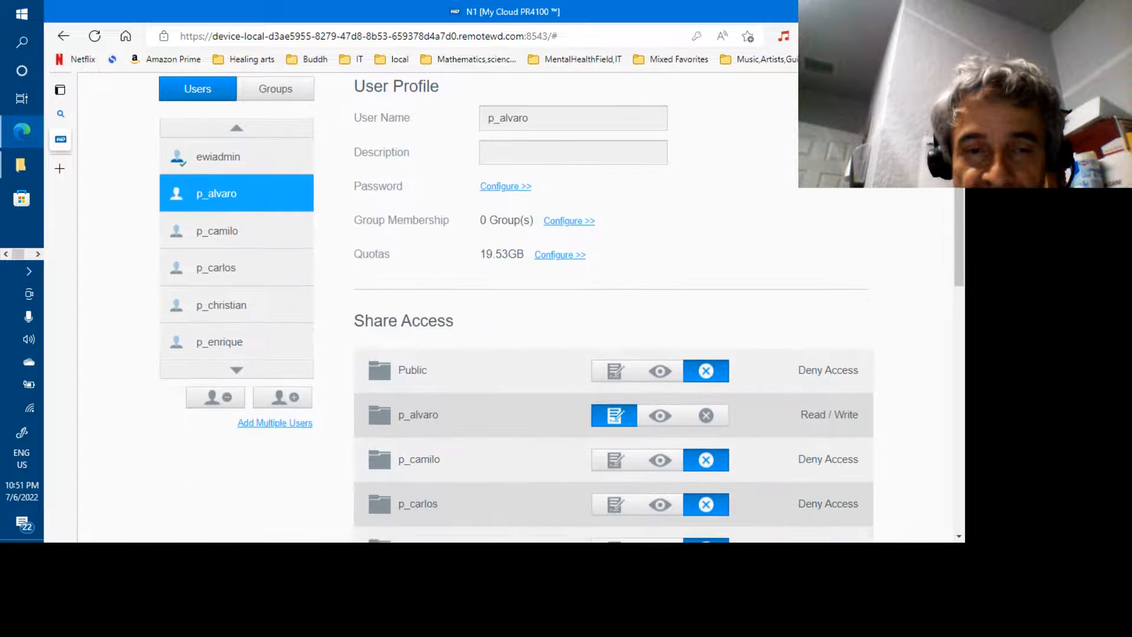
pyautogui.scroll(-4, 439, 303)
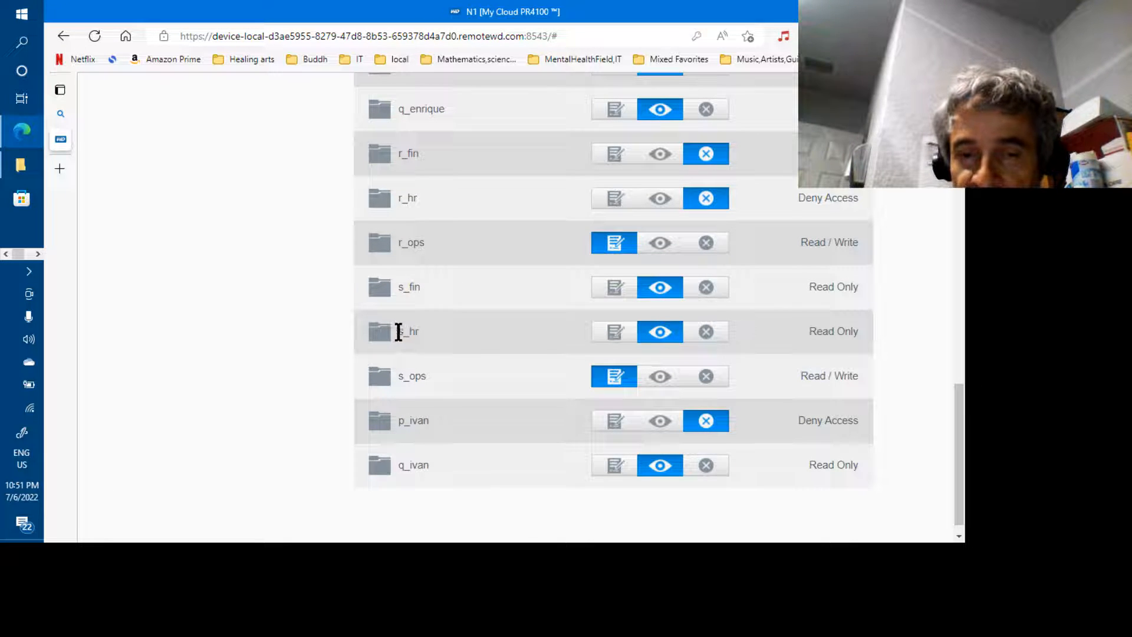
pyautogui.moveTo(397, 331); pyautogui.dragTo(425, 332)
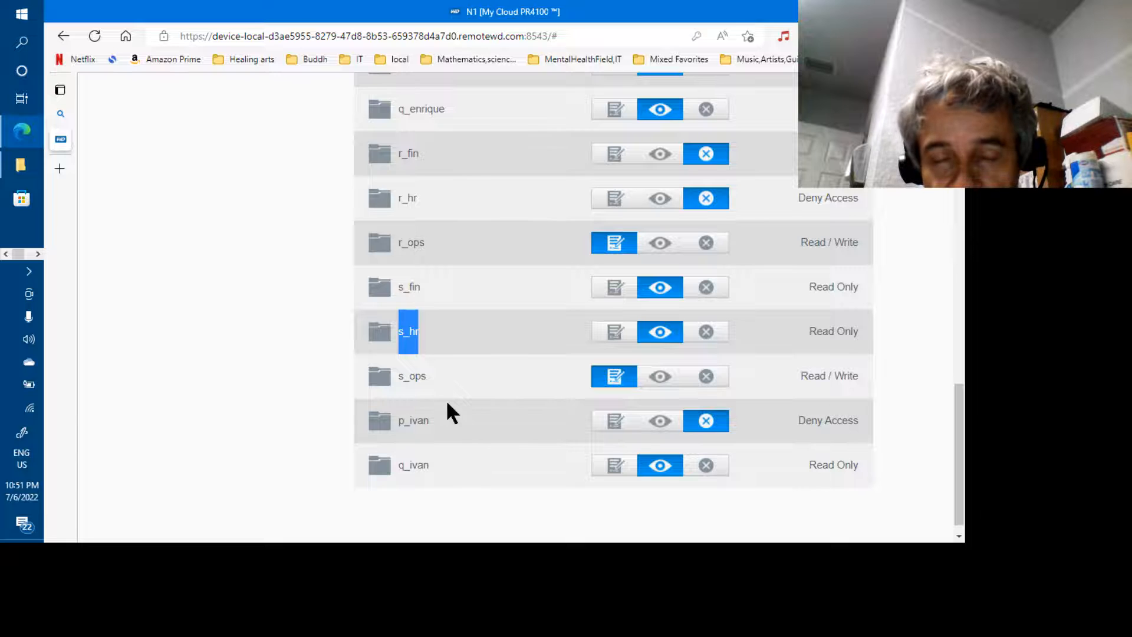
pyautogui.doubleClick(400, 378)
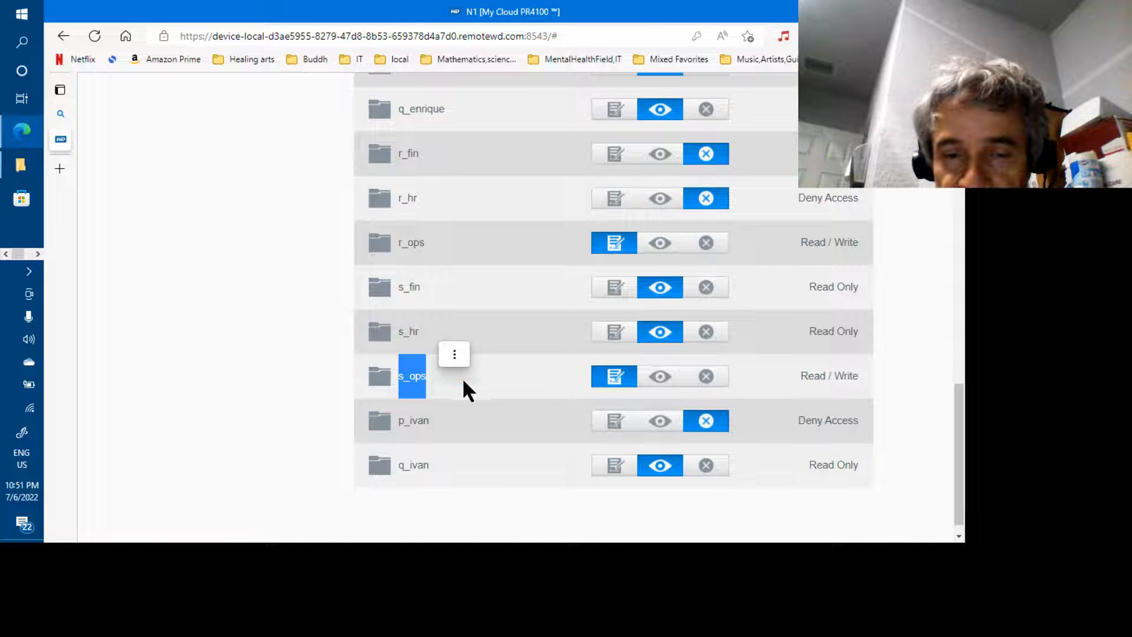
# Step: Compare the user's access to r_ops and s_ops by highlighting each share, and return to the user's profile
pyautogui.scroll(1, 510, 342)
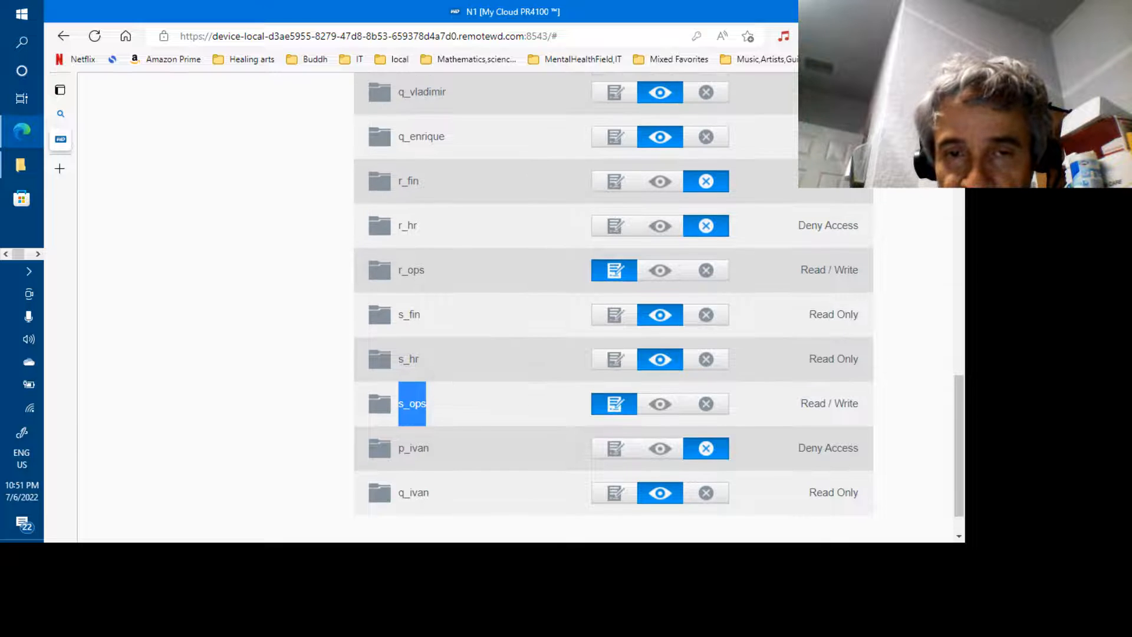
pyautogui.click(397, 272)
pyautogui.moveTo(398, 273); pyautogui.dragTo(424, 270)
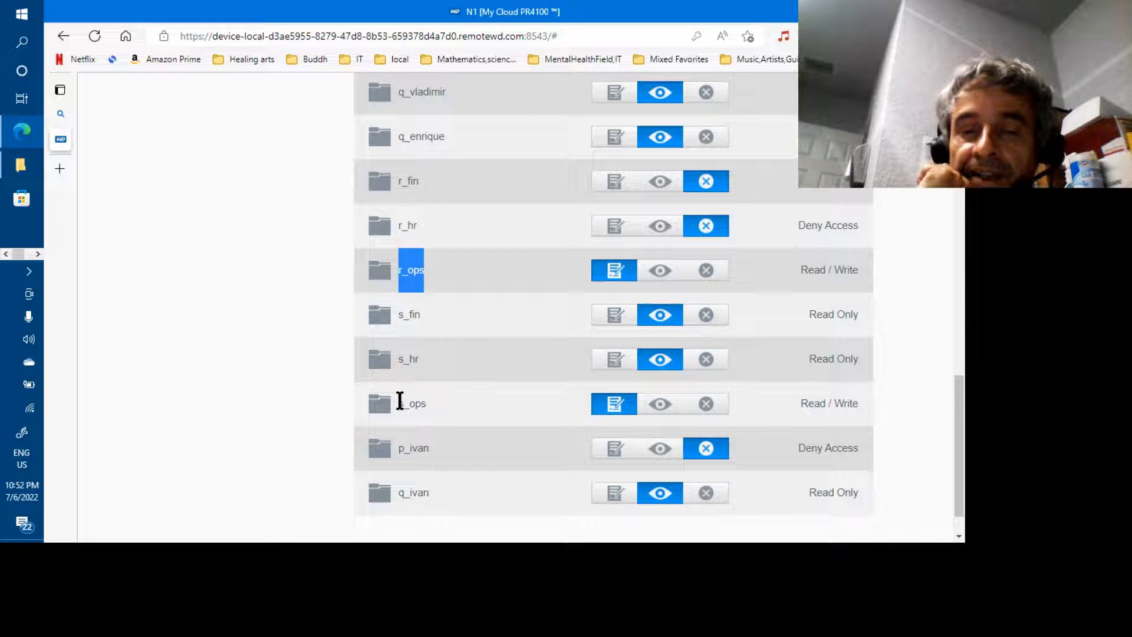
pyautogui.moveTo(400, 401); pyautogui.dragTo(434, 405)
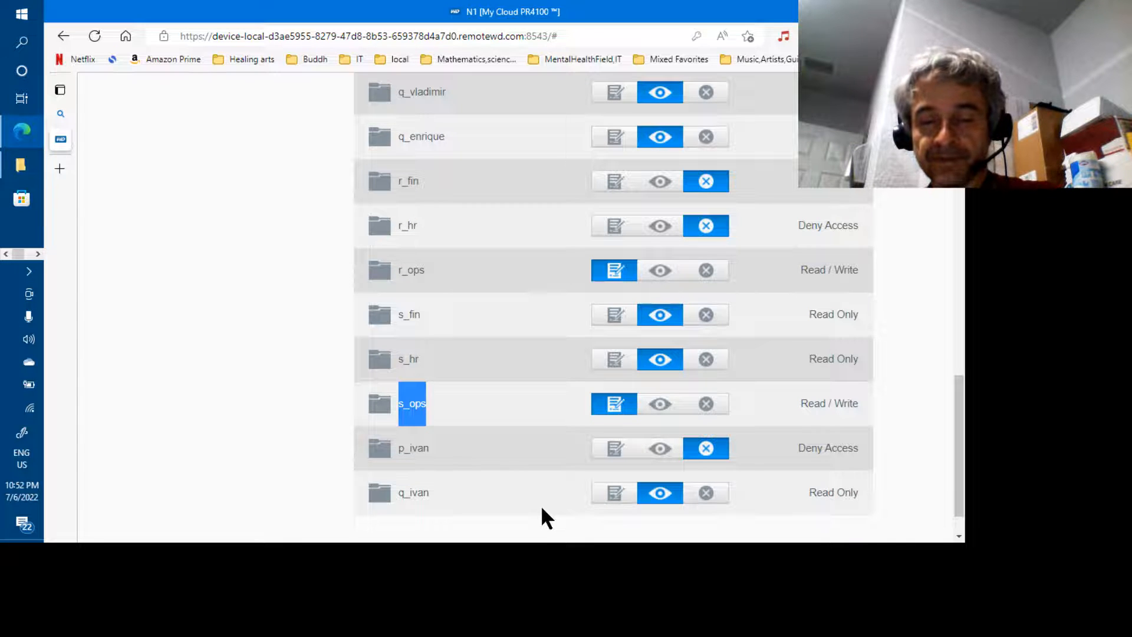
pyautogui.scroll(5, 536, 418)
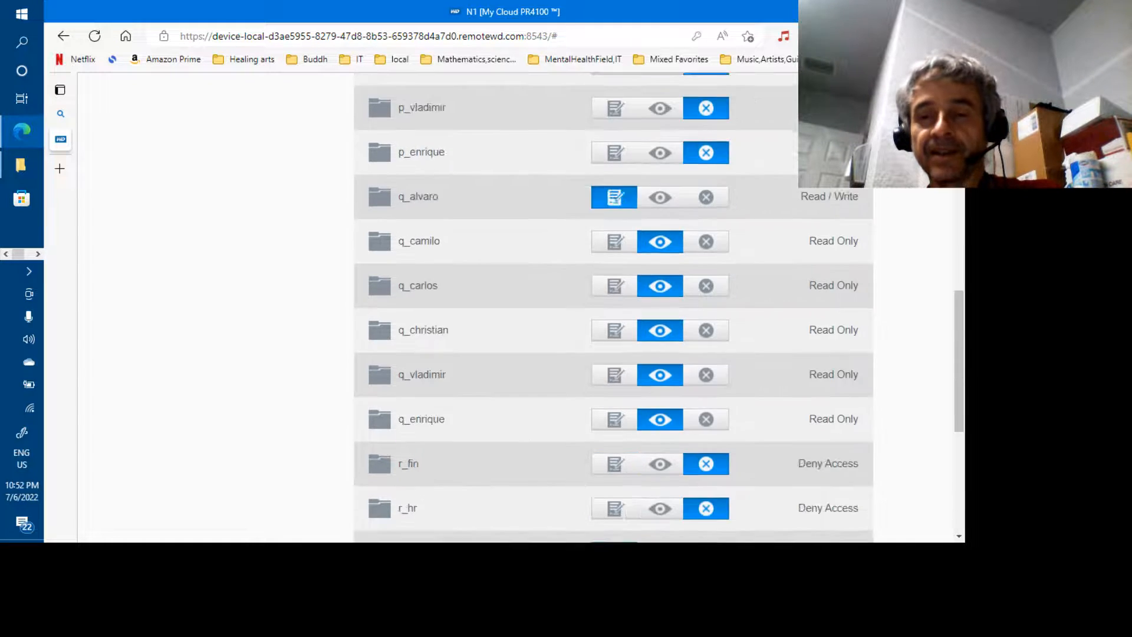
pyautogui.scroll(10, 536, 413)
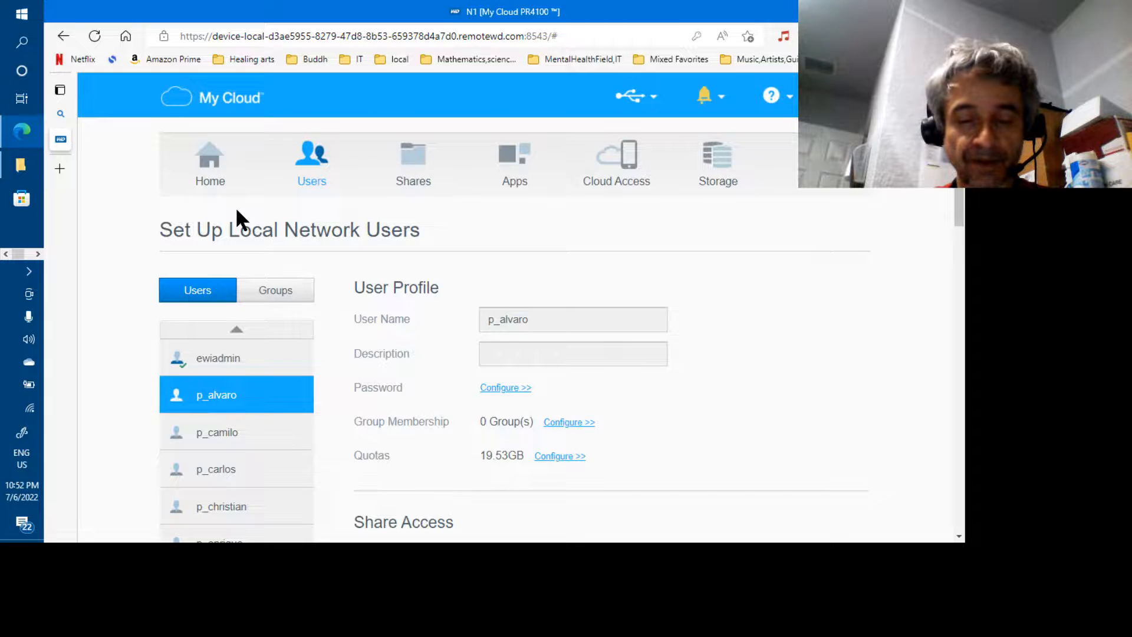
# Step: Switch to the import_users_list_stages.xlsx workbook in Excel and review the headers from user and password through group, readwrite, readonly and accessdenied
pyautogui.hotkey('alt', 'Tab')
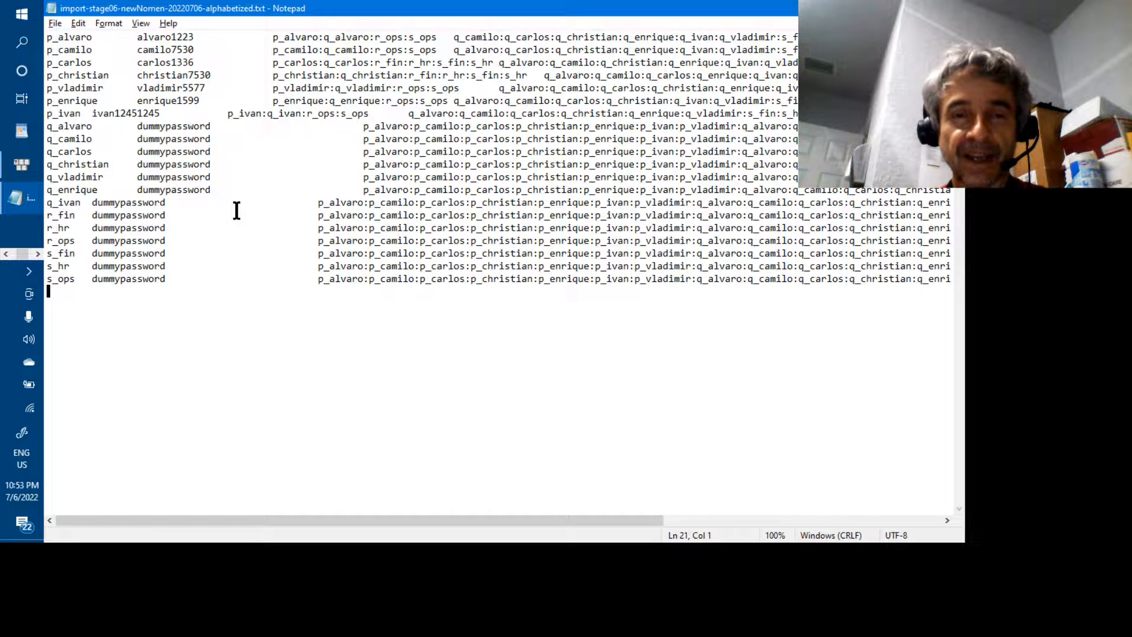
pyautogui.hotkey('alt', 'Tab')
pyautogui.hotkey('alt', 'Tab')
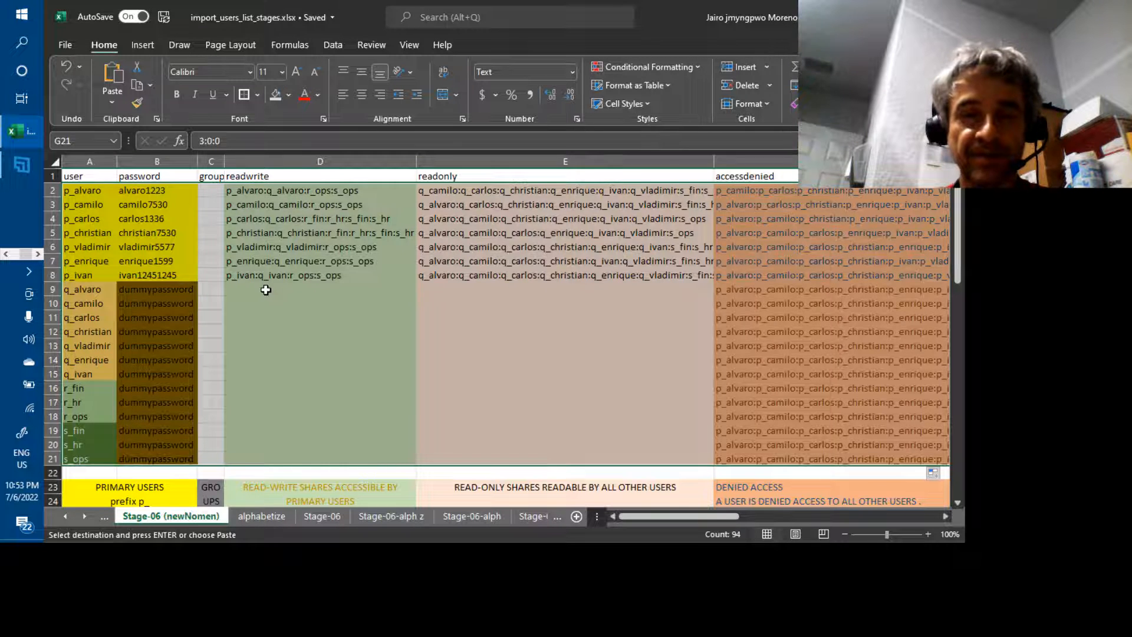
pyautogui.click(266, 290)
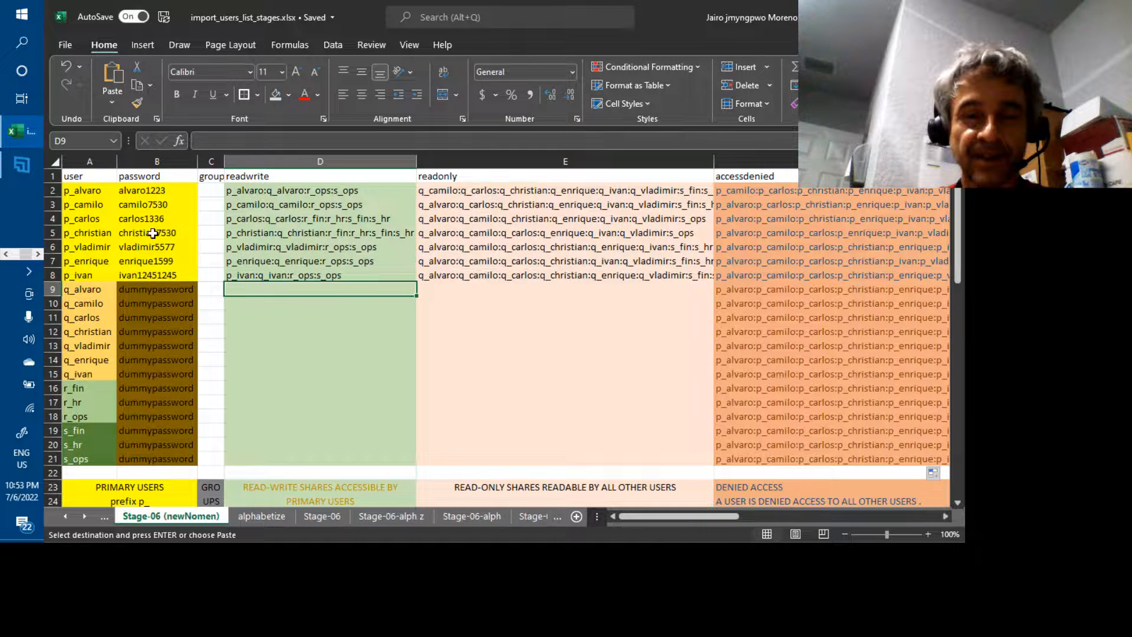
pyautogui.click(81, 176)
pyautogui.click(141, 176)
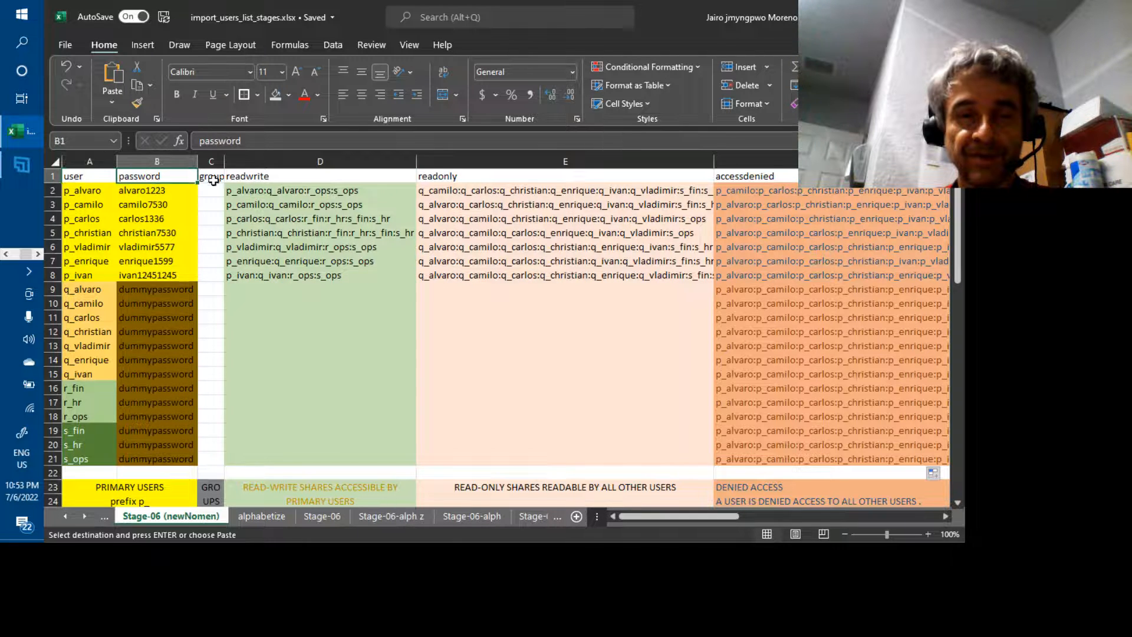
pyautogui.click(212, 178)
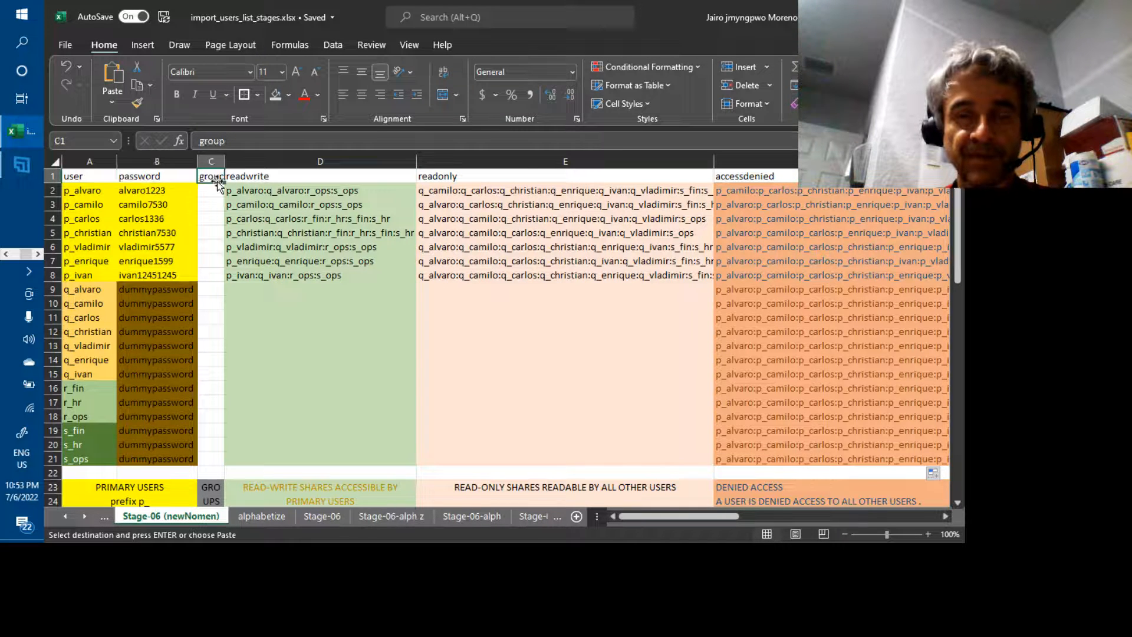
pyautogui.click(275, 180)
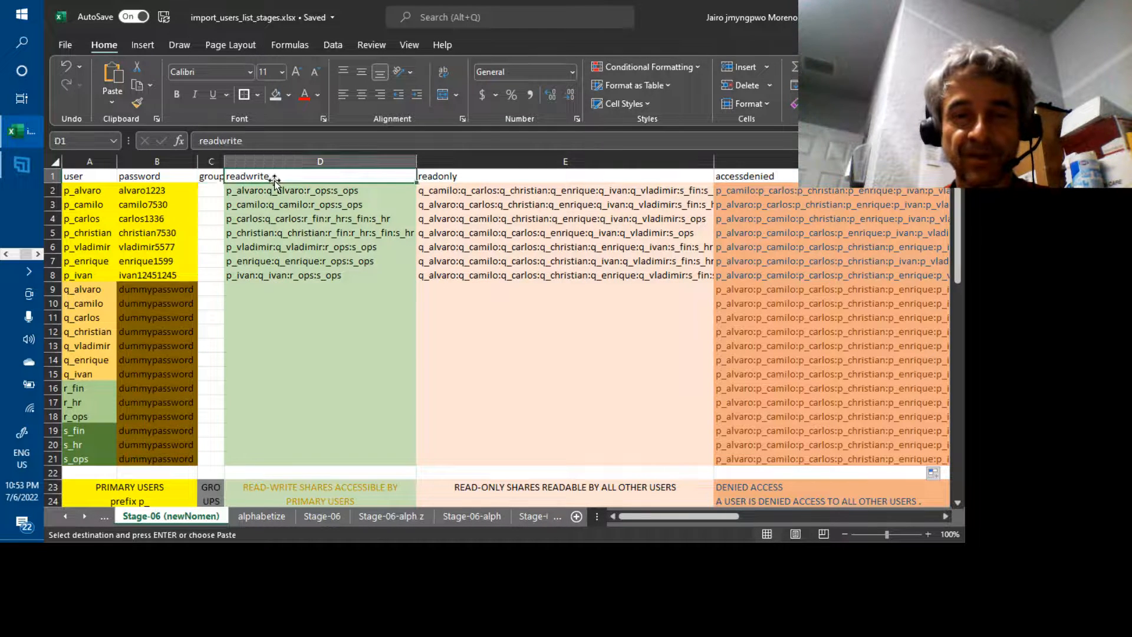
pyautogui.click(474, 181)
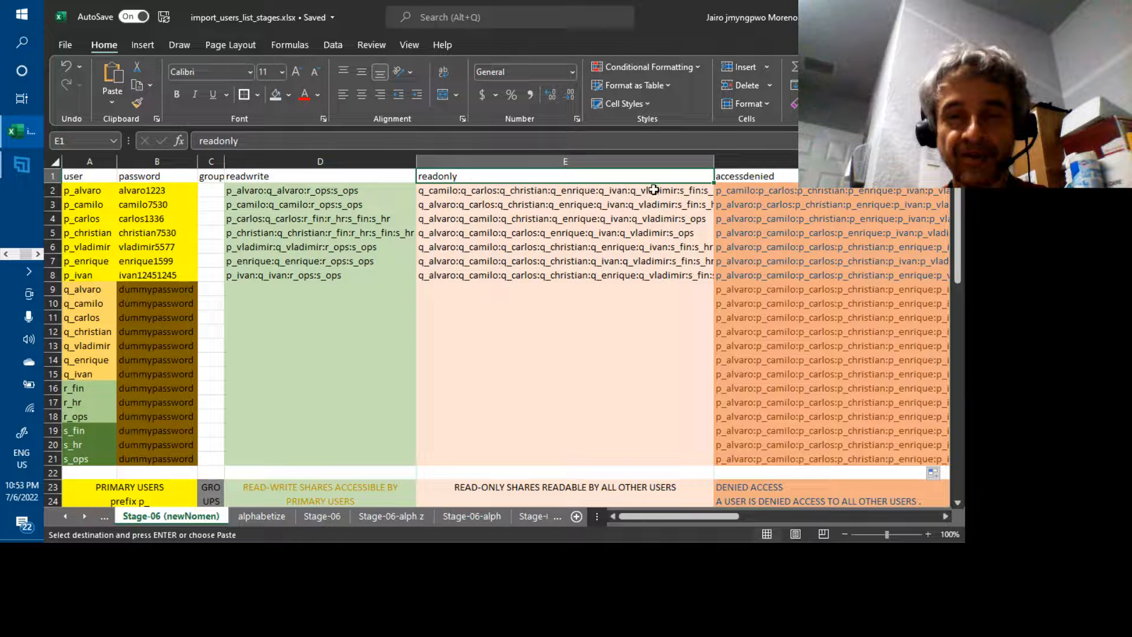
pyautogui.click(776, 177)
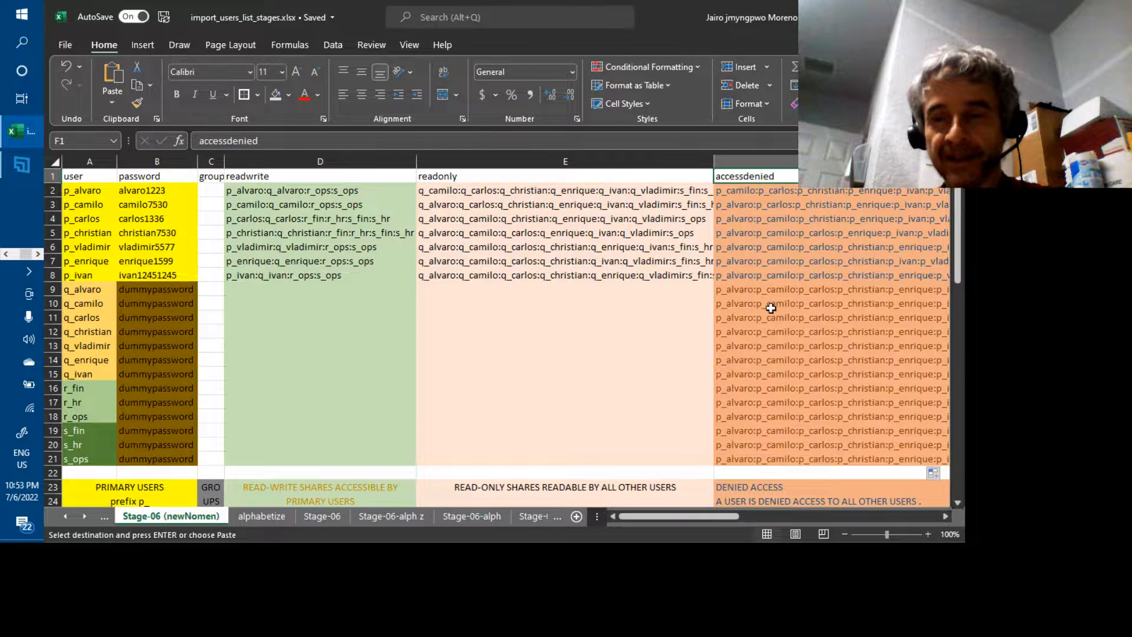
# Step: Review the quotas column header and select the primary users' quota cells G2:G8
pyautogui.click(789, 518)
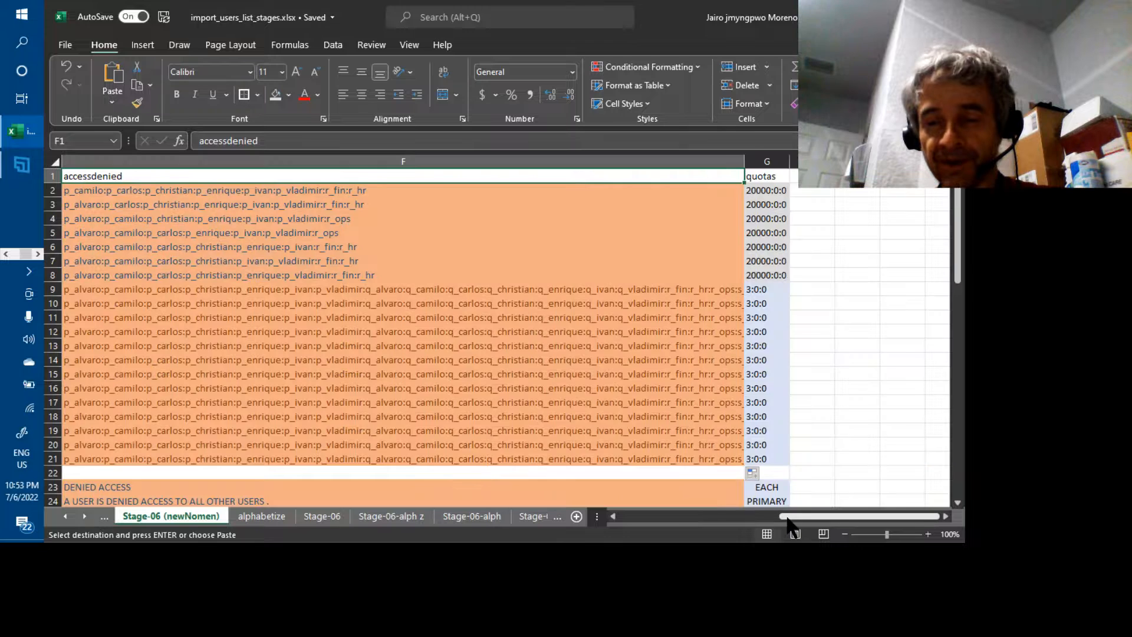
pyautogui.click(755, 178)
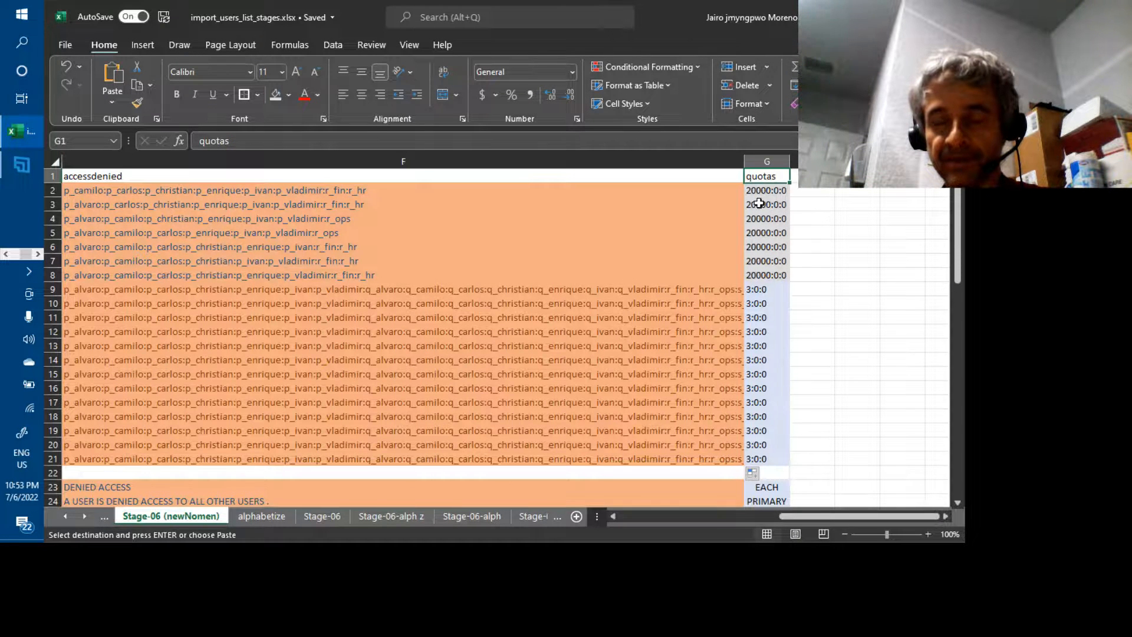
pyautogui.click(759, 193)
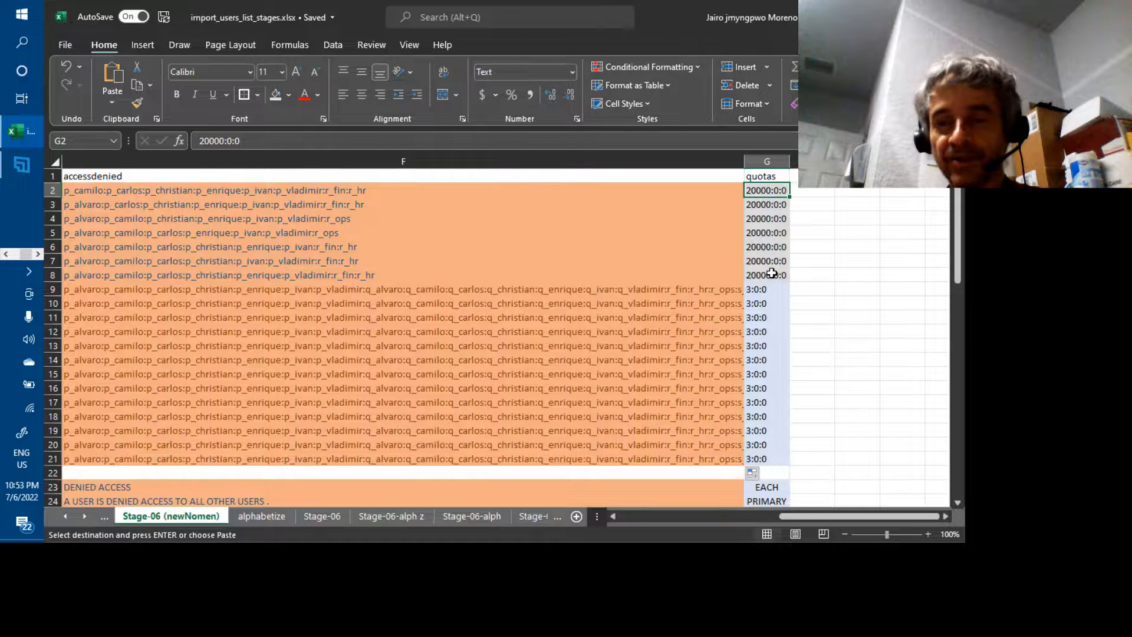
pyautogui.write('20000:0:0 20000:0:0 20000:0:0 20000:0:0 20000:0:0 20000:0:0 20000:0:0')
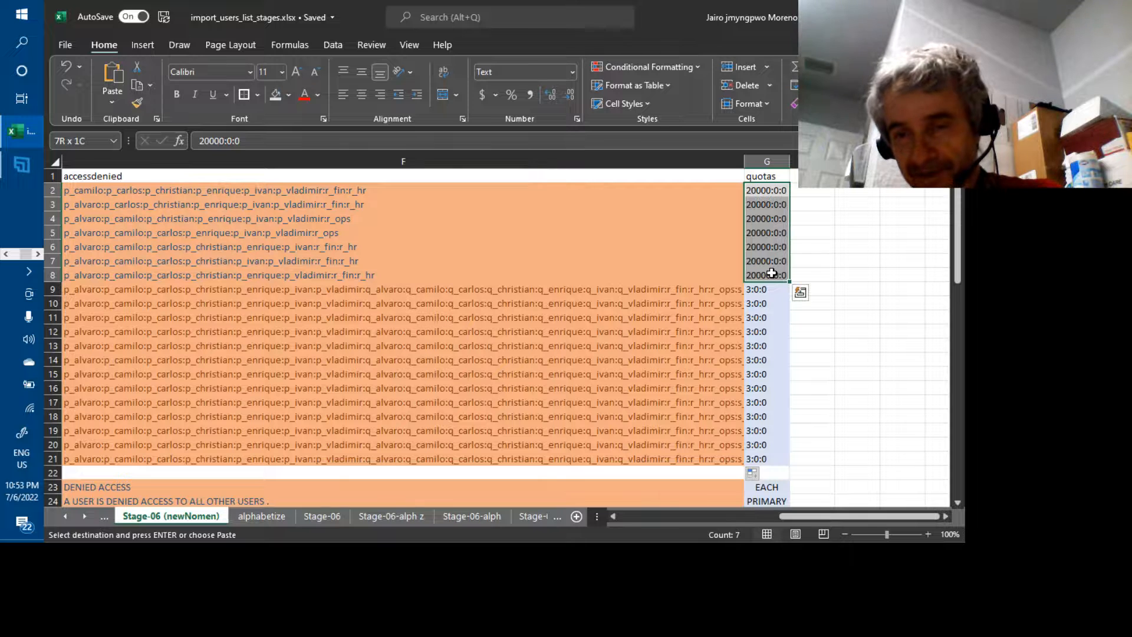
# Step: Go back across row 2 from the quotas column to the first user's name in cell A2
pyautogui.press('Left')
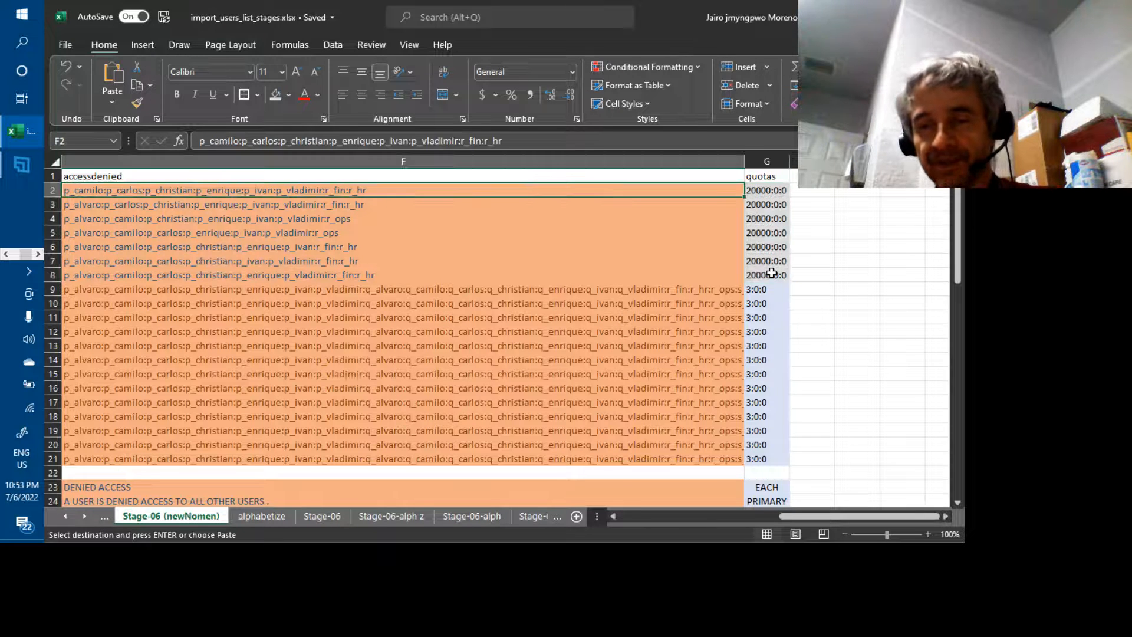
pyautogui.press('Left')
pyautogui.press('Left')
pyautogui.press('Left')
pyautogui.press('Left')
pyautogui.press('Left')
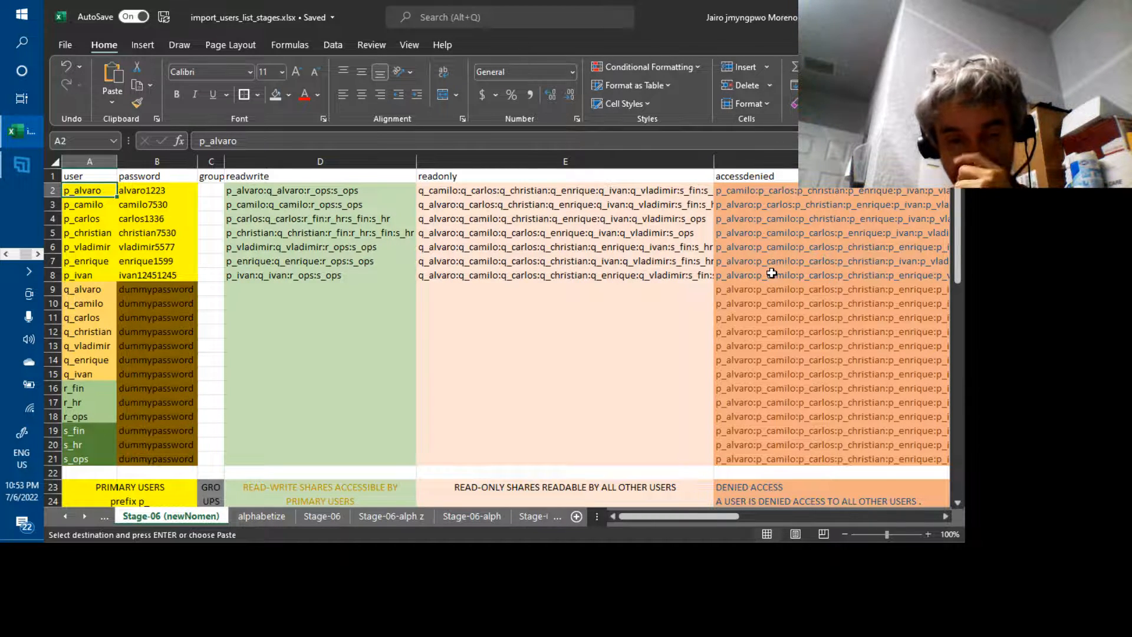
pyautogui.press('alt')
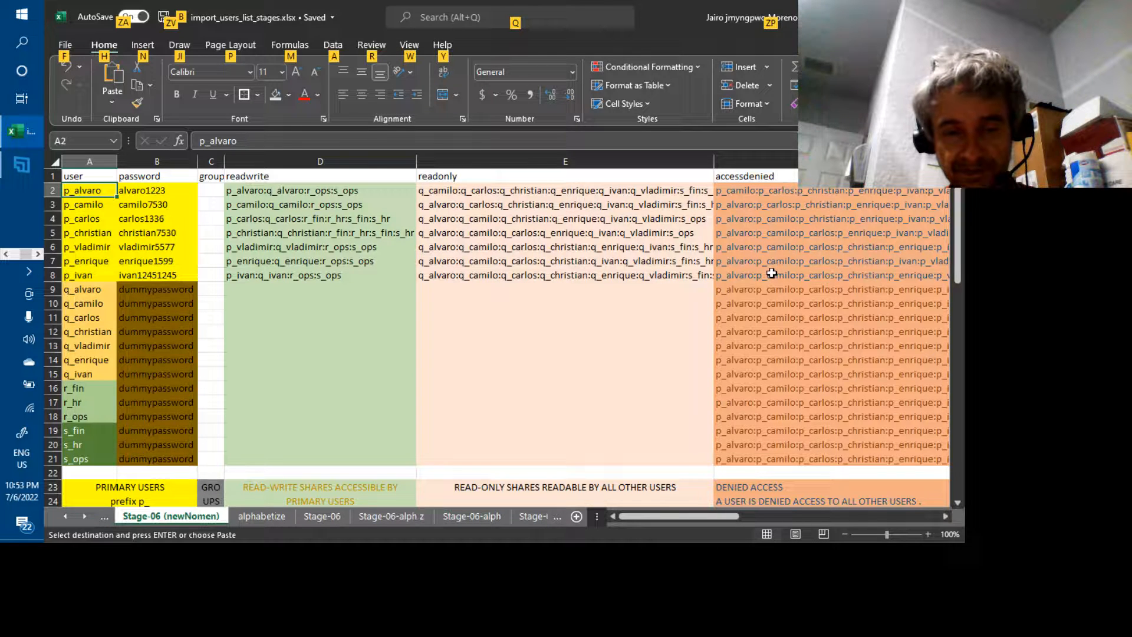
# Step: Glance at the import text file in Notepad, and rename the Stage-06 (newNomen) worksheet in Excel as Stage-07 (newNomen)
pyautogui.hotkey('alt', 'Tab')
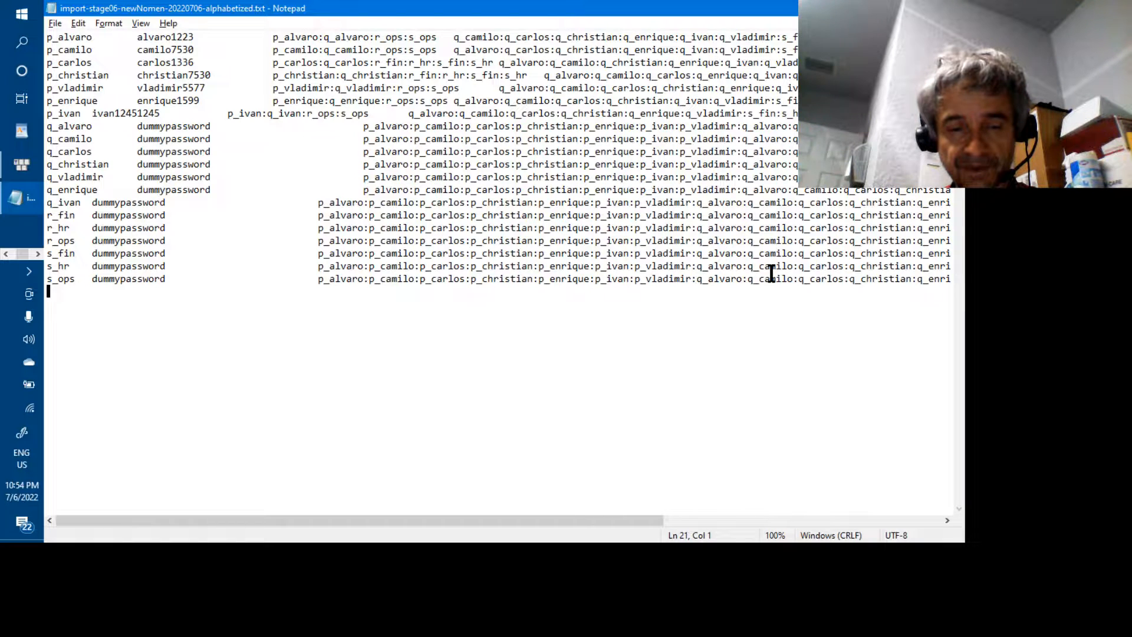
pyautogui.hotkey('alt', 'Tab')
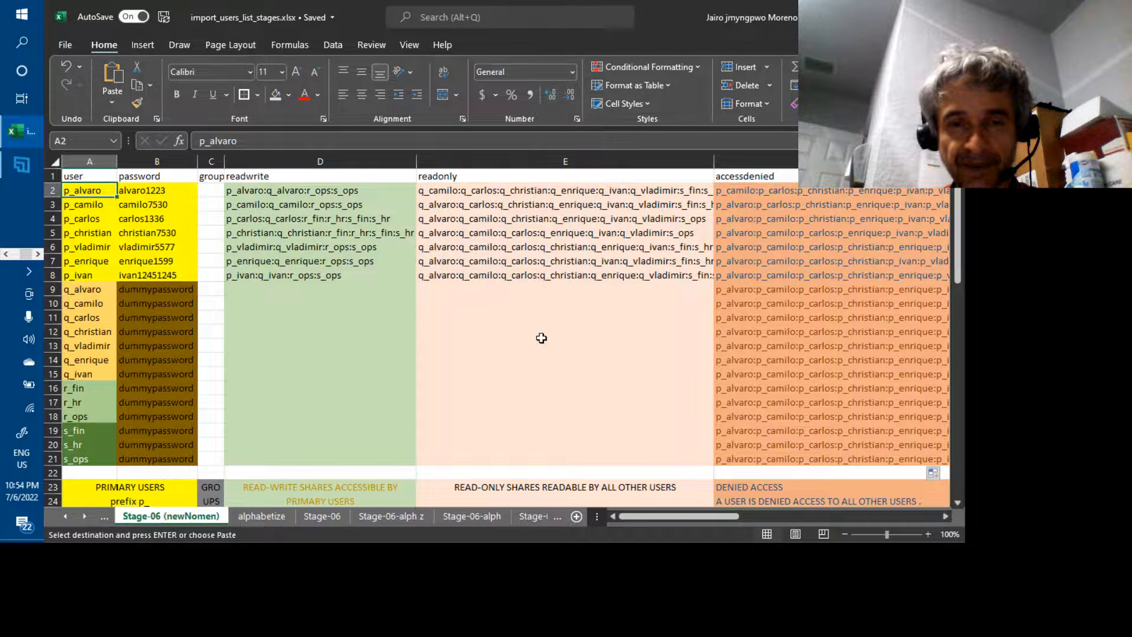
pyautogui.rightClick(156, 519)
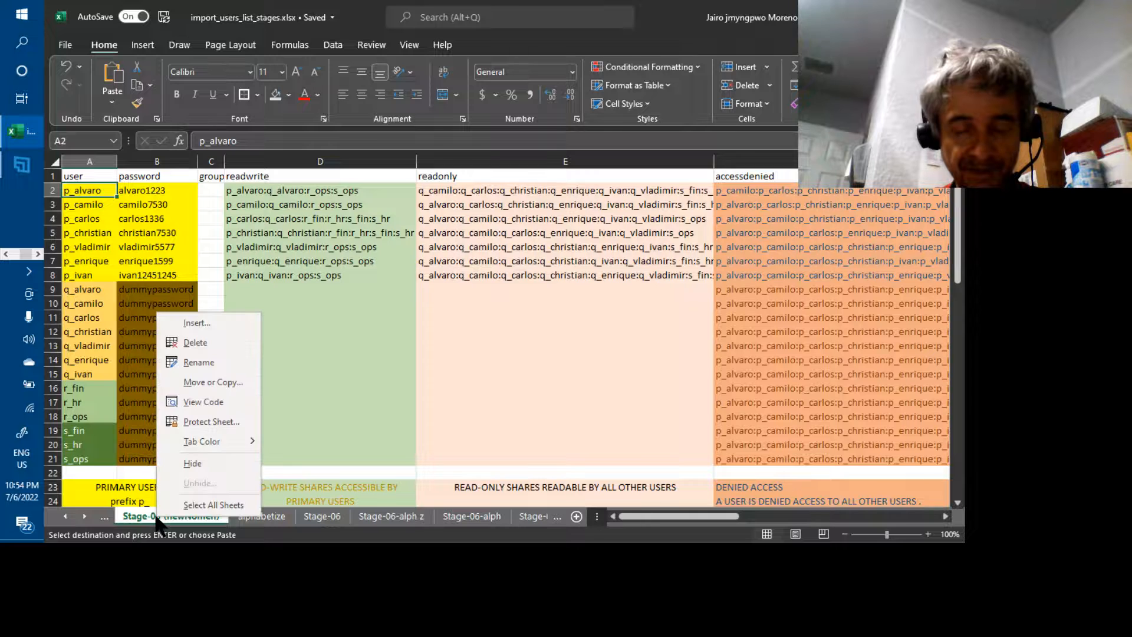
pyautogui.click(198, 359)
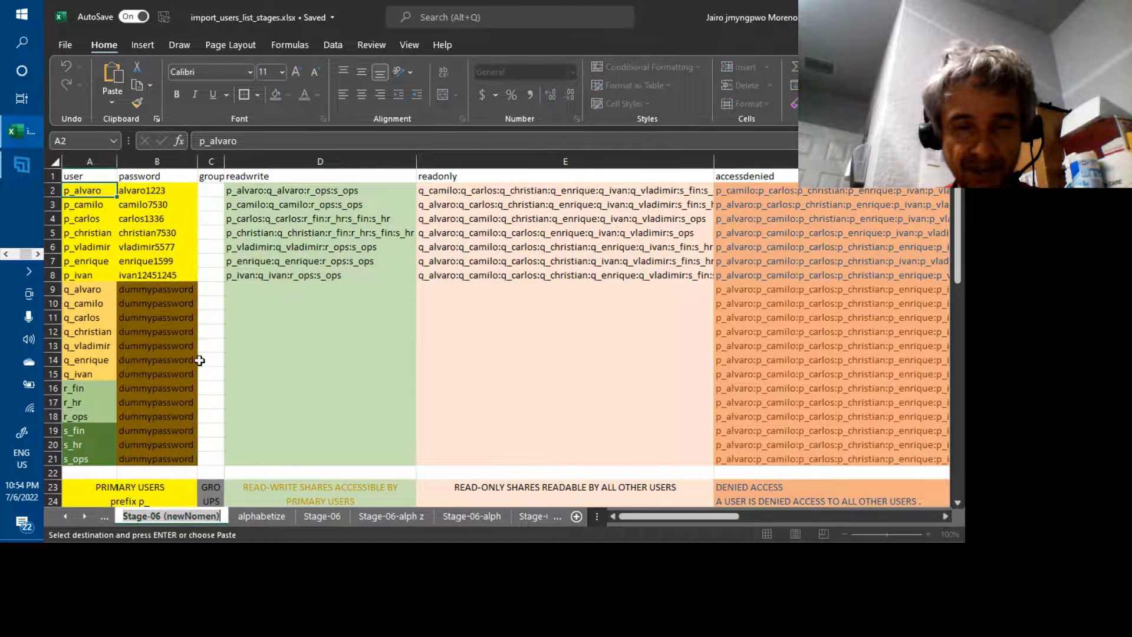
pyautogui.click(161, 517)
pyautogui.press('BackSpace')
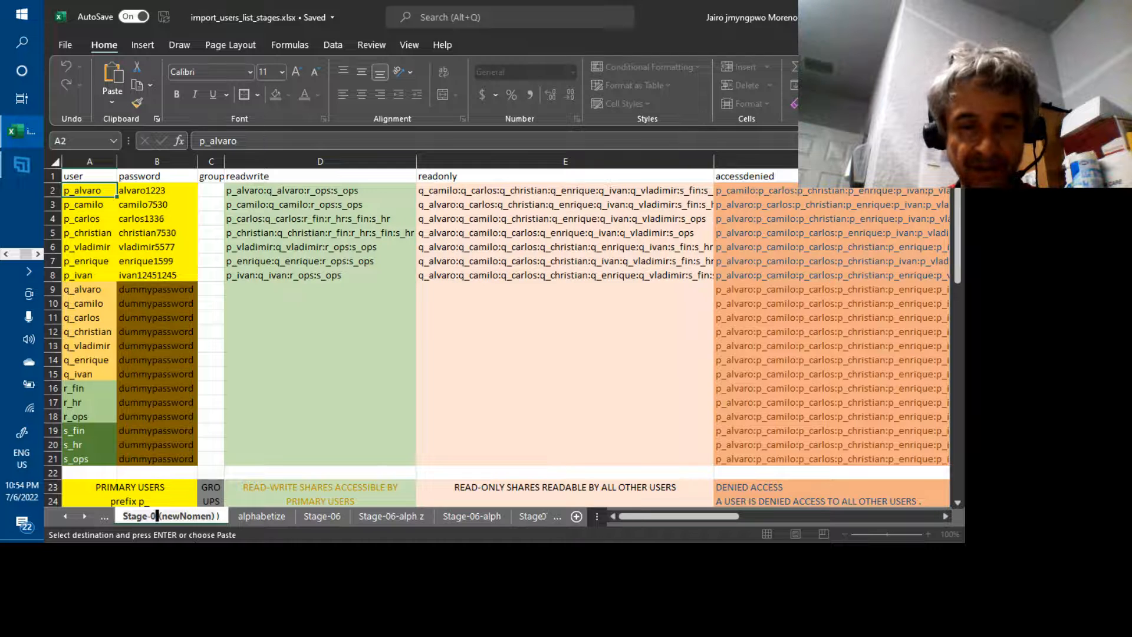
pyautogui.write('7')
pyautogui.press('Return')
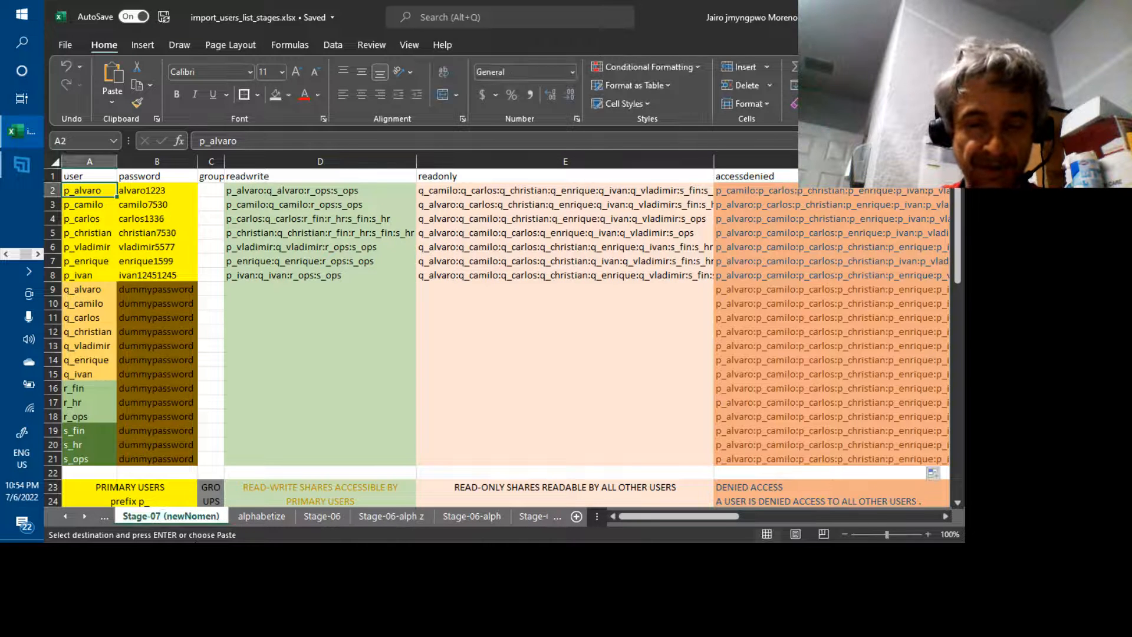
# Step: In the EWI NAS (2)-copy20220705 folder in File Explorer, rename the 20220706 alphabetized import file as import-stage07-newNomen-20220706-alphabetized.txt
pyautogui.hotkey('alt', 'Tab')
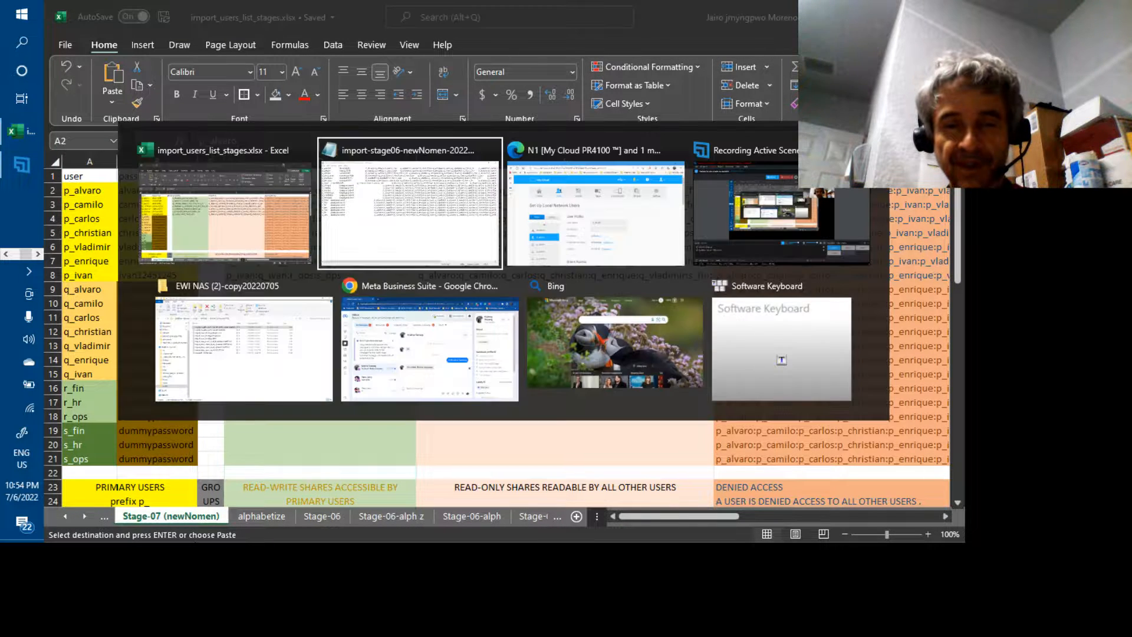
pyautogui.hotkey('alt', 'Tab')
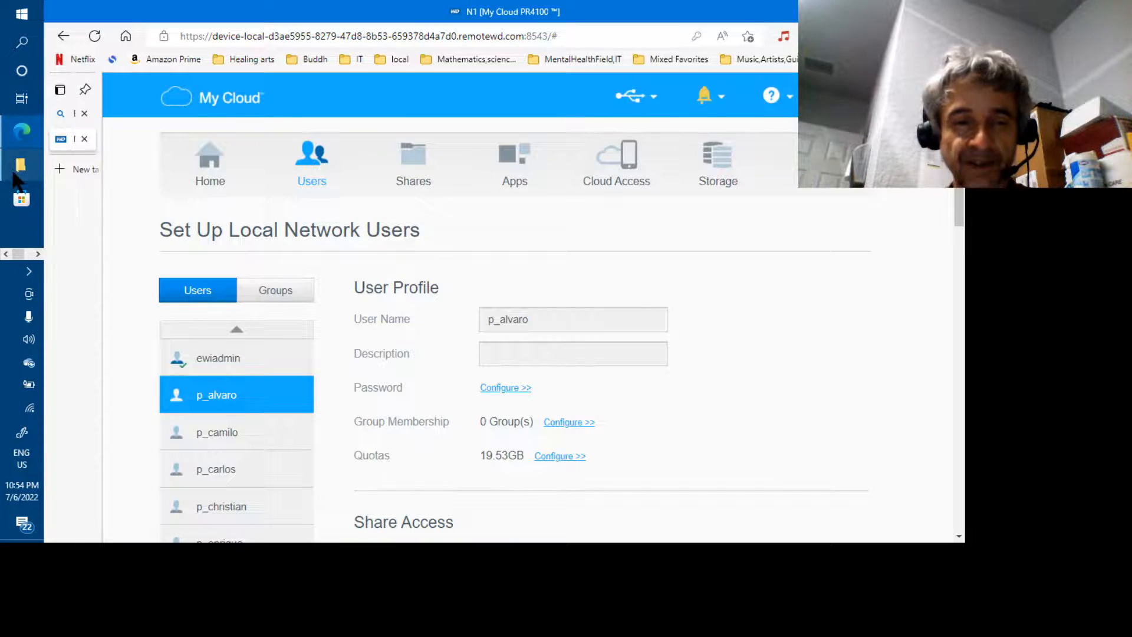
pyautogui.click(21, 166)
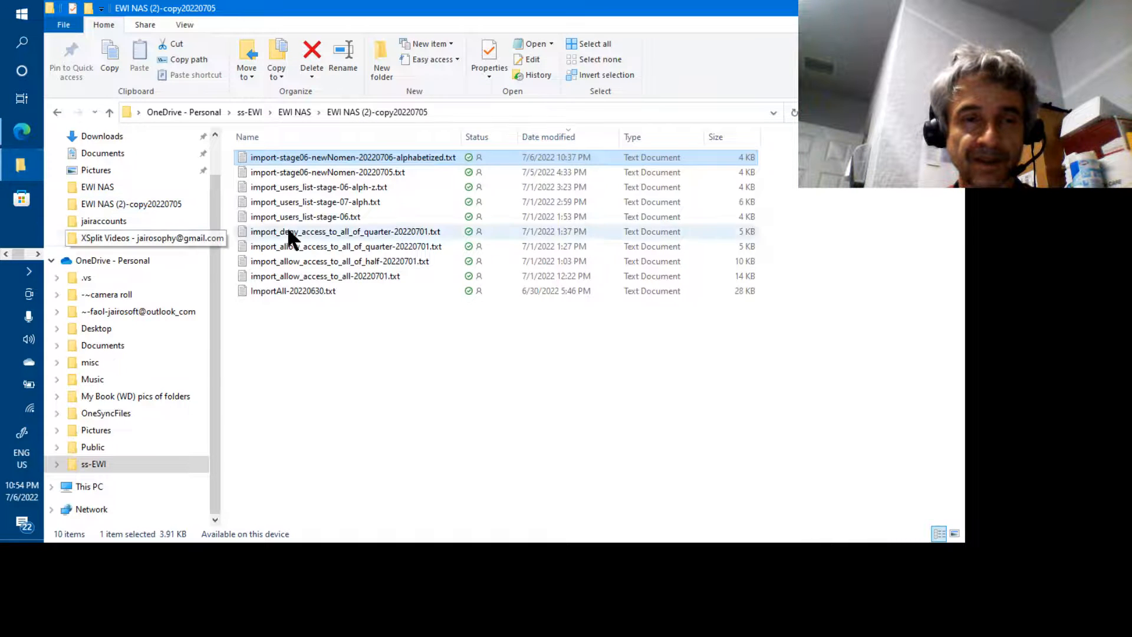
pyautogui.click(307, 157)
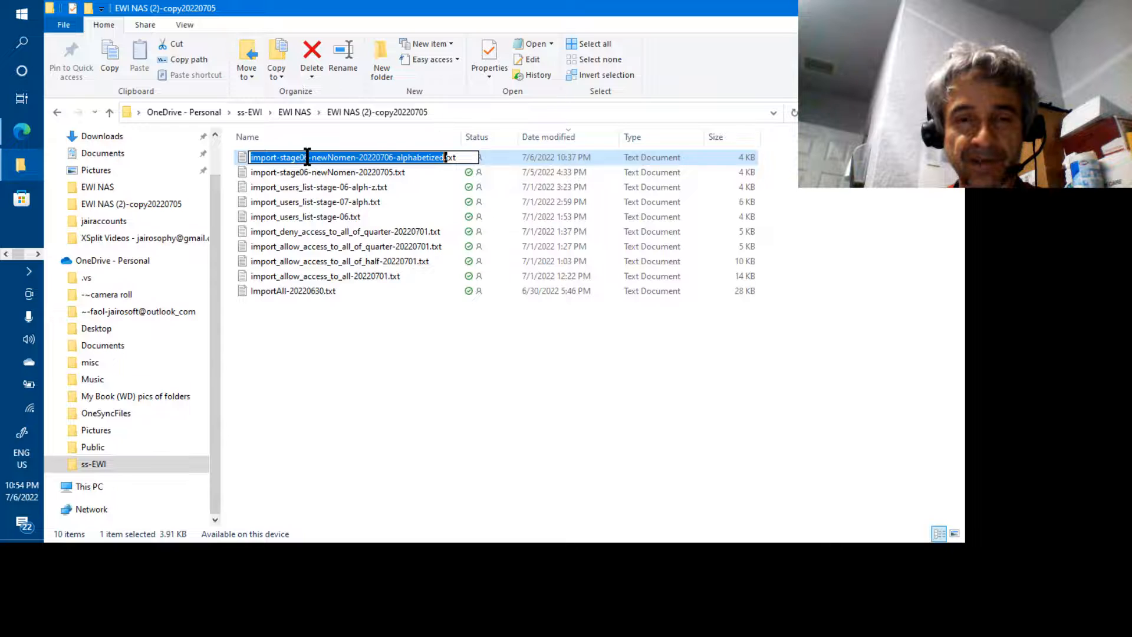
pyautogui.click(308, 157)
pyautogui.press('BackSpace')
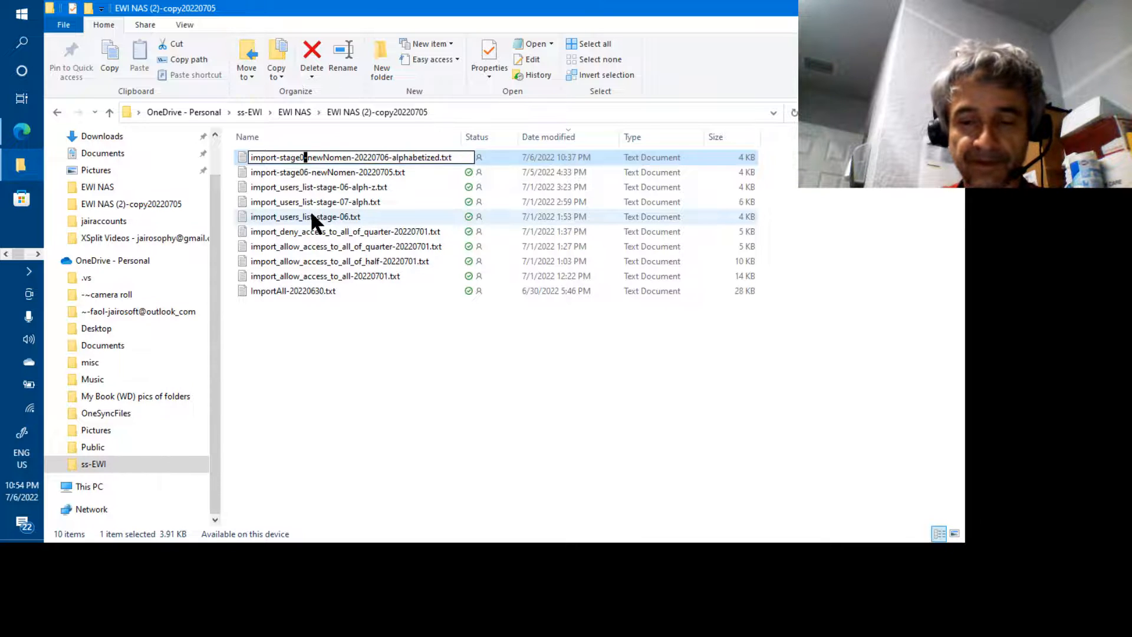
pyautogui.write('7')
pyautogui.press('Return')
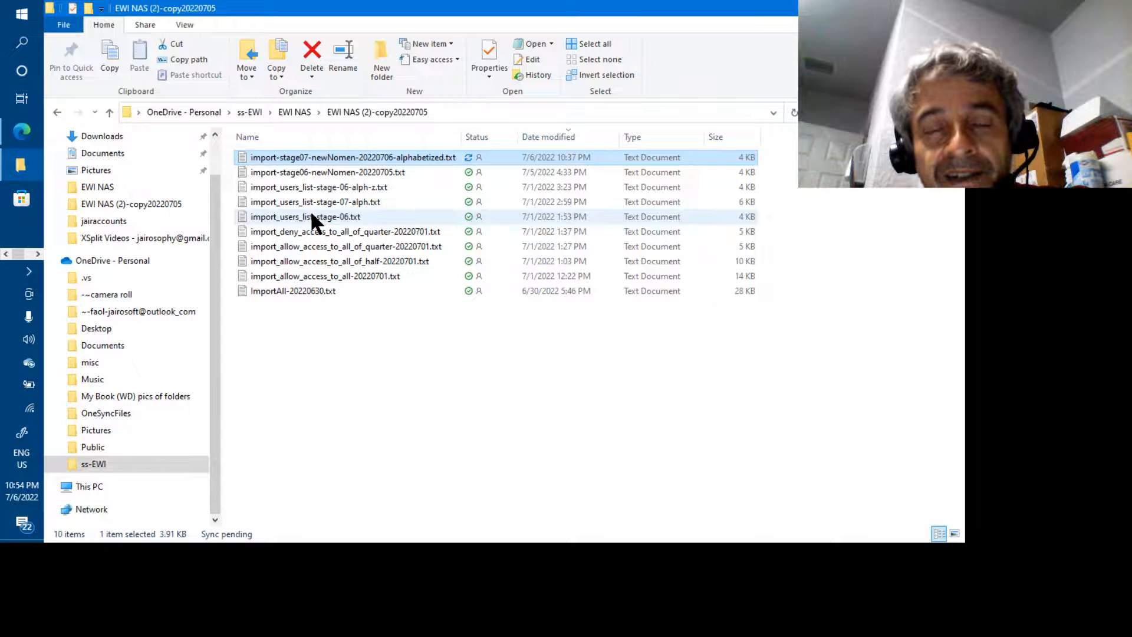
# Step: Switch to the My Cloud dashboard in Edge and delete the first two primary p_ users listed below ewiadmin
pyautogui.hotkey('alt', 'Tab')
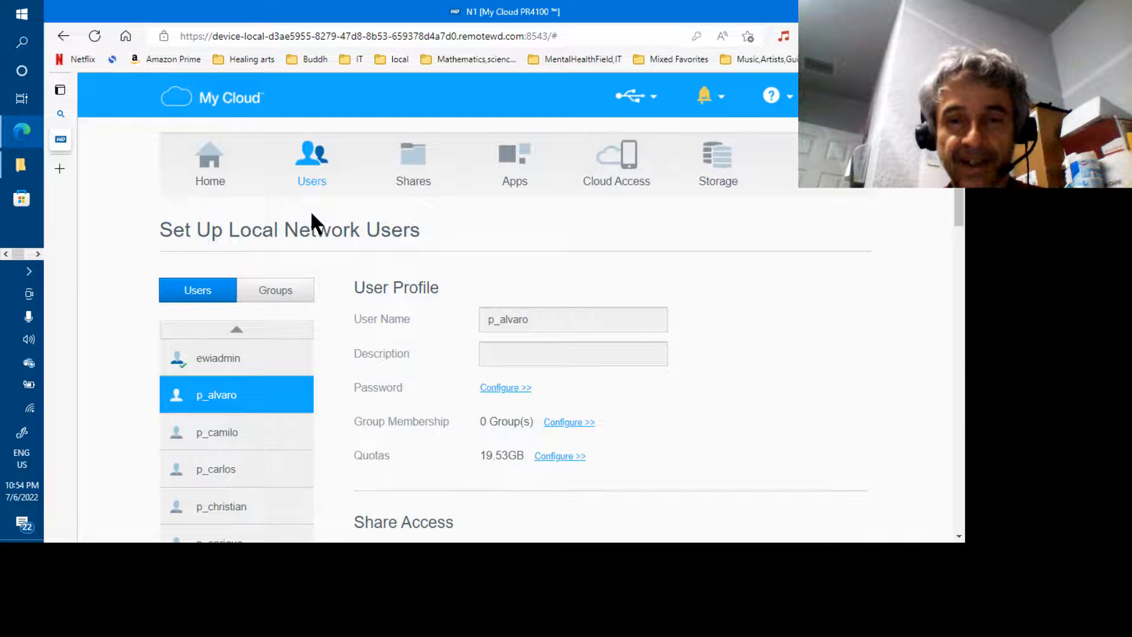
pyautogui.scroll(-3, 310, 210)
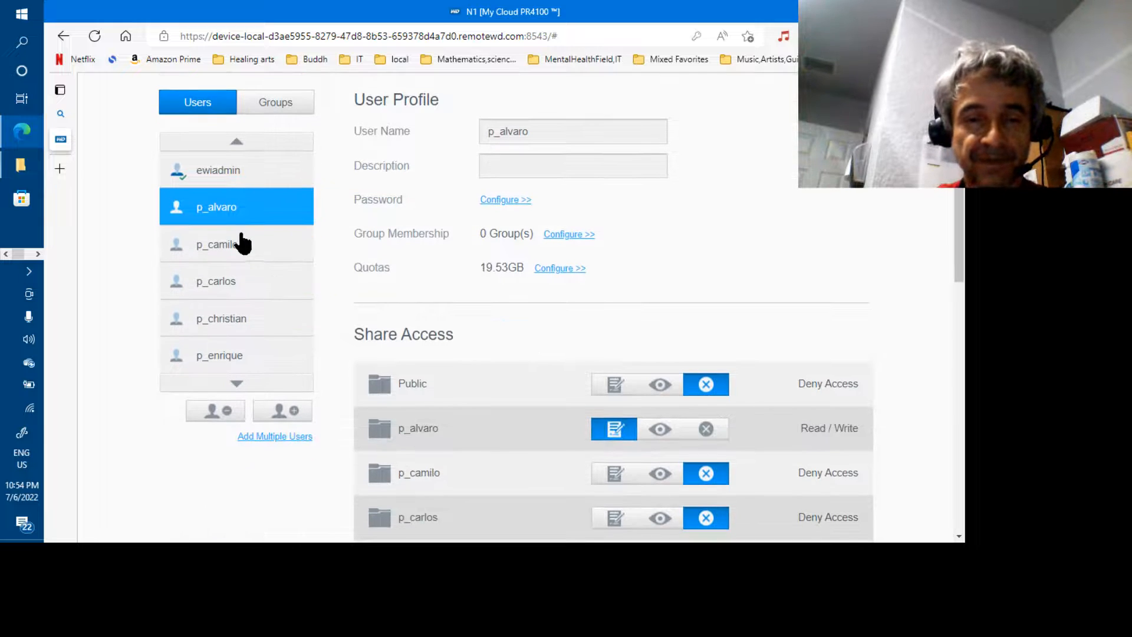
pyautogui.click(224, 413)
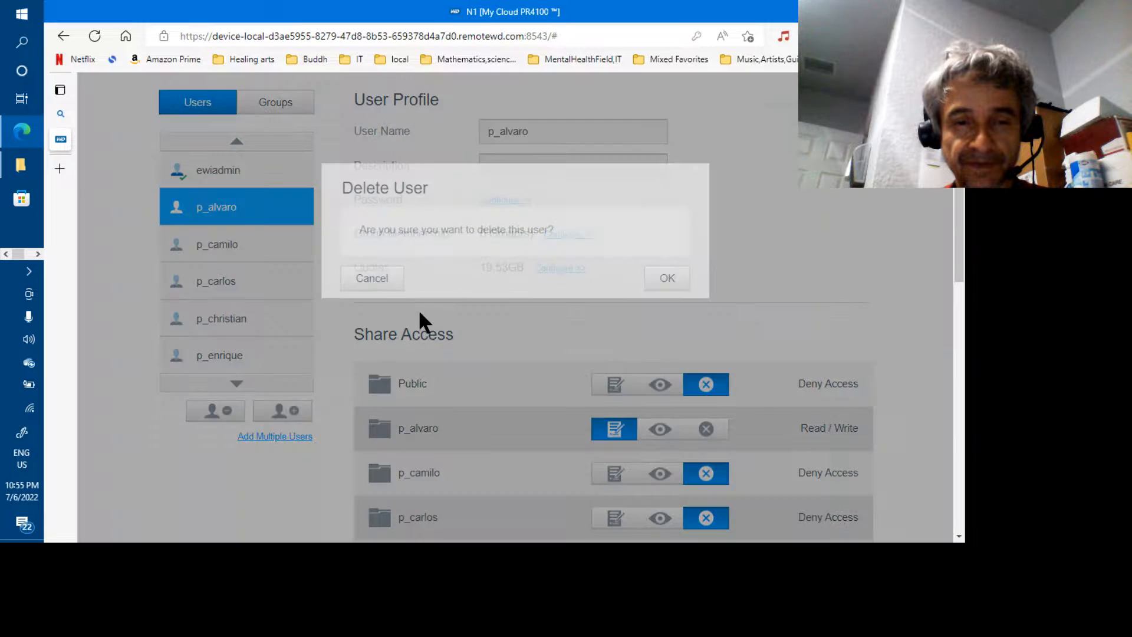
pyautogui.click(653, 282)
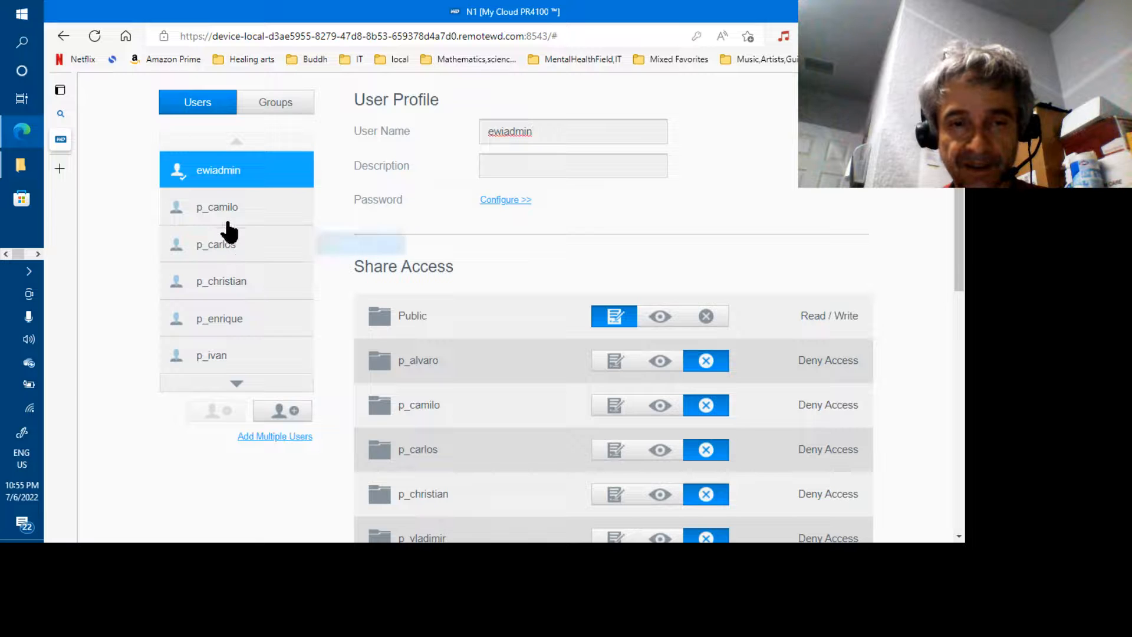
pyautogui.click(229, 222)
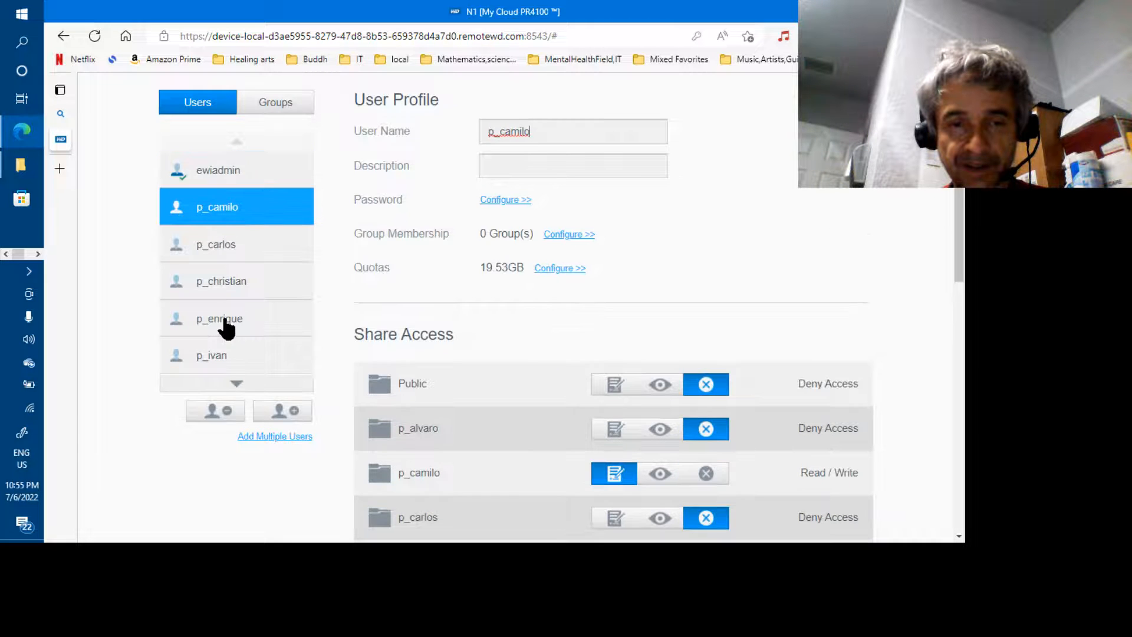
pyautogui.click(222, 407)
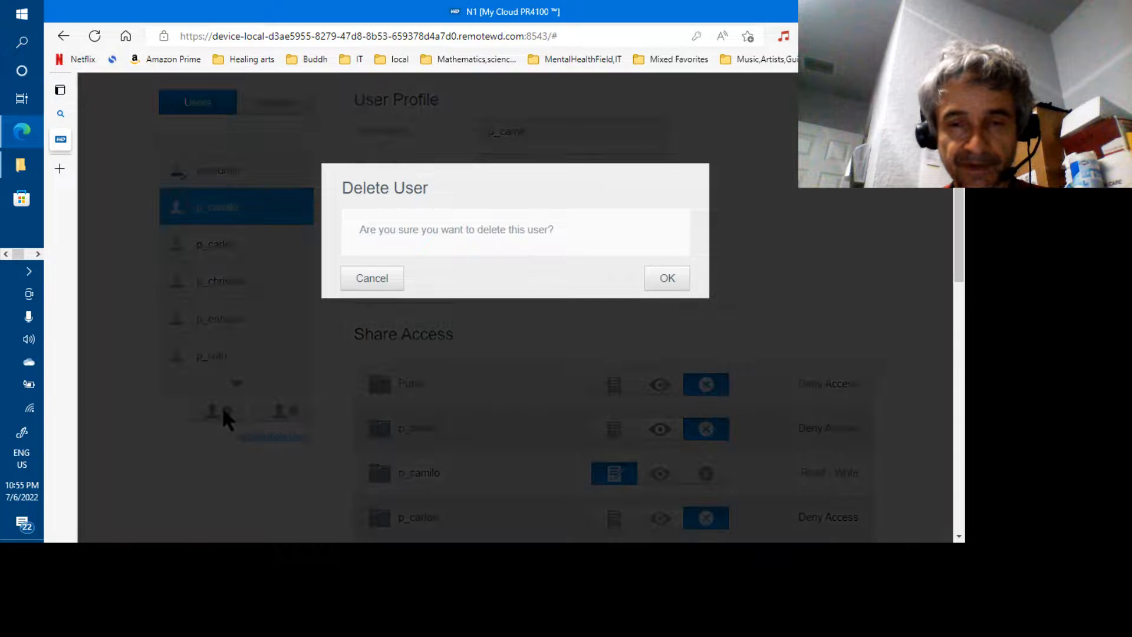
pyautogui.press('Return')
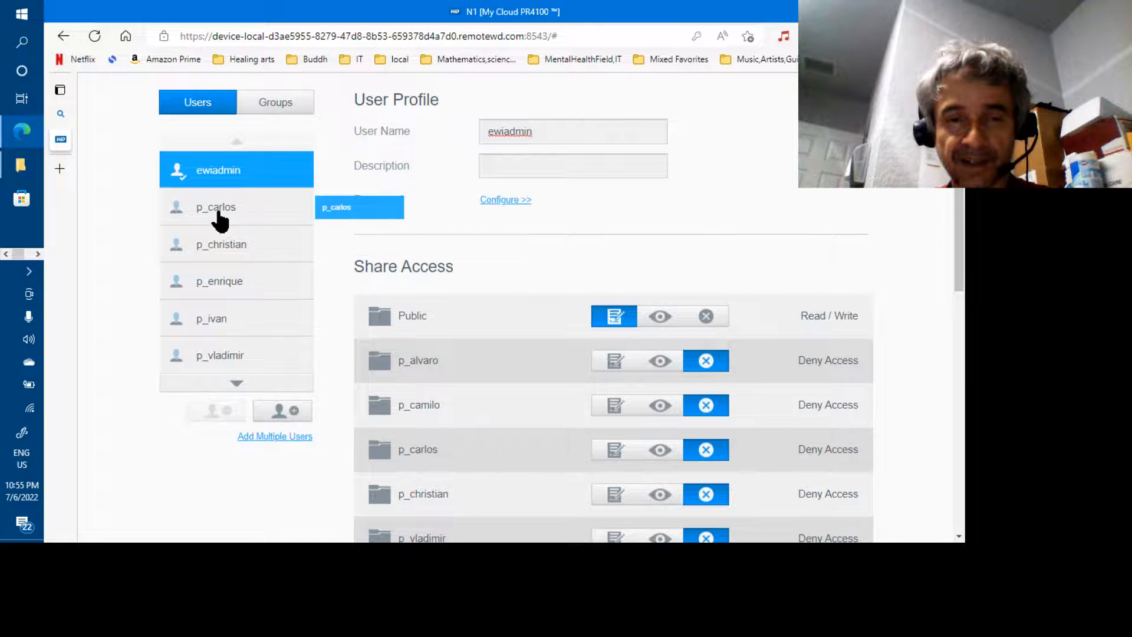
# Step: Delete the third and fourth of the seven imported primary p_ users, taking each from directly below ewiadmin
pyautogui.click(220, 217)
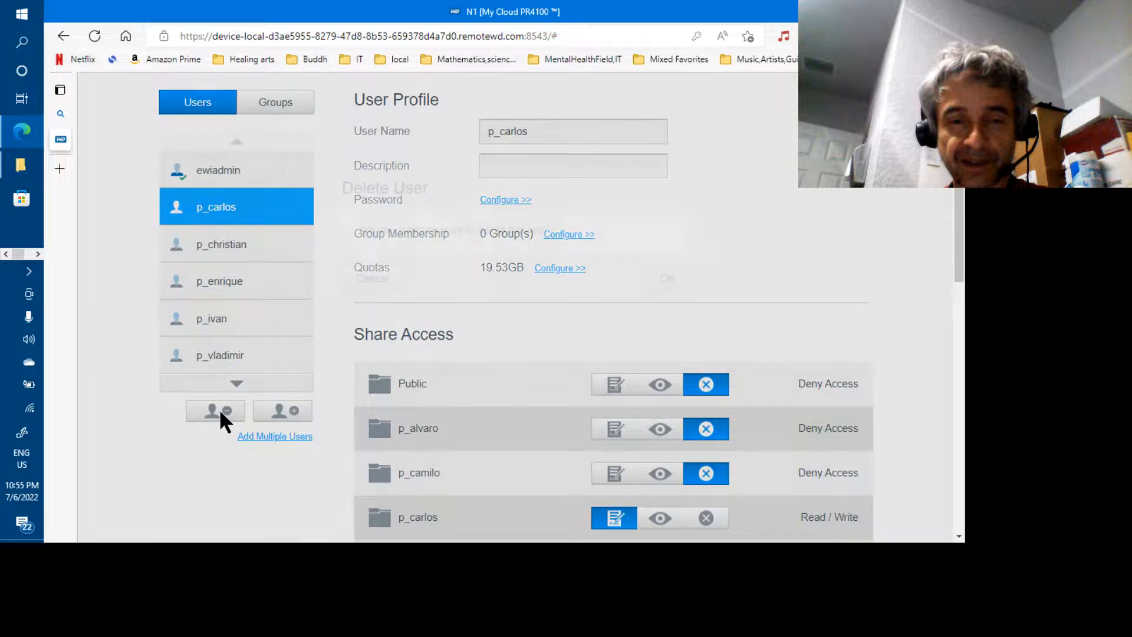
pyautogui.click(220, 410)
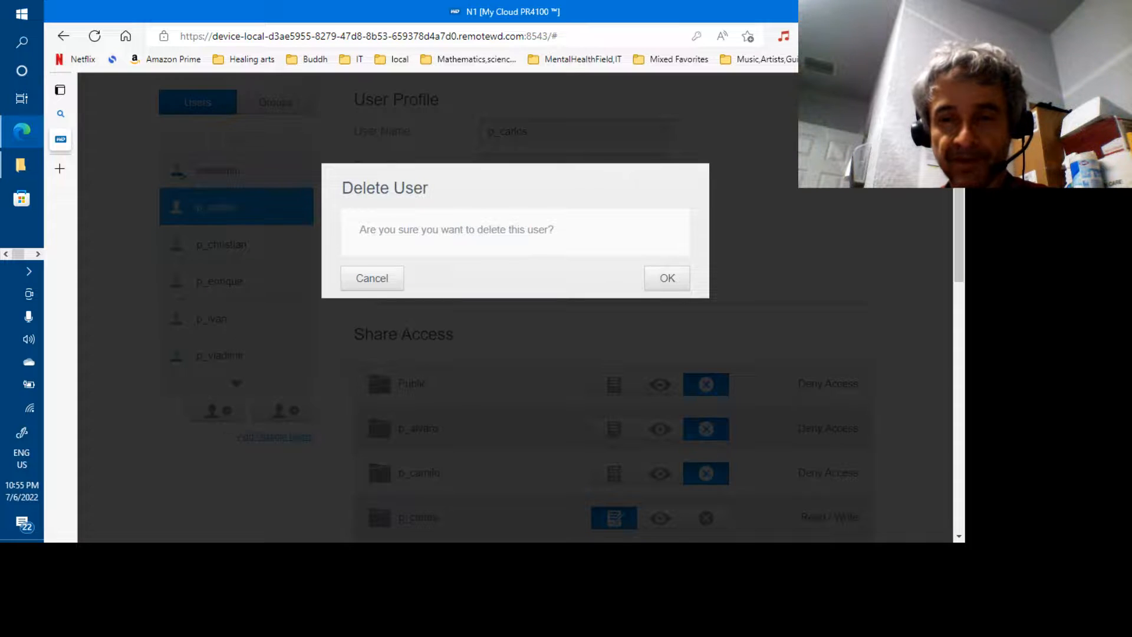
pyautogui.press('Return')
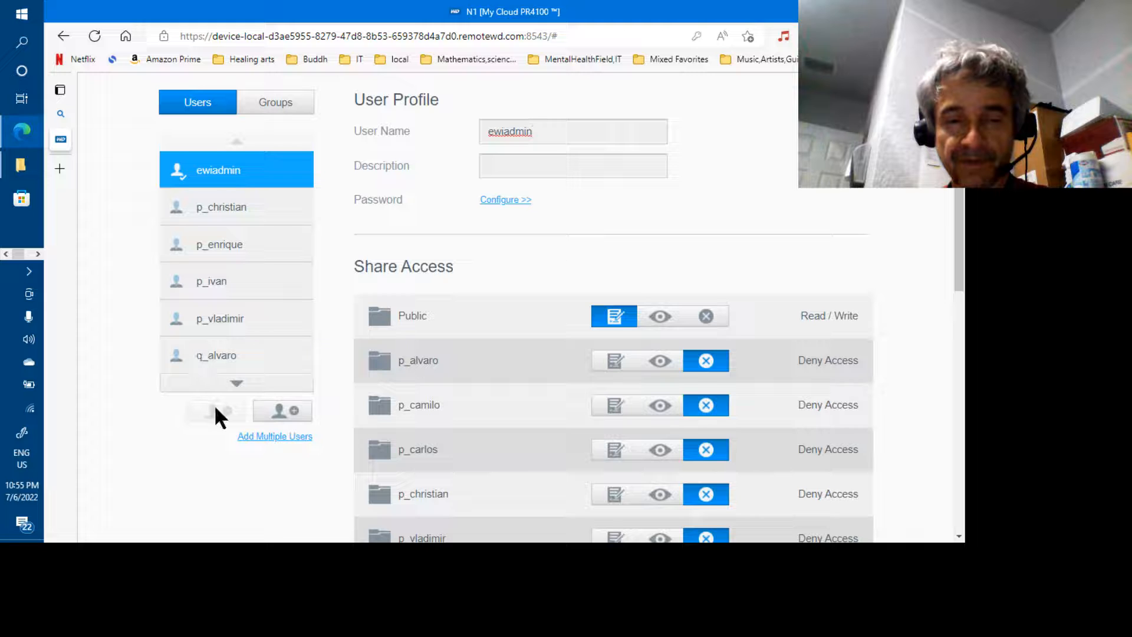
pyautogui.click(223, 213)
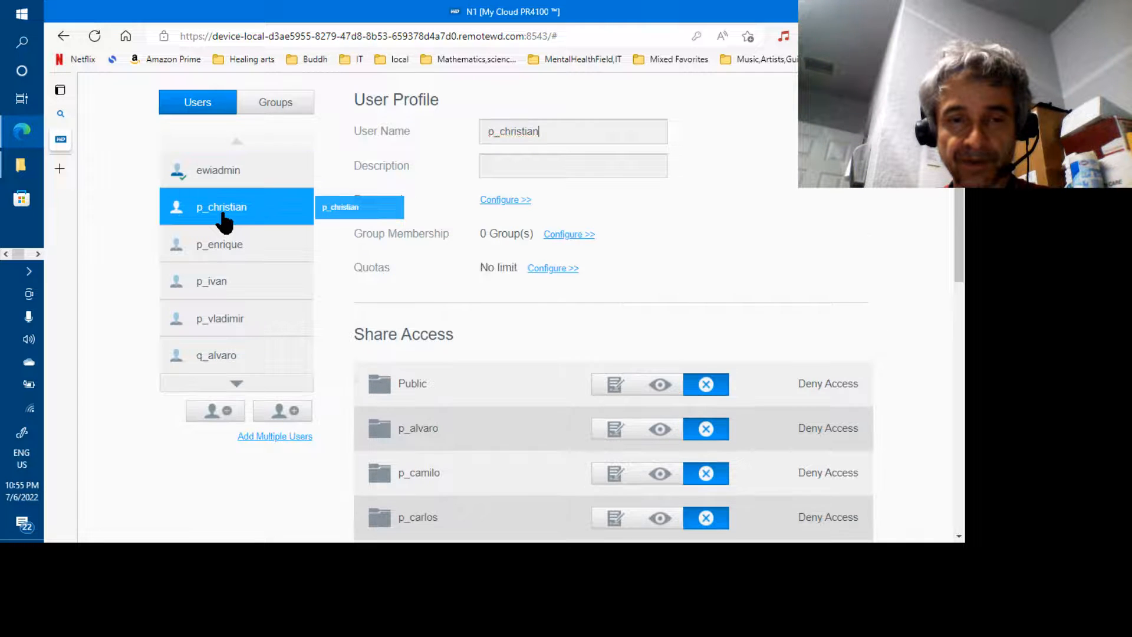
pyautogui.click(220, 413)
pyautogui.press('Escape')
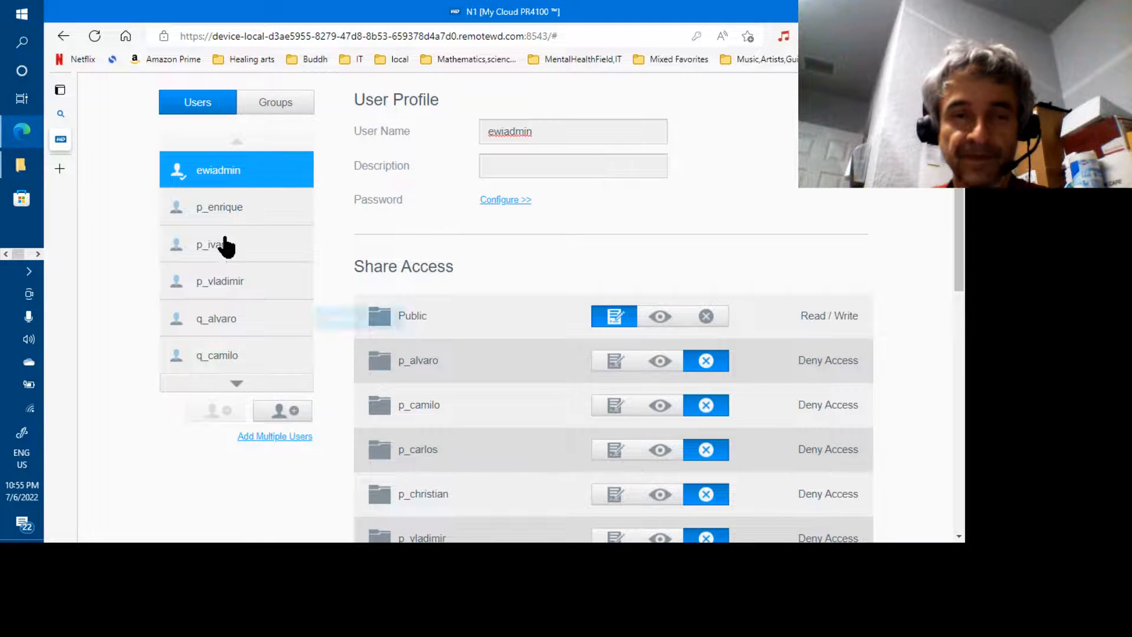
# Step: Delete the fifth and sixth of the seven imported primary p_ users from the local network users
pyautogui.click(227, 220)
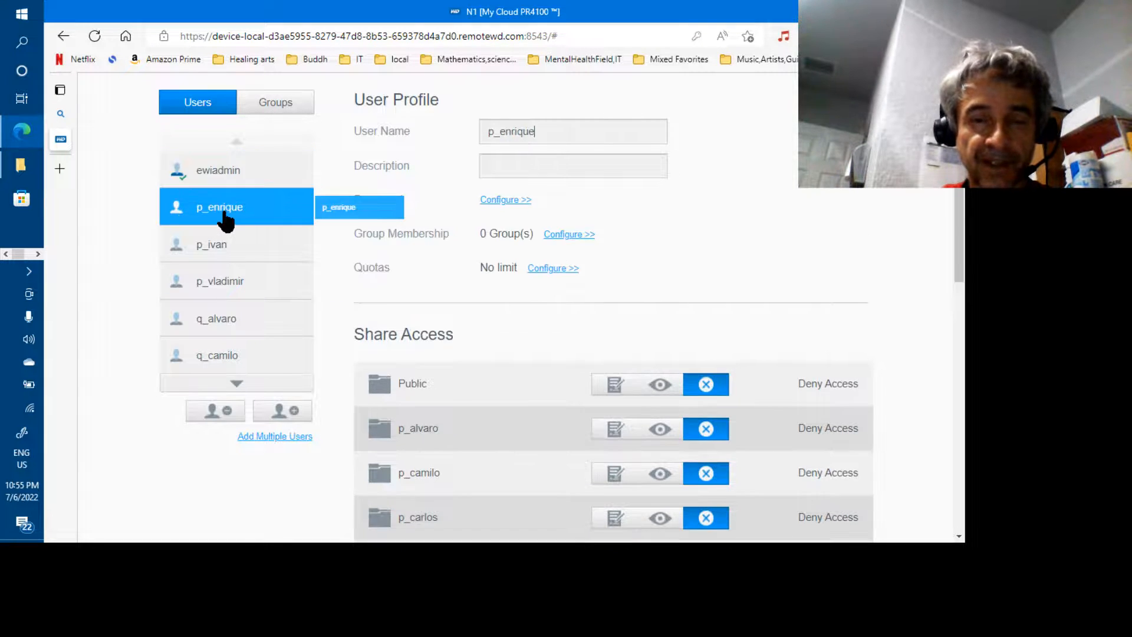
pyautogui.click(224, 406)
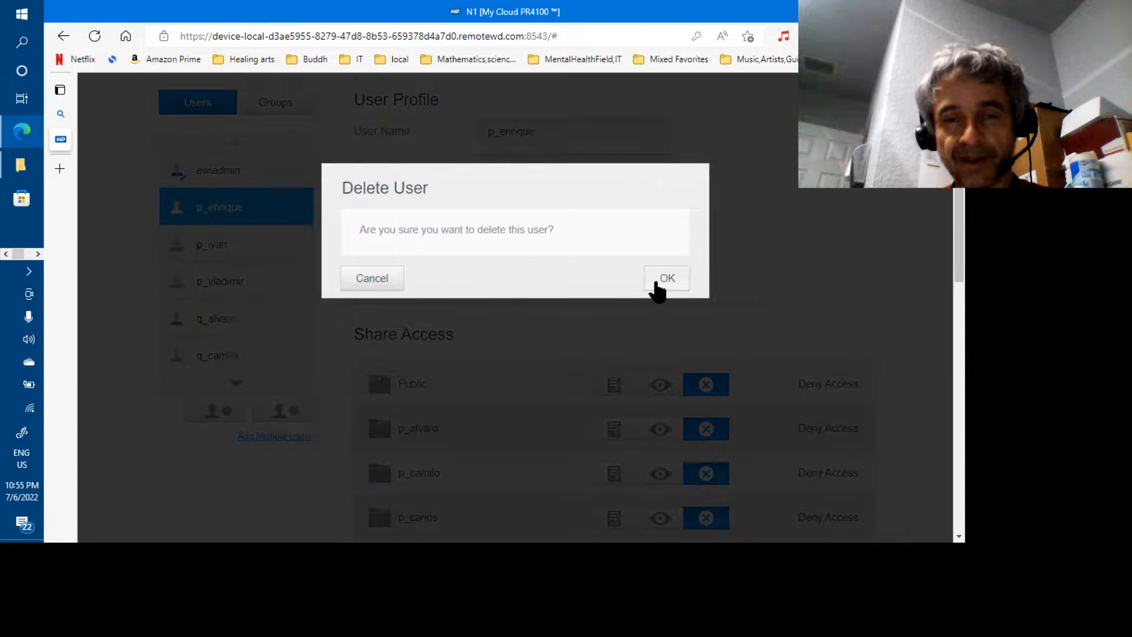
pyautogui.click(655, 283)
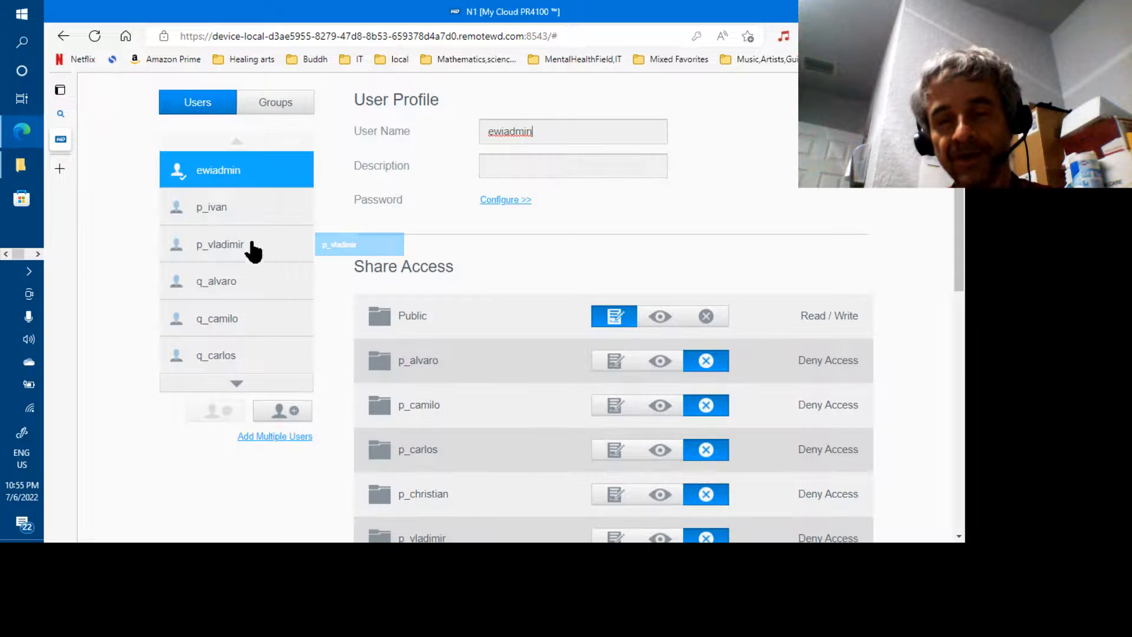
pyautogui.click(232, 222)
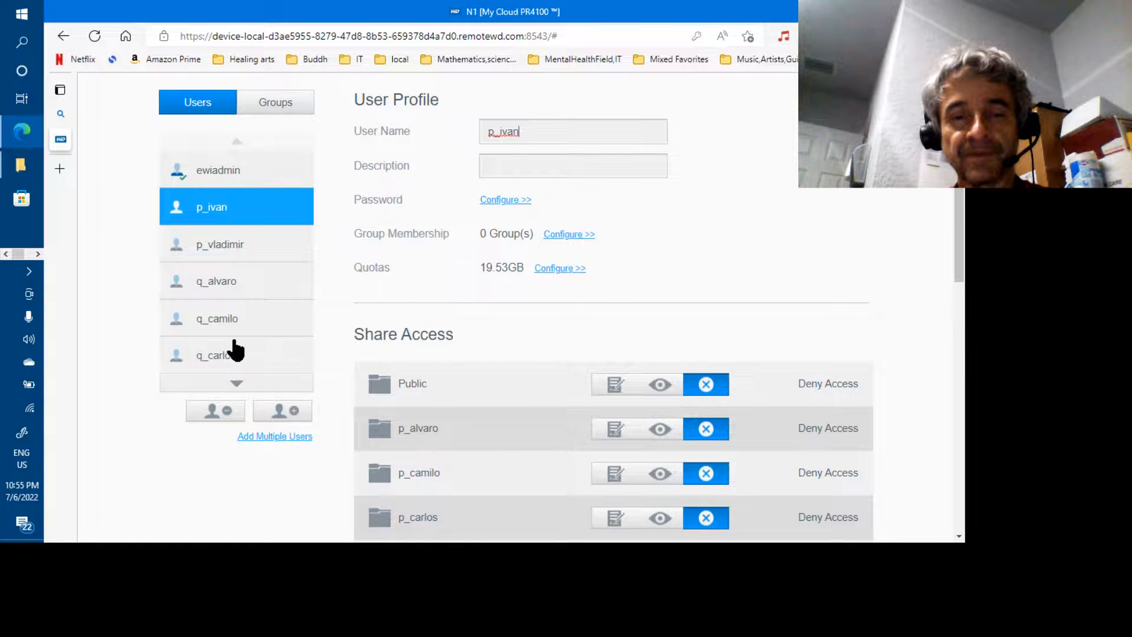
pyautogui.click(234, 406)
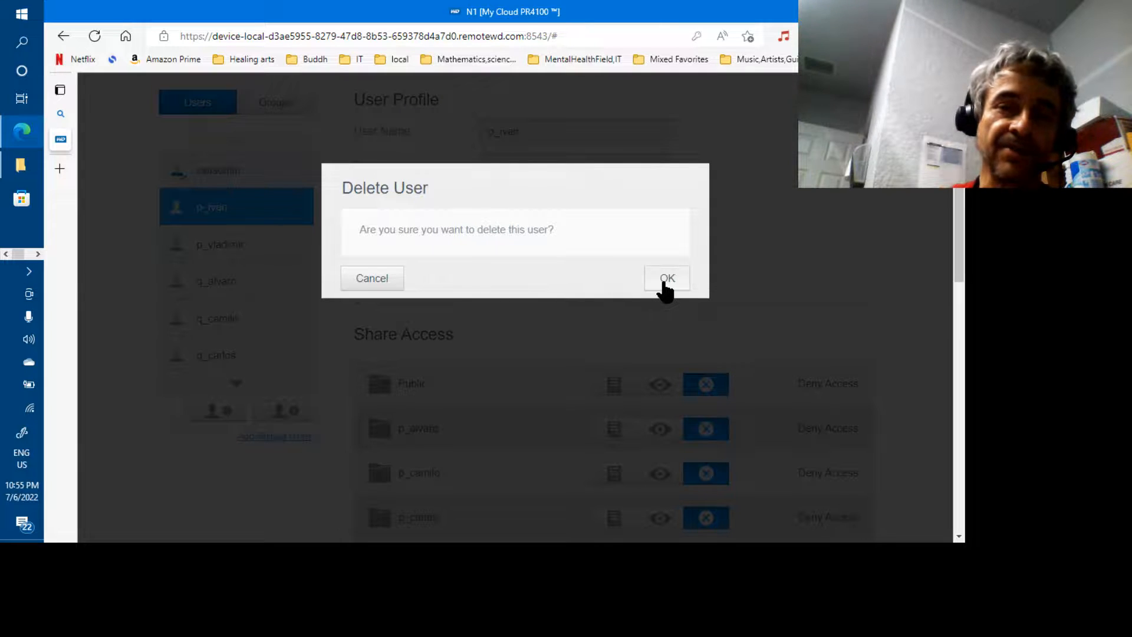
pyautogui.click(664, 282)
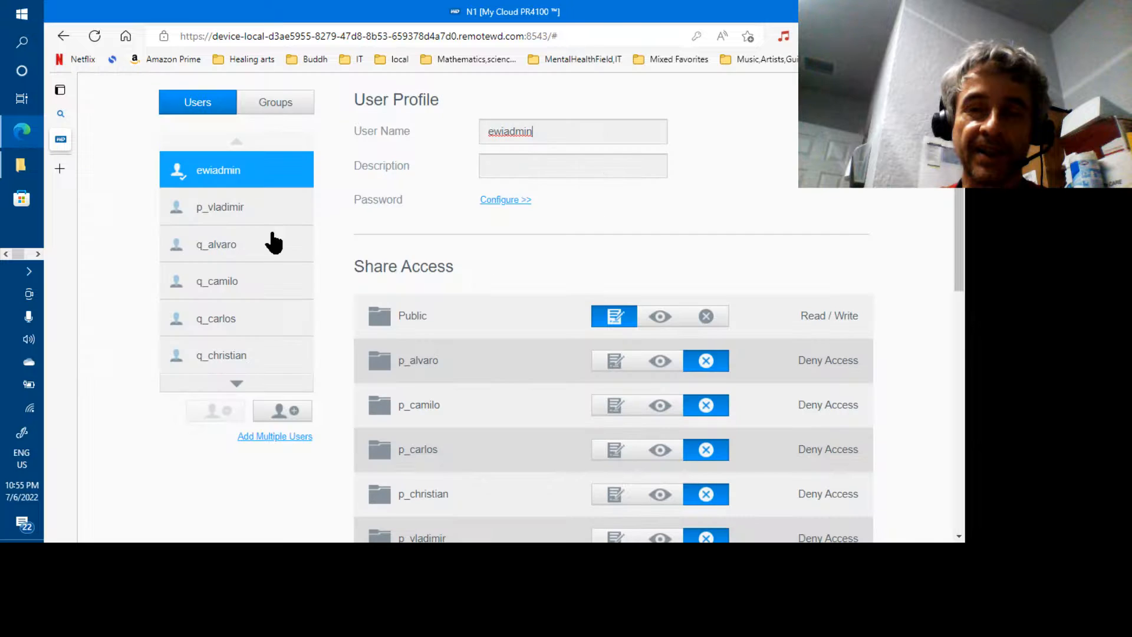
# Step: Delete the last remaining primary p_ user, listed directly below ewiadmin
pyautogui.click(235, 220)
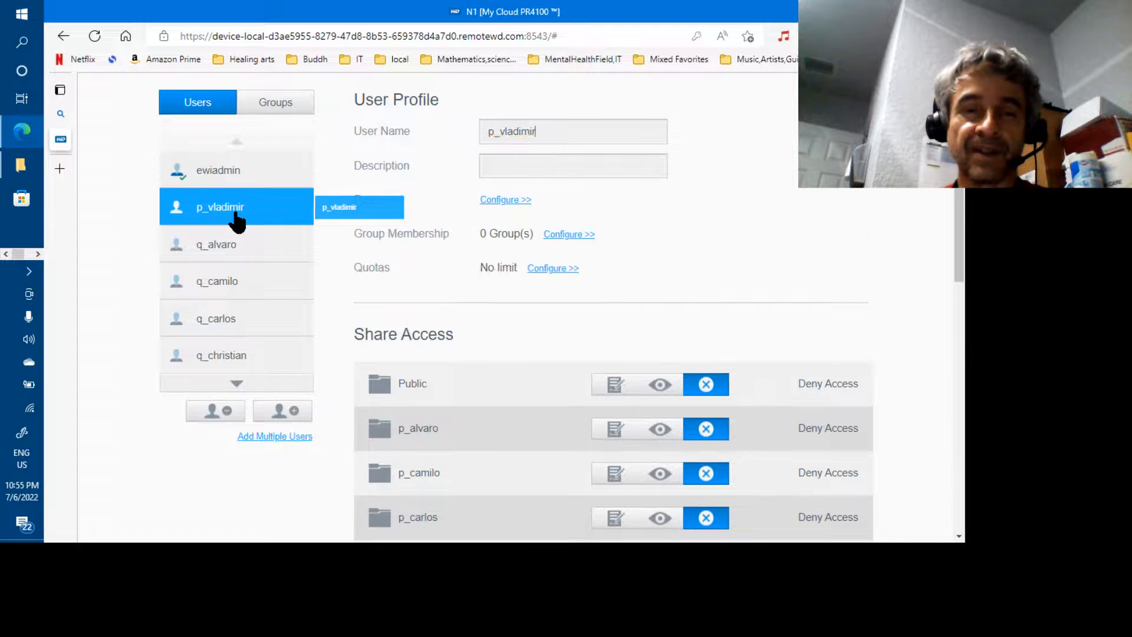
pyautogui.click(230, 405)
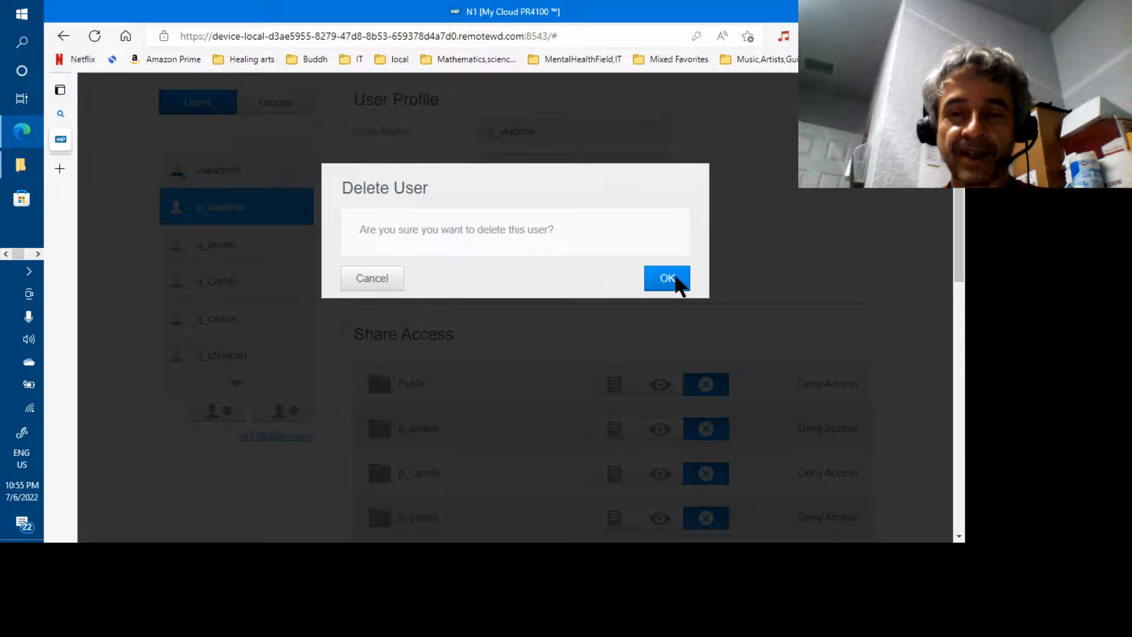
pyautogui.click(676, 278)
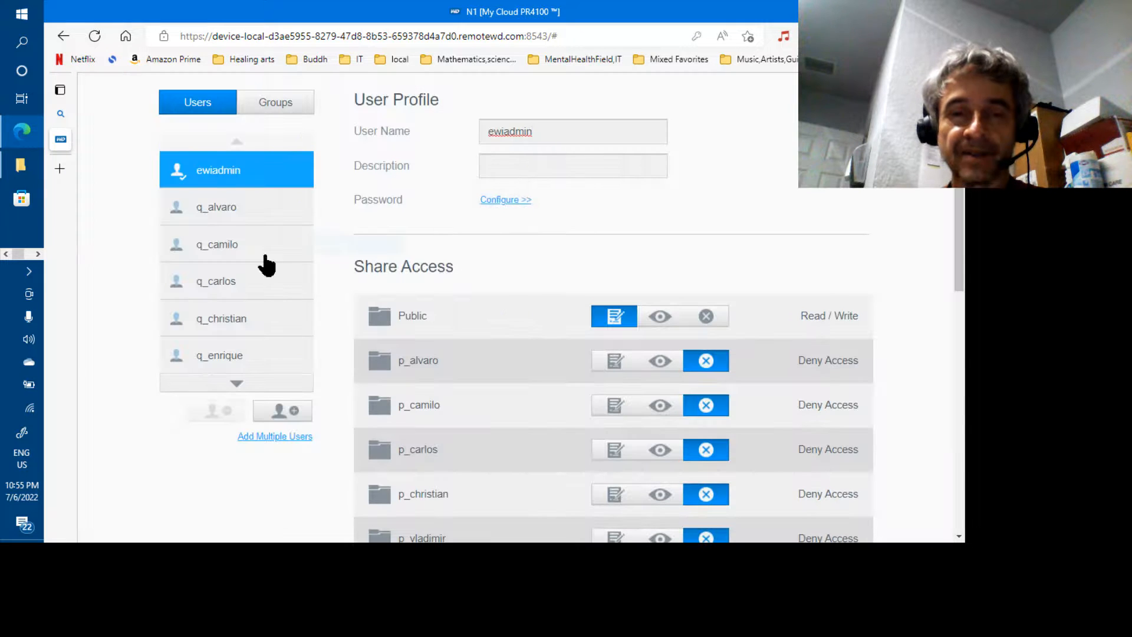
# Step: Delete the first two of the seven q_ users, taking each from directly below ewiadmin
pyautogui.click(229, 221)
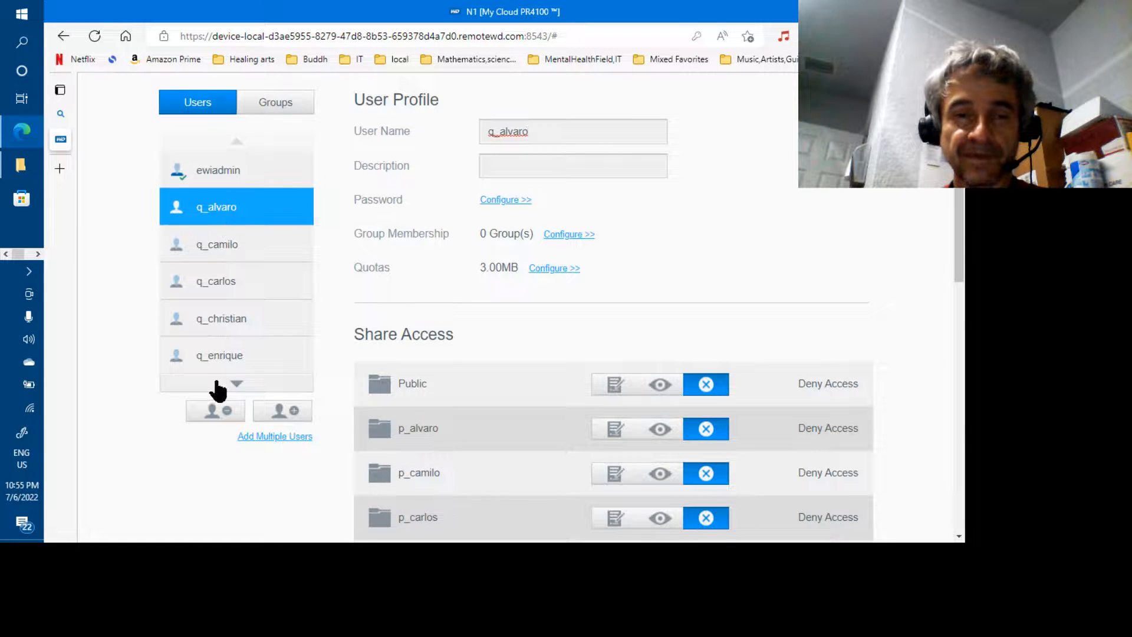
pyautogui.click(224, 410)
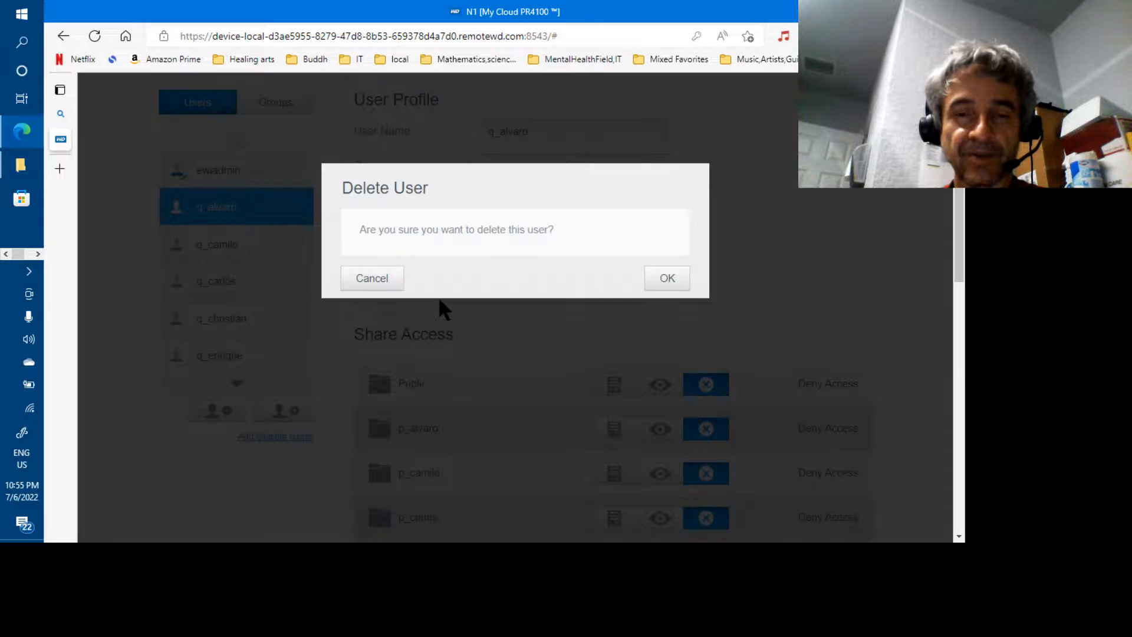
pyautogui.click(668, 278)
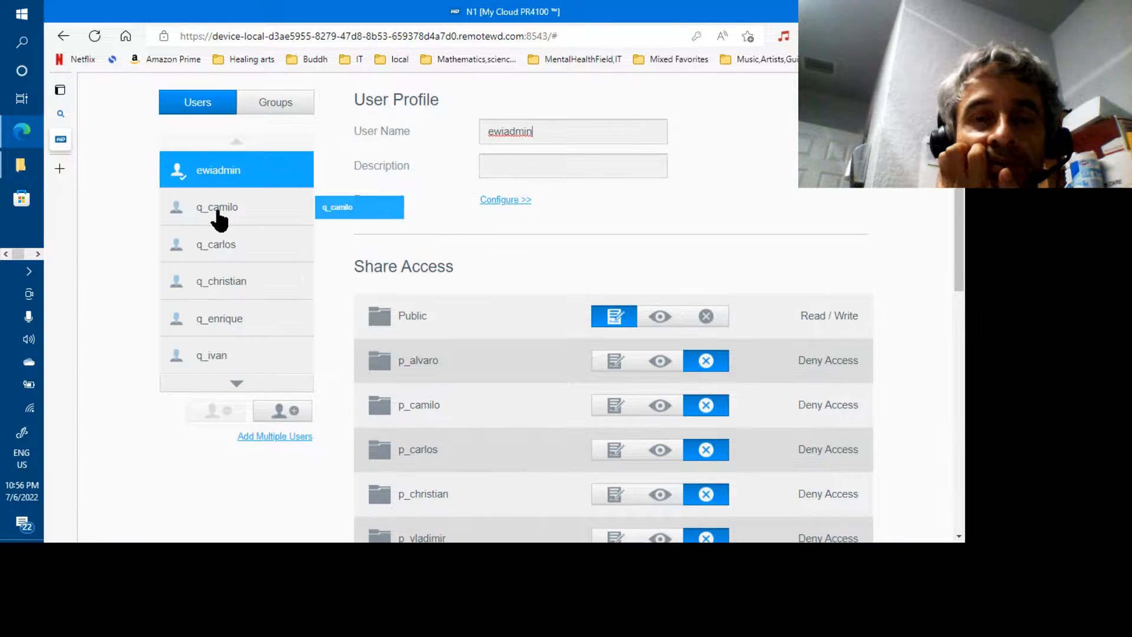
pyautogui.click(219, 218)
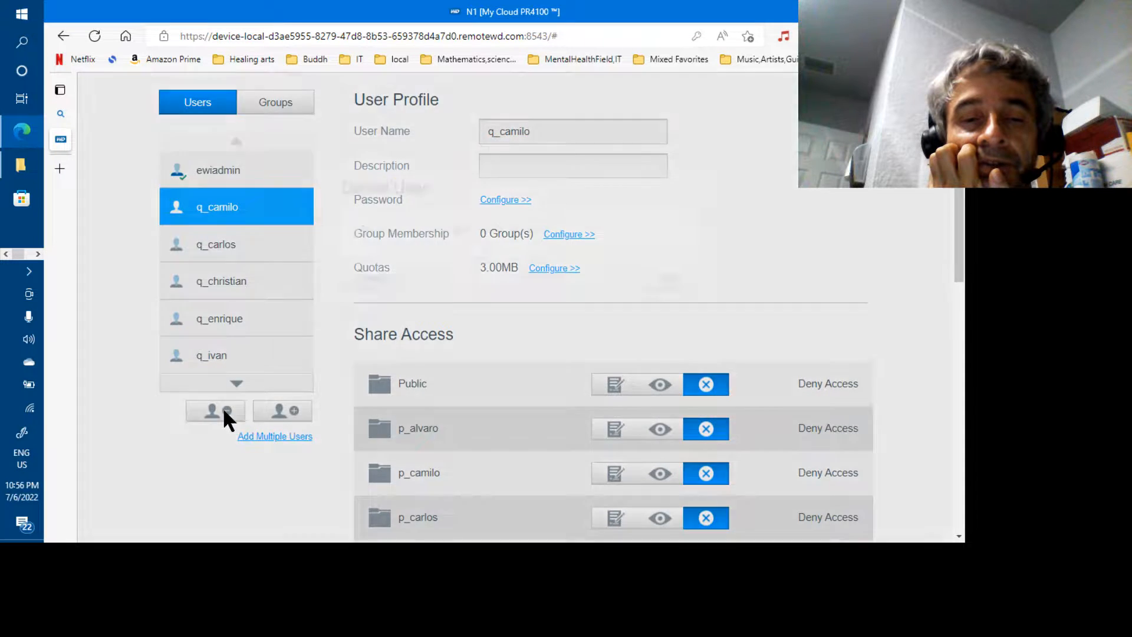
pyautogui.click(221, 408)
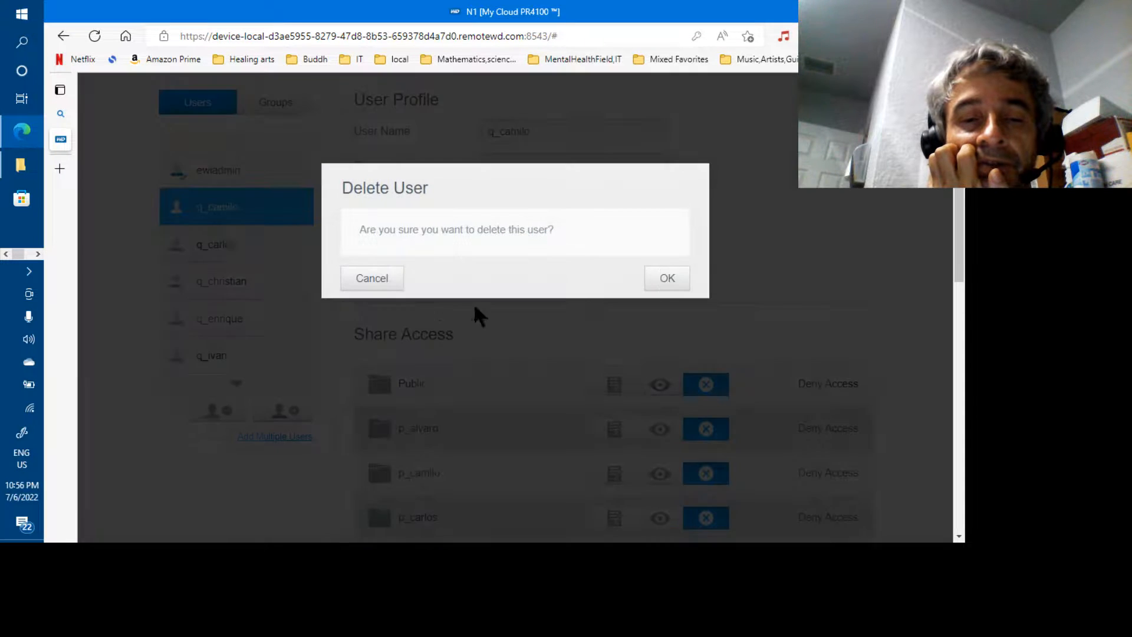
pyautogui.click(667, 278)
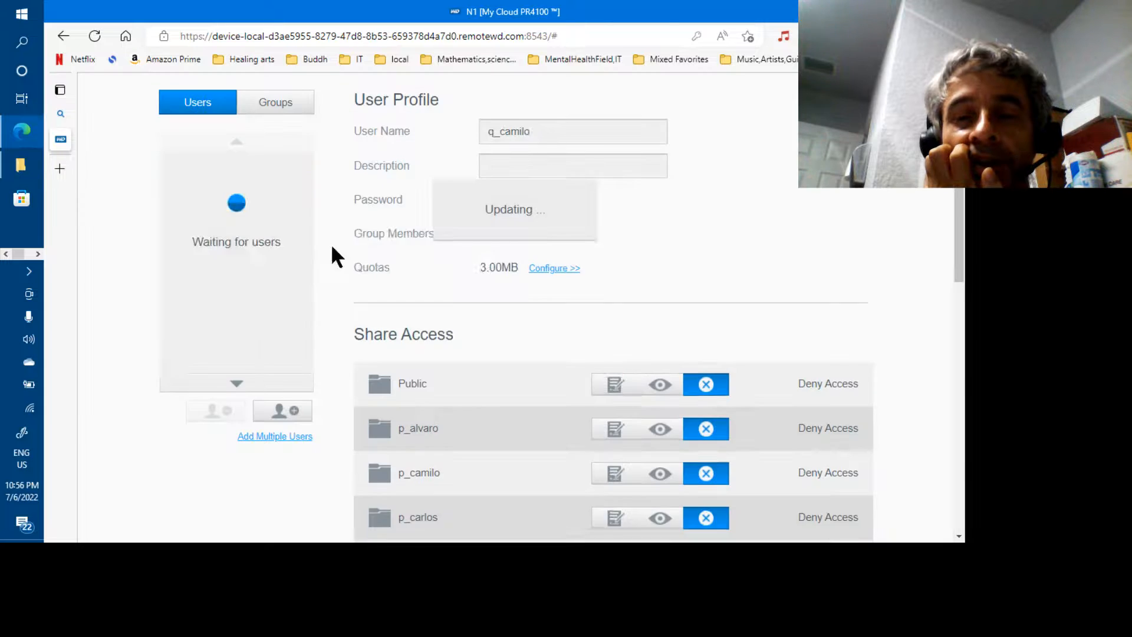
# Step: Delete the third and fourth of the seven q_ users from the local user list
pyautogui.click(223, 219)
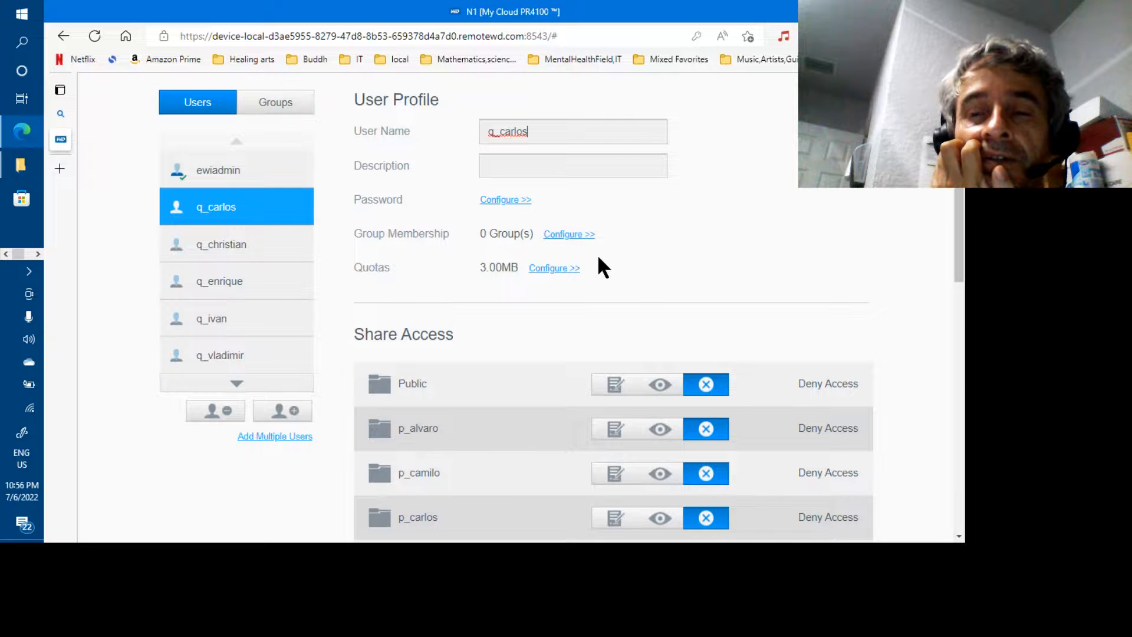
pyautogui.click(221, 402)
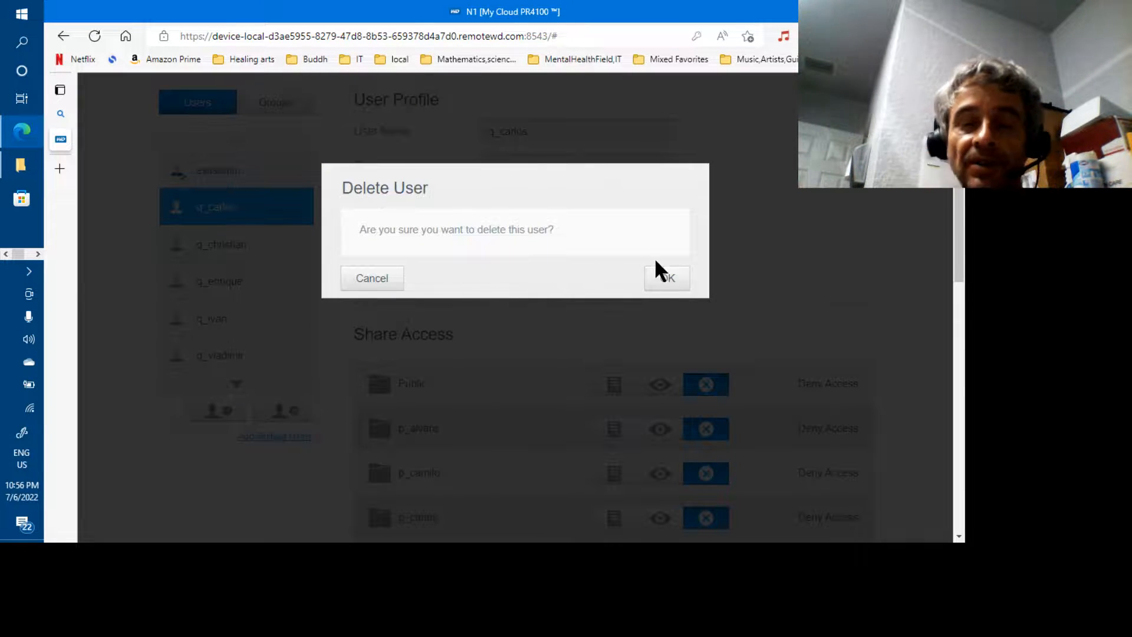
pyautogui.click(663, 279)
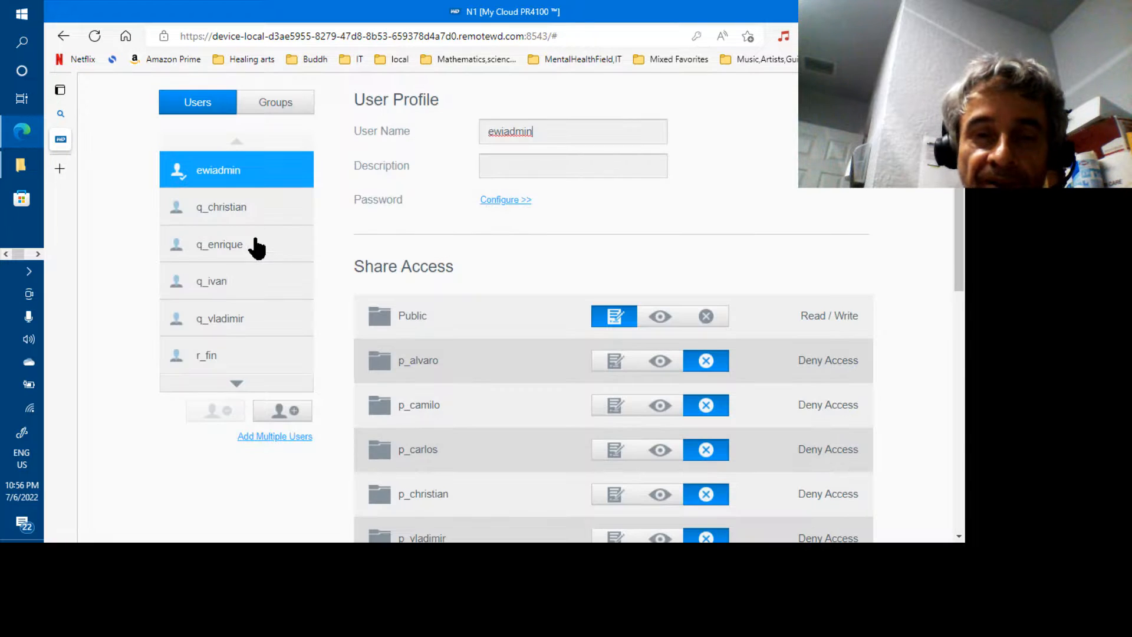
pyautogui.click(239, 218)
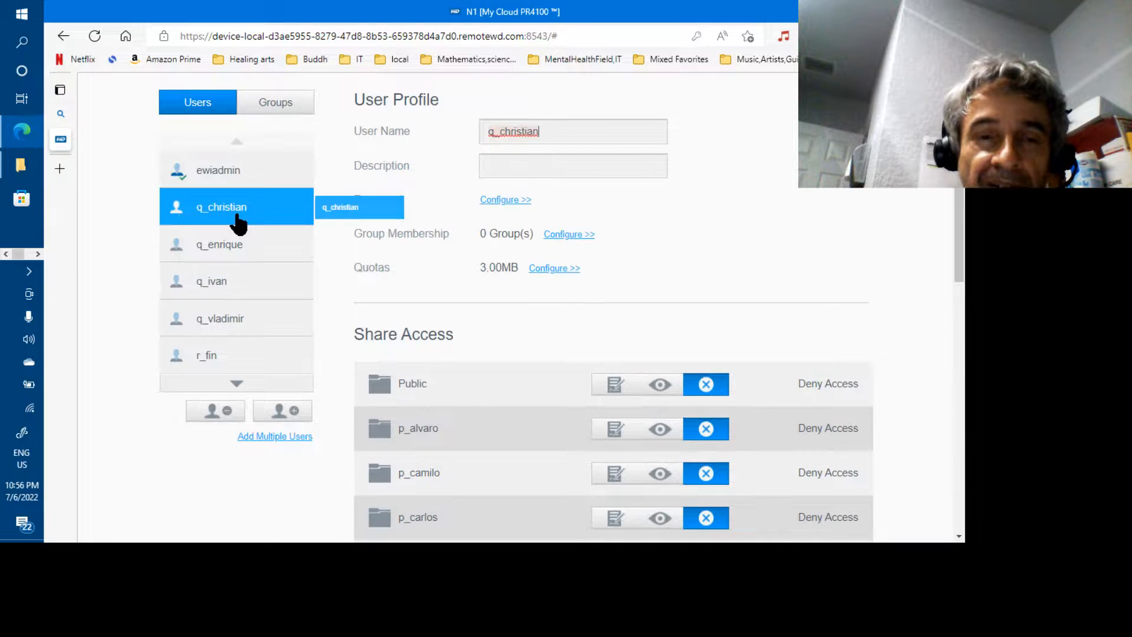
pyautogui.click(221, 414)
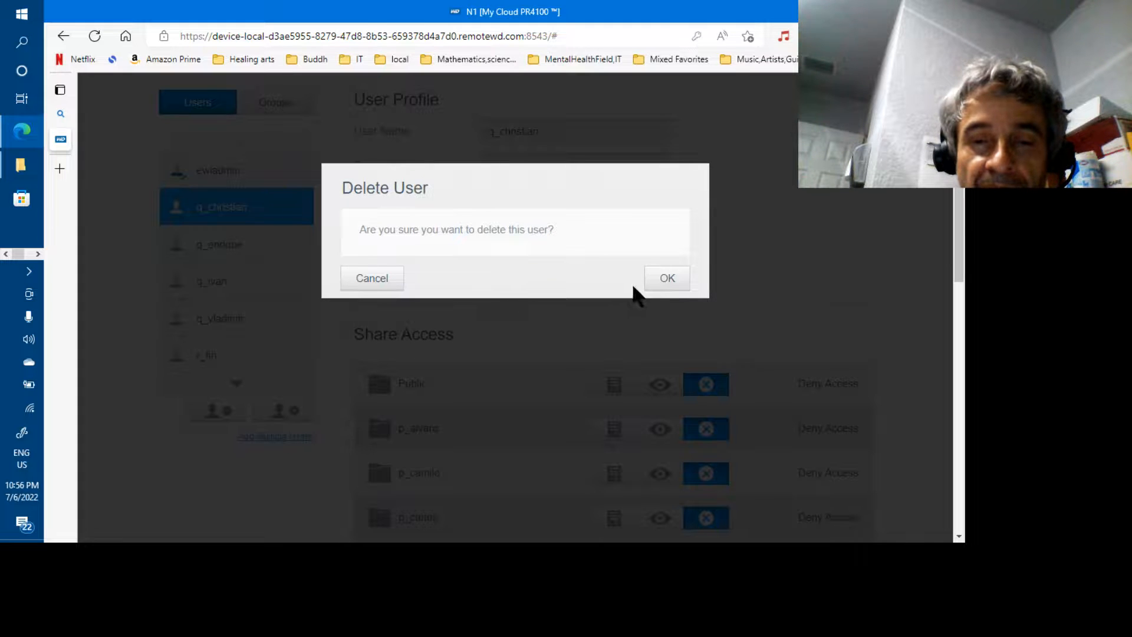
pyautogui.click(663, 281)
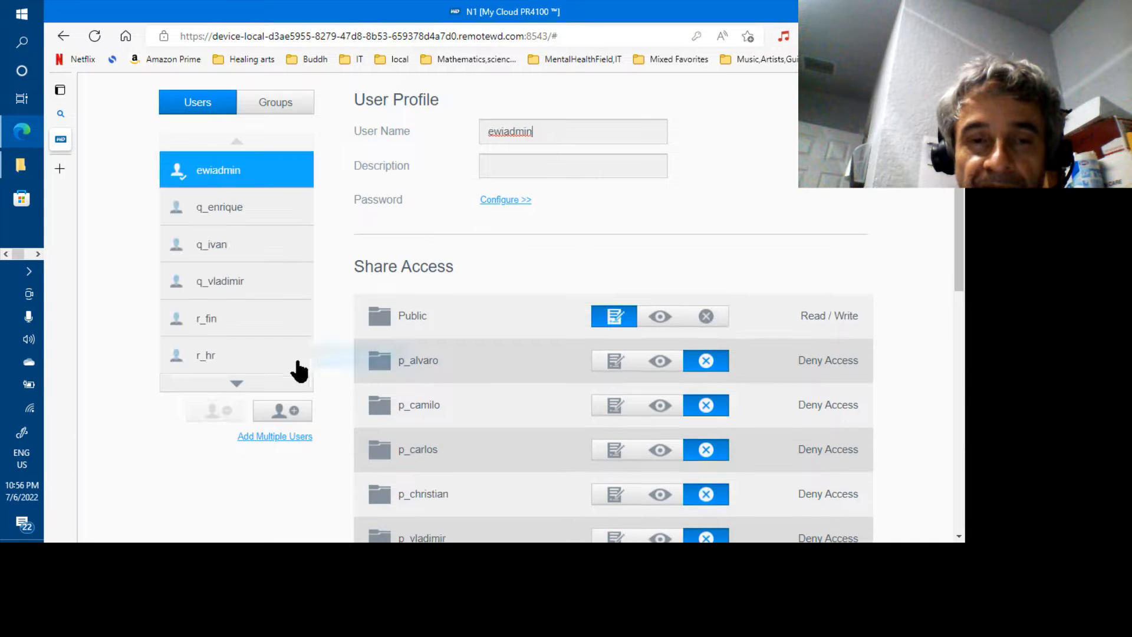
# Step: Delete the three remaining q_ users listed between ewiadmin and r_fin
pyautogui.click(220, 221)
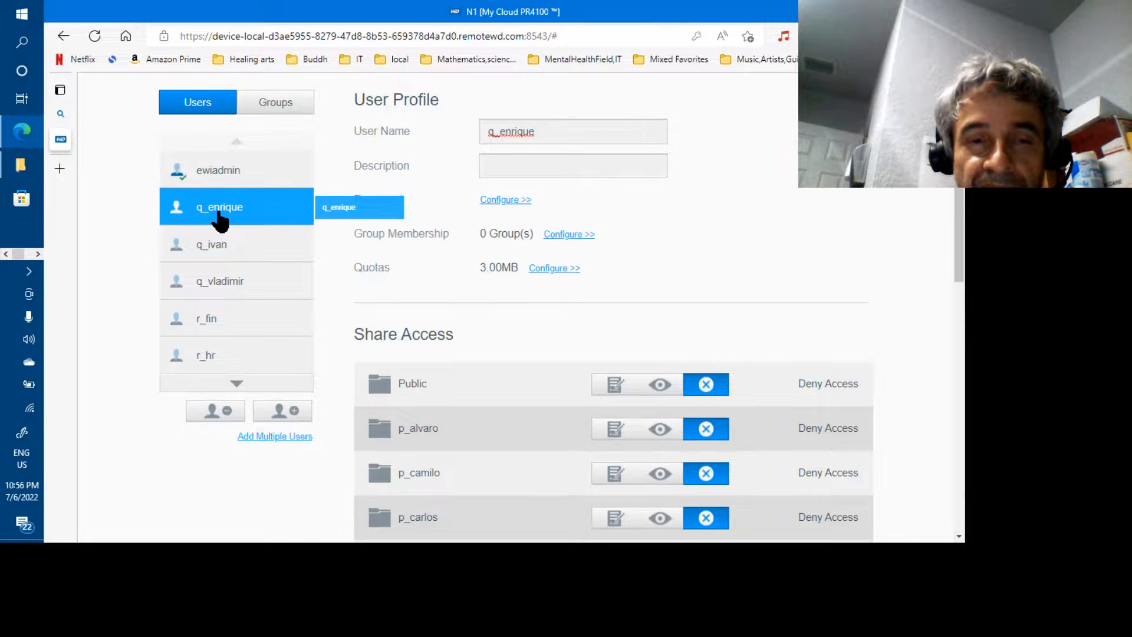
pyautogui.click(217, 412)
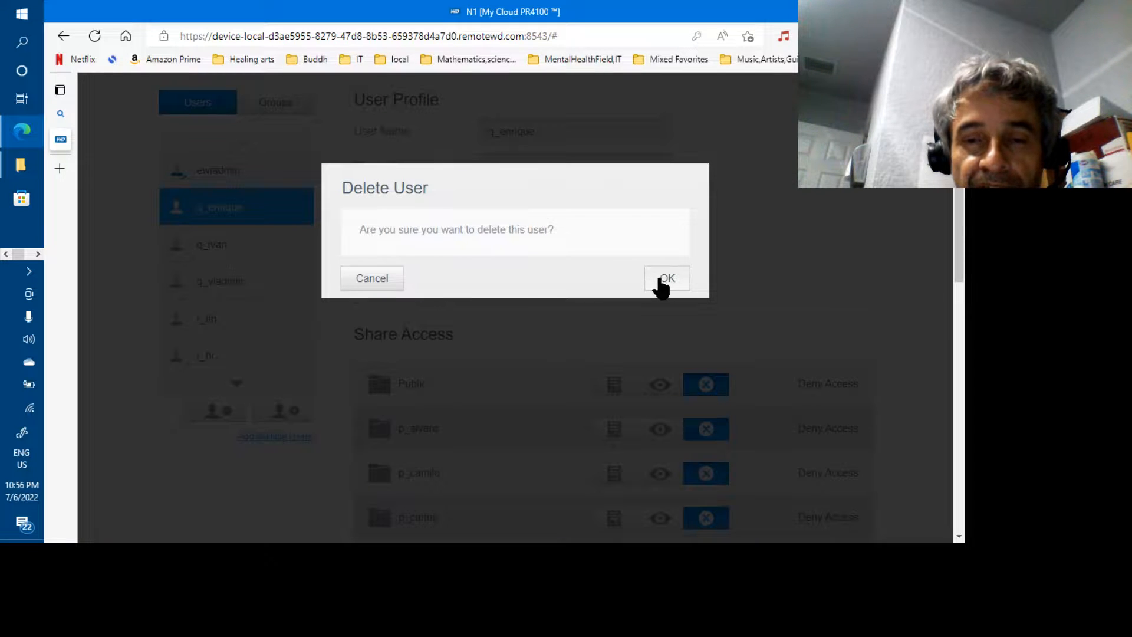
pyautogui.click(661, 279)
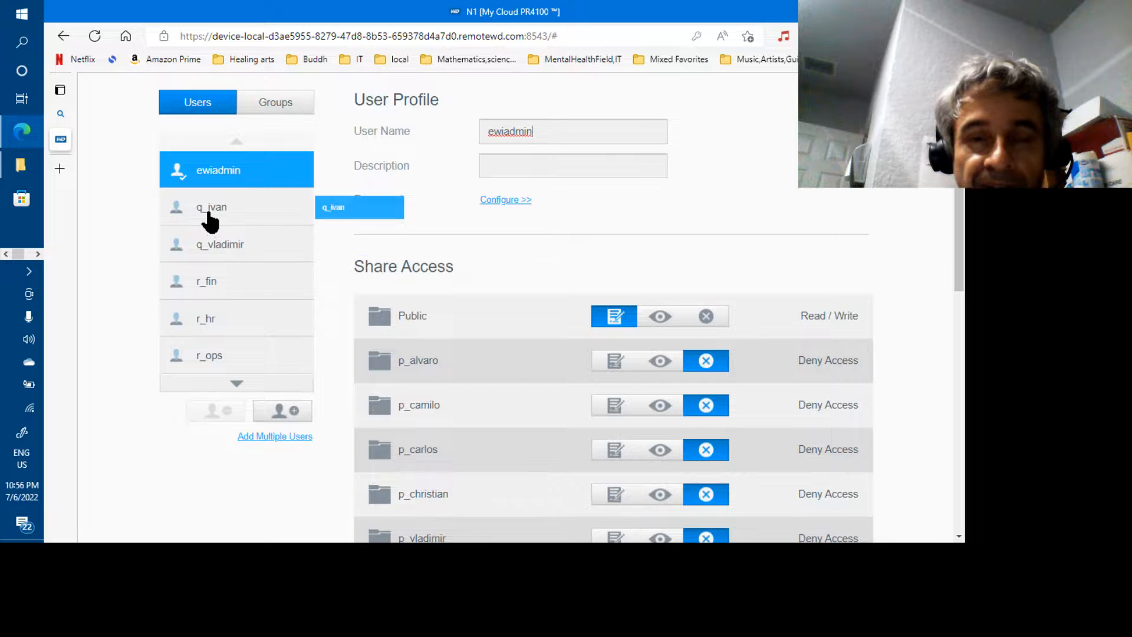
pyautogui.click(208, 220)
pyautogui.moveTo(209, 220); pyautogui.dragTo(216, 398)
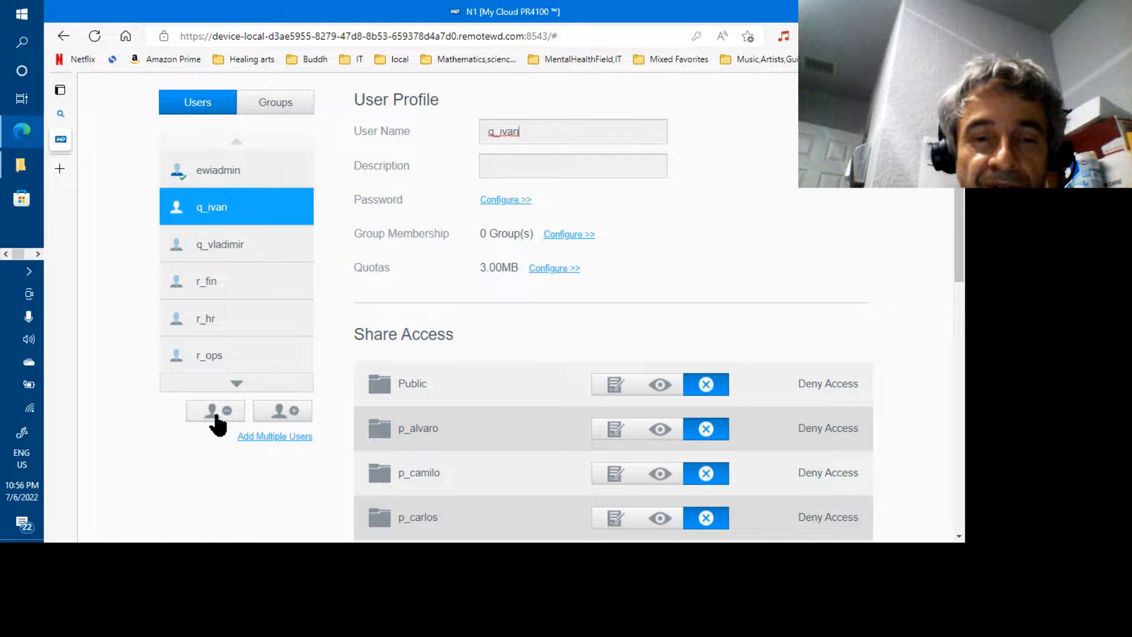
pyautogui.click(215, 411)
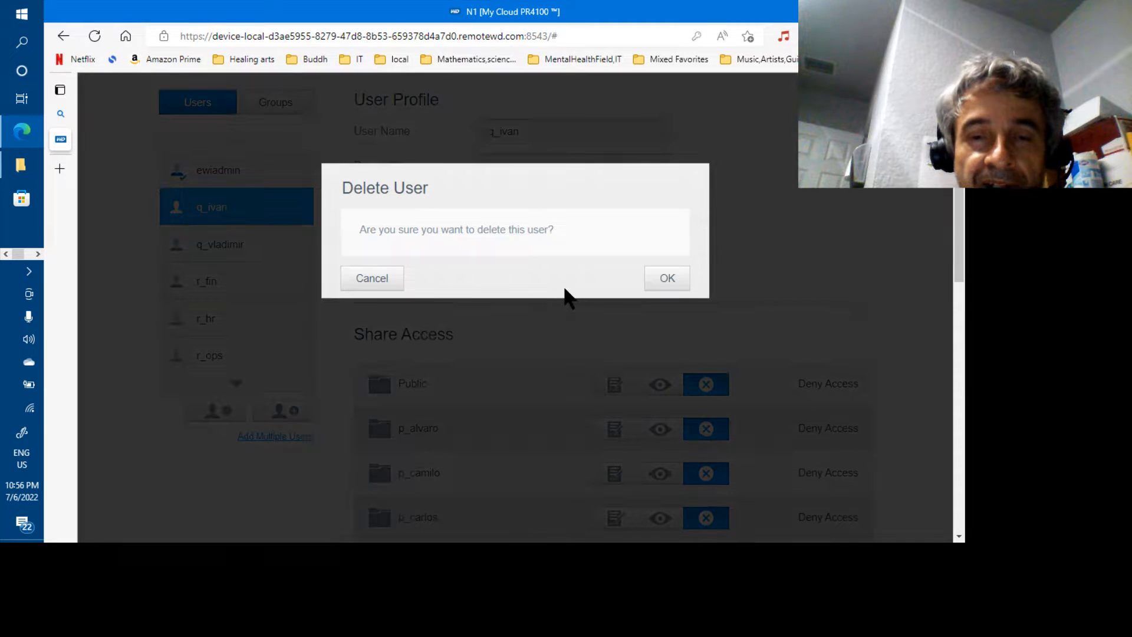
pyautogui.click(668, 280)
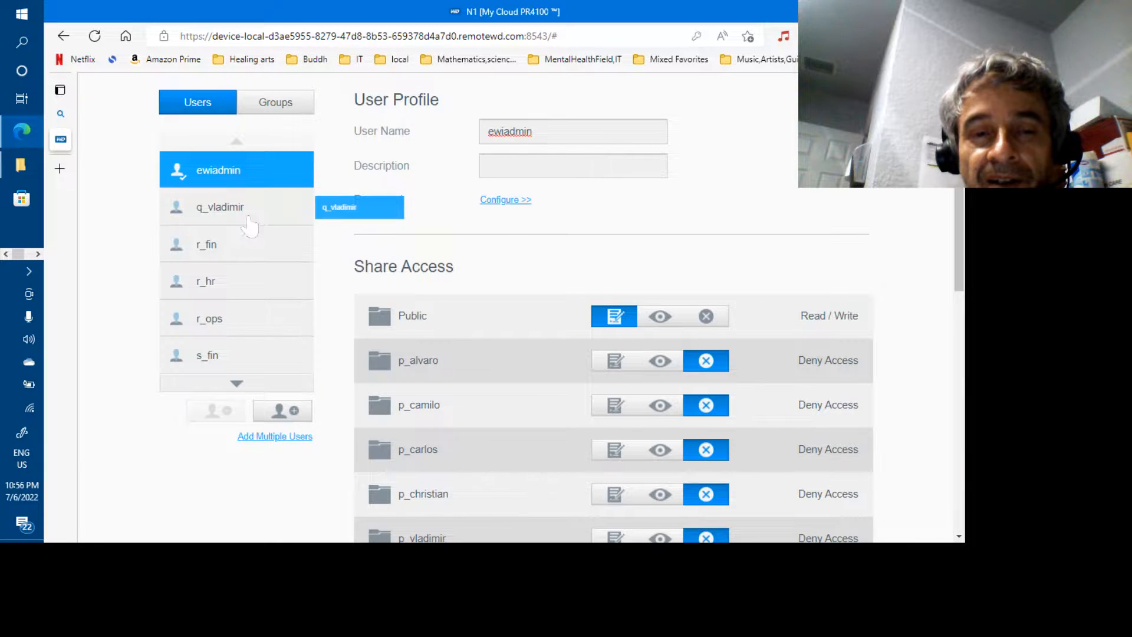
pyautogui.click(246, 223)
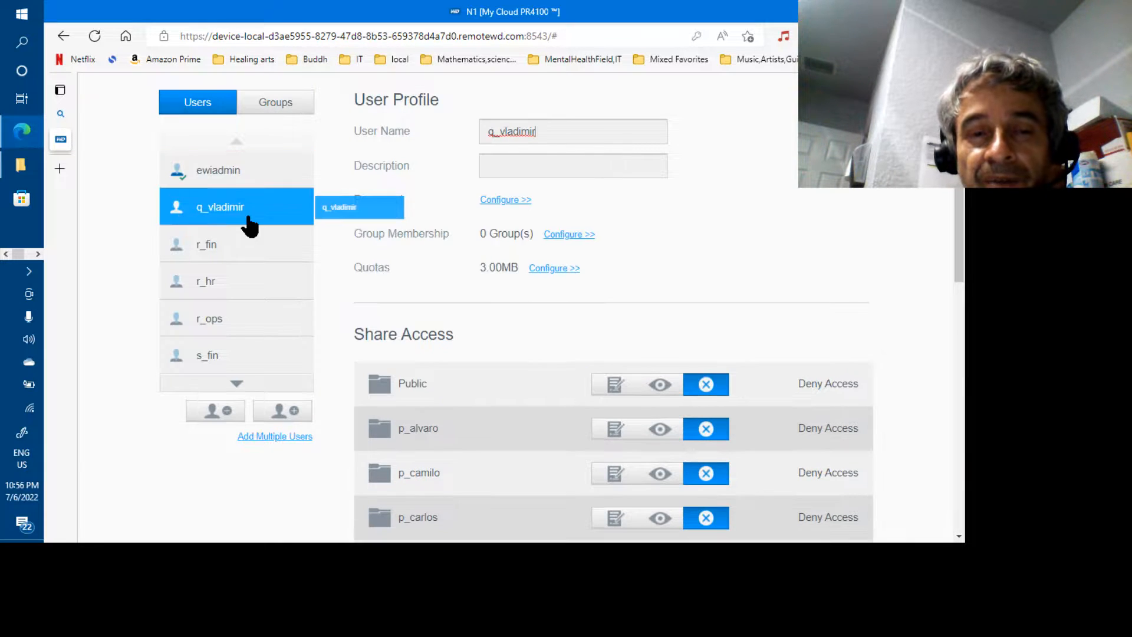
pyautogui.click(224, 414)
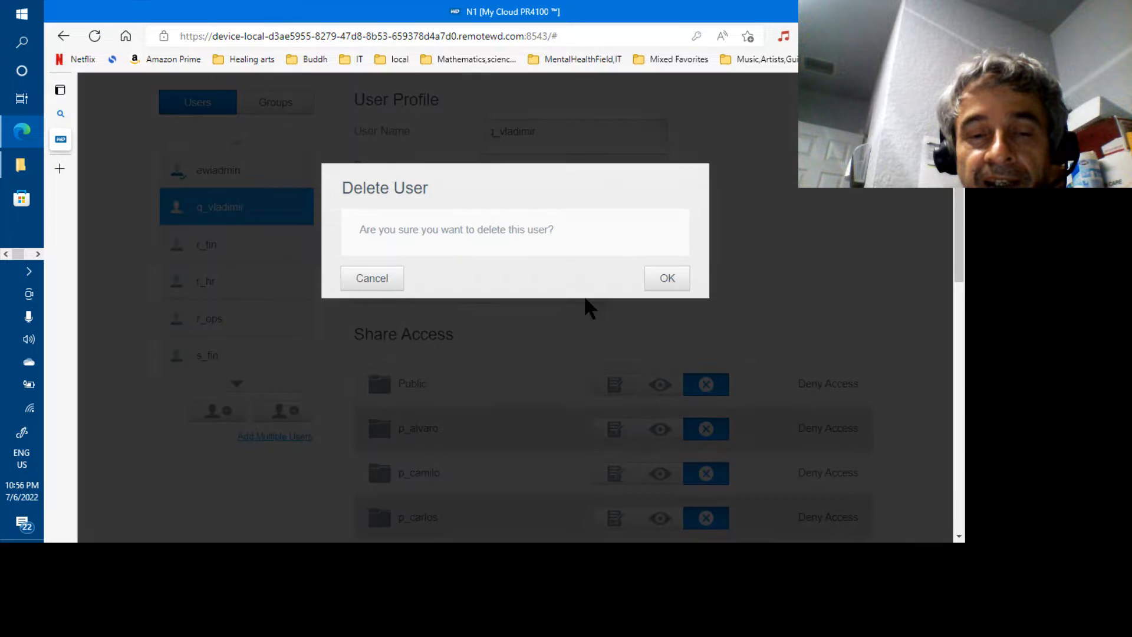
pyautogui.click(673, 282)
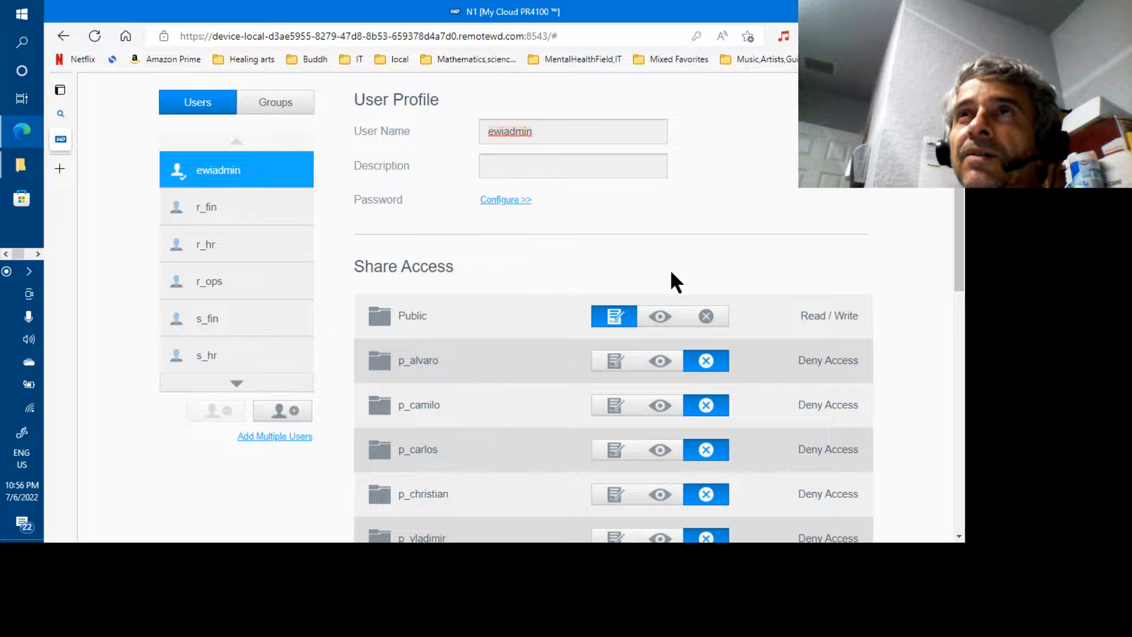
# Step: Delete the three r_ users r_fin, r_hr and r_ops from the local user list
pyautogui.moveTo(265, 212); pyautogui.dragTo(248, 220)
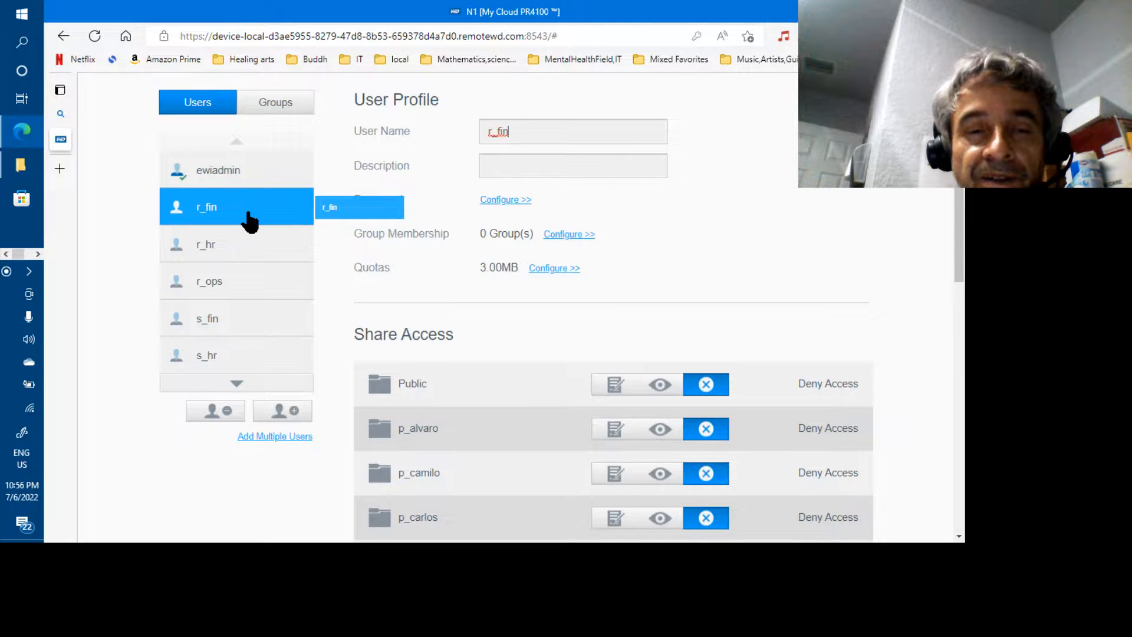
pyautogui.click(220, 408)
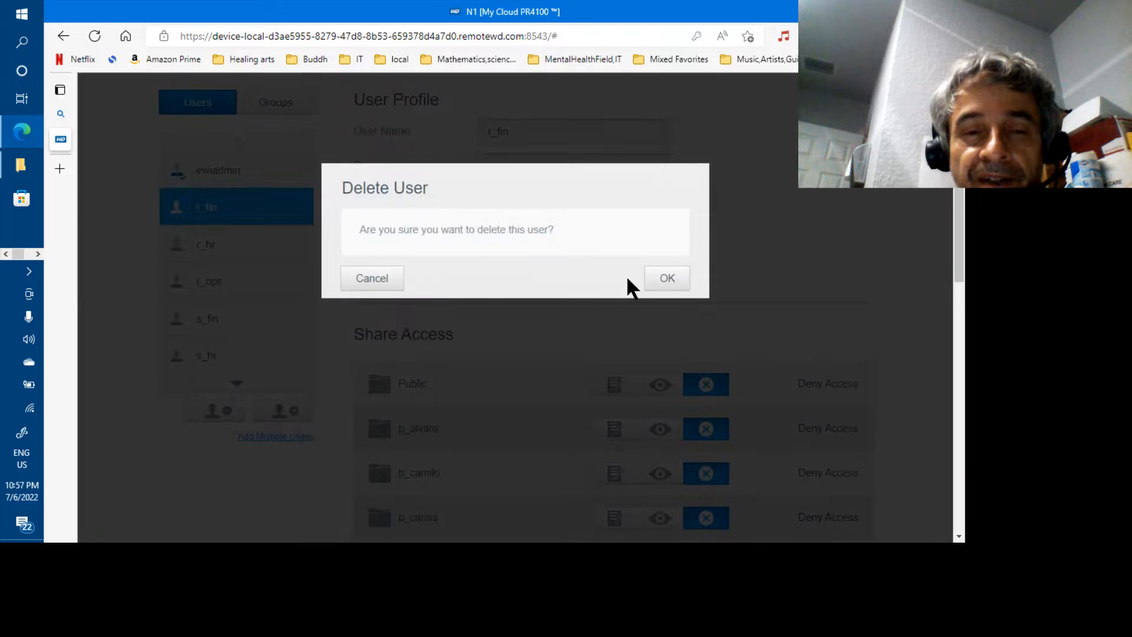
pyautogui.click(663, 282)
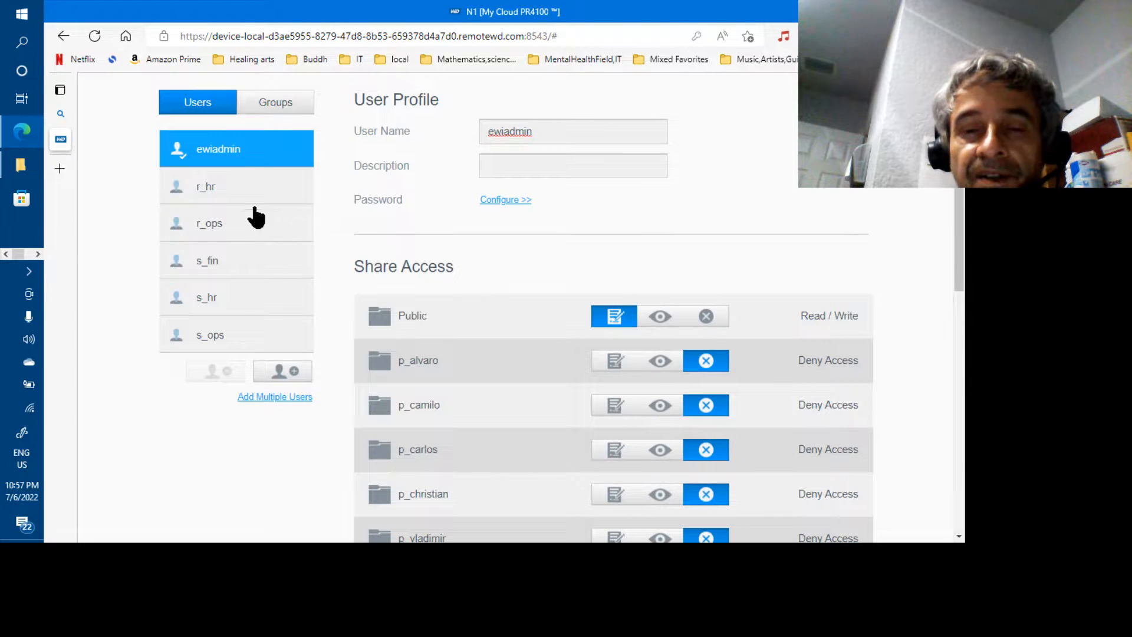
pyautogui.click(209, 194)
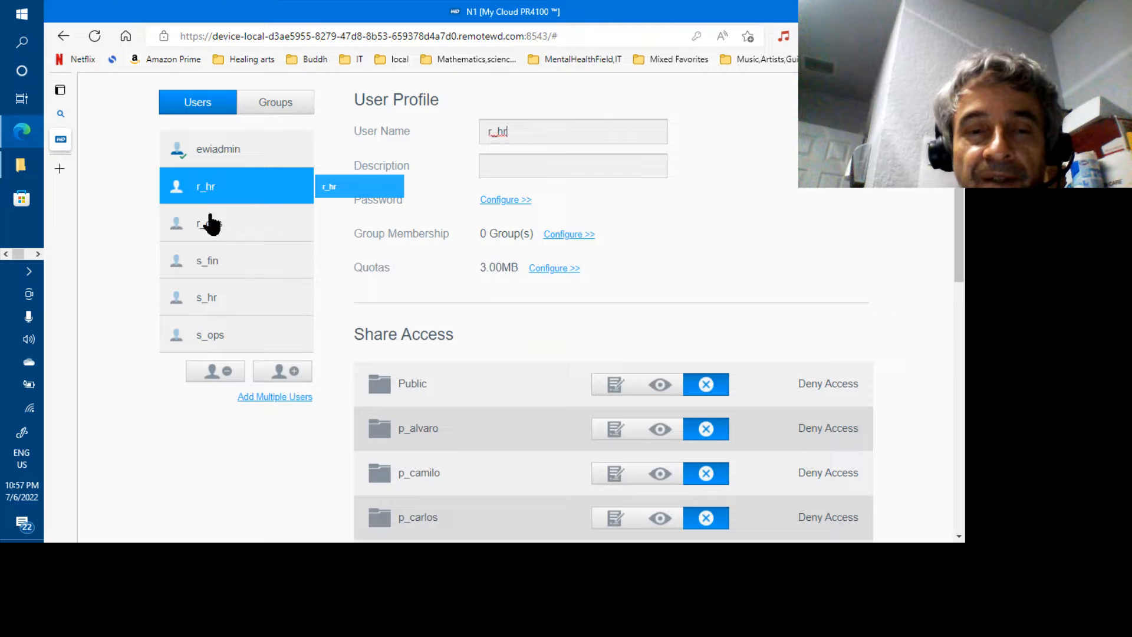
pyautogui.click(222, 371)
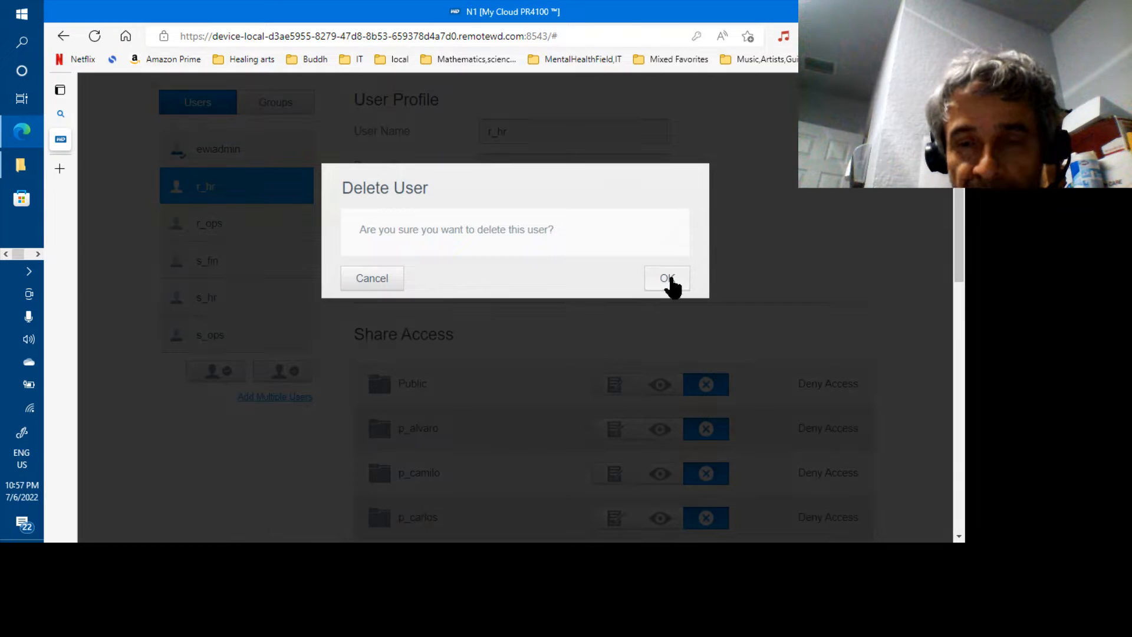
pyautogui.click(667, 280)
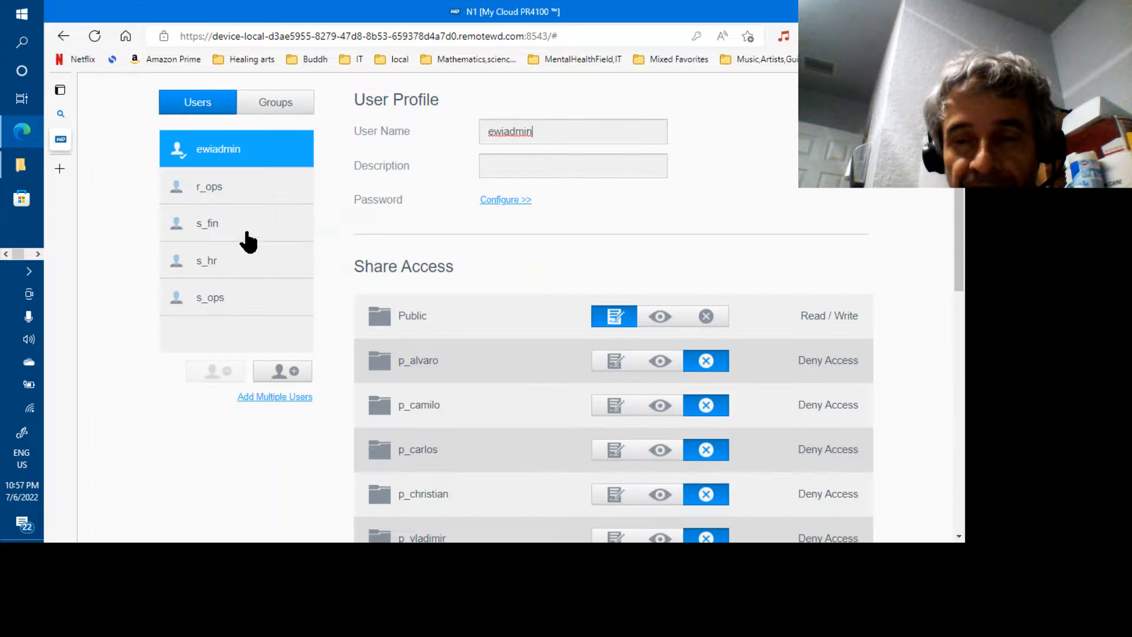
pyautogui.click(213, 200)
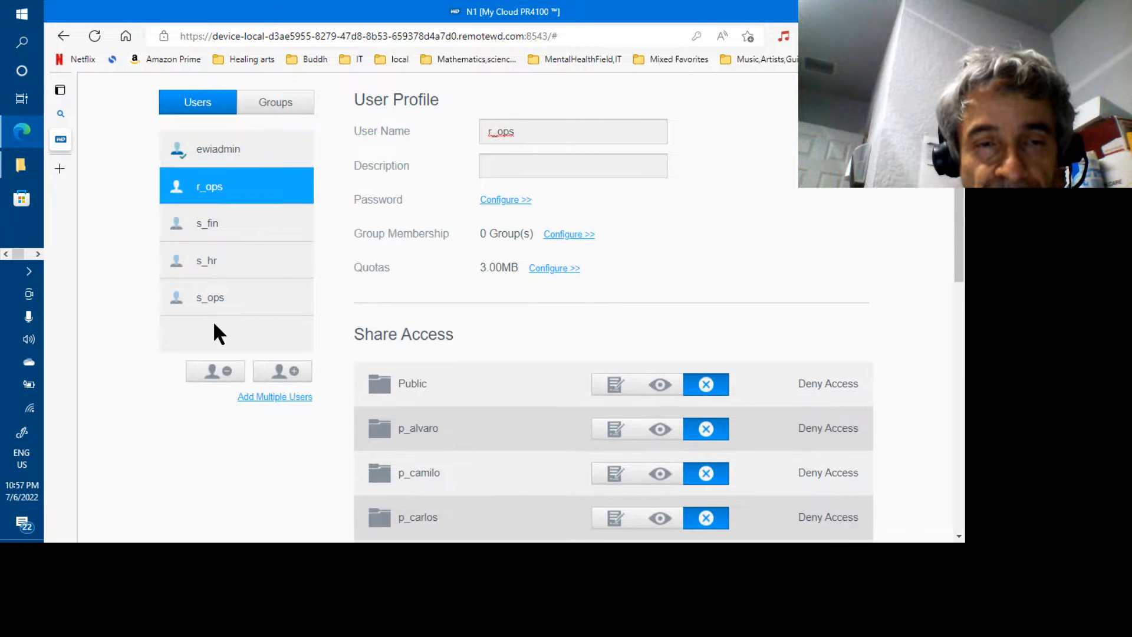
pyautogui.click(220, 370)
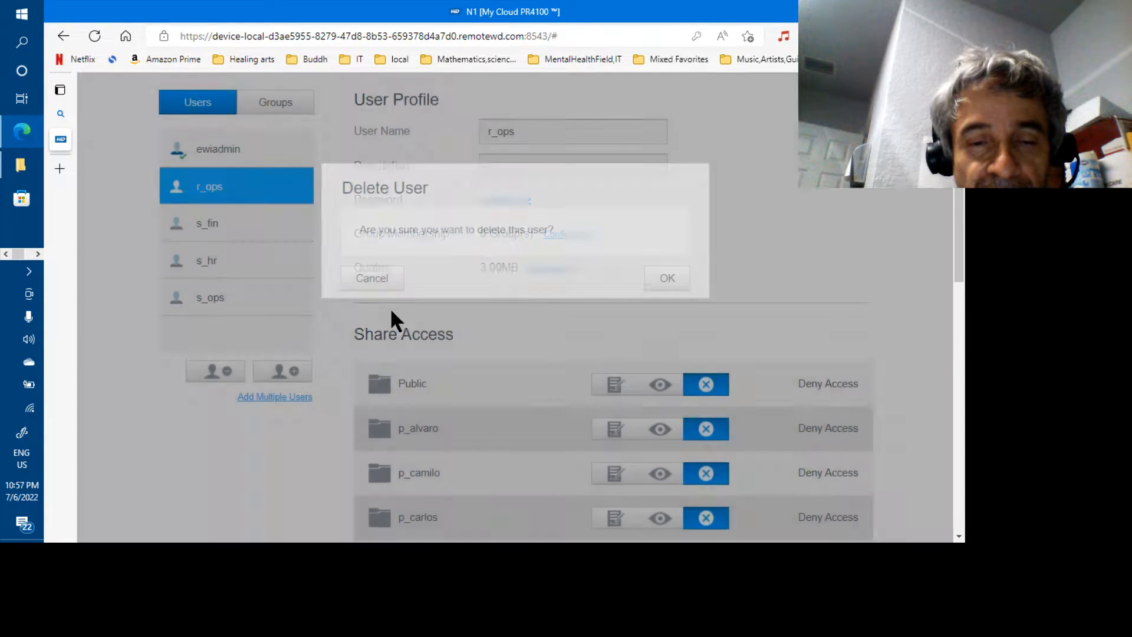
pyautogui.click(664, 280)
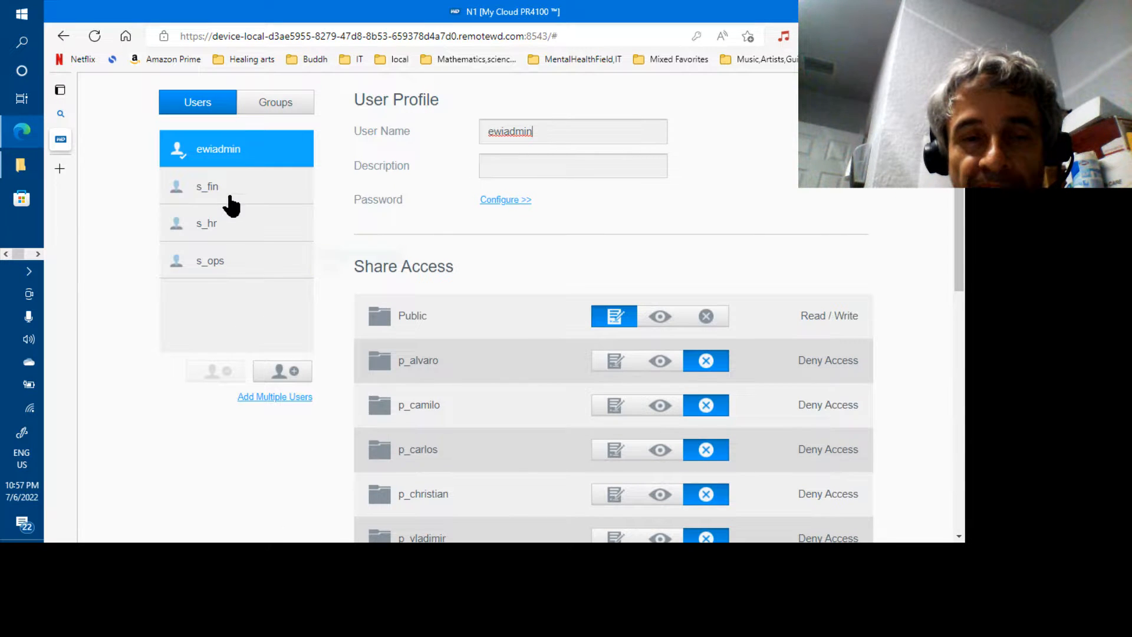
# Step: Delete the three s_ users s_fin, s_hr and s_ops, leaving only ewiadmin in the local user list
pyautogui.moveTo(231, 206); pyautogui.dragTo(228, 203)
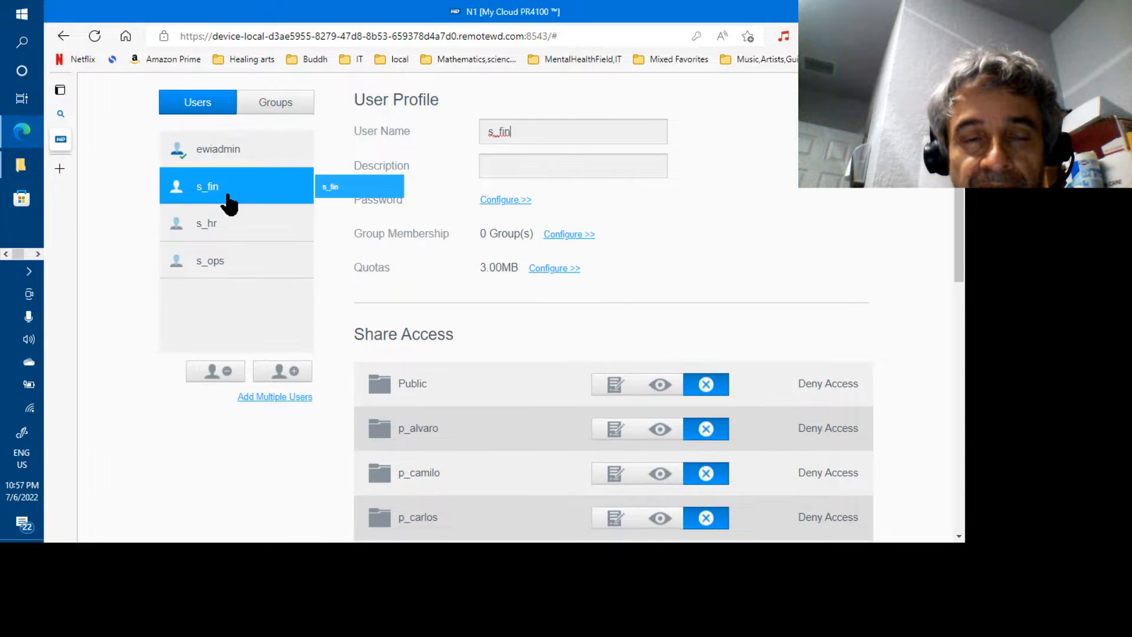
pyautogui.click(216, 373)
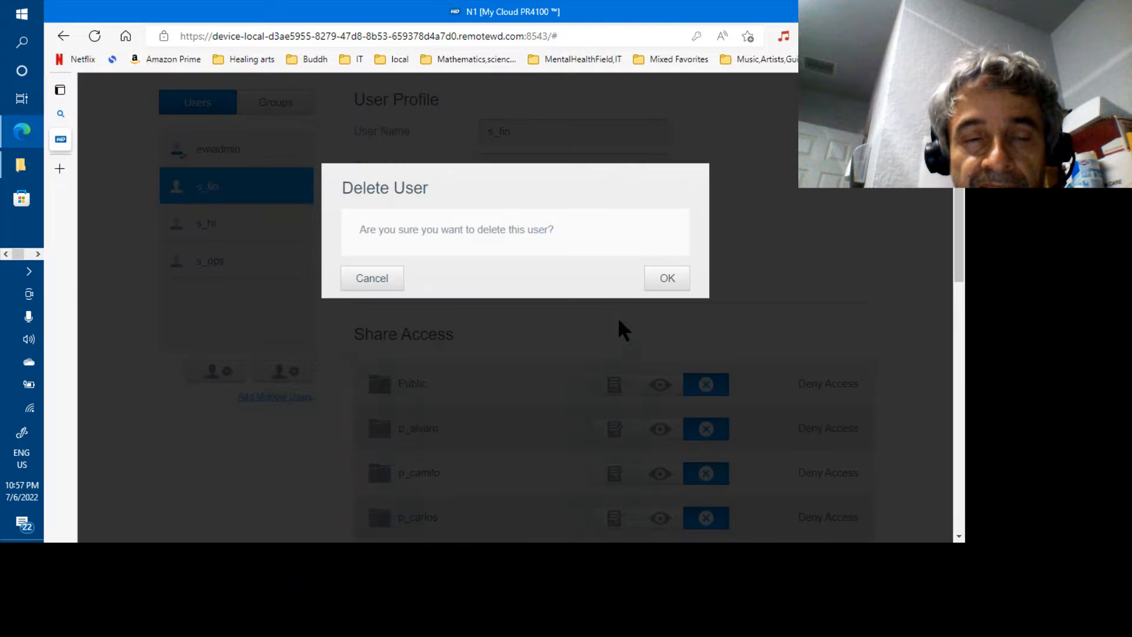
pyautogui.click(681, 286)
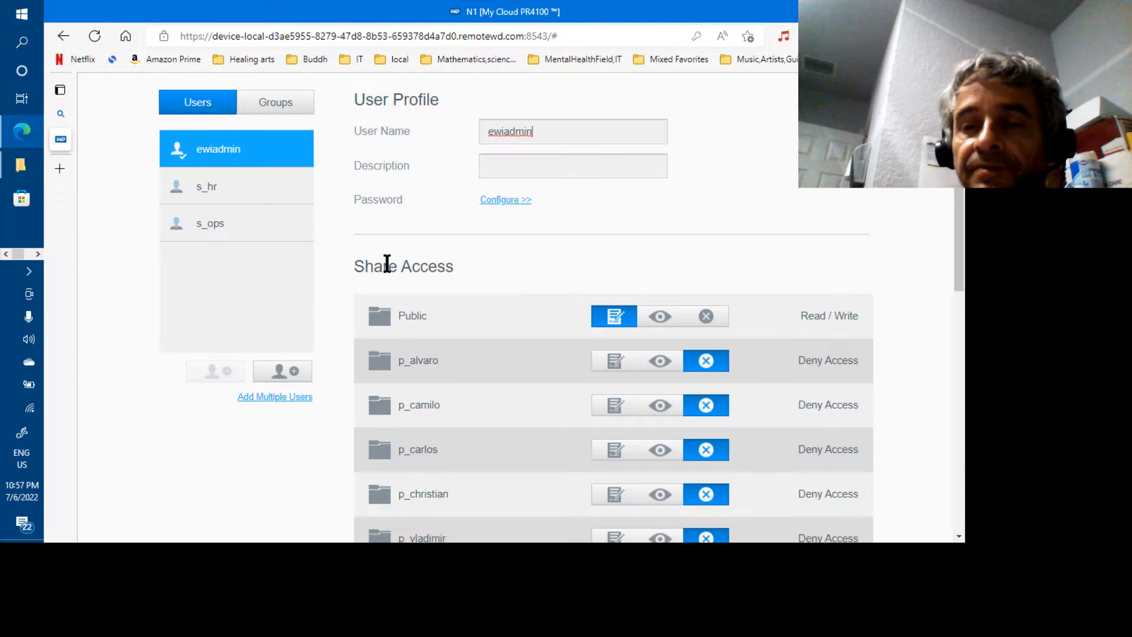
pyautogui.click(221, 197)
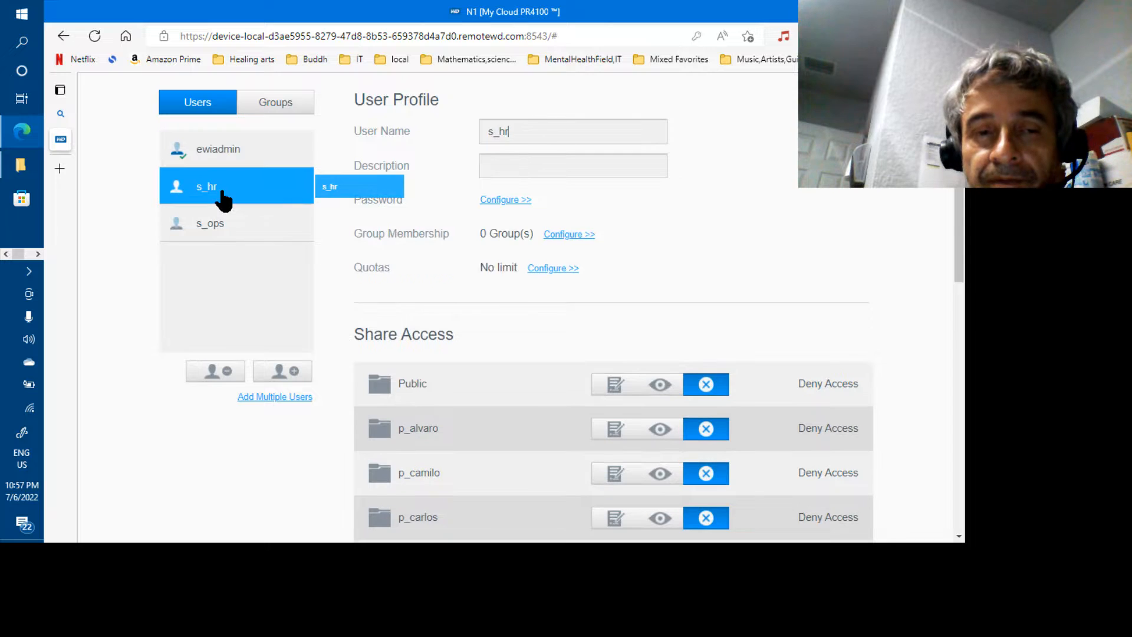
pyautogui.click(227, 378)
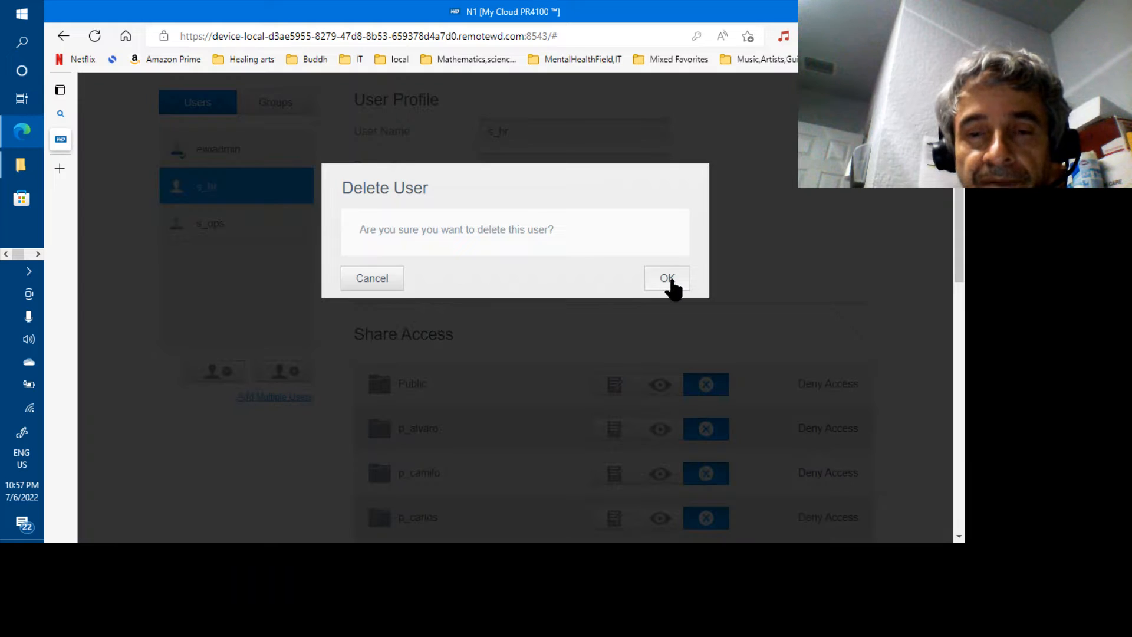
pyautogui.click(671, 280)
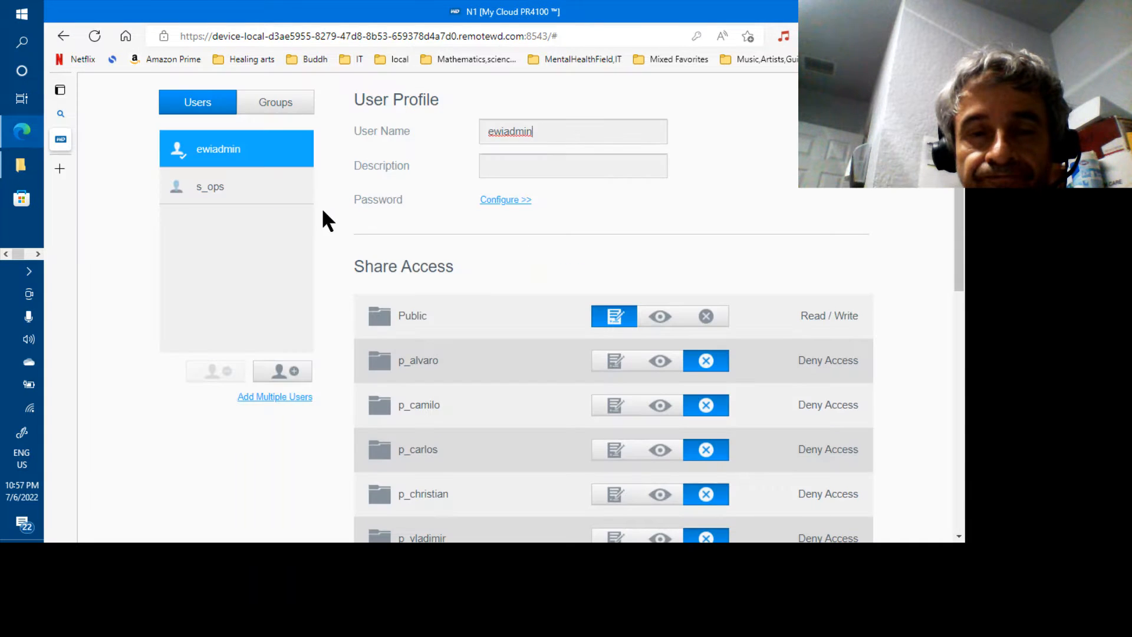
pyautogui.click(218, 190)
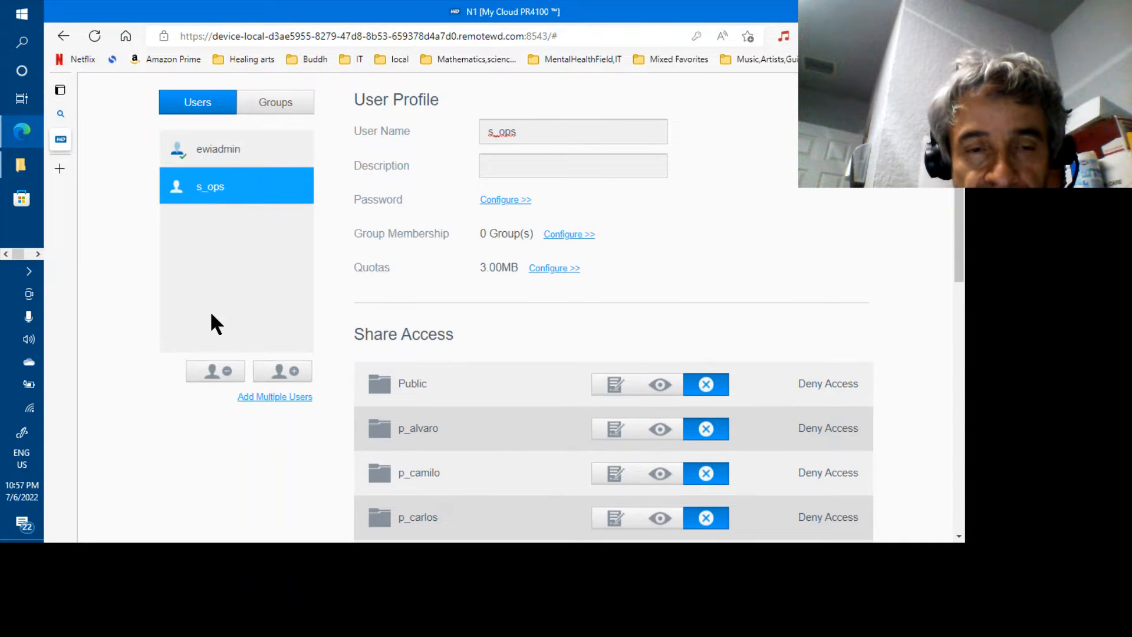
pyautogui.click(215, 372)
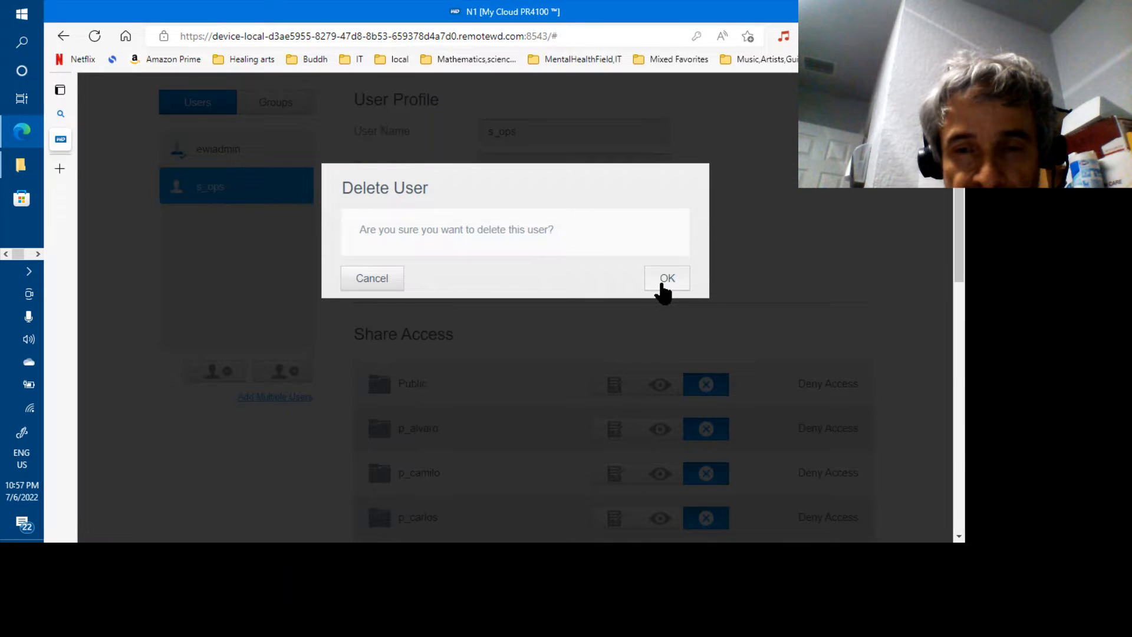
pyautogui.click(667, 279)
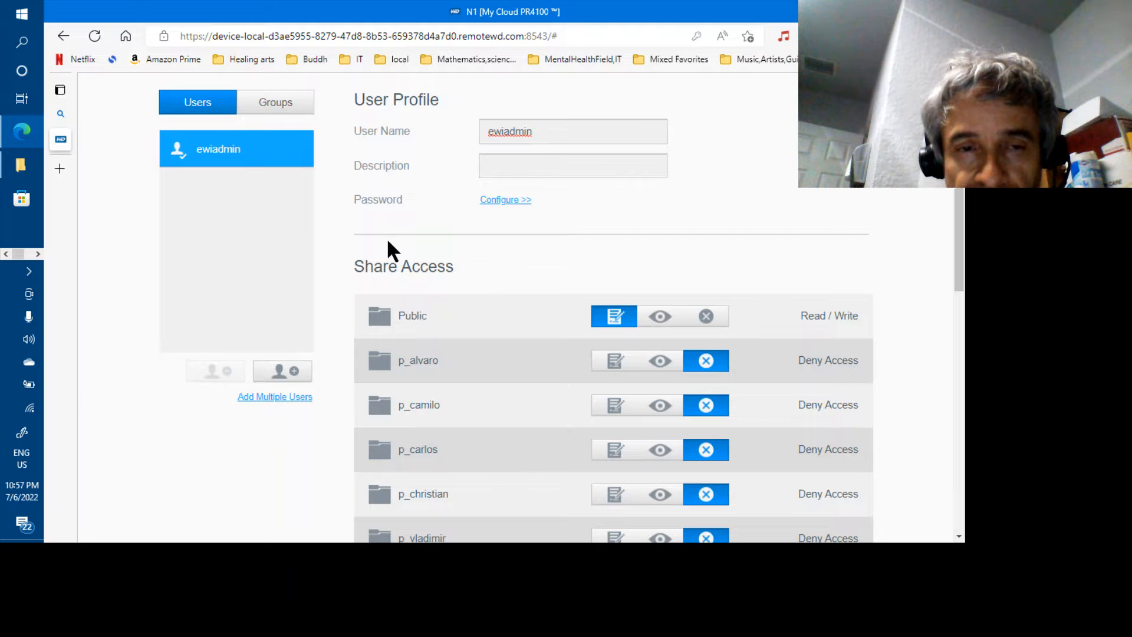
# Step: Delete the first two p_ shares in the NAS share list, including their content and configuration settings
pyautogui.scroll(3, 373, 282)
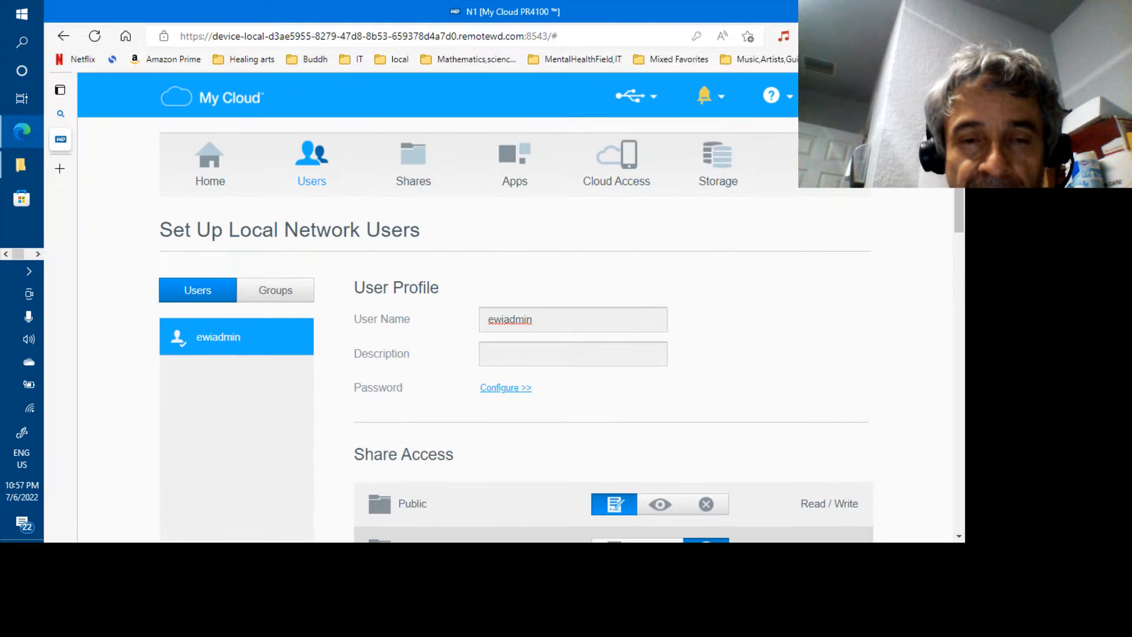
pyautogui.click(414, 157)
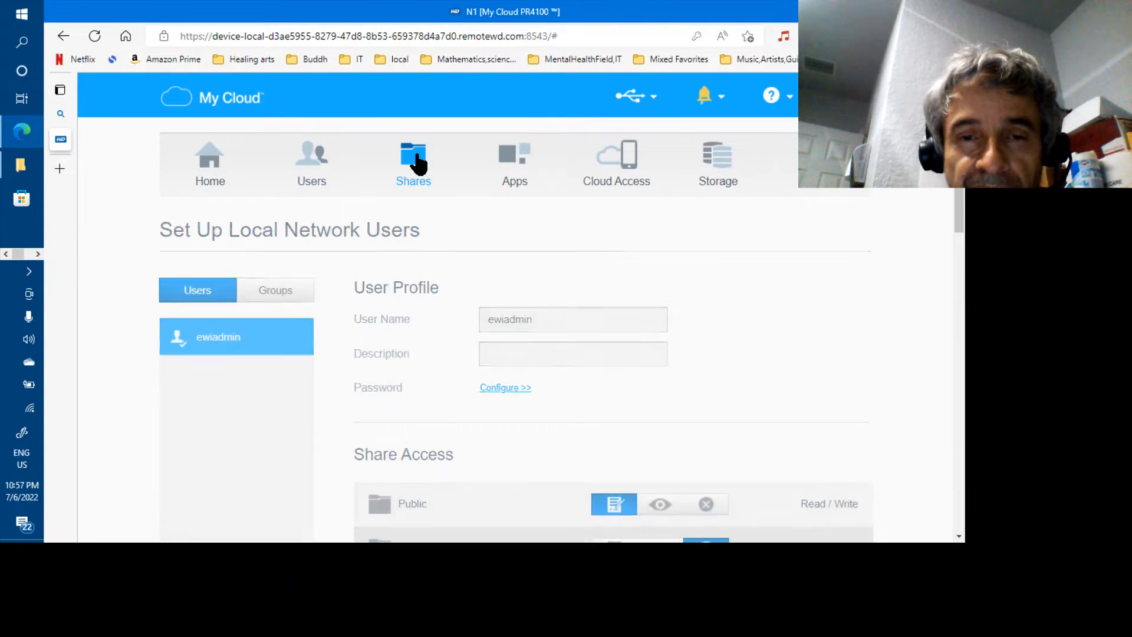
pyautogui.click(253, 316)
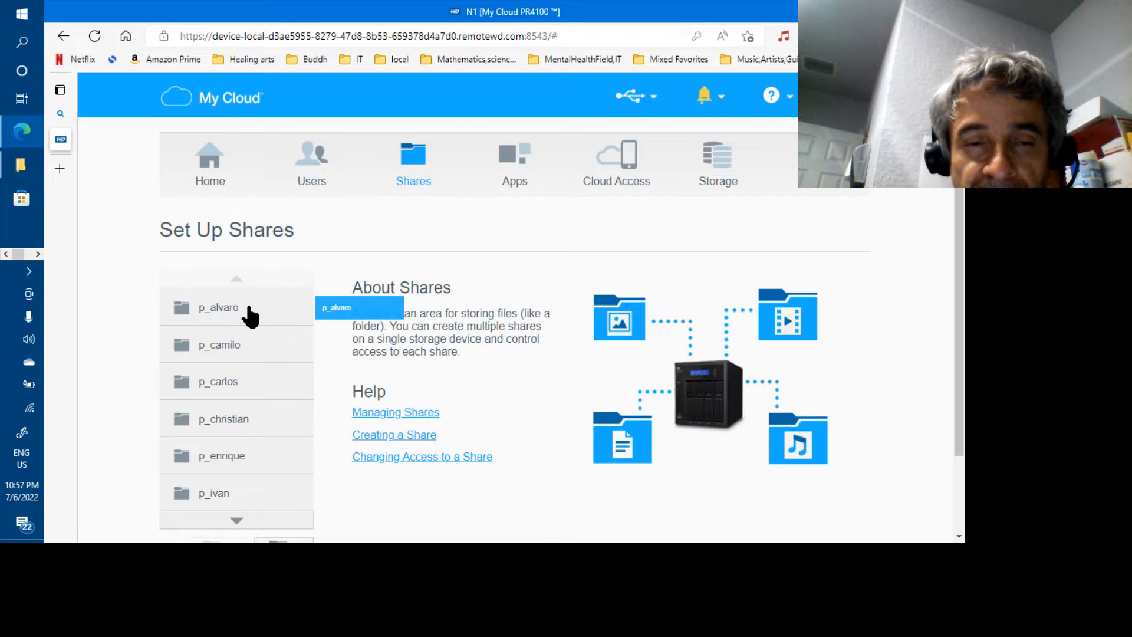
pyautogui.scroll(-2, 253, 317)
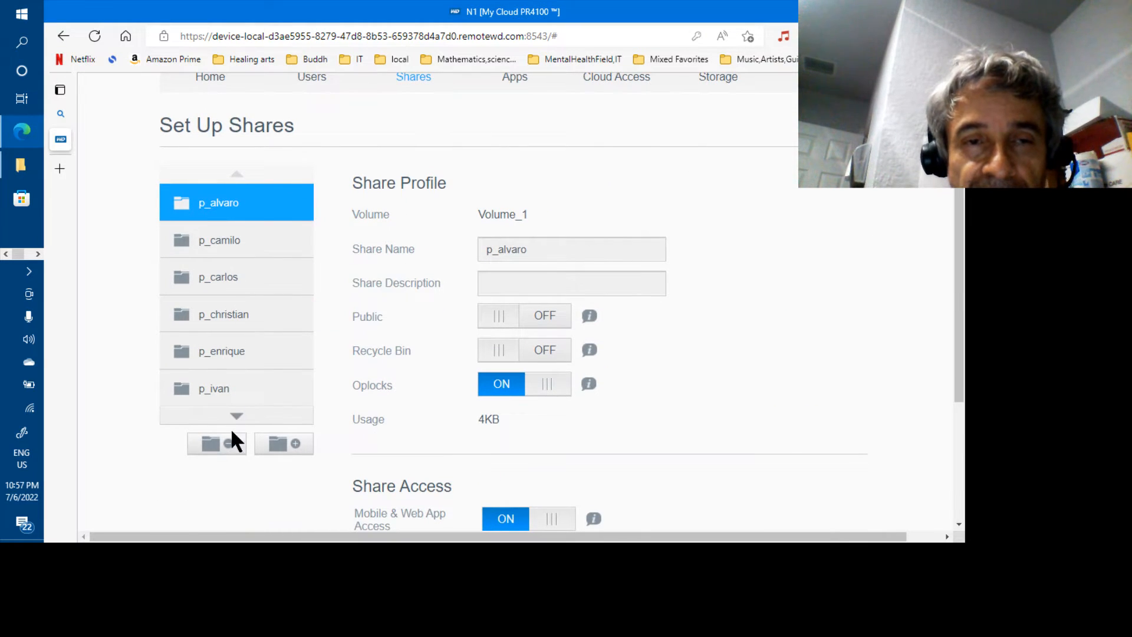
pyautogui.click(229, 444)
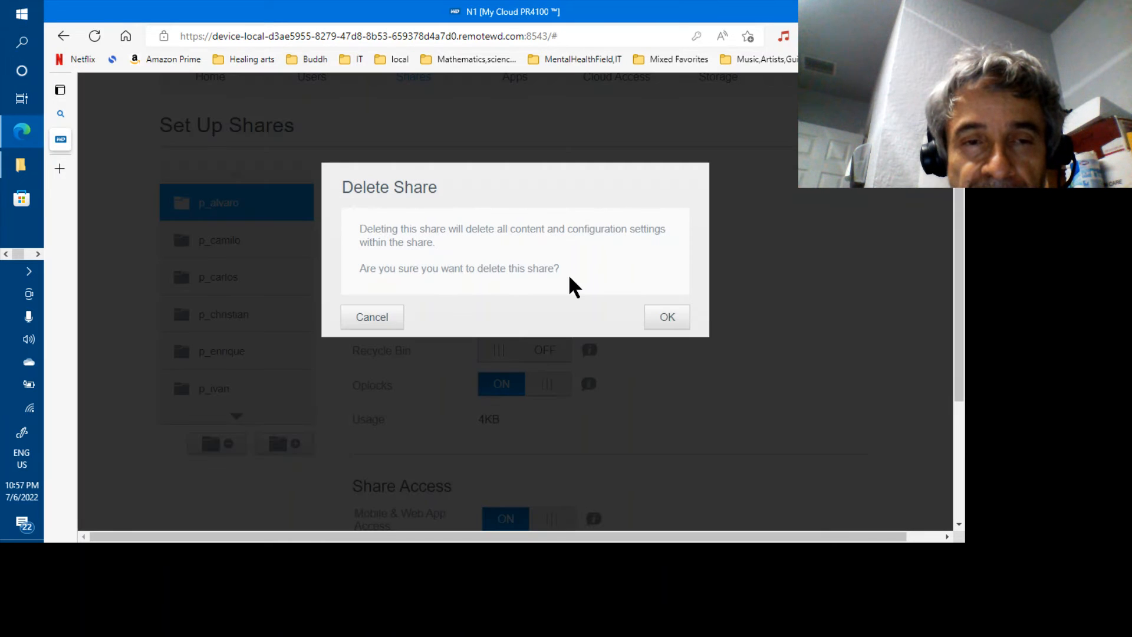
pyautogui.click(677, 319)
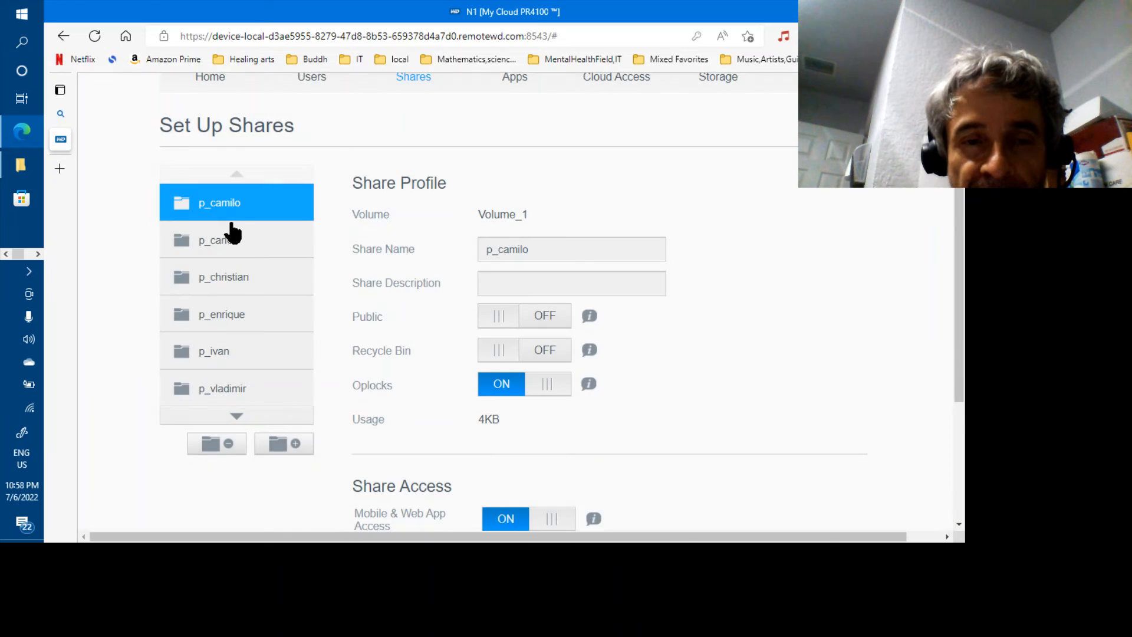
pyautogui.click(231, 446)
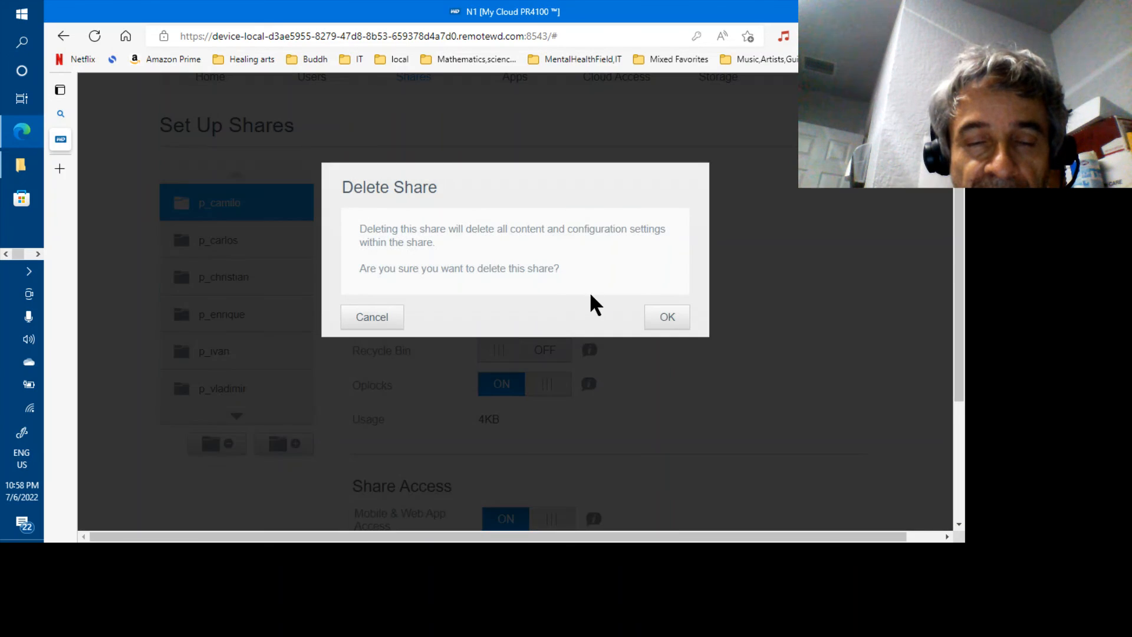
pyautogui.click(676, 314)
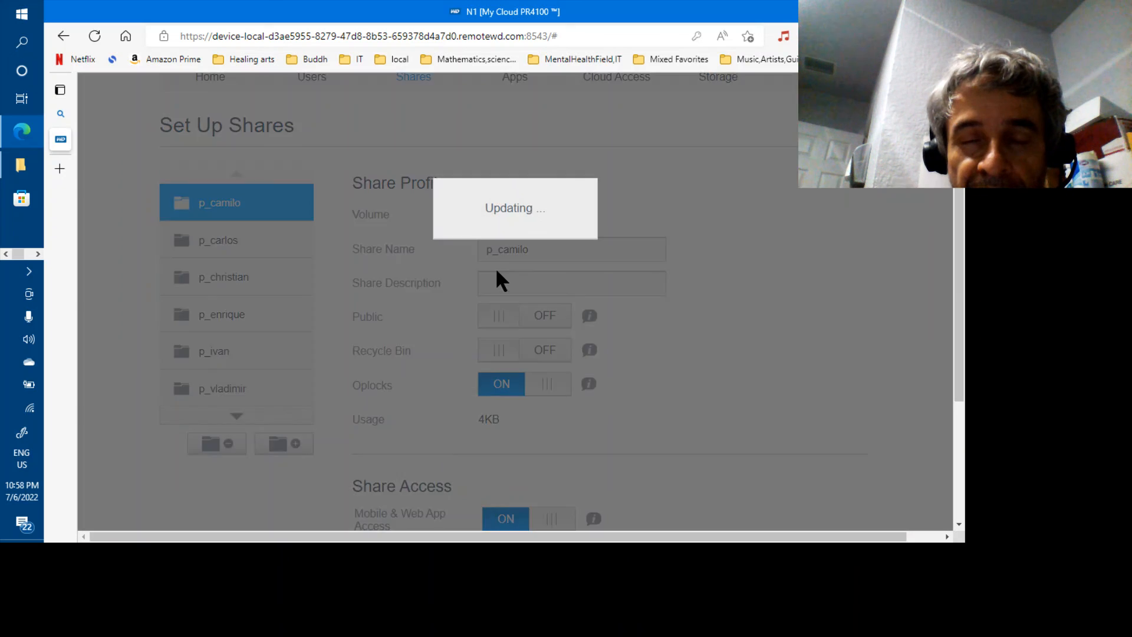